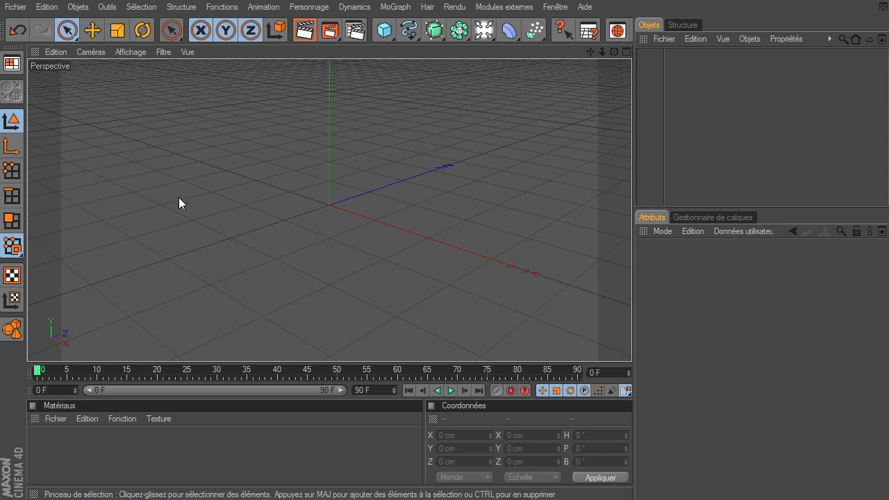
Add a cube primitive and convert it to an editable polygon object in Points mode
{"action": "left_click", "coordinate": [384, 30]}
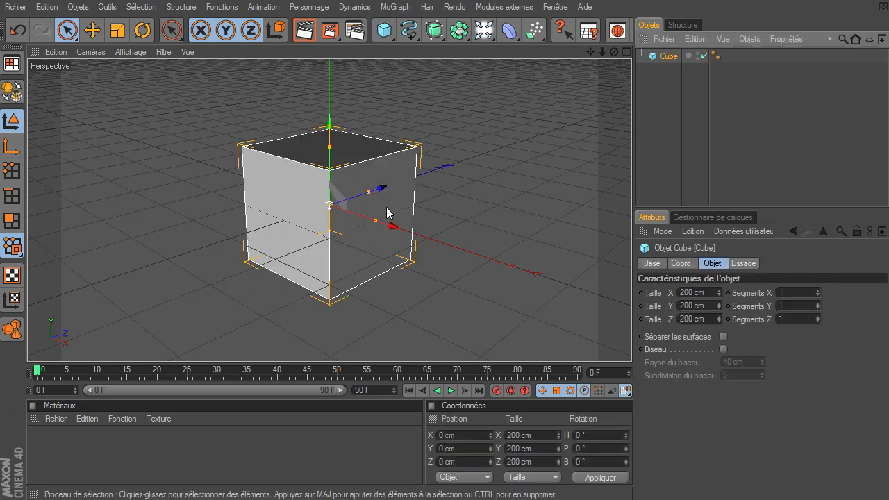
{"action": "left_click", "coordinate": [12, 91]}
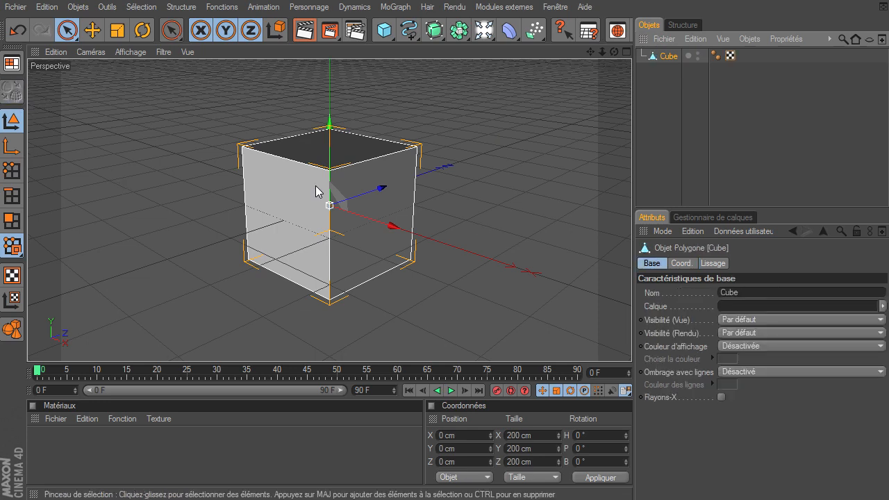
{"action": "left_click", "coordinate": [12, 170]}
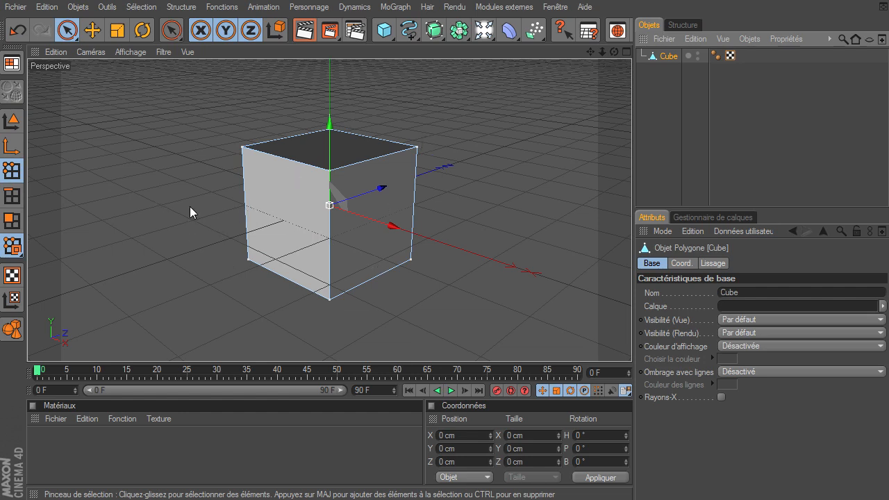
Step through the Points and Edges component modes, finishing with the cube in Polygons mode
{"action": "left_click", "coordinate": [6, 224]}
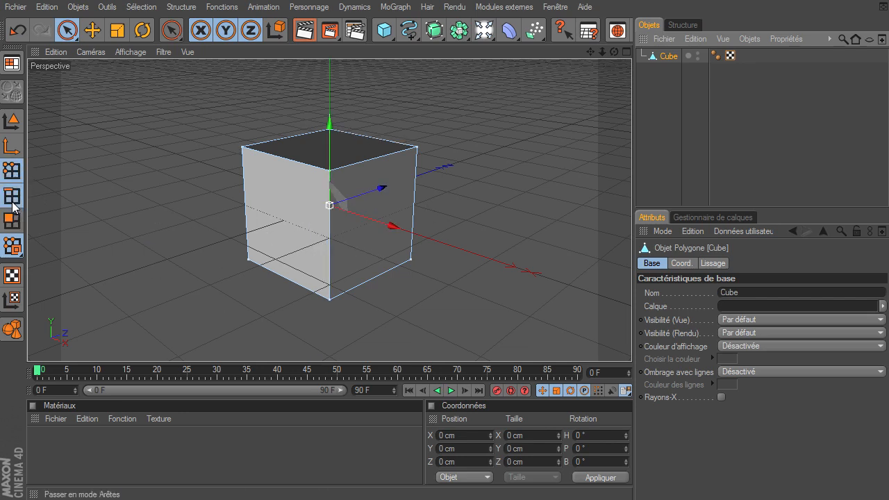
{"action": "left_click", "coordinate": [12, 170]}
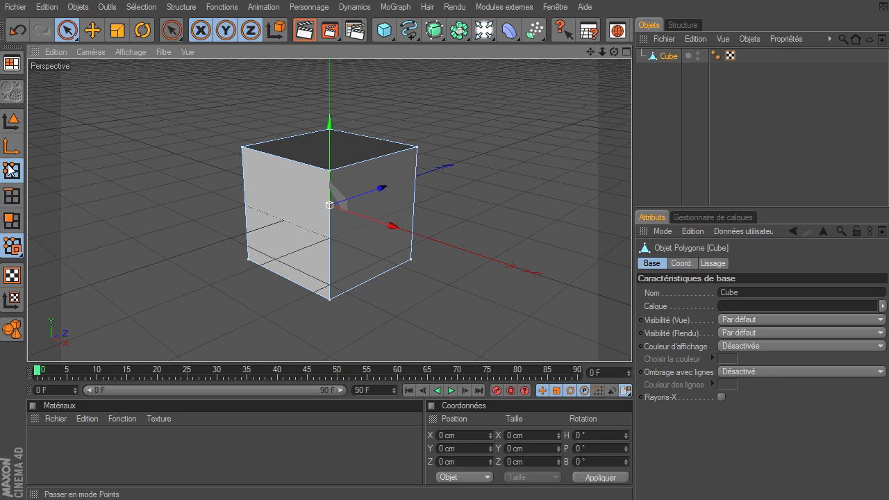
{"action": "left_click", "coordinate": [9, 195]}
{"action": "left_click", "coordinate": [10, 221]}
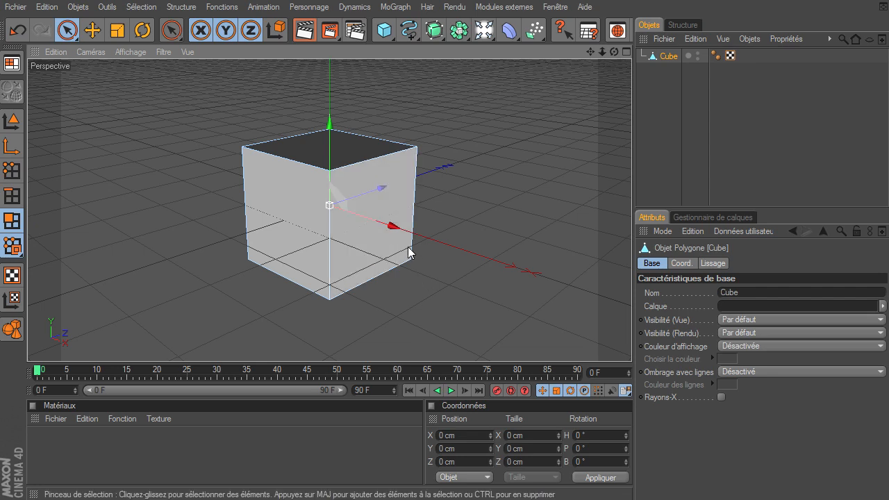
Bring up the viewport's radial command menu and show the list of external modules
{"action": "key", "text": "v"}
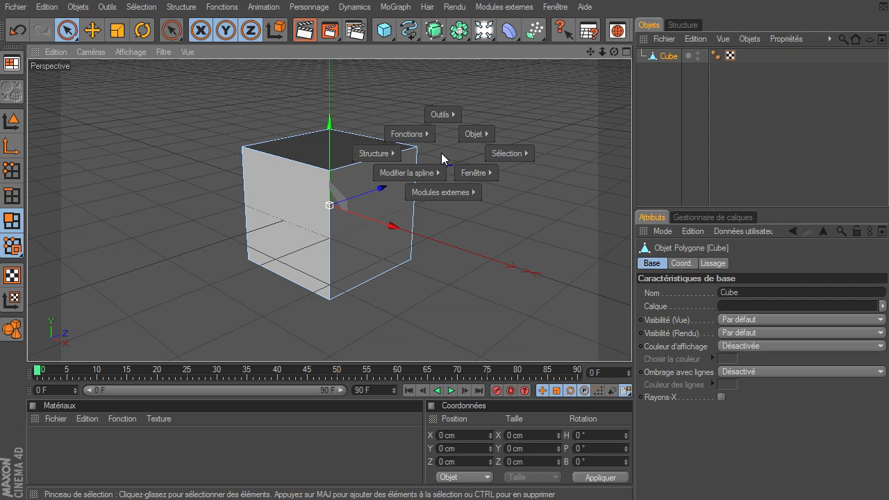
{"action": "mouse_move", "coordinate": [441, 193]}
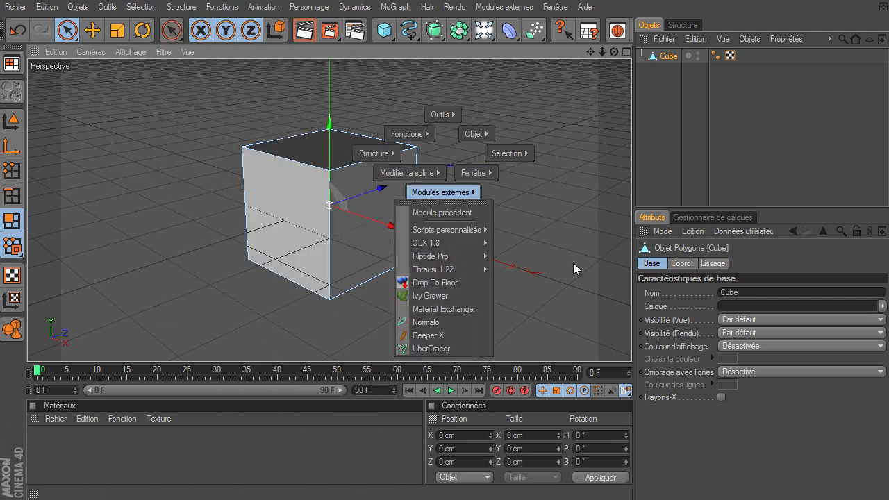
Run through the Points, Edges and Polygons modes twice and return the cube to Points mode
{"action": "left_click", "coordinate": [12, 174]}
{"action": "left_click", "coordinate": [13, 201]}
{"action": "left_click", "coordinate": [10, 220]}
{"action": "left_click", "coordinate": [12, 173]}
{"action": "left_click", "coordinate": [18, 199]}
{"action": "left_click", "coordinate": [17, 216]}
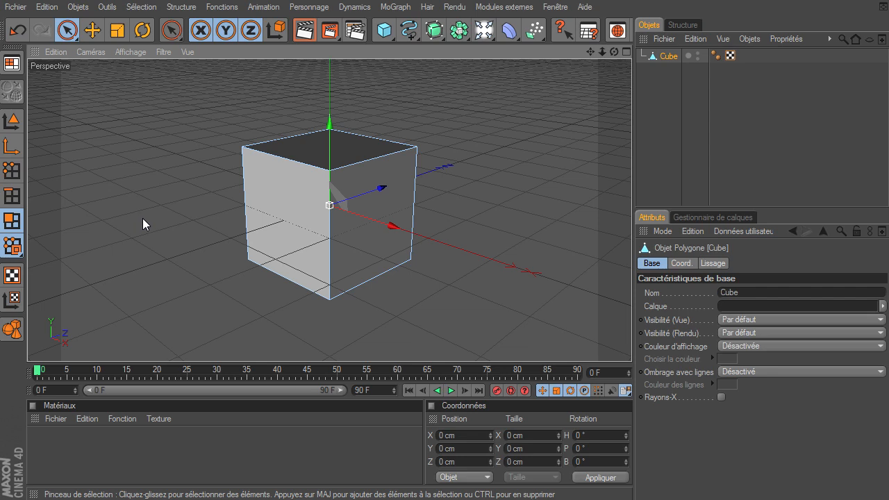
{"action": "left_click", "coordinate": [11, 178]}
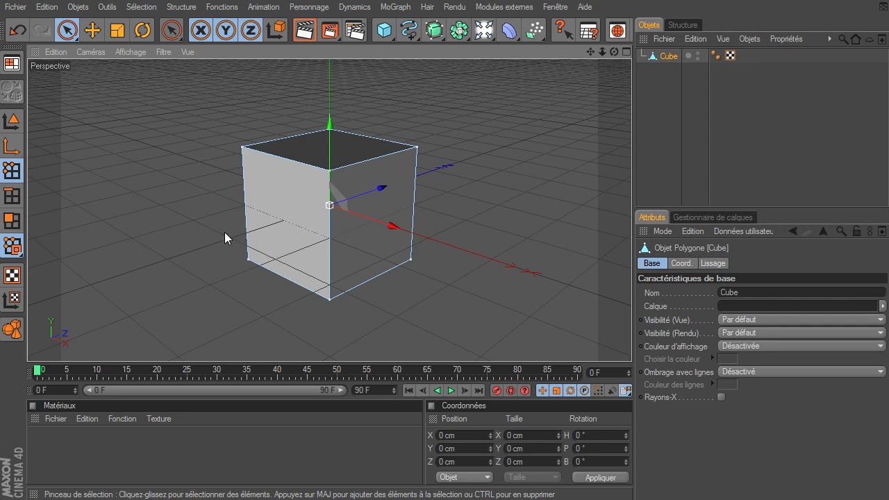
Activate the Move, Scale and Rotate tools in turn on the cube
{"action": "left_click", "coordinate": [91, 31]}
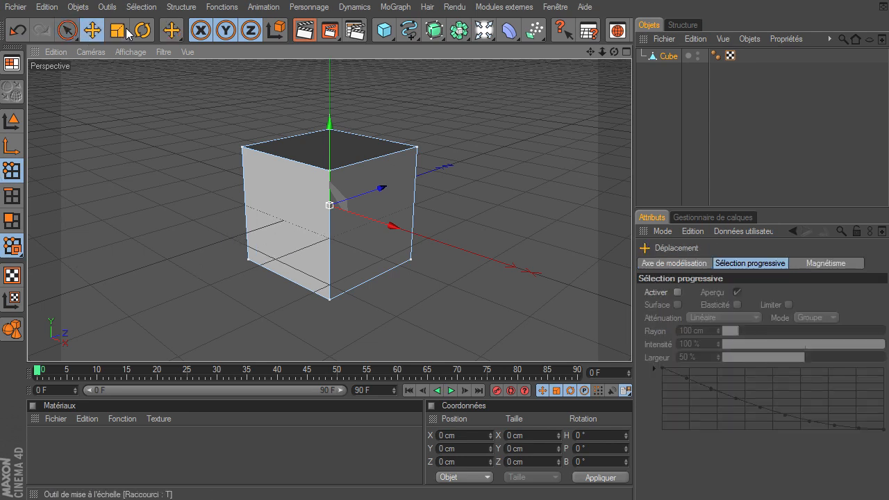
{"action": "left_click", "coordinate": [117, 31]}
{"action": "left_click", "coordinate": [146, 31]}
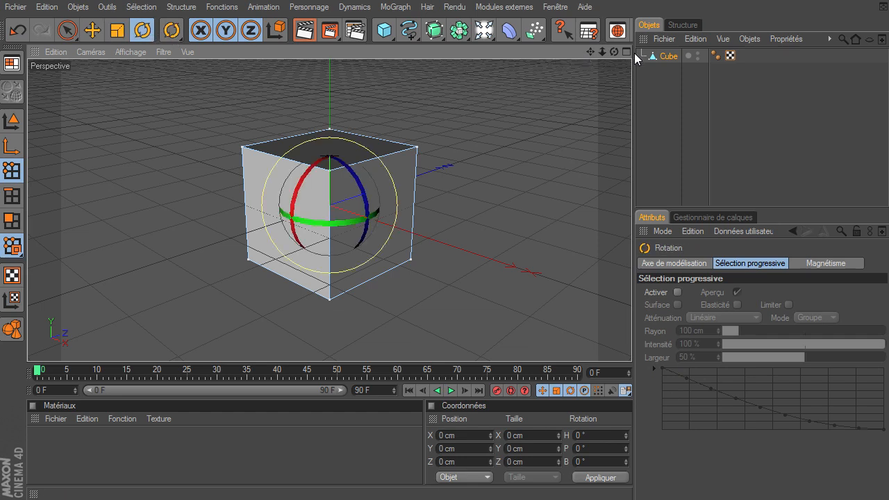
Activate the Live Selection brush (Pinceau de sélection) in Points mode, leaving no cube point selected
{"action": "left_click", "coordinate": [13, 175]}
{"action": "left_click", "coordinate": [68, 30]}
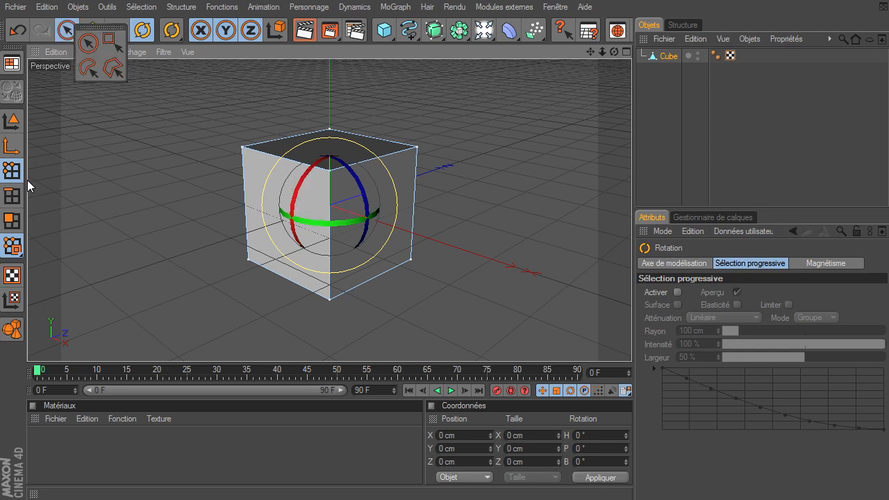
{"action": "left_click", "coordinate": [67, 37]}
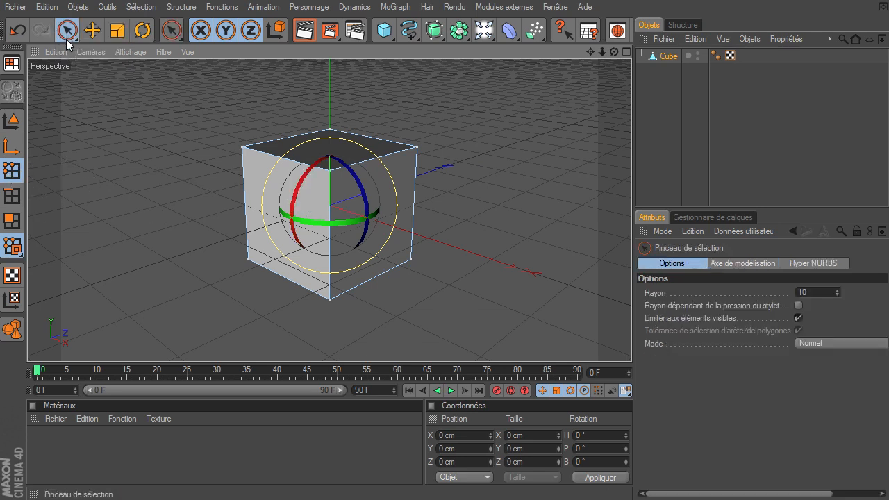
{"action": "left_click", "coordinate": [240, 148]}
{"action": "left_click", "coordinate": [505, 173]}
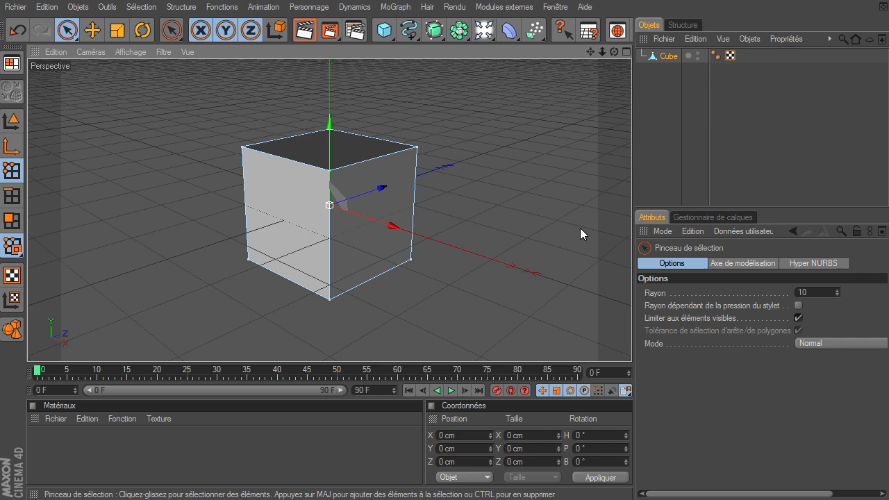
Cycle the cube repeatedly through the Points, Edges and Polygons modes with the mode-cycling shortcut, ending in Edges mode
{"action": "key", "text": "Return"}
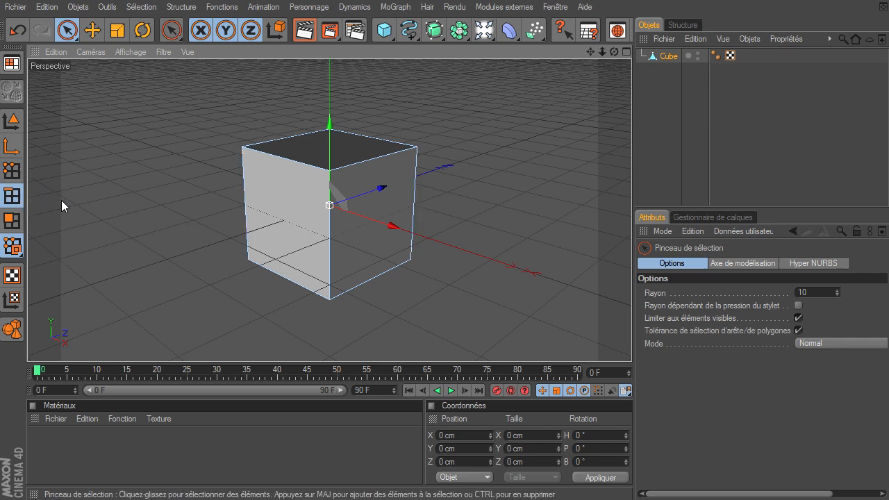
{"action": "key", "text": "Return"}
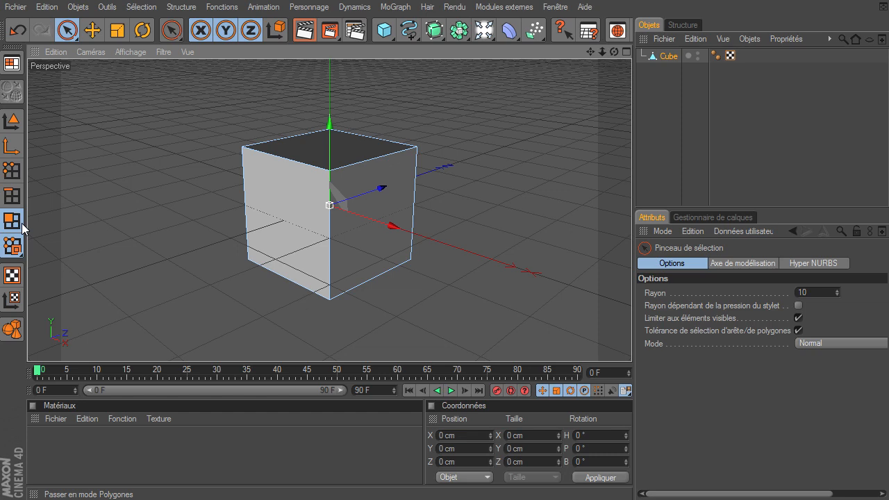
{"action": "key", "text": "Return"}
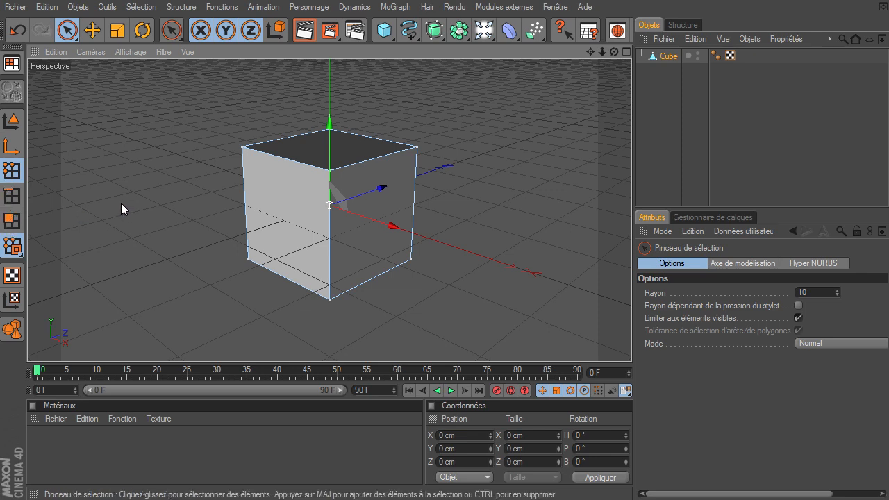
{"action": "key", "text": "Return"}
{"action": "key", "text": "Return"}
{"action": "key", "text": "Return"}
{"action": "key", "text": "Return"}
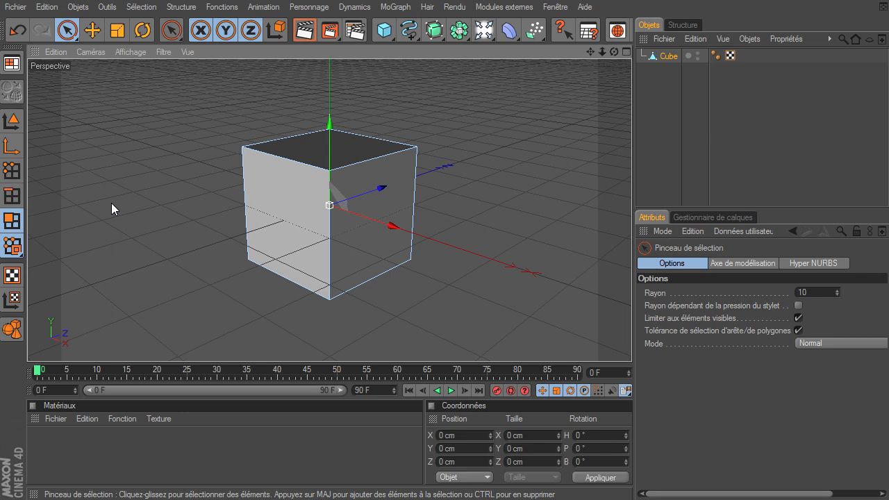
{"action": "key", "text": "Return"}
{"action": "key", "text": "Return"}
{"action": "key", "text": "Return"}
{"action": "key", "text": "Return"}
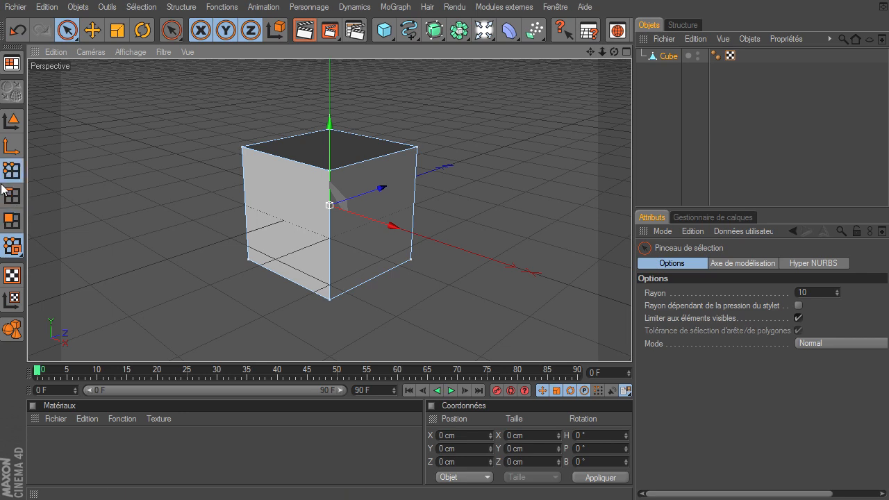
{"action": "key", "text": "Return"}
{"action": "key", "text": "Return"}
{"action": "key", "text": "Return"}
{"action": "key", "text": "Return"}
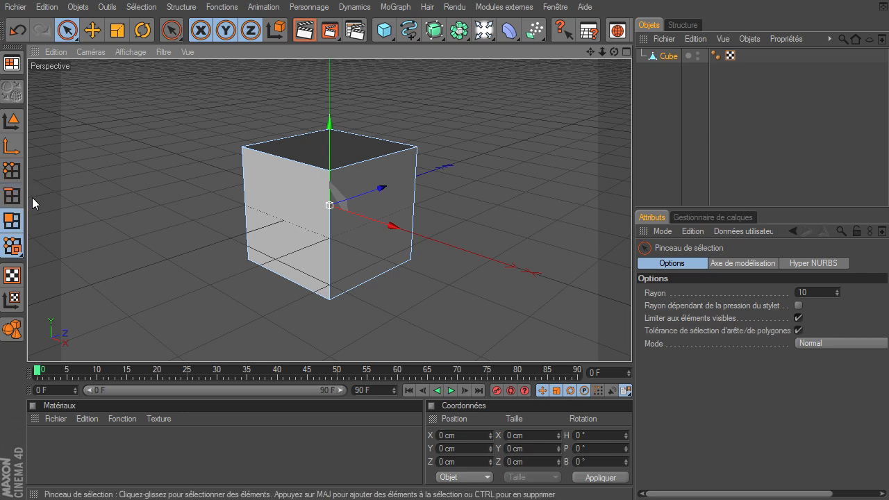
{"action": "key", "text": "Return"}
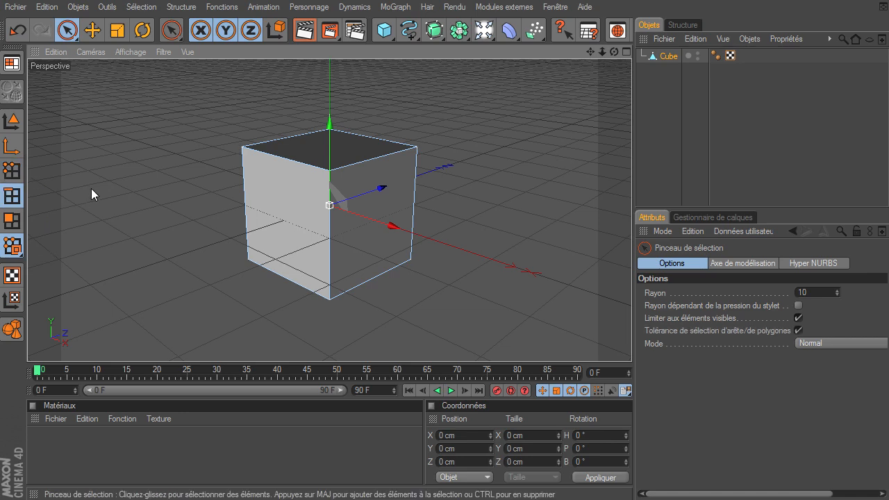
Select the vertical edge at X -100 cm, Z -100 cm on the cube, and go through the component modes back to Points mode
{"action": "left_click", "coordinate": [248, 229]}
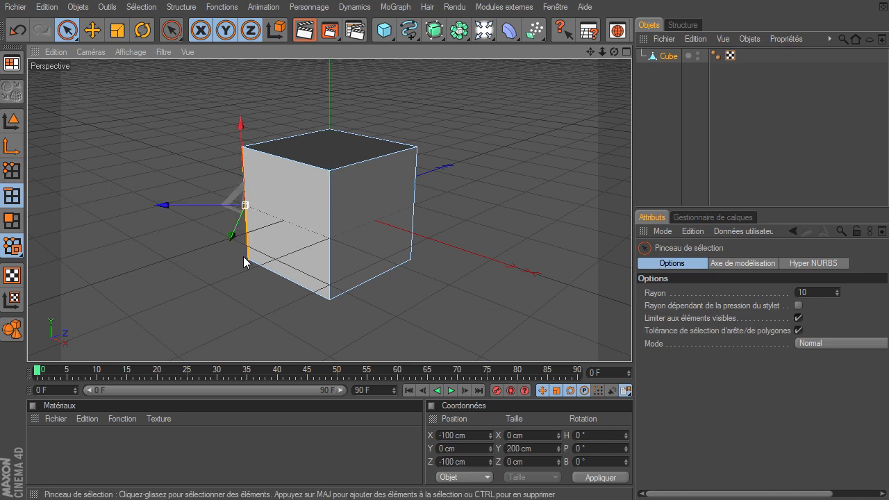
{"action": "left_click", "coordinate": [8, 171]}
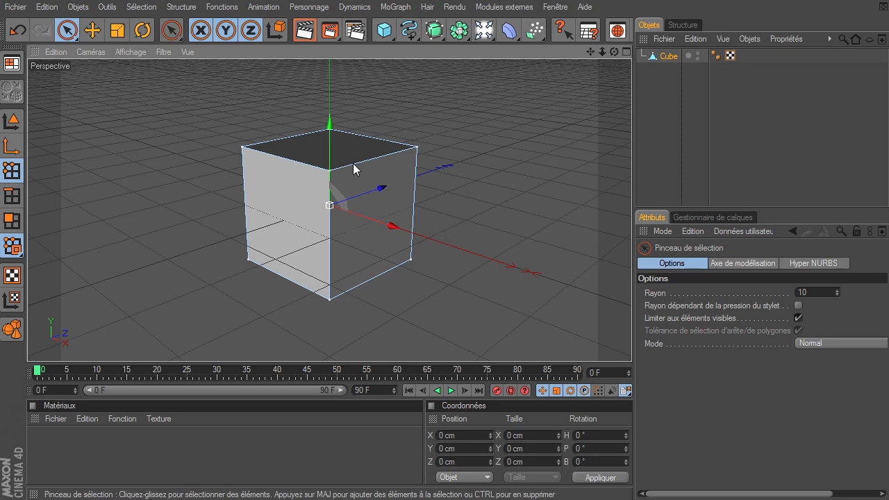
{"action": "left_click", "coordinate": [11, 198]}
{"action": "left_click", "coordinate": [13, 221]}
{"action": "left_click", "coordinate": [11, 170]}
{"action": "left_click", "coordinate": [11, 64]}
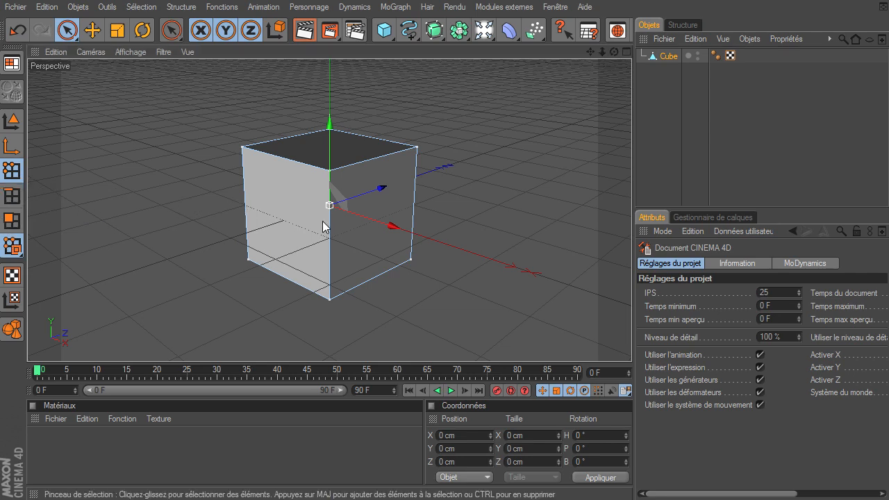
Cycle through the three component modes two more times with the shortcut, ending in Points mode
{"action": "key", "text": "Return"}
{"action": "key", "text": "Return"}
{"action": "key", "text": "Return"}
{"action": "key", "text": "Return"}
{"action": "key", "text": "Return"}
{"action": "key", "text": "Return"}
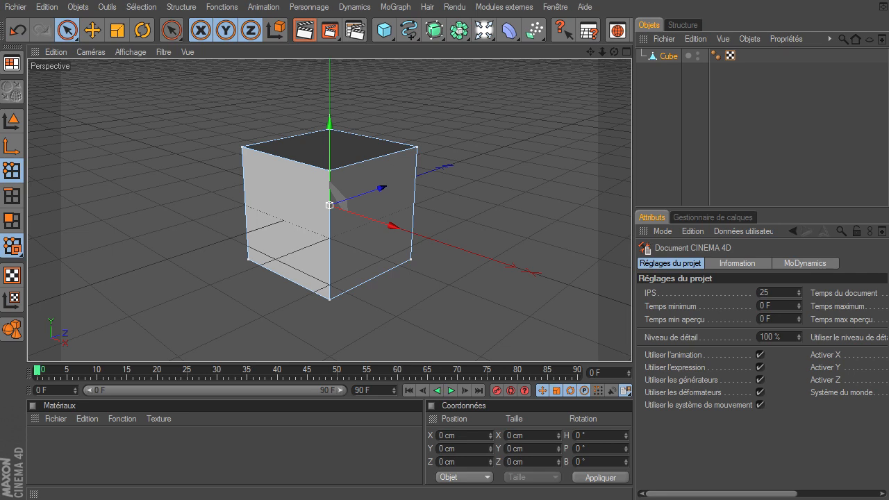
Switch to the open document with the orange model, move the cote object outward along X, and deselect it
{"action": "left_click", "coordinate": [555, 7]}
{"action": "left_click", "coordinate": [630, 358]}
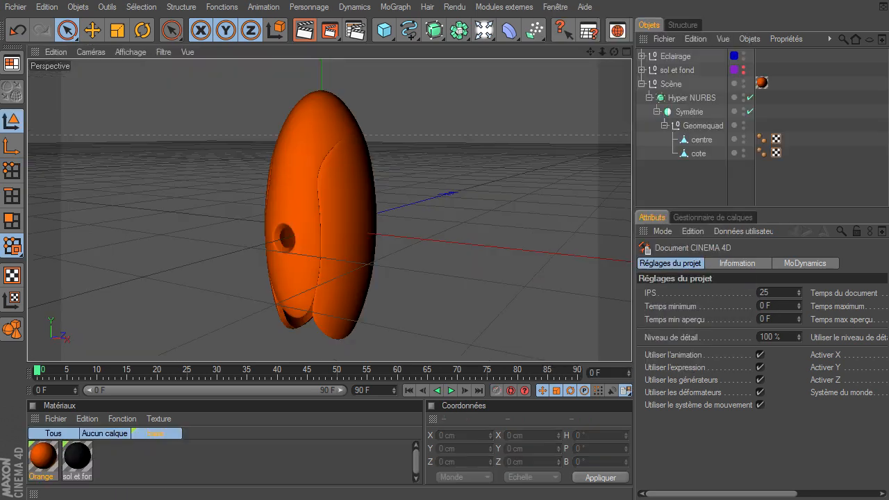
{"action": "left_click", "coordinate": [691, 154]}
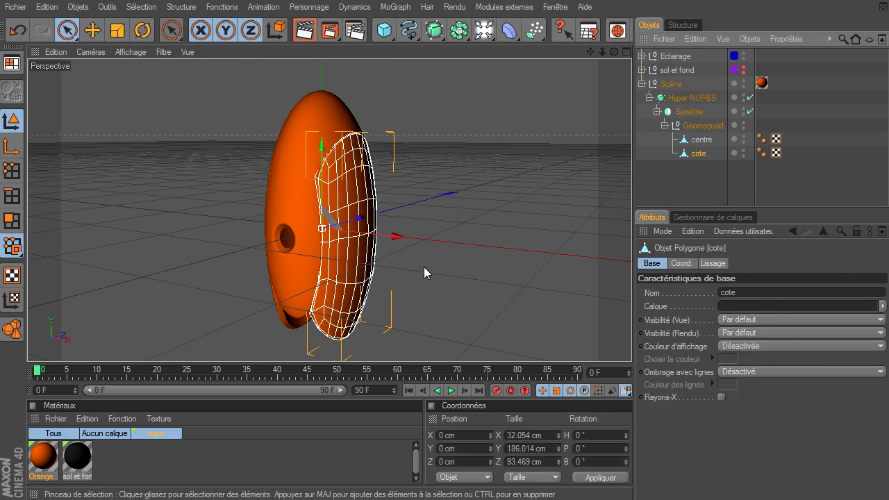
{"action": "left_click_drag", "start_coordinate": [378, 243], "coordinate": [438, 244]}
{"action": "left_click", "coordinate": [502, 235]}
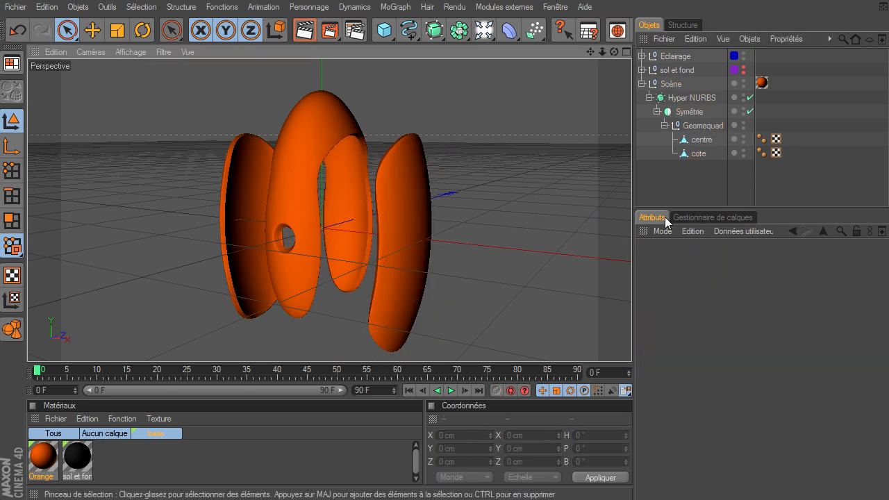
Select the centre object and disable the Symétrie and Hyper NURBS generators above it
{"action": "left_click", "coordinate": [700, 142]}
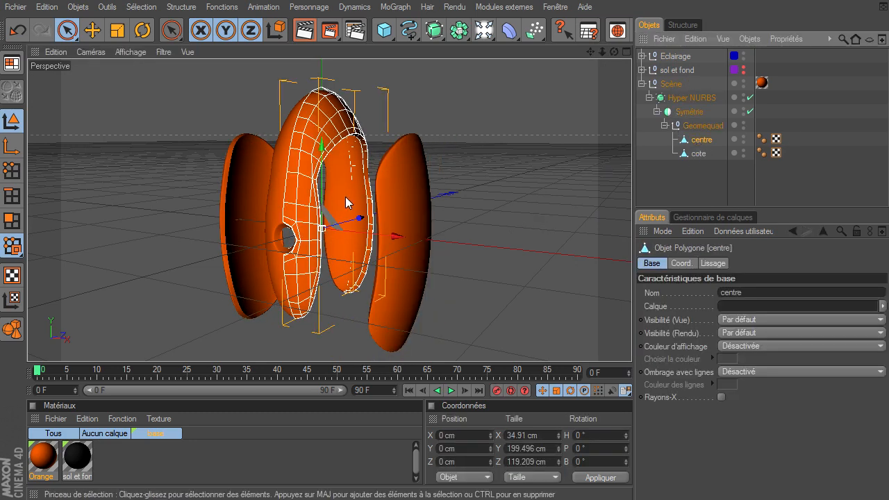
{"action": "scroll", "coordinate": [297, 233], "scroll_direction": "up", "scroll_amount": 6}
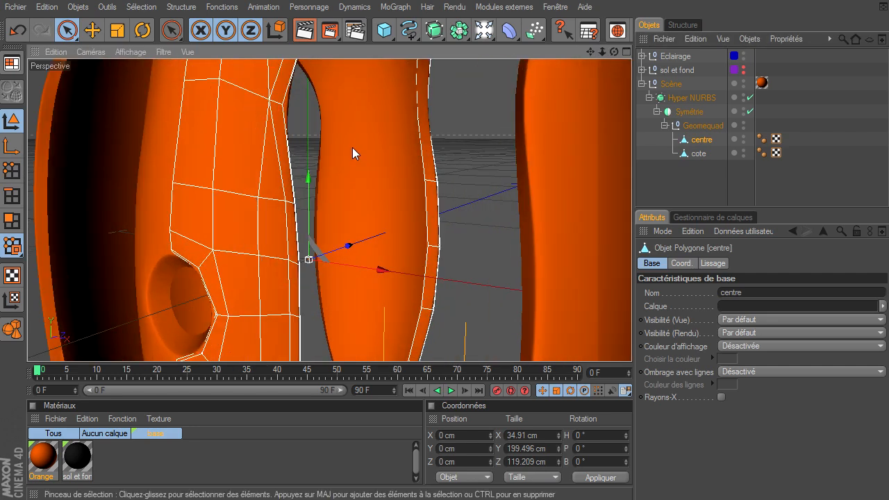
{"action": "left_click_drag", "start_coordinate": [590, 52], "coordinate": [633, 148]}
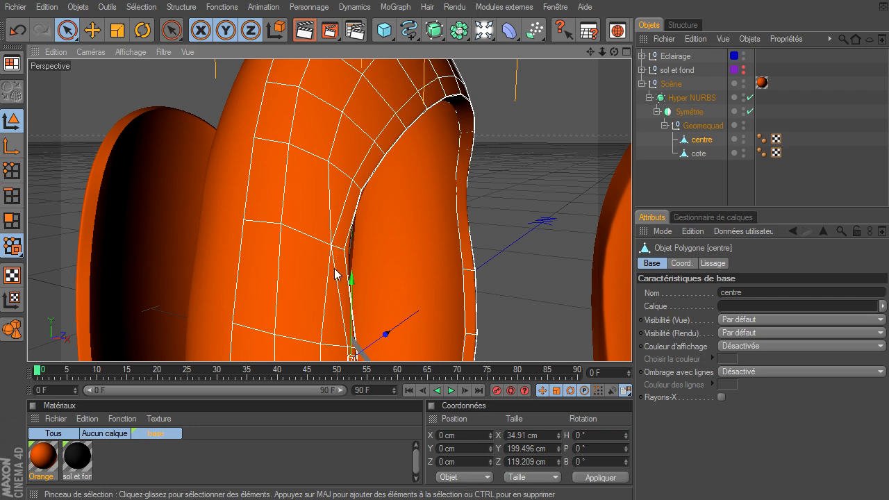
{"action": "scroll", "coordinate": [329, 271], "scroll_direction": "down", "scroll_amount": 2}
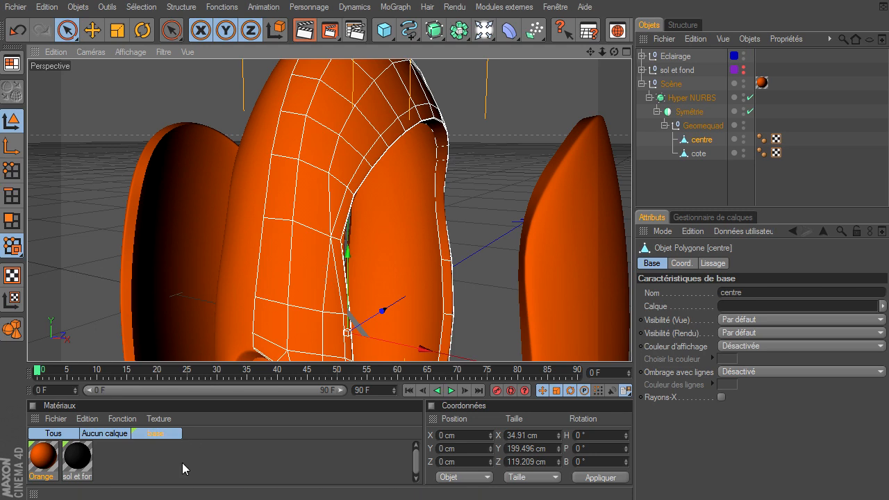
{"action": "left_click", "coordinate": [750, 112]}
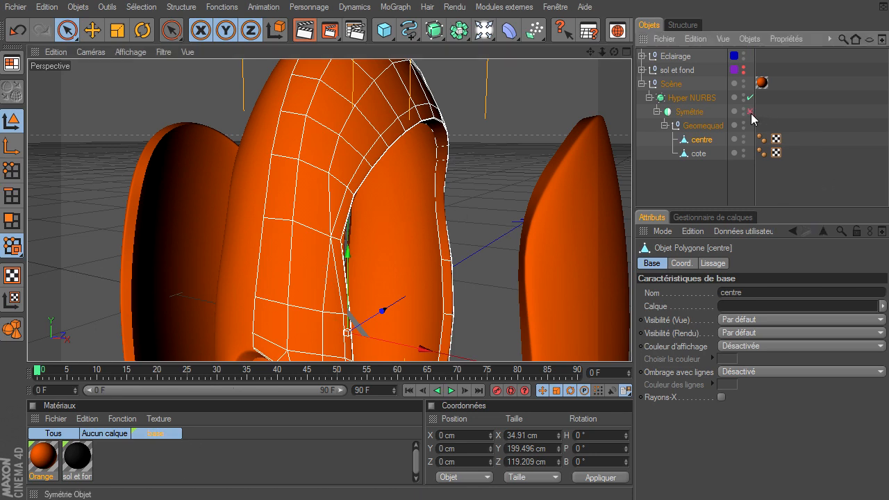
{"action": "left_click", "coordinate": [750, 98]}
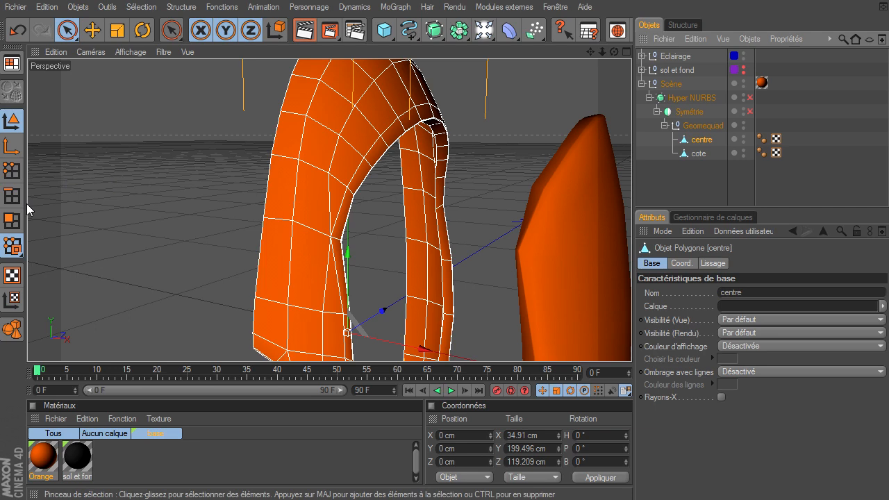
Cut new edges with the Knife in Polygons mode across the front faces of centre, just below its inner bend
{"action": "left_click", "coordinate": [18, 226]}
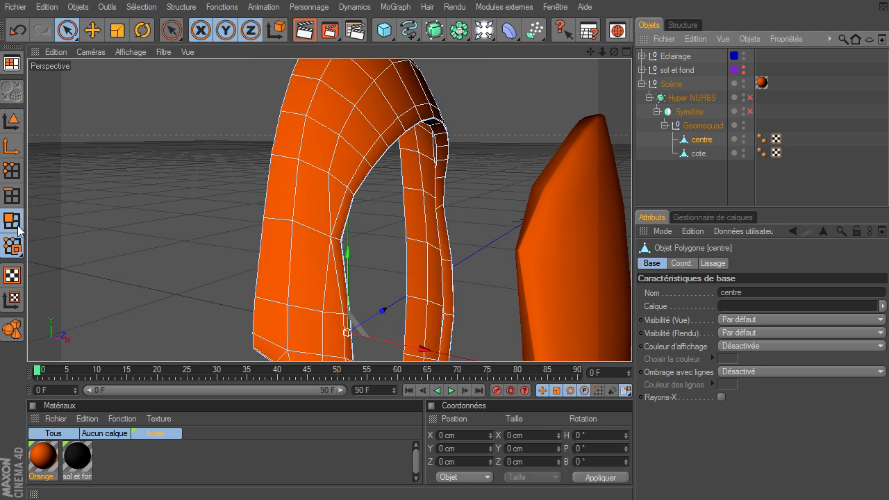
{"action": "left_click", "coordinate": [262, 265]}
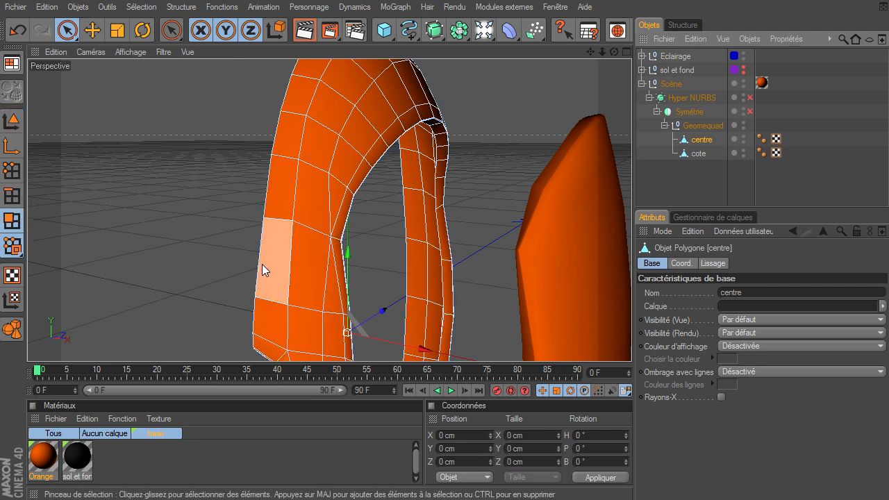
{"action": "key", "text": "k"}
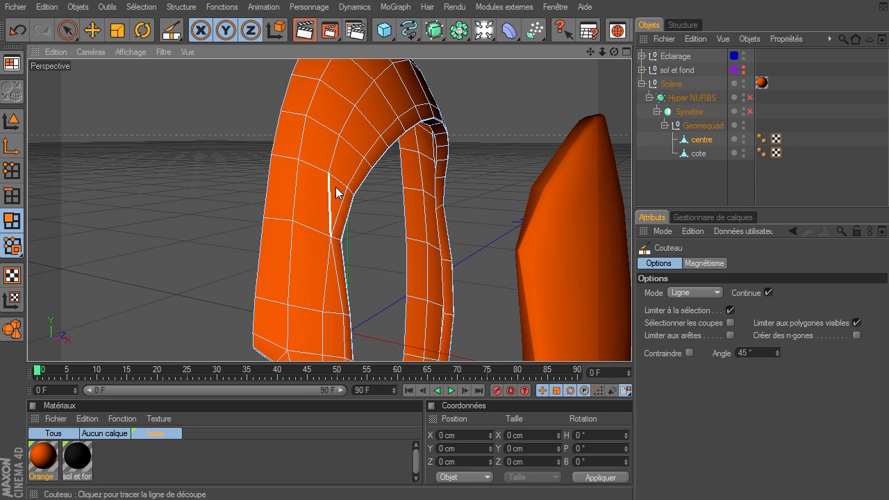
{"action": "left_click_drag", "start_coordinate": [331, 178], "coordinate": [317, 230]}
{"action": "left_click", "coordinate": [322, 233]}
{"action": "left_click_drag", "start_coordinate": [324, 237], "coordinate": [323, 310]}
Switch to Edges mode and select the long diagonal edge crossing the quad below the inner bend of centre
{"action": "left_click_drag", "start_coordinate": [602, 51], "coordinate": [456, 203]}
{"action": "mouse_move", "coordinate": [590, 52]}
{"action": "left_mouse_down"}
{"action": "mouse_move", "coordinate": [632, 344]}
{"action": "mouse_move", "coordinate": [579, 60]}
{"action": "left_mouse_up"}
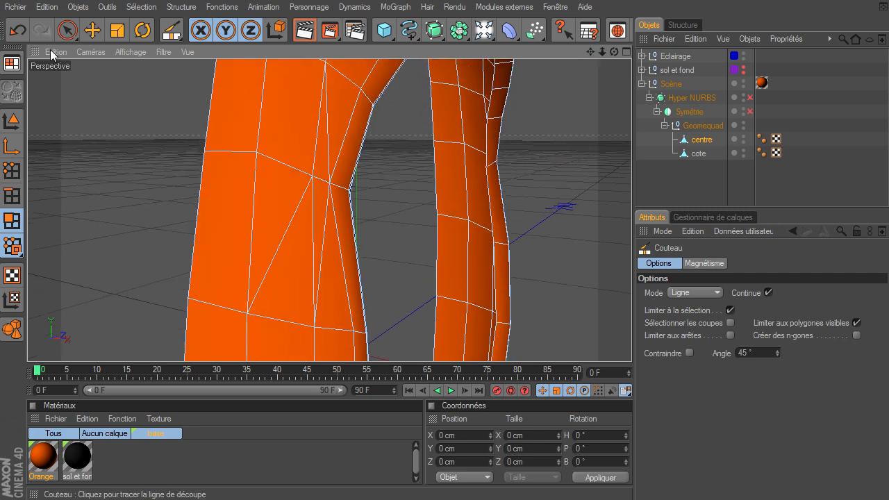
{"action": "left_click", "coordinate": [12, 196]}
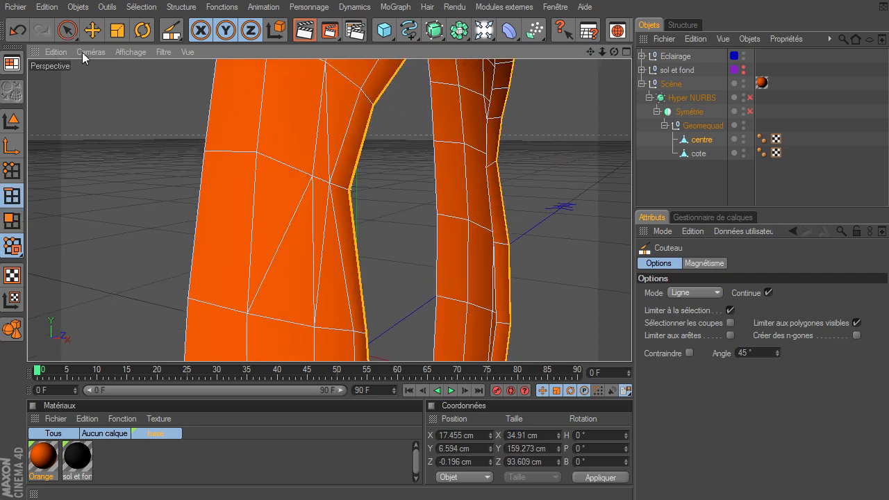
{"action": "left_click", "coordinate": [66, 30]}
{"action": "left_click", "coordinate": [278, 243]}
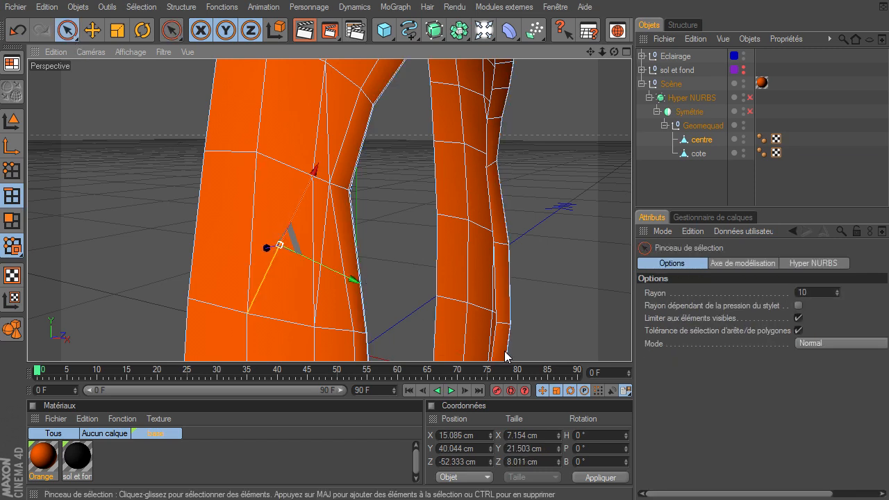
Try deleting the selected diagonal edge outright, and undo the deletion
{"action": "scroll", "coordinate": [323, 328], "scroll_direction": "up", "scroll_amount": 6}
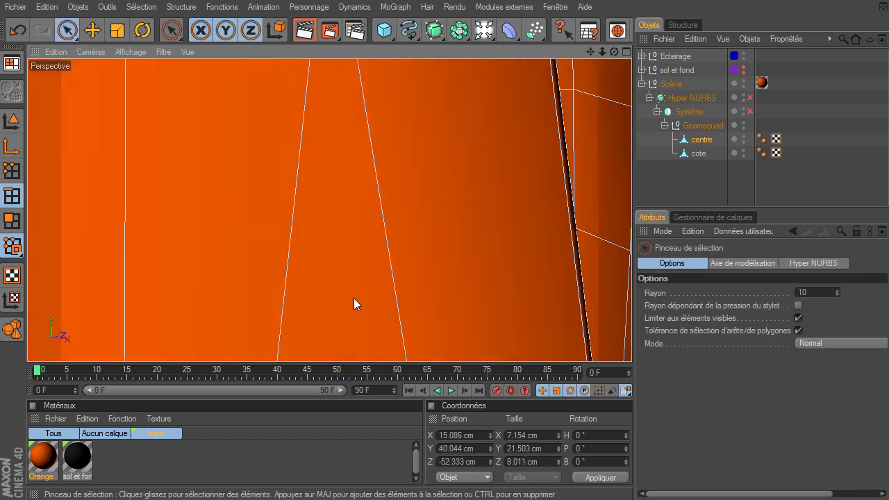
{"action": "left_click_drag", "start_coordinate": [590, 51], "coordinate": [631, 344]}
{"action": "left_click_drag", "start_coordinate": [591, 52], "coordinate": [632, 344]}
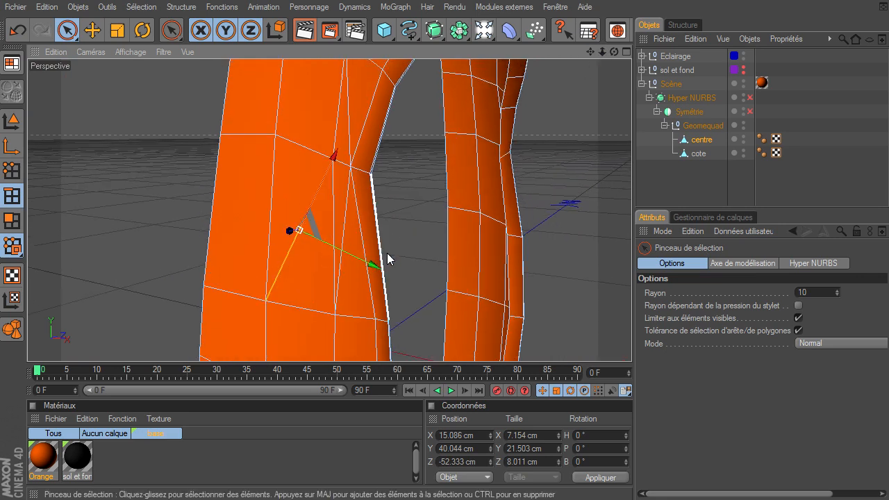
{"action": "key", "text": "Delete"}
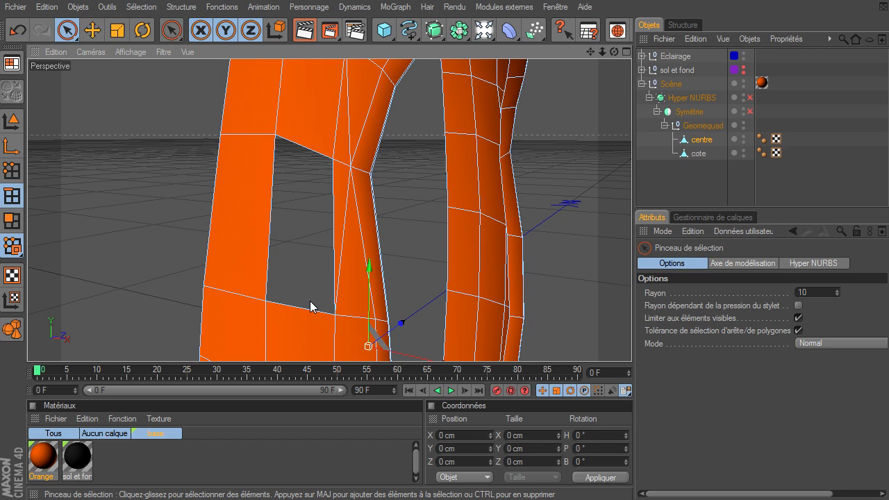
{"action": "key", "text": "ctrl+z"}
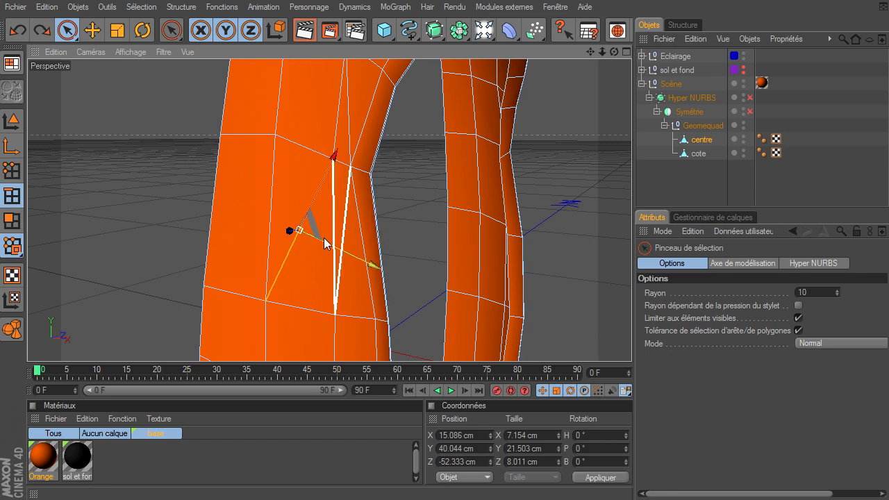
Remove the selected diagonal edge with Dissoudre, keeping the surrounding surface
{"action": "mouse_move", "coordinate": [617, 54]}
{"action": "left_mouse_down"}
{"action": "mouse_move", "coordinate": [632, 343]}
{"action": "mouse_move", "coordinate": [486, 298]}
{"action": "left_mouse_up"}
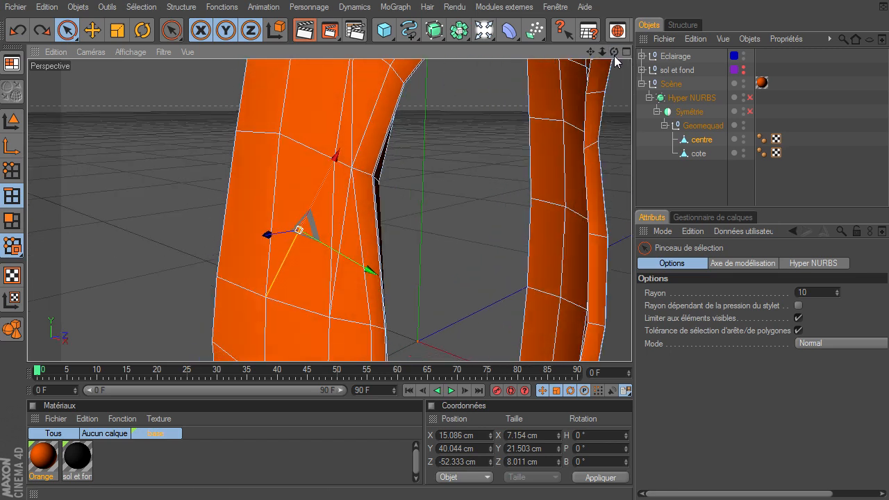
{"action": "left_click", "coordinate": [300, 244]}
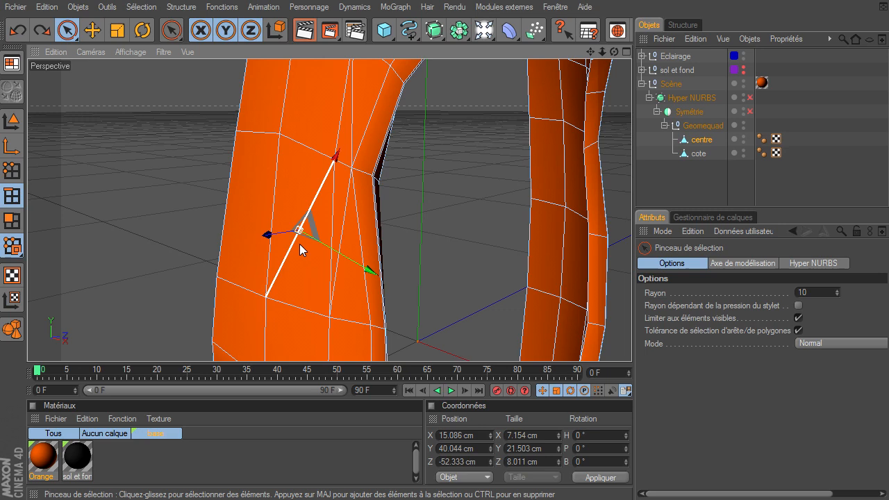
{"action": "right_click", "coordinate": [299, 244]}
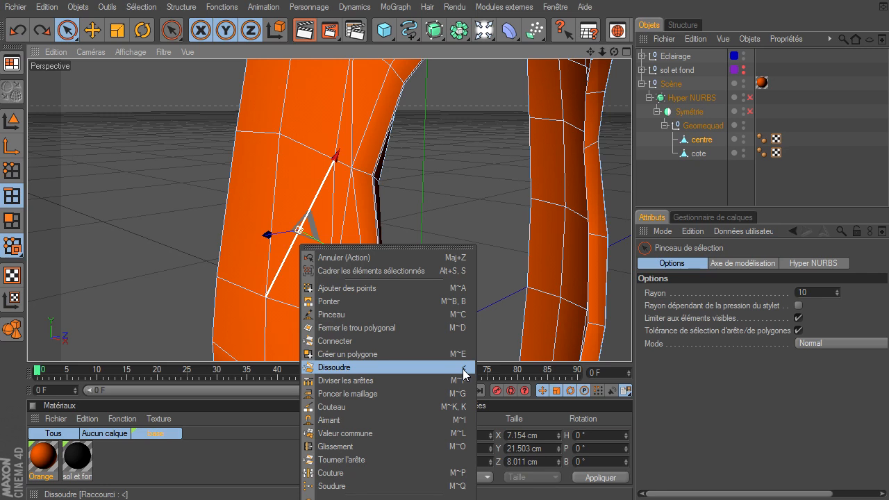
{"action": "left_click", "coordinate": [343, 369]}
{"action": "left_click", "coordinate": [270, 307]}
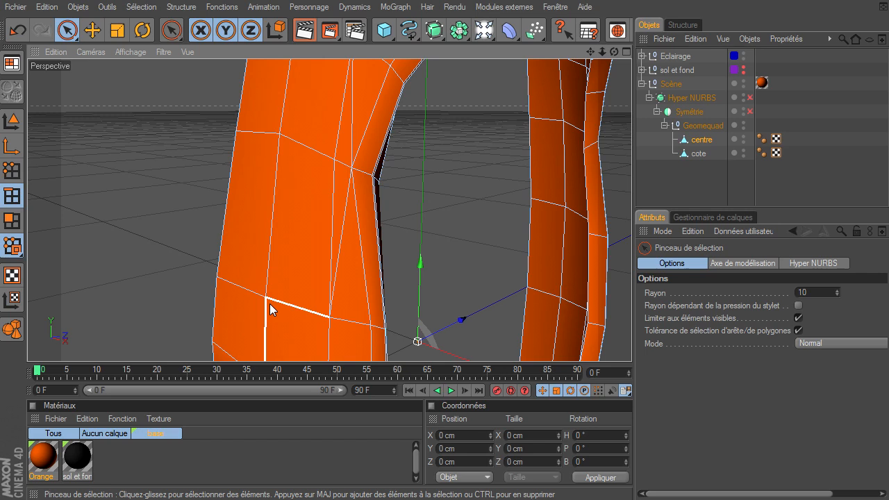
Dissolve the other slanted edge running down from the cut row and the extra vertical edge directly above it
{"action": "left_click", "coordinate": [345, 221]}
{"action": "left_click", "coordinate": [346, 220]}
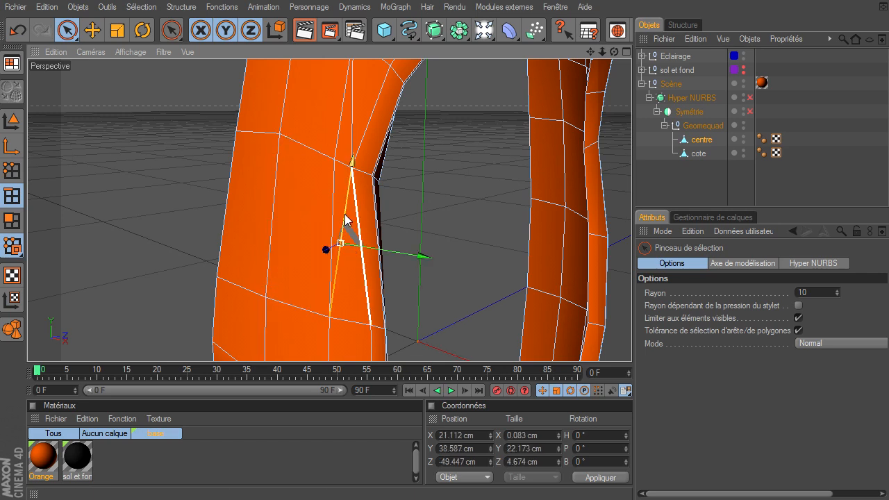
{"action": "right_click", "coordinate": [346, 220]}
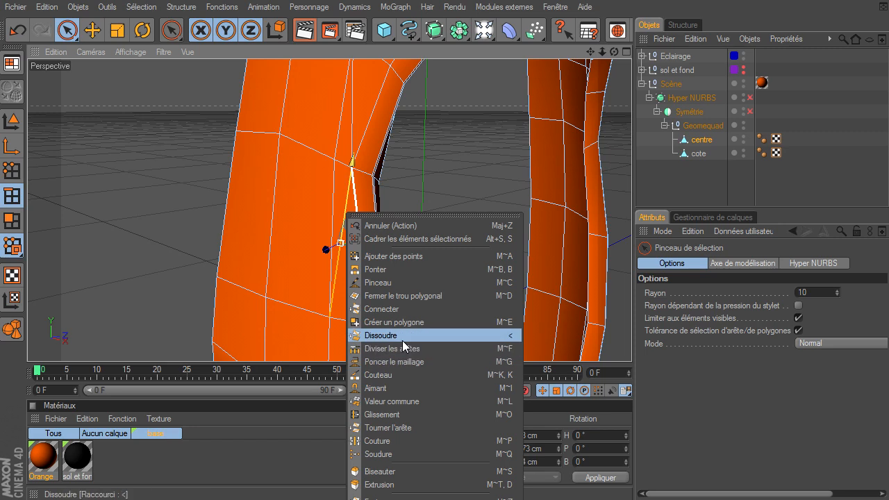
{"action": "left_click", "coordinate": [375, 336]}
{"action": "left_click", "coordinate": [352, 116]}
{"action": "right_click", "coordinate": [352, 117]}
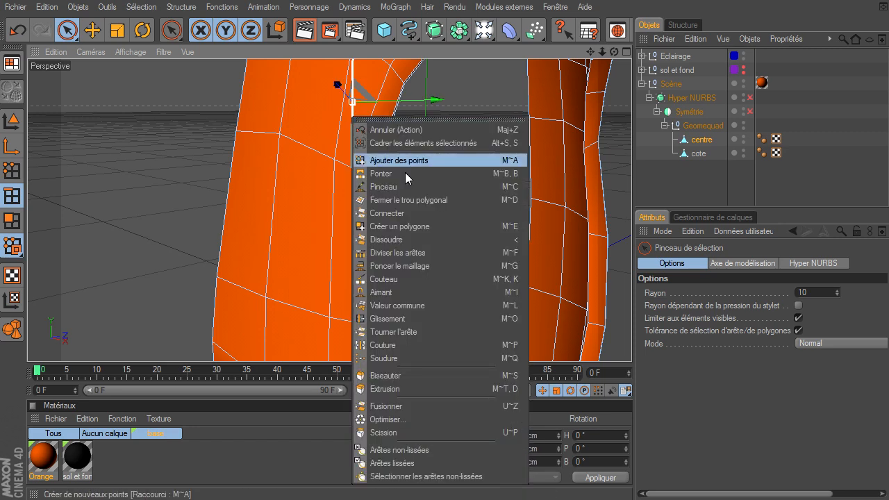
{"action": "left_click", "coordinate": [395, 240]}
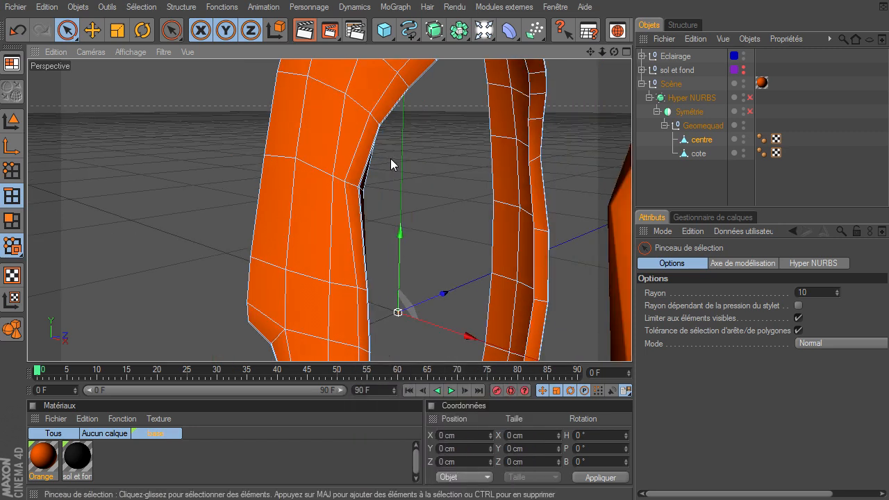
In Points mode, slide the point just outside the inner bend about 12.1 % along its edge with Glissement, and return to the selection brush
{"action": "mouse_move", "coordinate": [614, 52]}
{"action": "left_mouse_down"}
{"action": "mouse_move", "coordinate": [632, 344]}
{"action": "mouse_move", "coordinate": [613, 53]}
{"action": "left_mouse_up"}
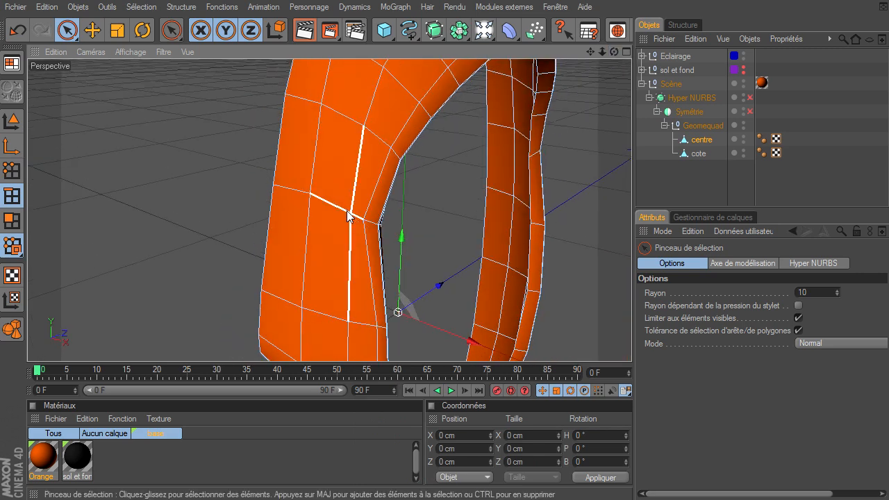
{"action": "left_click", "coordinate": [11, 170]}
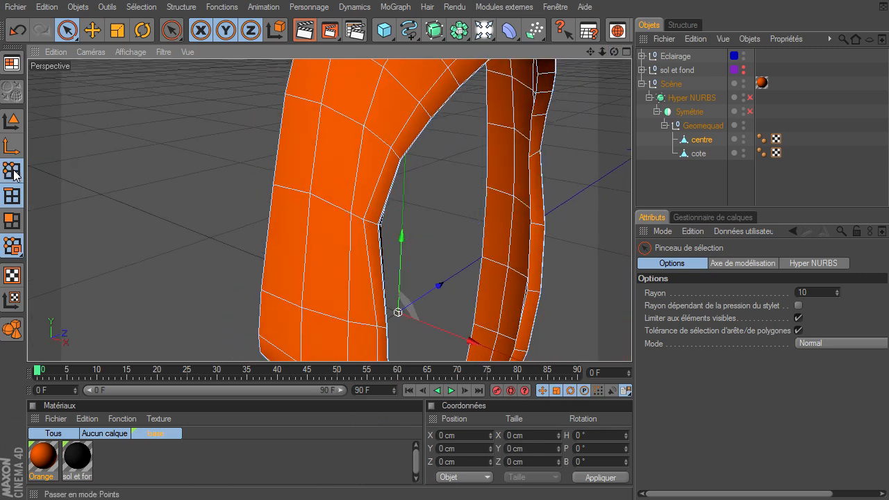
{"action": "left_click", "coordinate": [349, 215]}
{"action": "right_click", "coordinate": [350, 217]}
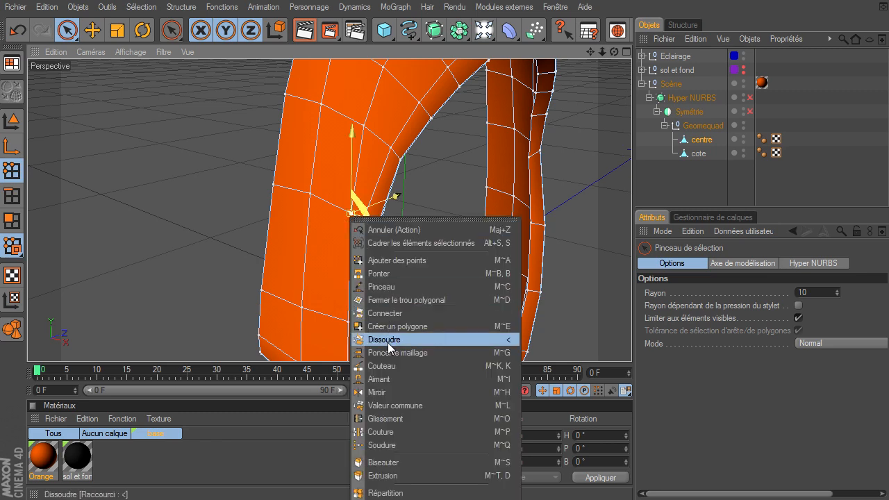
{"action": "left_click", "coordinate": [384, 419]}
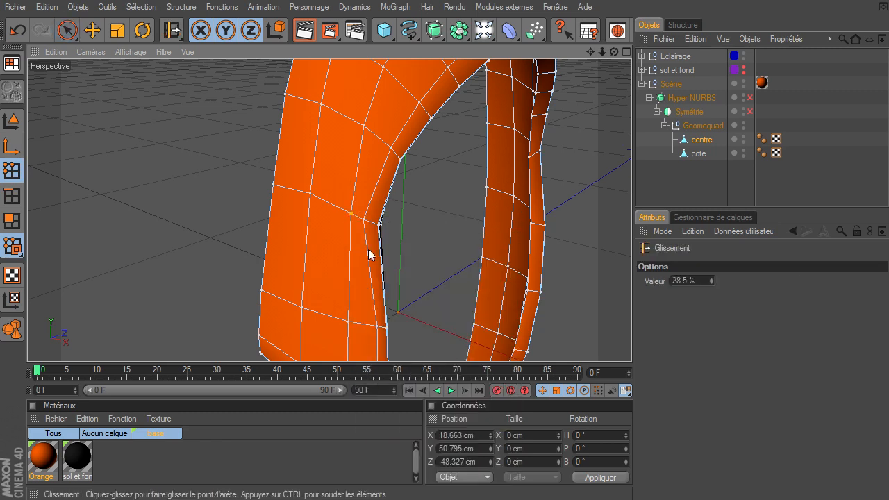
{"action": "left_click_drag", "start_coordinate": [353, 216], "coordinate": [347, 212]}
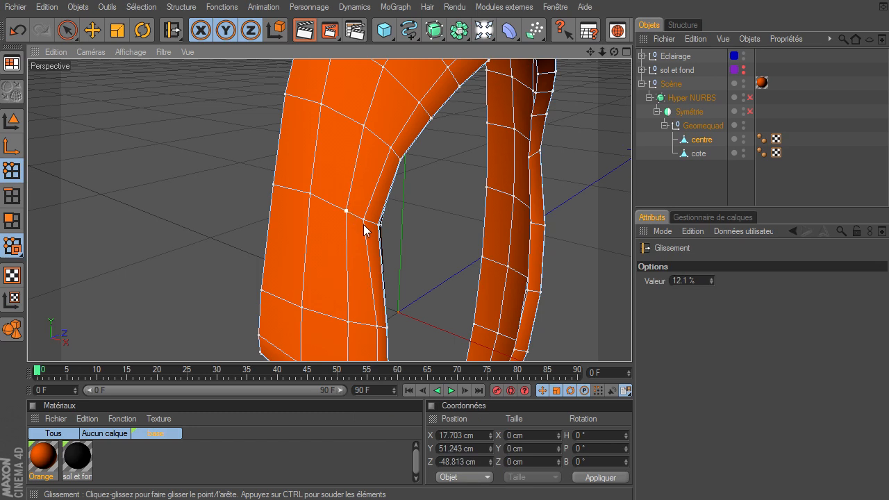
{"action": "left_click", "coordinate": [67, 30]}
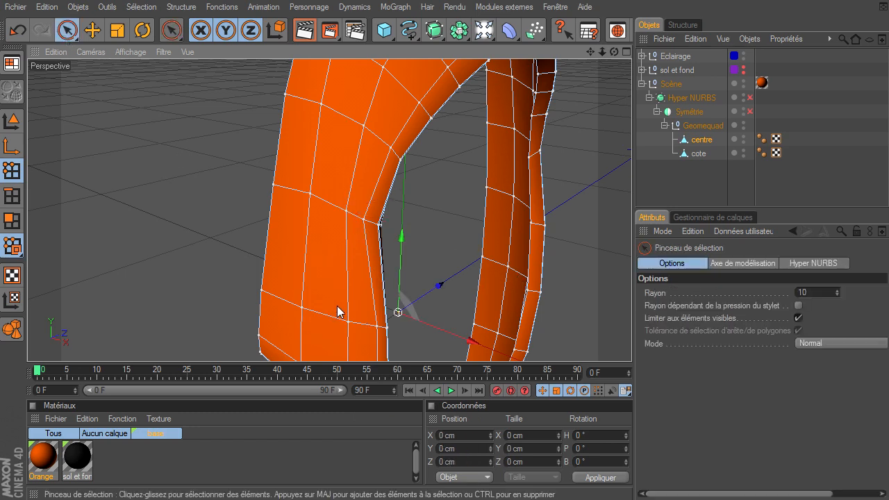
In Edges mode, select the vertical edge beneath the slid point, try deleting it, and undo the deletion
{"action": "left_click", "coordinate": [11, 196]}
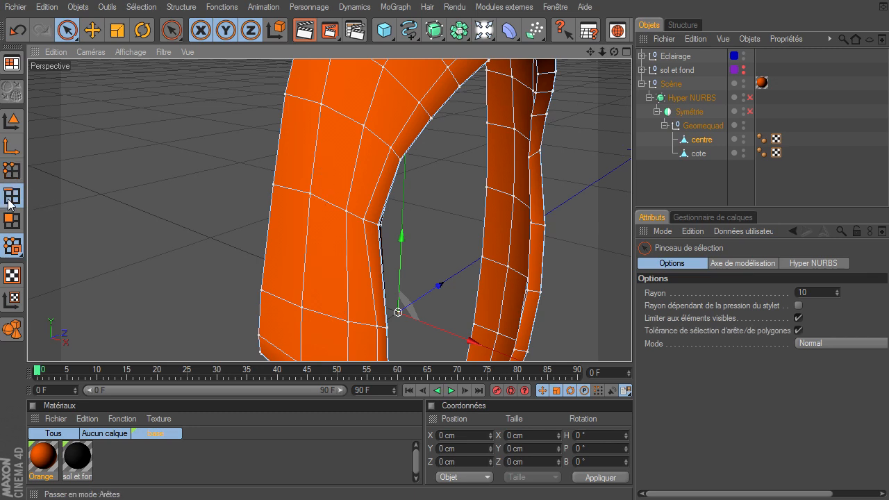
{"action": "scroll", "coordinate": [560, 150], "scroll_direction": "down", "scroll_amount": 3}
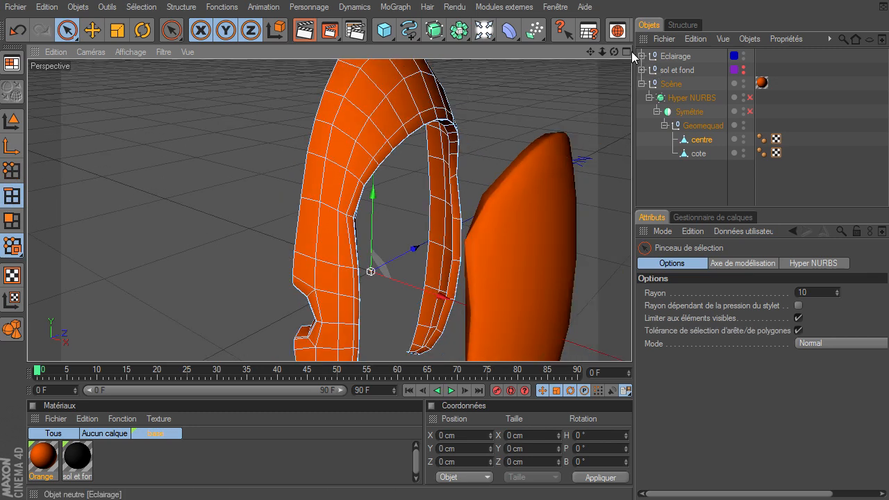
{"action": "mouse_move", "coordinate": [613, 52]}
{"action": "left_mouse_down"}
{"action": "mouse_move", "coordinate": [632, 344]}
{"action": "mouse_move", "coordinate": [612, 55]}
{"action": "left_mouse_up"}
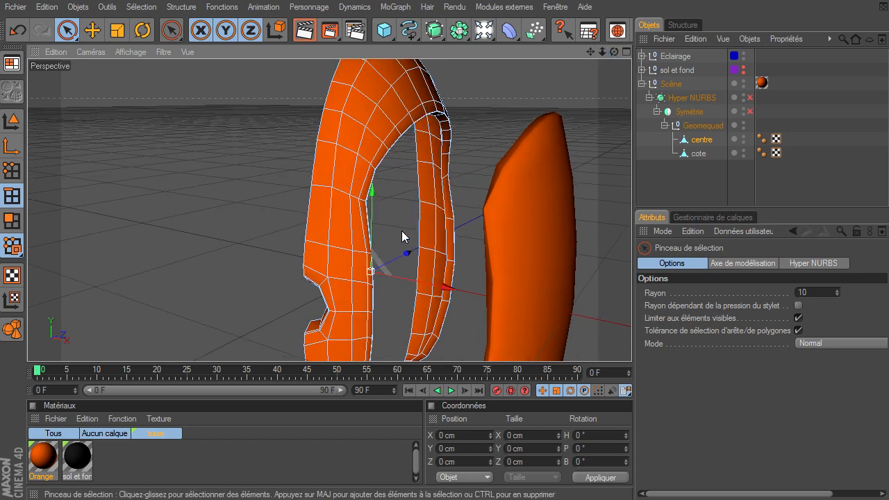
{"action": "left_click", "coordinate": [352, 233]}
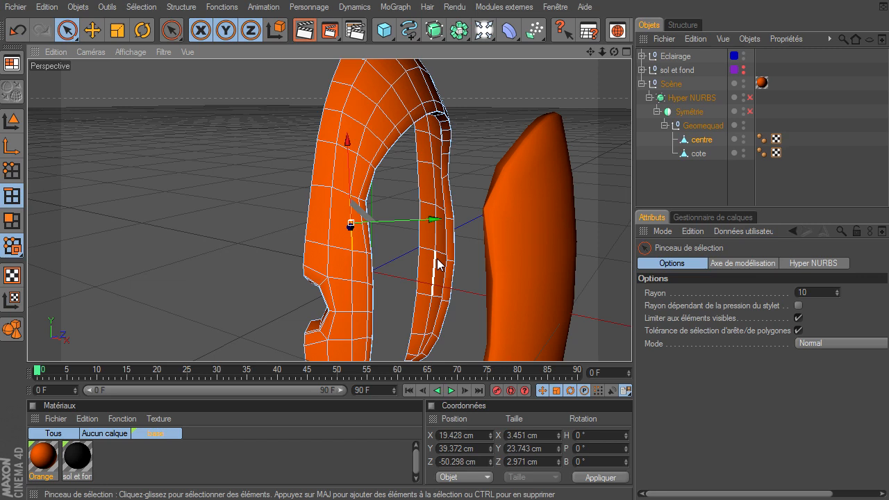
{"action": "key", "text": "Delete"}
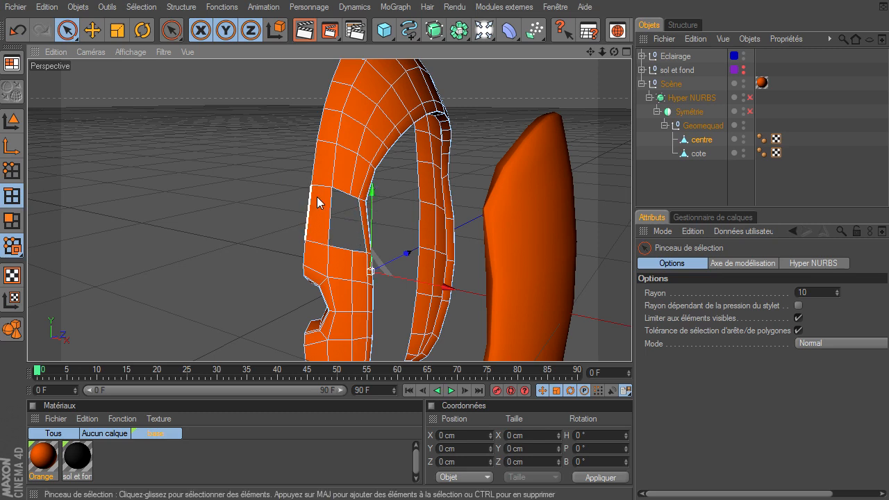
{"action": "key", "text": "ctrl+z"}
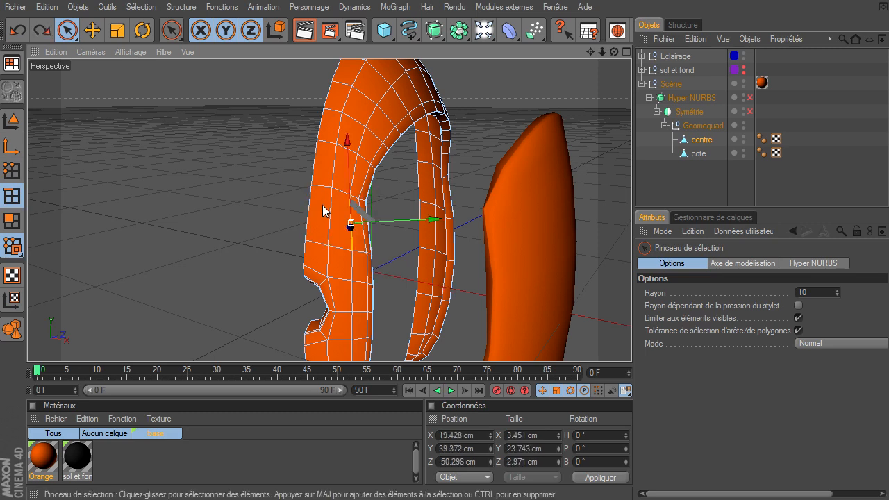
{"action": "right_click", "coordinate": [354, 237]}
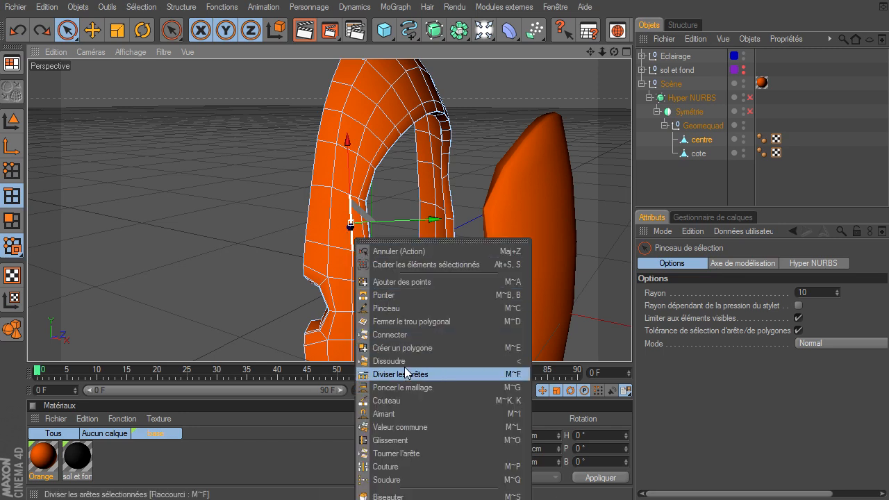
{"action": "left_click", "coordinate": [226, 445]}
{"action": "left_click", "coordinate": [275, 222]}
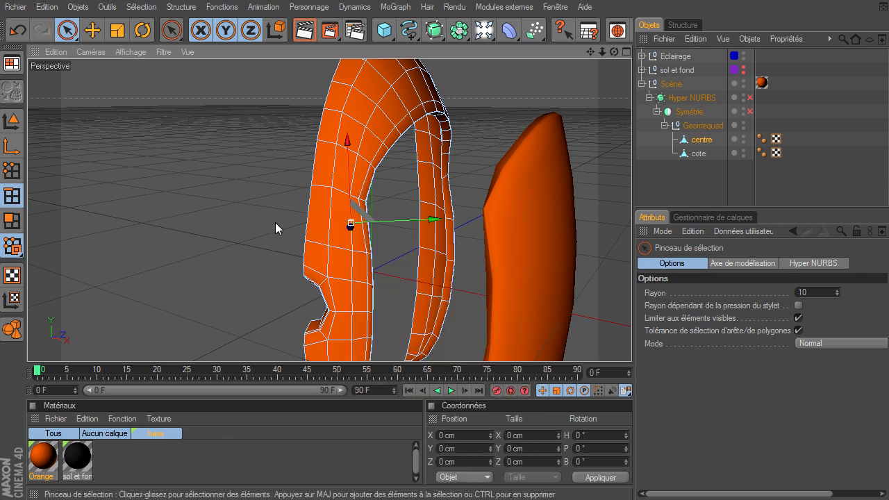
Re-enable the Symétrie and Hyper NURBS generators, return to Model mode, and deselect all objects
{"action": "left_click", "coordinate": [749, 111]}
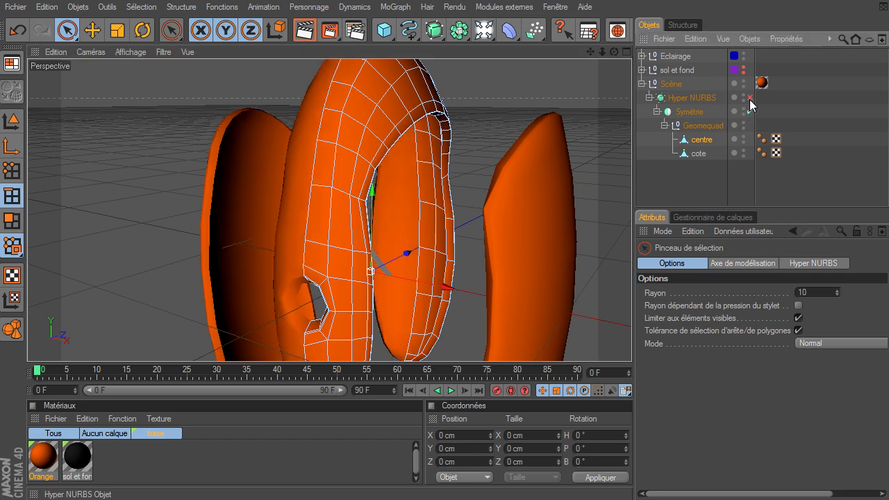
{"action": "left_click", "coordinate": [751, 98]}
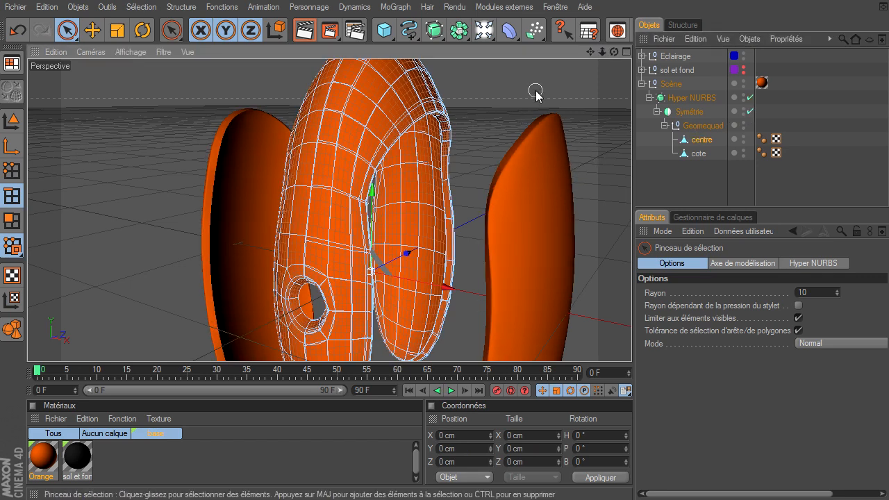
{"action": "left_click", "coordinate": [11, 121]}
{"action": "left_click", "coordinate": [462, 237]}
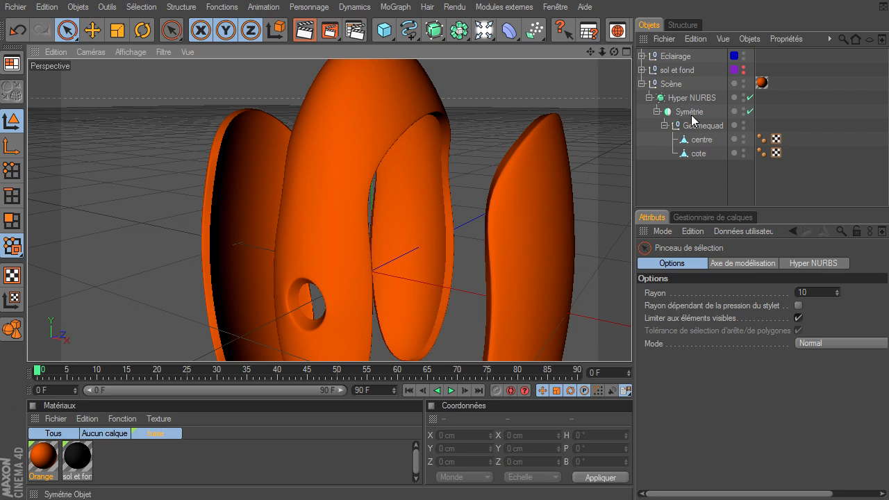
Disable the Symétrie and Hyper NURBS generators, select the centre mesh, and view both half pieces in full
{"action": "left_click", "coordinate": [751, 111]}
{"action": "left_click", "coordinate": [751, 97]}
{"action": "left_click", "coordinate": [700, 140]}
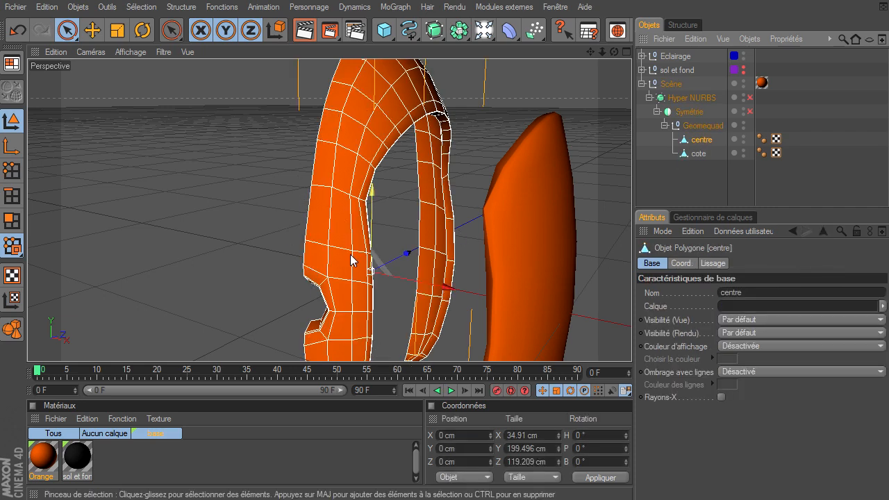
{"action": "scroll", "coordinate": [397, 233], "scroll_direction": "down", "scroll_amount": 6}
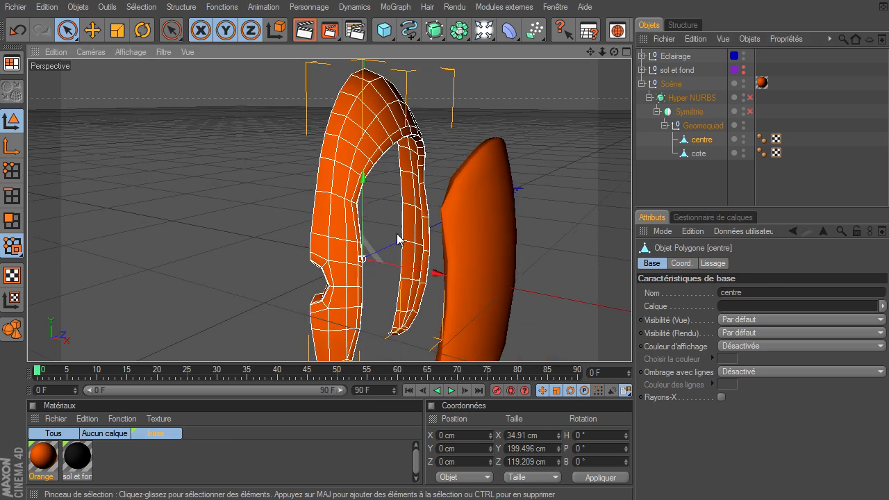
{"action": "left_click_drag", "start_coordinate": [615, 52], "coordinate": [207, 325]}
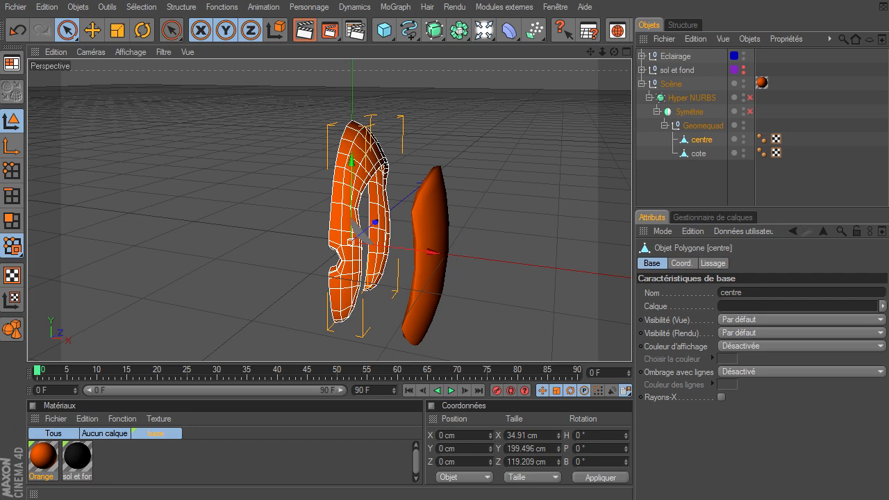
Close all open projects without saving the changes to portal turrel_0009.c4d
{"action": "left_click", "coordinate": [15, 7]}
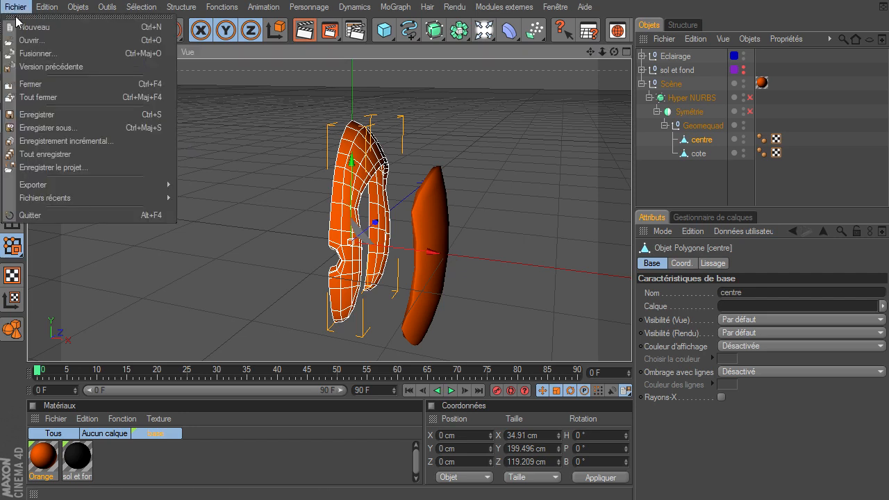
{"action": "left_click", "coordinate": [38, 97]}
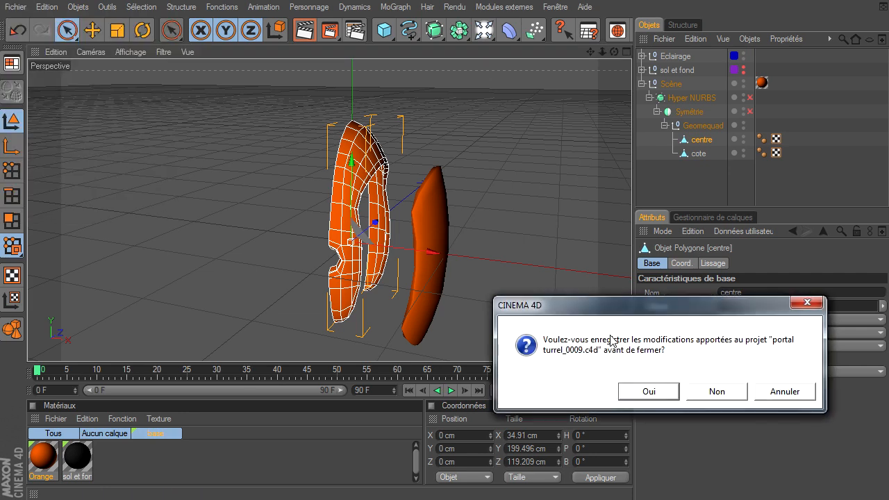
{"action": "left_click", "coordinate": [716, 391]}
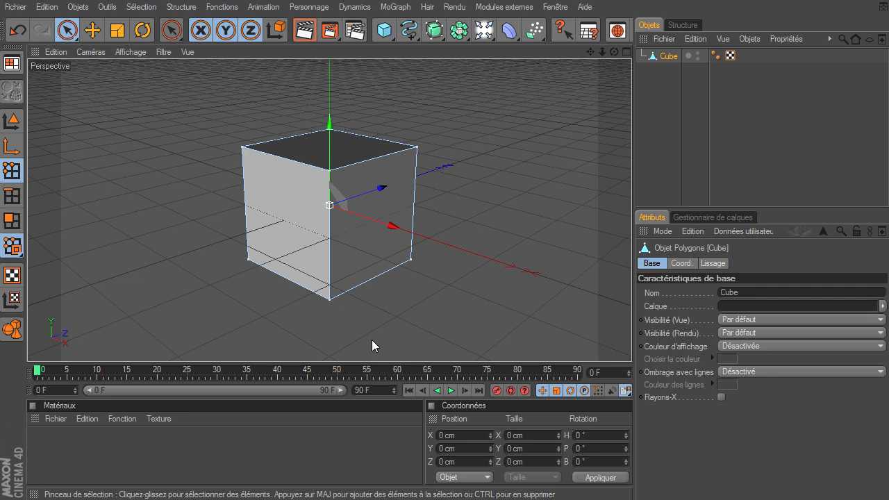
In the render settings, try PNG as the save format, switch it to TIFF (calques PSD), and enable Canal alpha
{"action": "left_click", "coordinate": [356, 31]}
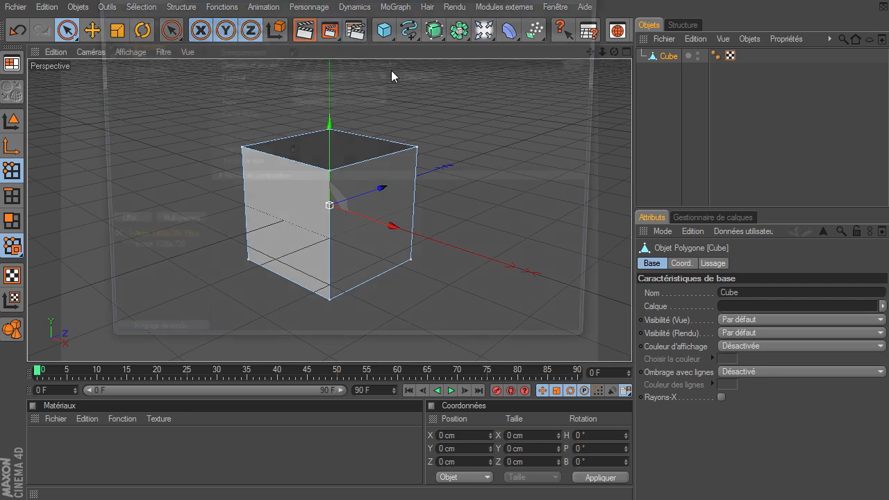
{"action": "left_click", "coordinate": [361, 72]}
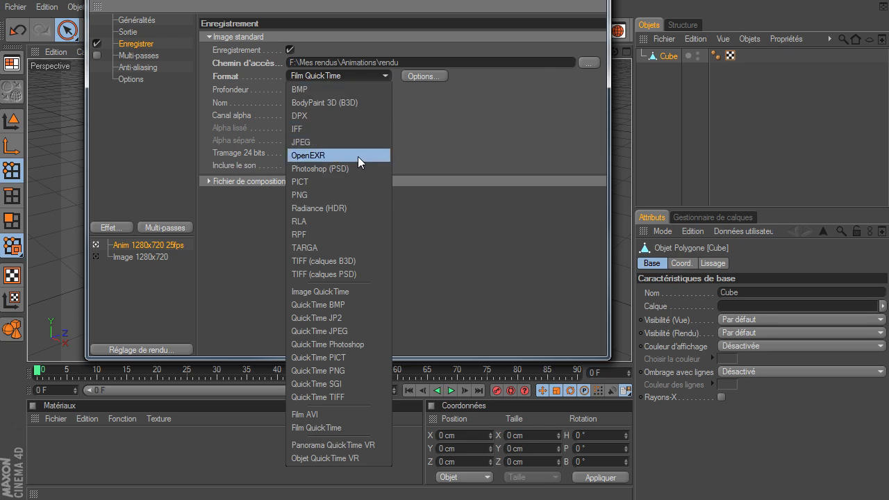
{"action": "left_click", "coordinate": [349, 196]}
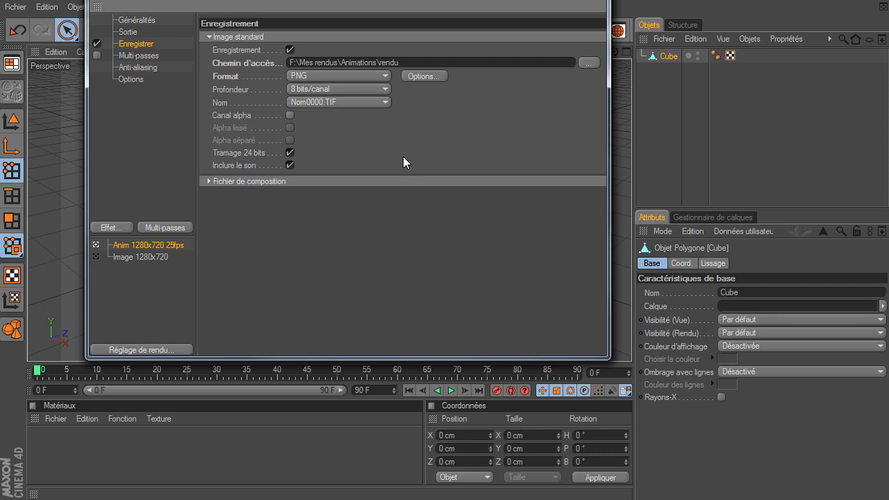
{"action": "left_click", "coordinate": [368, 73]}
{"action": "left_click", "coordinate": [335, 275]}
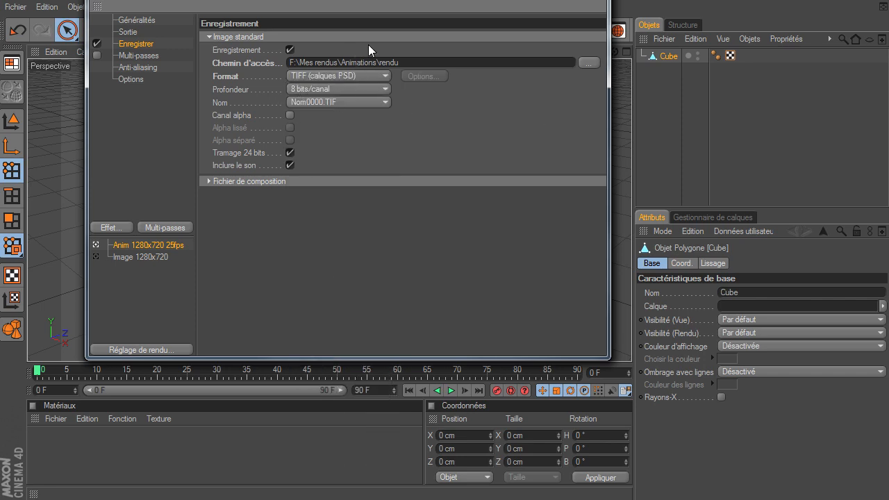
{"action": "left_click_drag", "start_coordinate": [371, 7], "coordinate": [460, 107]}
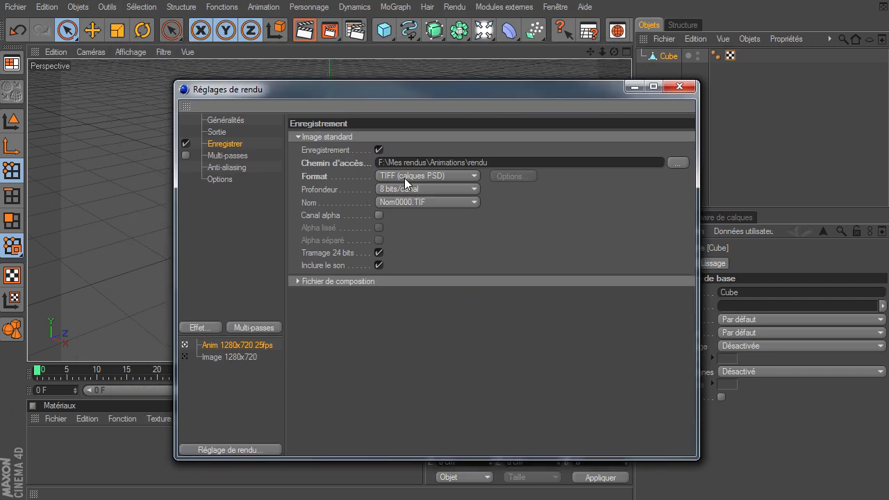
{"action": "left_click", "coordinate": [376, 215]}
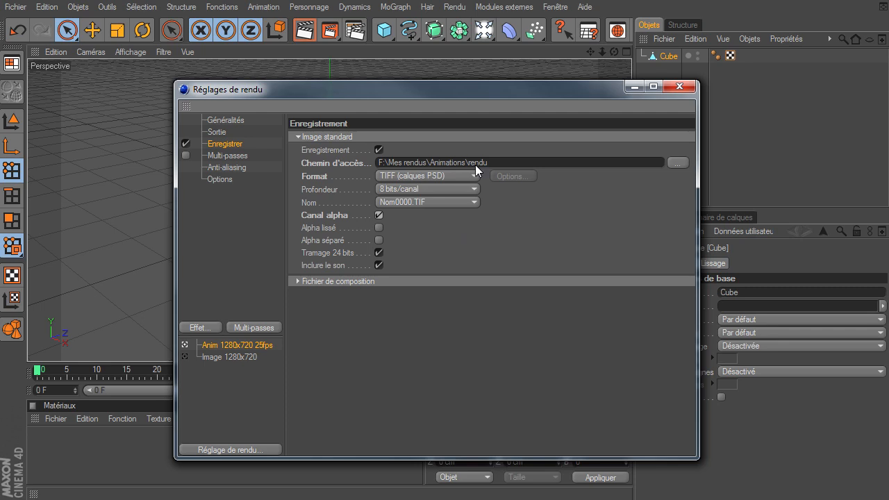
Set the render save format to Film QuickTime
{"action": "left_click", "coordinate": [461, 177]}
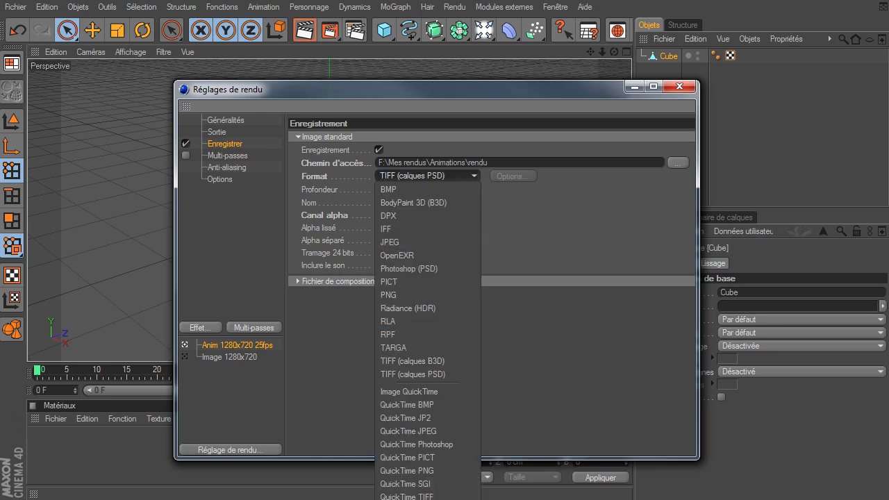
{"action": "left_click", "coordinate": [417, 499]}
{"action": "left_click_drag", "start_coordinate": [469, 101], "coordinate": [458, 20]}
{"action": "left_click", "coordinate": [418, 94]}
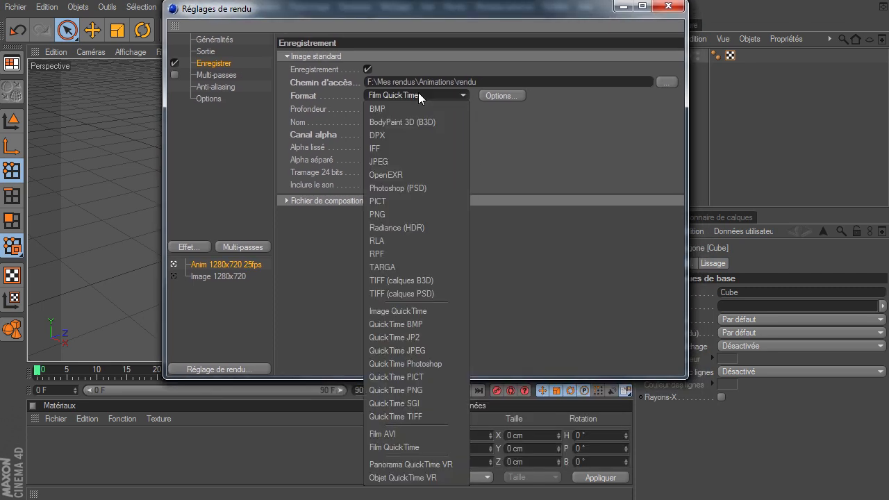
{"action": "left_click", "coordinate": [432, 448]}
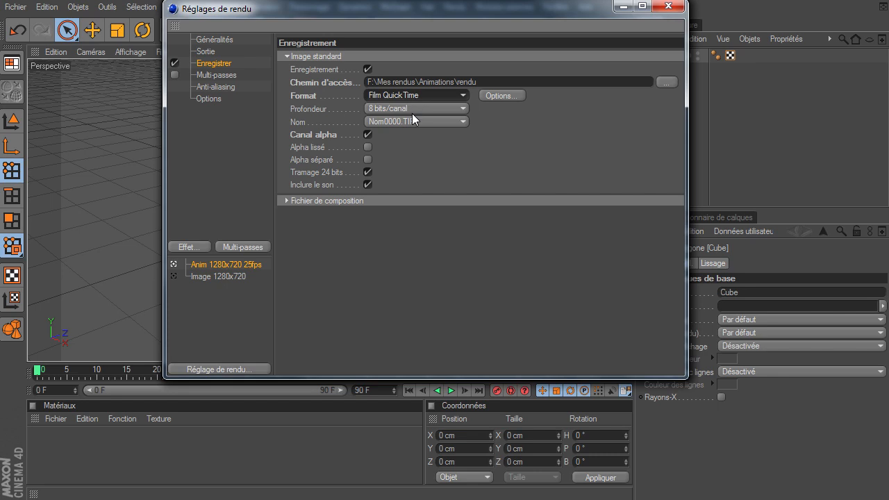
In the QuickTime compression options, try Sans, return to the Animation codec, set Couleurs to Millions de couleurs+, and accept
{"action": "left_click_drag", "start_coordinate": [383, 11], "coordinate": [374, 41]}
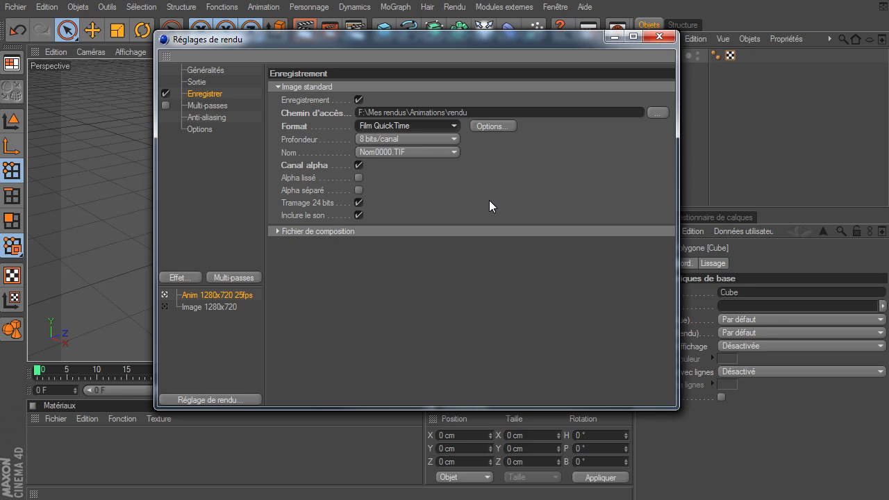
{"action": "left_click_drag", "start_coordinate": [450, 48], "coordinate": [364, 85]}
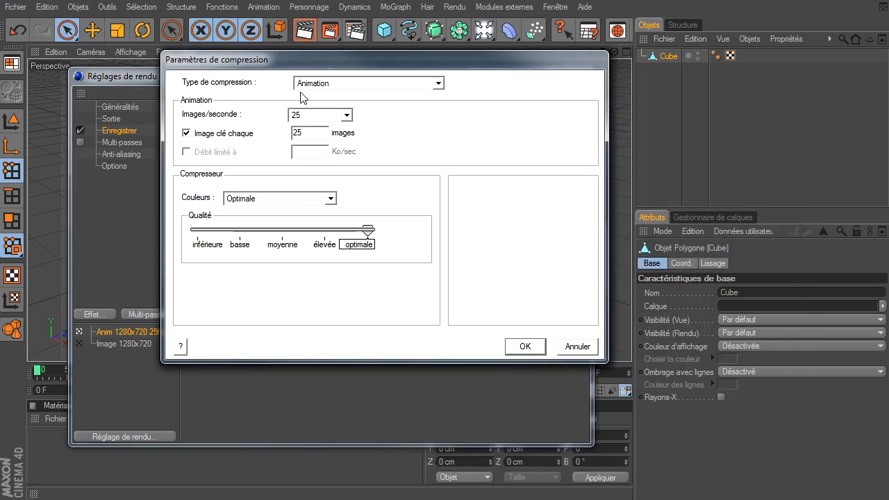
{"action": "left_click", "coordinate": [326, 88]}
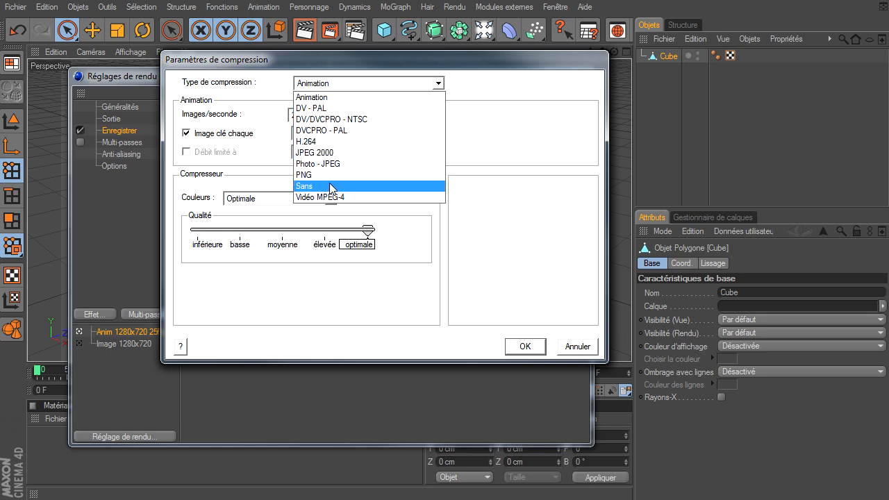
{"action": "left_click", "coordinate": [332, 186]}
{"action": "left_click", "coordinate": [359, 86]}
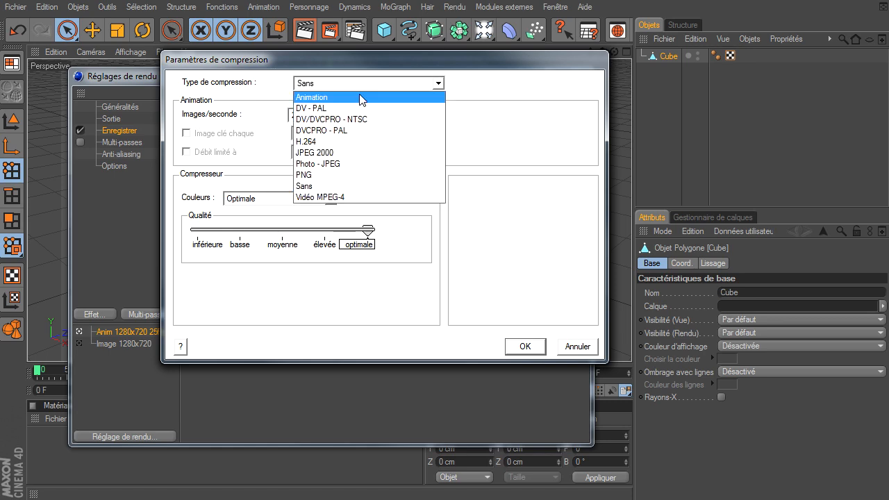
{"action": "left_click", "coordinate": [361, 97]}
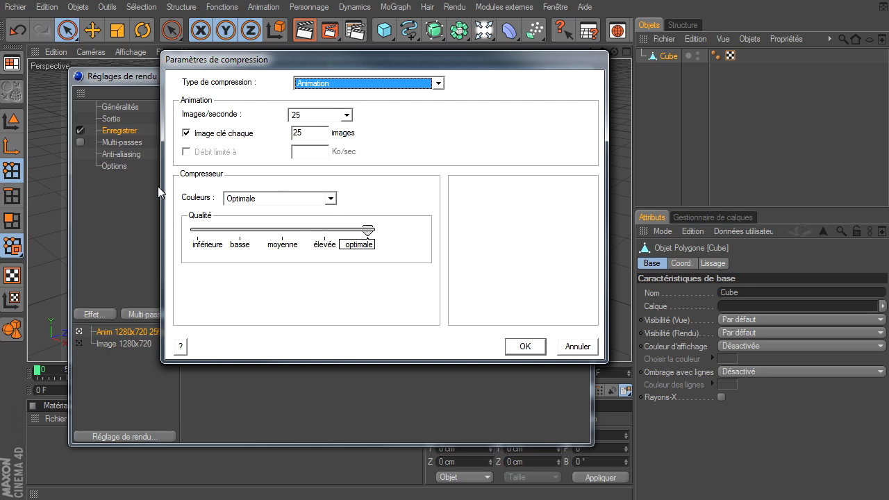
{"action": "left_click", "coordinate": [300, 202]}
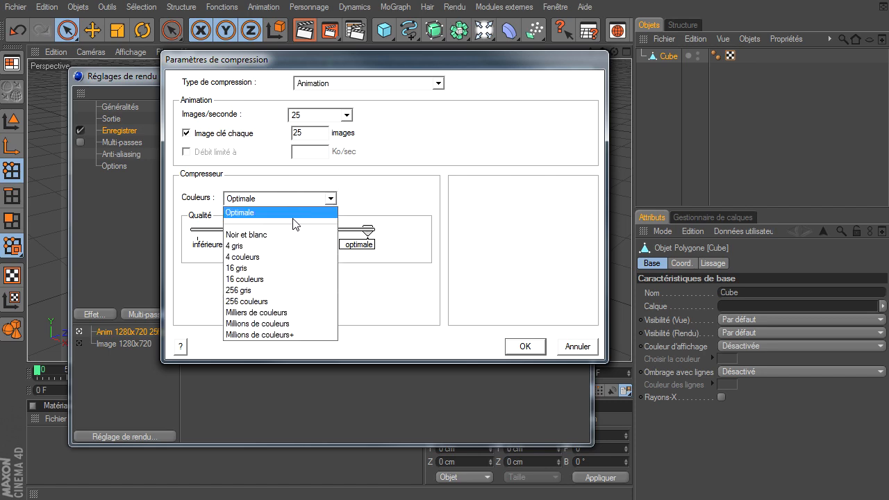
{"action": "left_click", "coordinate": [302, 335]}
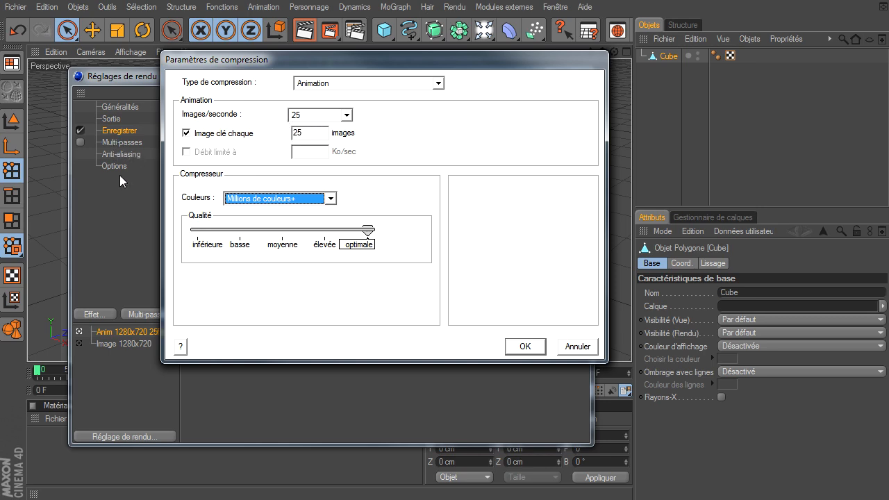
{"action": "left_click", "coordinate": [523, 347]}
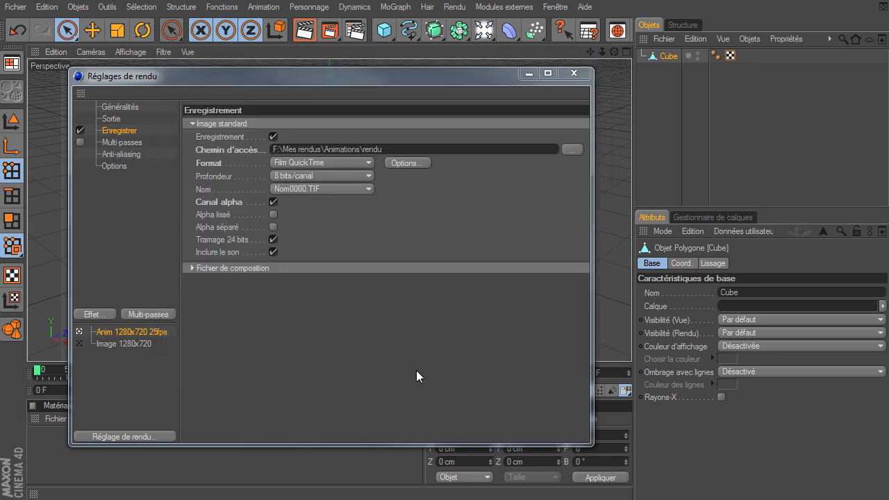
Set the save format to TIFF (calques PSD) and enable Alpha séparé
{"action": "left_click_drag", "start_coordinate": [353, 74], "coordinate": [536, 67]}
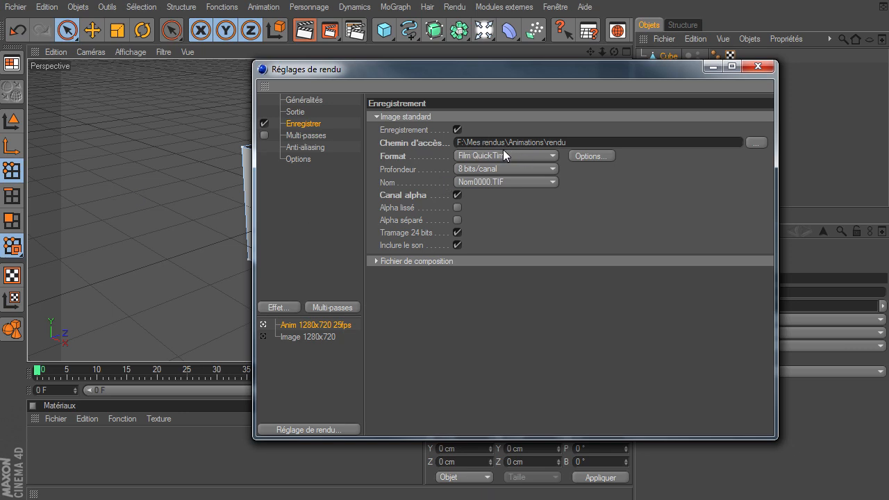
{"action": "left_click", "coordinate": [476, 157]}
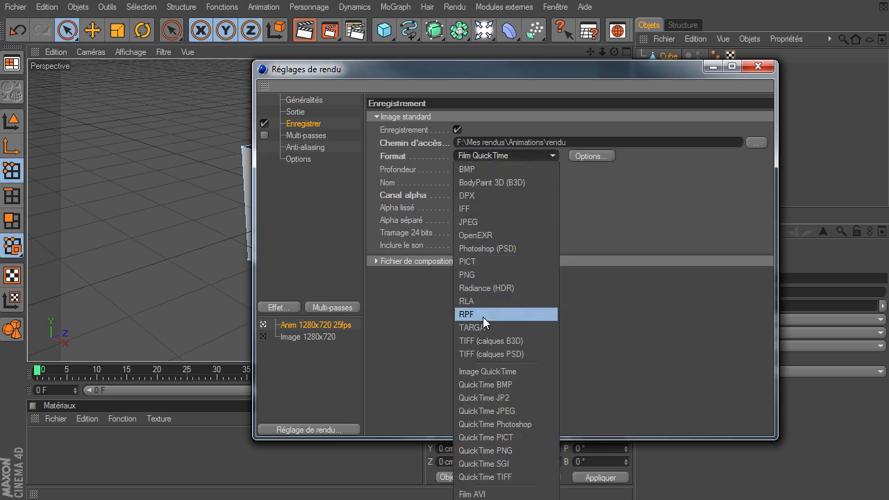
{"action": "left_click", "coordinate": [500, 356]}
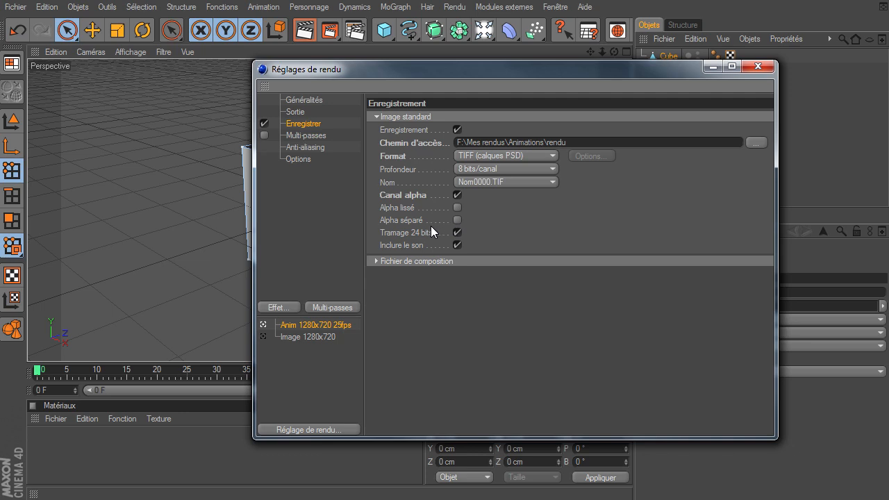
{"action": "left_click", "coordinate": [457, 221]}
Switch the format back to Film QuickTime, review its compression types without changing them, and close the render settings
{"action": "left_click", "coordinate": [523, 154]}
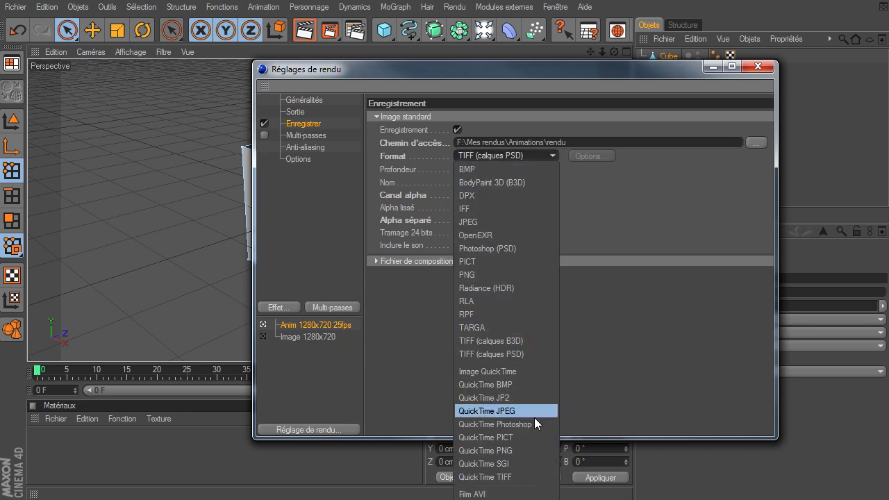
{"action": "left_click", "coordinate": [486, 499]}
{"action": "left_click", "coordinate": [582, 157]}
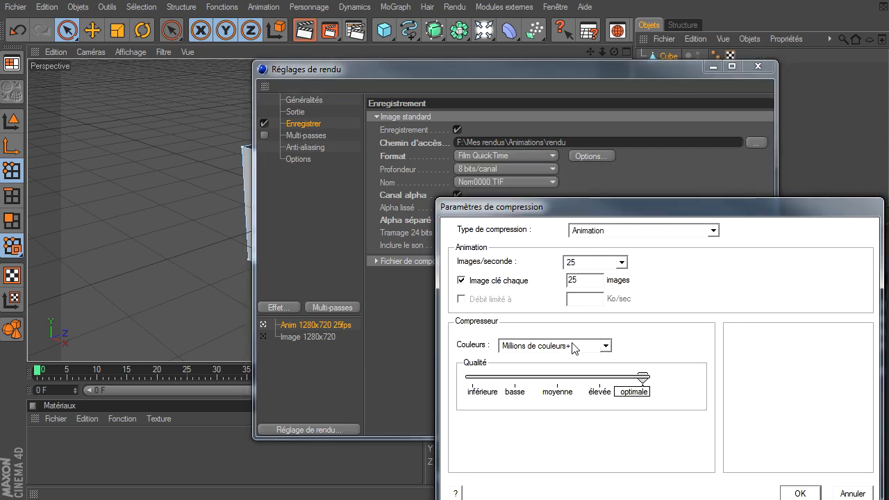
{"action": "left_click", "coordinate": [616, 233]}
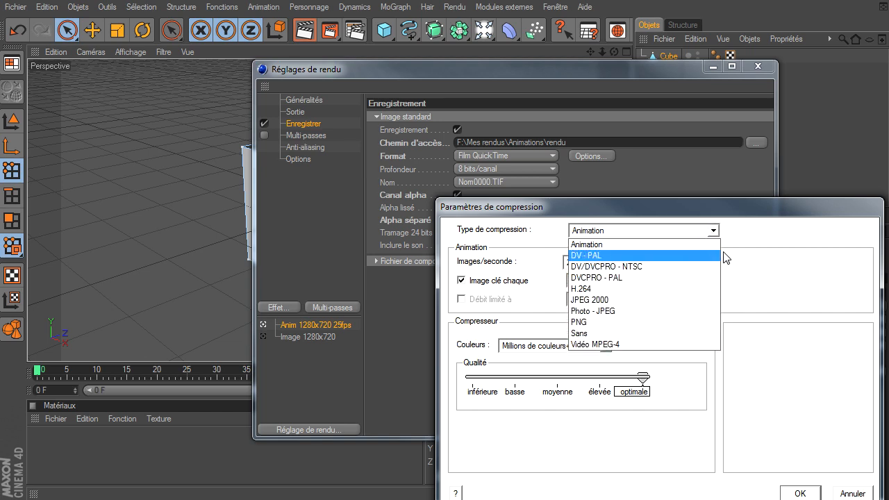
{"action": "left_click", "coordinate": [767, 226]}
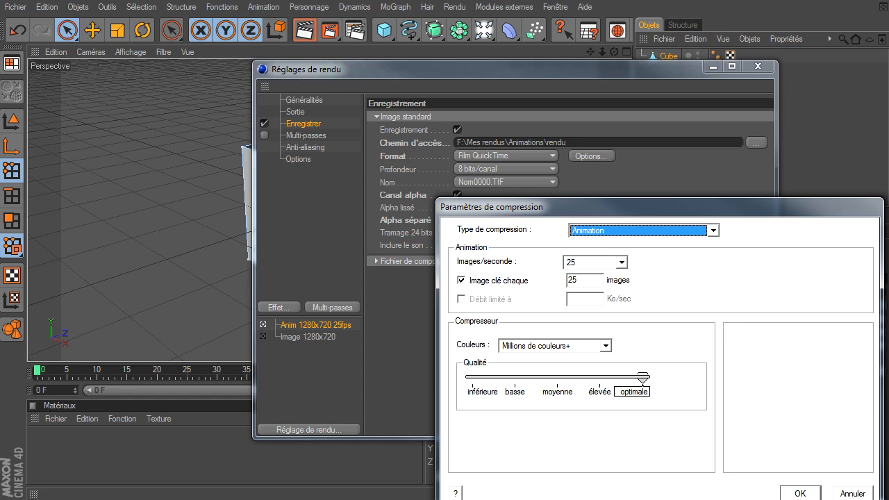
{"action": "left_click", "coordinate": [853, 494]}
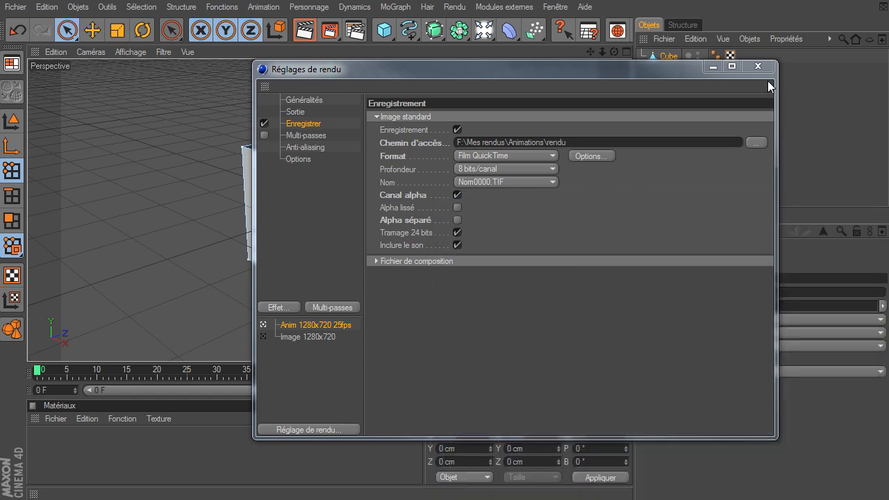
{"action": "left_click", "coordinate": [764, 67]}
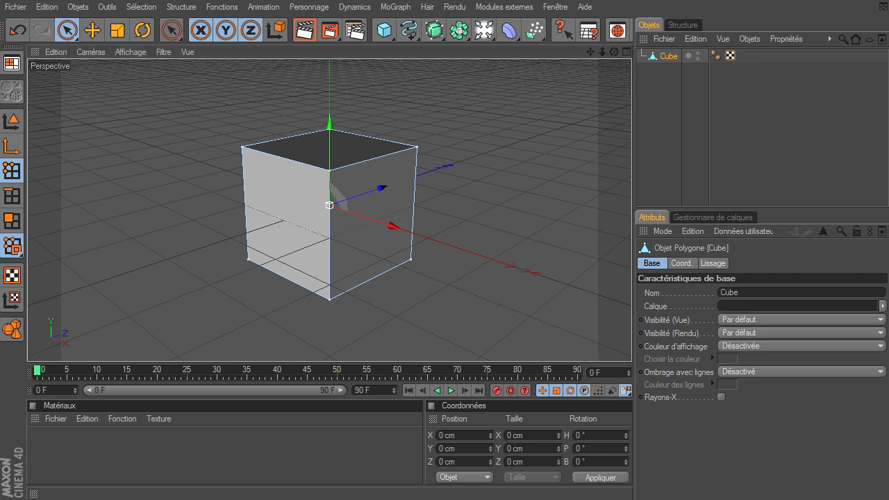
Replace the polygon cube with a new parametric cube and add a camera to the scene
{"action": "key", "text": "Delete"}
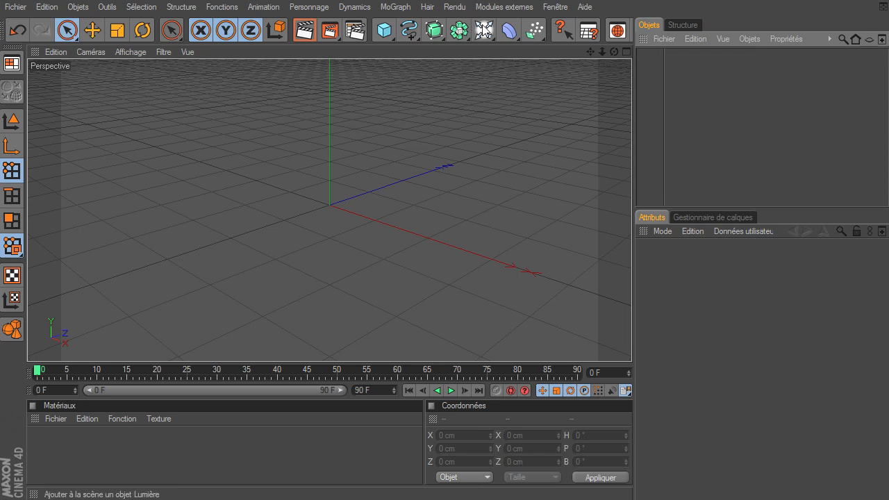
{"action": "left_click", "coordinate": [384, 30]}
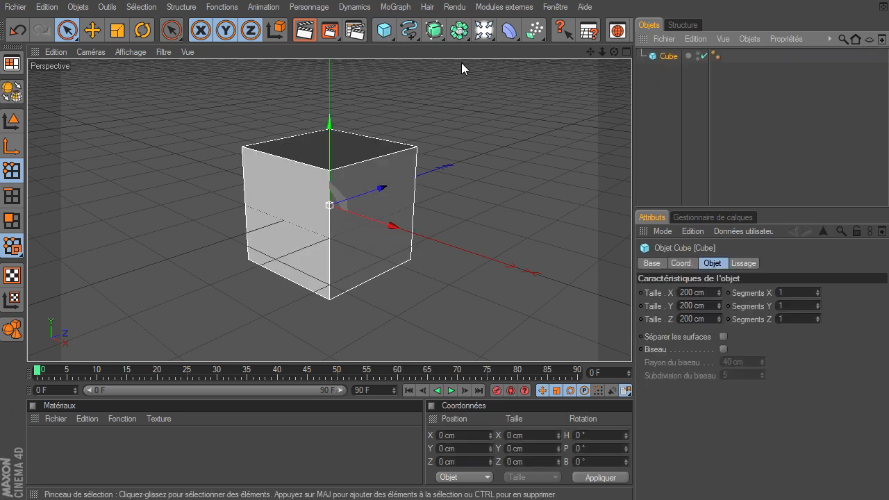
{"action": "left_click", "coordinate": [485, 29]}
{"action": "left_click", "coordinate": [735, 69]}
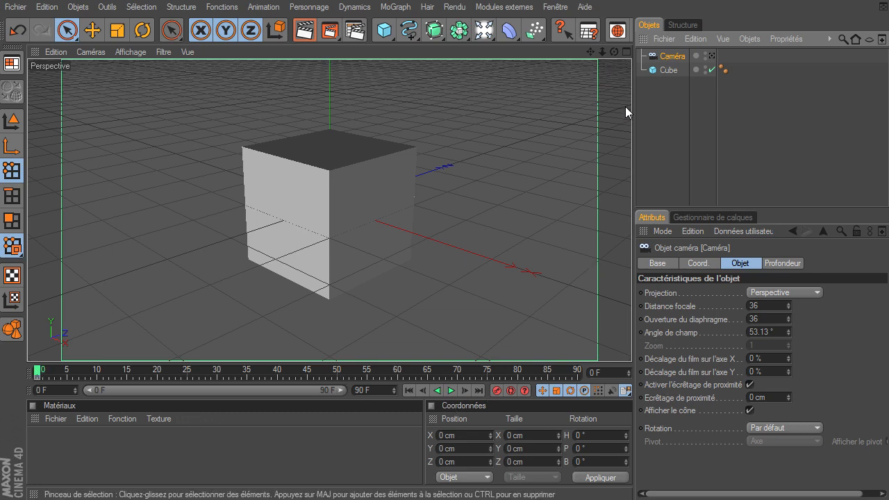
Look through the camera, orbit around the cube, and restore the original framing
{"action": "left_click", "coordinate": [712, 56]}
{"action": "mouse_move", "coordinate": [615, 53]}
{"action": "left_mouse_down"}
{"action": "mouse_move", "coordinate": [631, 348]}
{"action": "mouse_move", "coordinate": [596, 51]}
{"action": "mouse_move", "coordinate": [632, 344]}
{"action": "mouse_move", "coordinate": [614, 51]}
{"action": "left_mouse_up"}
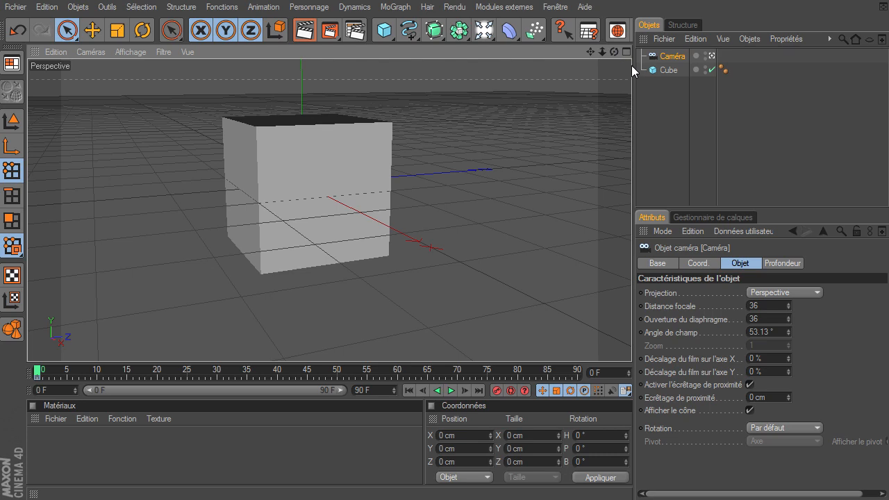
{"action": "left_click", "coordinate": [669, 123]}
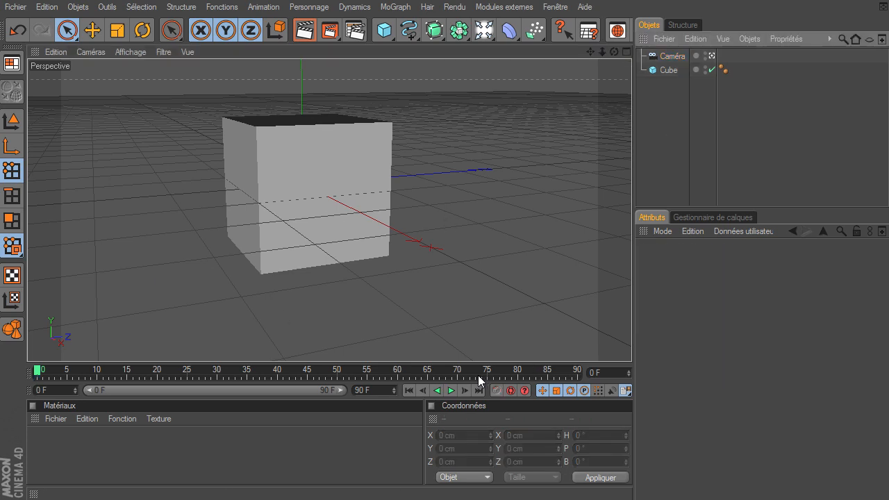
{"action": "left_click", "coordinate": [410, 390]}
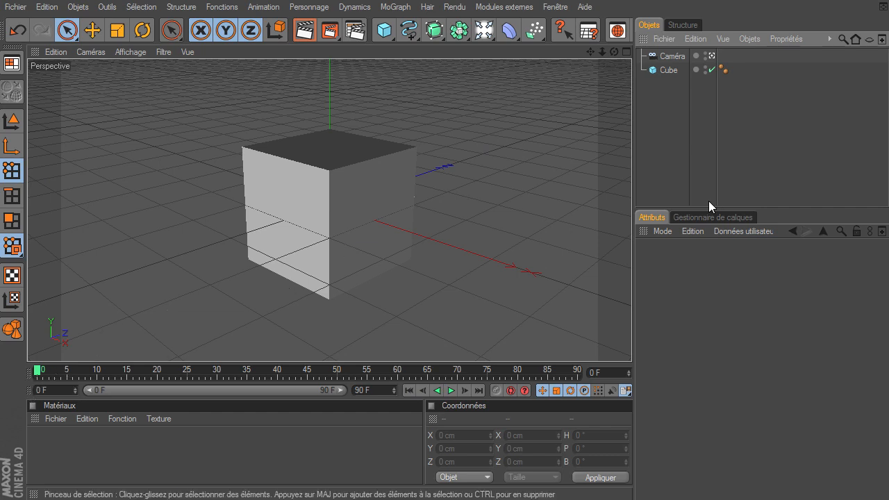
Replace the existing camera with a new one and apply a Protection tag to it
{"action": "left_click", "coordinate": [662, 57]}
{"action": "key", "text": "Delete"}
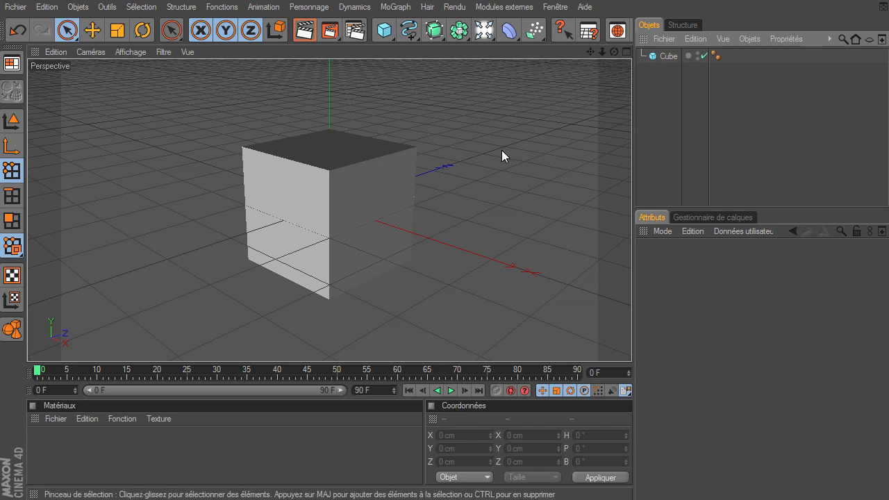
{"action": "left_click_drag", "start_coordinate": [484, 30], "coordinate": [764, 58]}
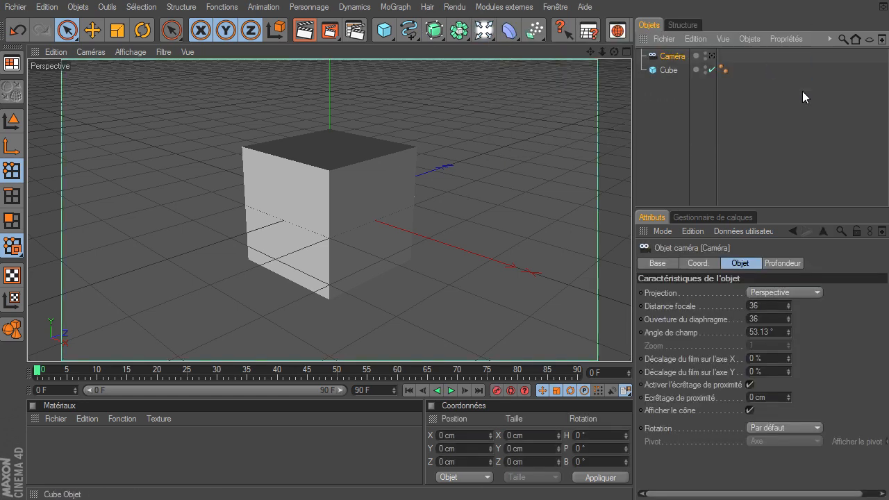
{"action": "right_click", "coordinate": [661, 60]}
{"action": "mouse_move", "coordinate": [764, 63]}
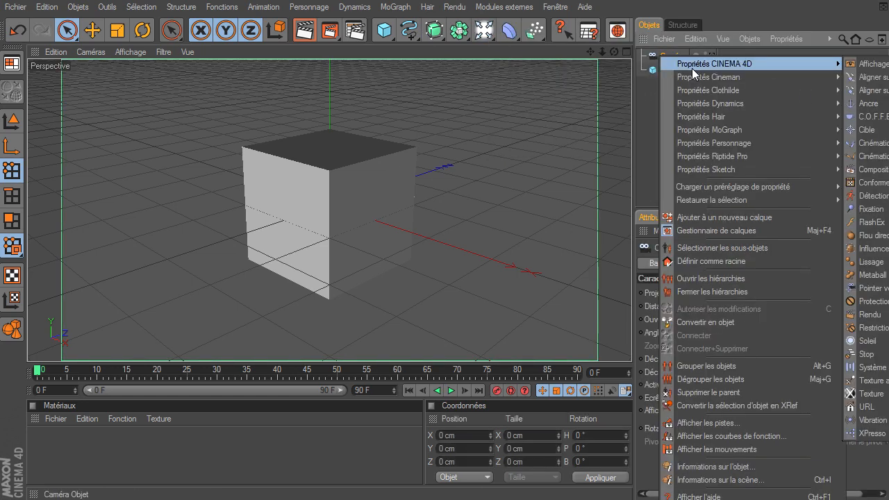
{"action": "left_click", "coordinate": [871, 302]}
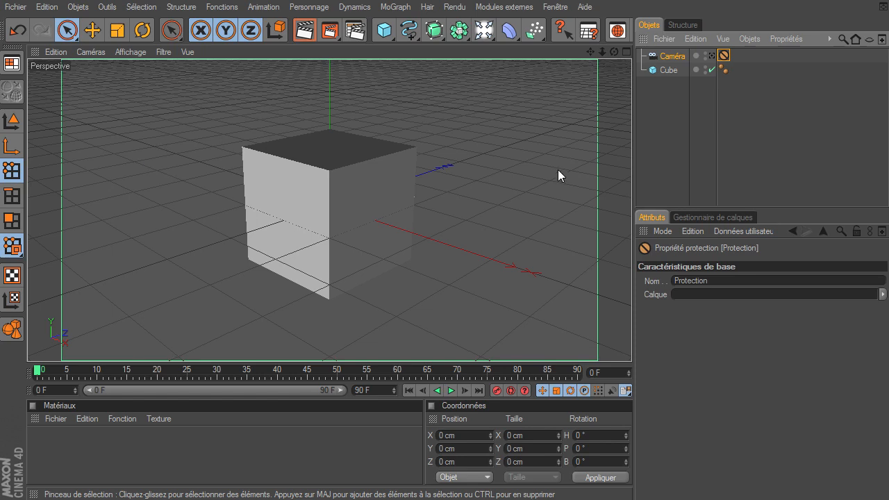
Examine the protected camera from the free editor view, and look through that camera
{"action": "mouse_move", "coordinate": [603, 52]}
{"action": "left_mouse_down"}
{"action": "mouse_move", "coordinate": [631, 343]}
{"action": "mouse_move", "coordinate": [603, 52]}
{"action": "mouse_move", "coordinate": [632, 344]}
{"action": "mouse_move", "coordinate": [614, 52]}
{"action": "mouse_move", "coordinate": [632, 344]}
{"action": "mouse_move", "coordinate": [590, 53]}
{"action": "left_mouse_up"}
{"action": "left_click", "coordinate": [674, 57]}
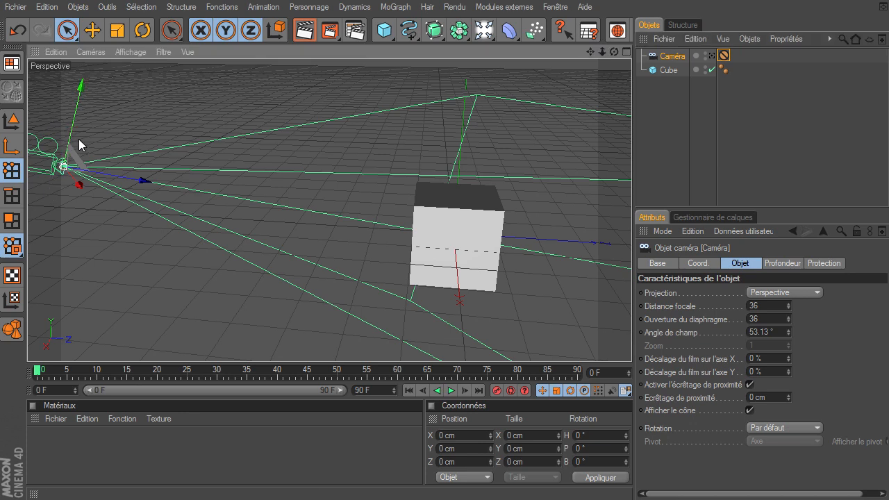
{"action": "left_click", "coordinate": [713, 57]}
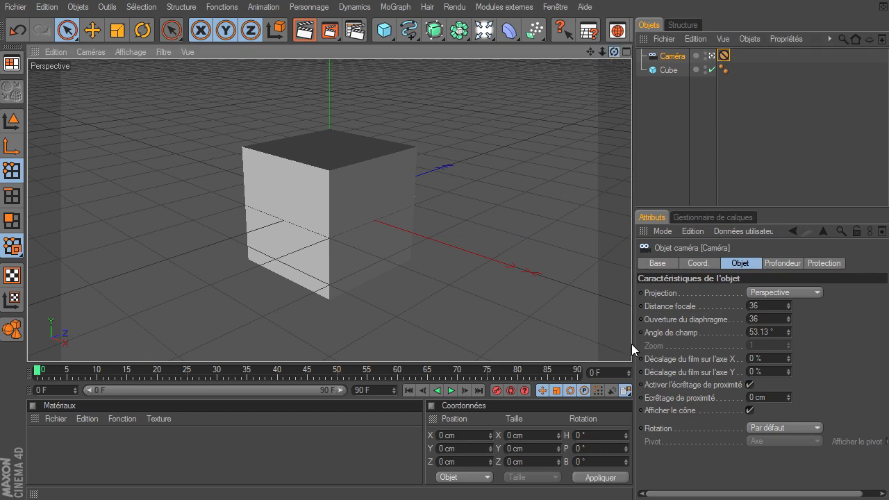
Move the camera's Protection tag to the cube and apply a new Protection tag to the camera
{"action": "left_click", "coordinate": [724, 55]}
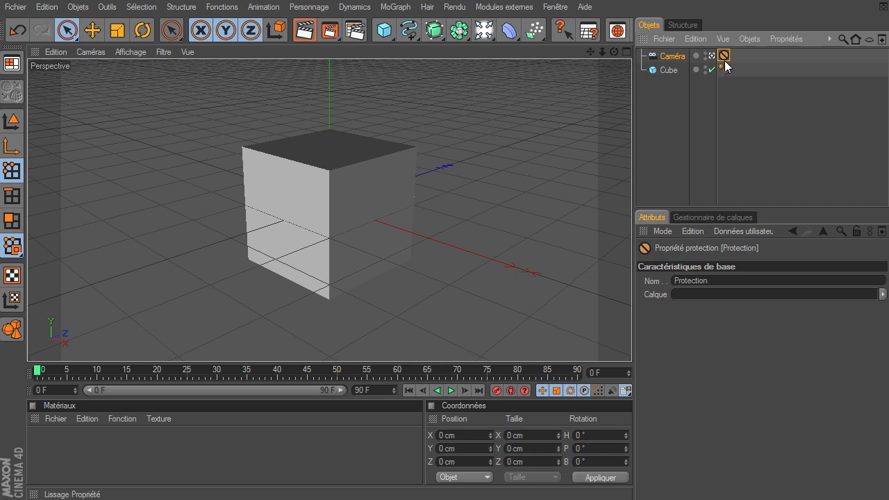
{"action": "left_click", "coordinate": [661, 71]}
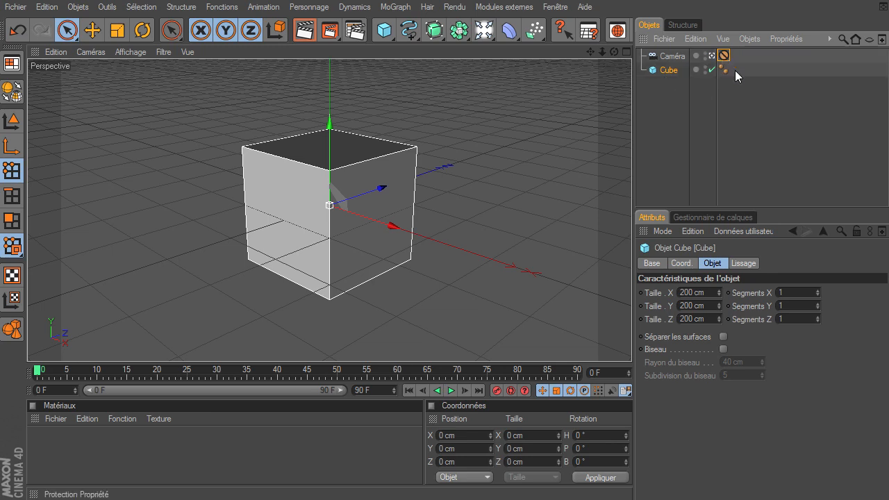
{"action": "left_click_drag", "start_coordinate": [735, 70], "coordinate": [736, 70]}
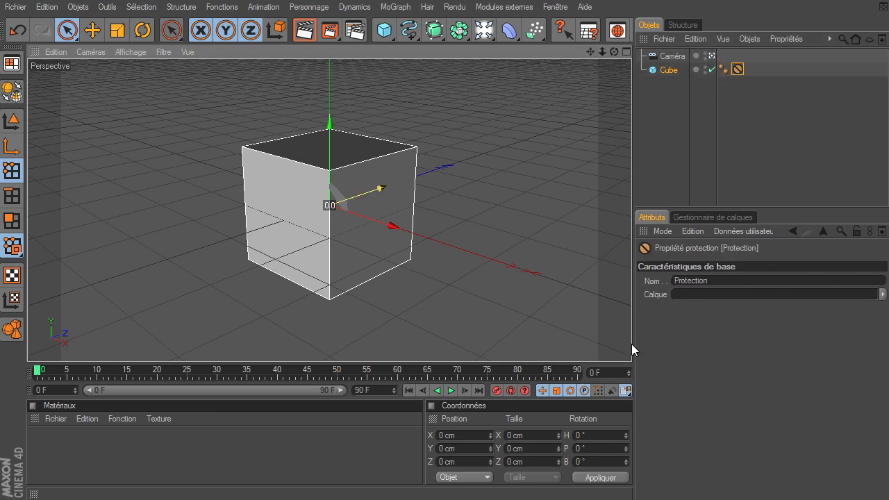
{"action": "right_click", "coordinate": [676, 59]}
{"action": "mouse_move", "coordinate": [685, 66]}
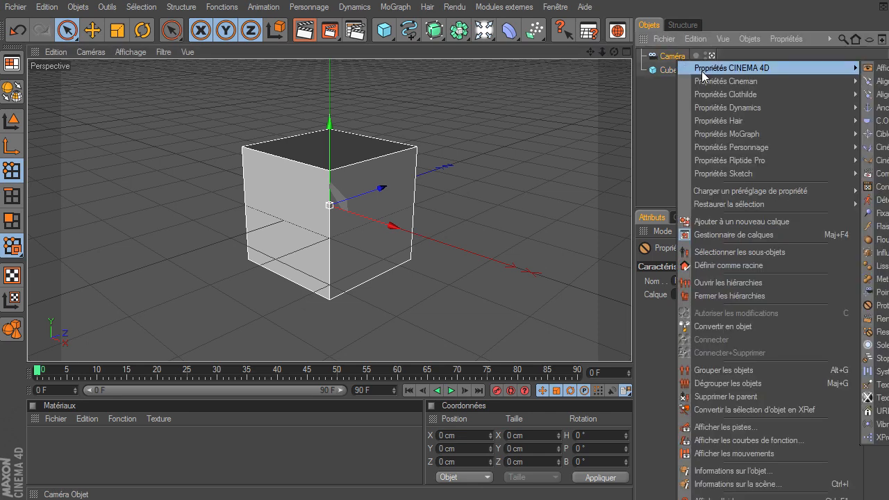
{"action": "left_click", "coordinate": [874, 305]}
{"action": "left_click", "coordinate": [669, 133]}
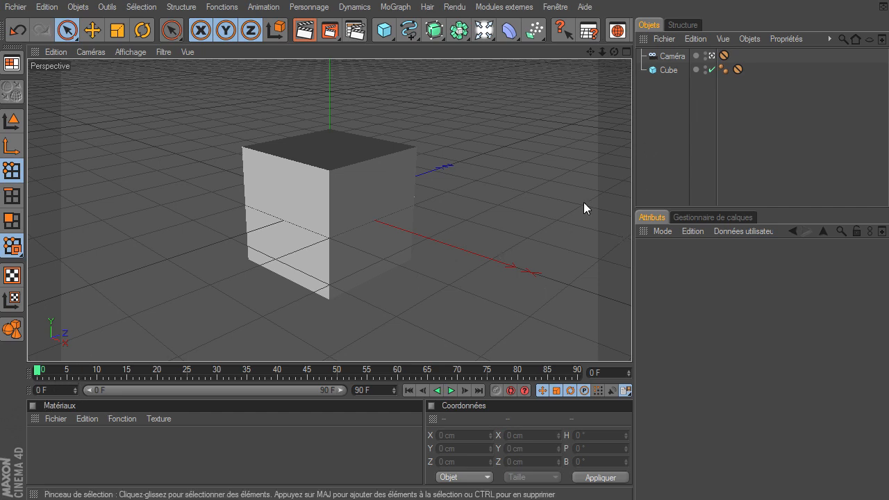
Delete the Protection tags from both the cube and the camera
{"action": "left_click", "coordinate": [739, 70]}
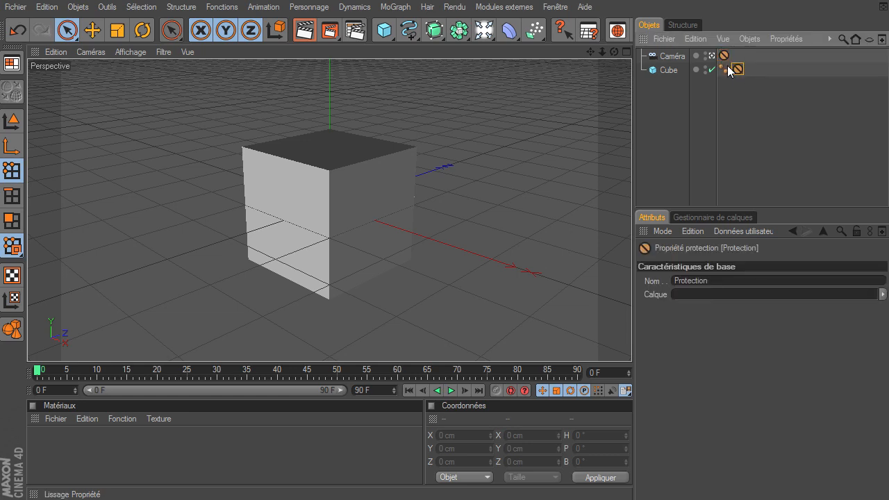
{"action": "left_click", "coordinate": [725, 55]}
{"action": "key", "text": "Delete"}
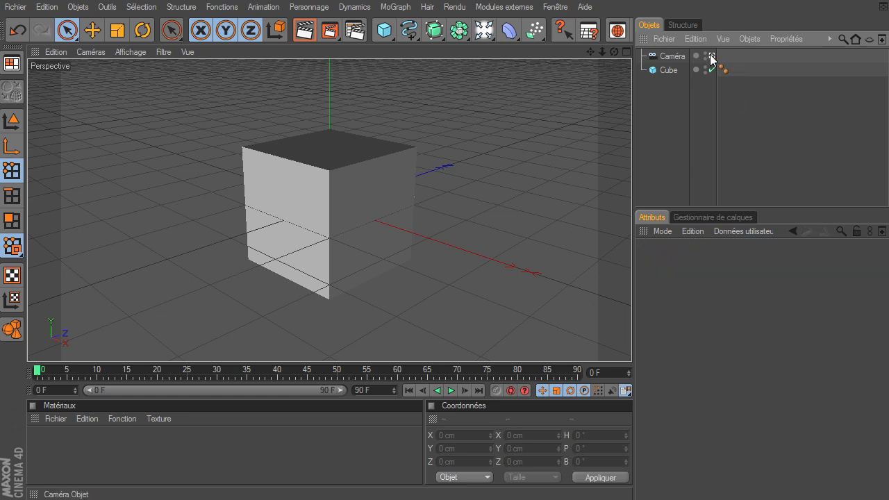
{"action": "key", "text": "Delete"}
Orbit the view through the active camera and undo the camera movement with the standard undo
{"action": "left_click_drag", "start_coordinate": [615, 52], "coordinate": [631, 349]}
{"action": "left_click", "coordinate": [712, 55]}
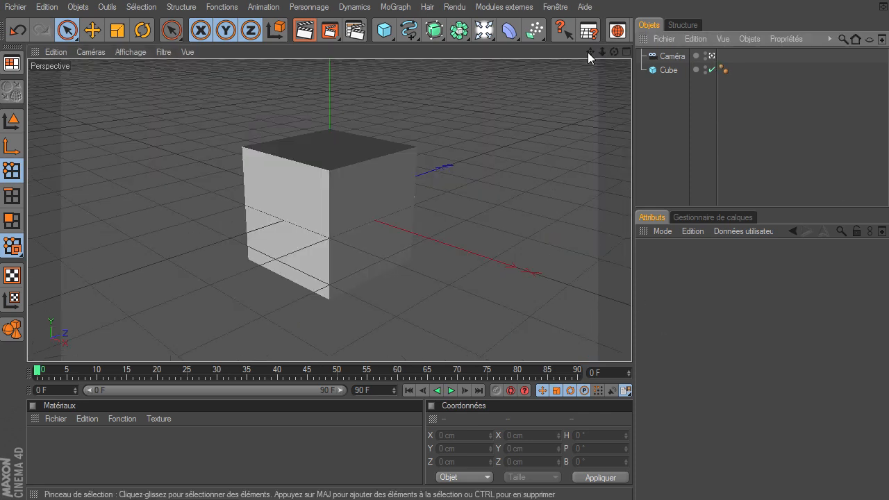
{"action": "left_click_drag", "start_coordinate": [612, 54], "coordinate": [629, 80]}
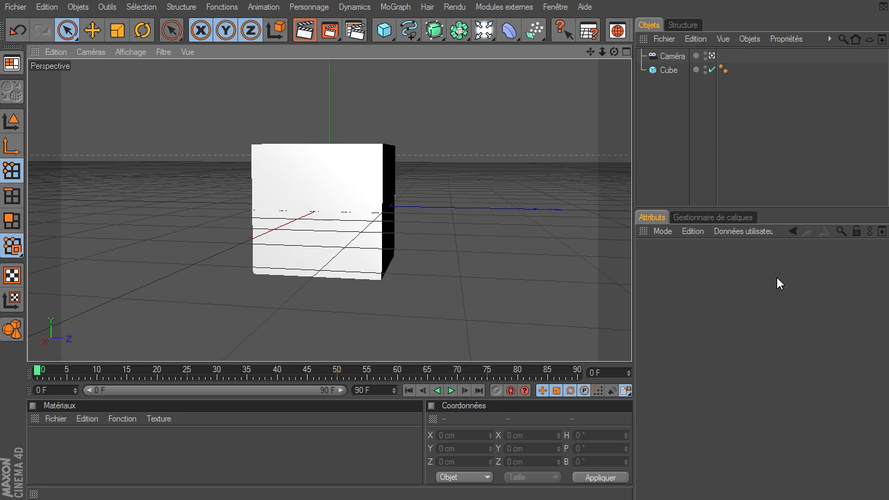
{"action": "left_click", "coordinate": [17, 33]}
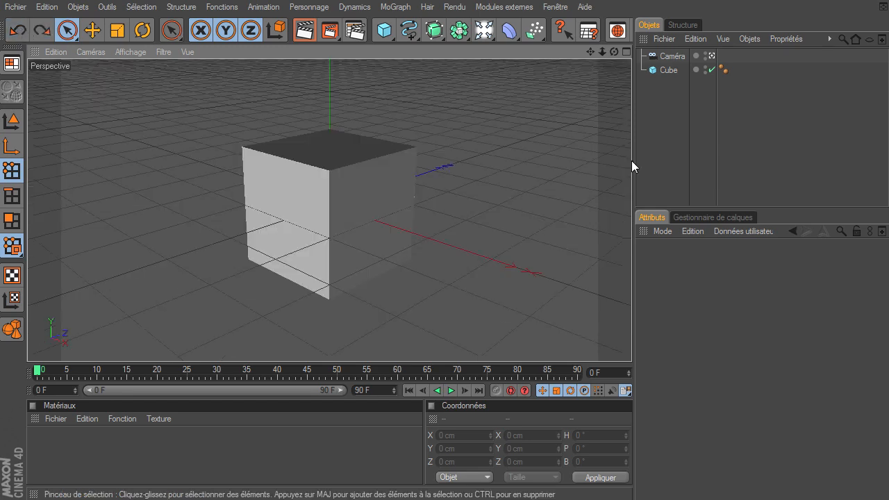
{"action": "left_click_drag", "start_coordinate": [613, 51], "coordinate": [631, 349]}
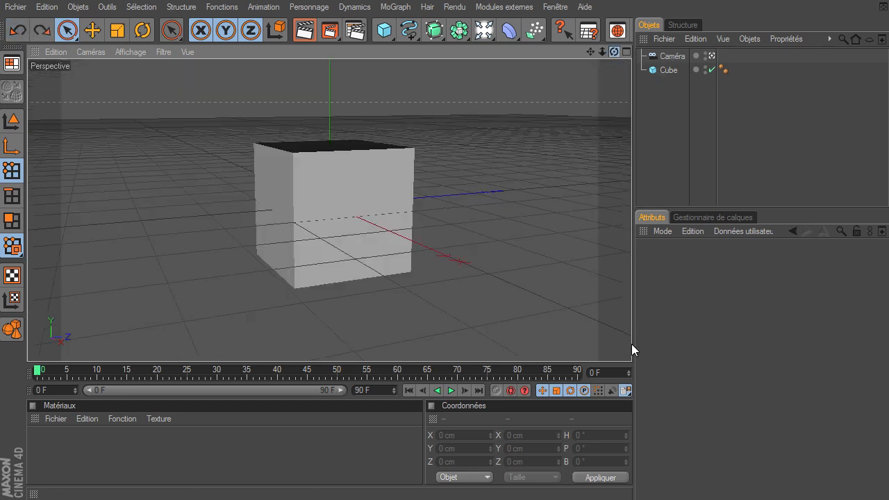
Leave the camera view, orbit the free editor view, and try to undo those view moves with the standard undo
{"action": "left_click", "coordinate": [712, 56]}
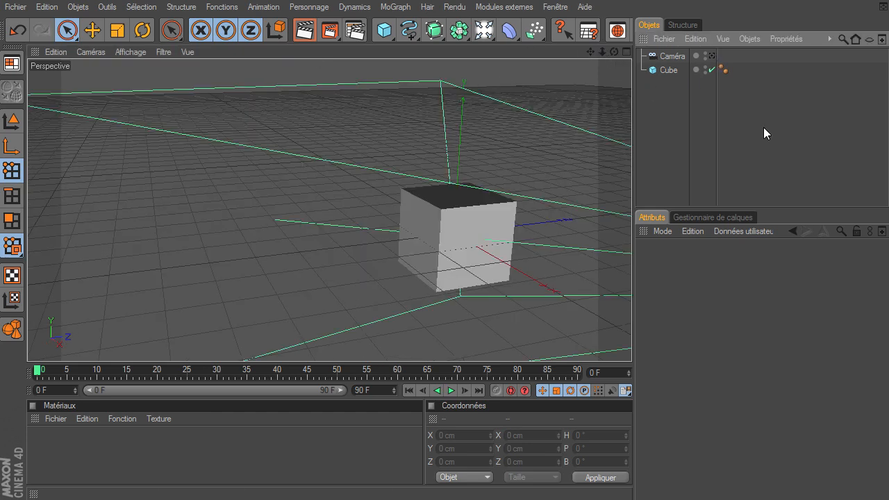
{"action": "left_click_drag", "start_coordinate": [614, 51], "coordinate": [632, 344]}
{"action": "left_click", "coordinate": [15, 29]}
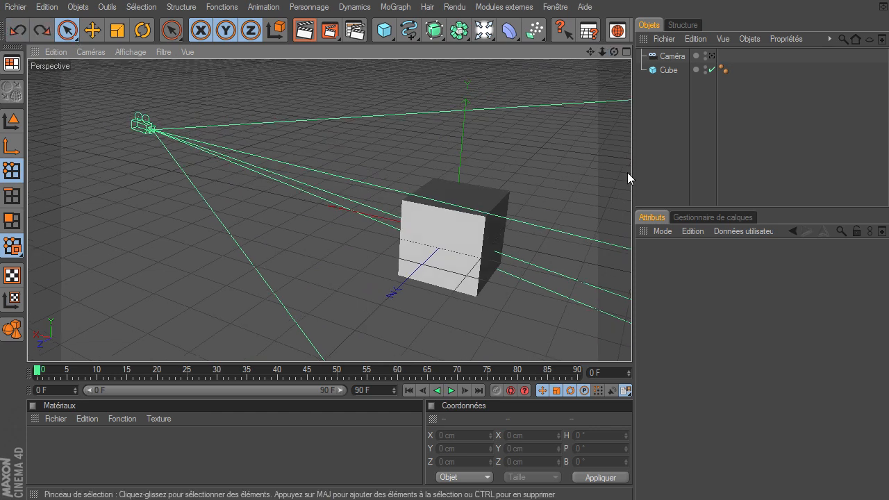
{"action": "left_click_drag", "start_coordinate": [616, 52], "coordinate": [631, 345]}
{"action": "left_click", "coordinate": [24, 36]}
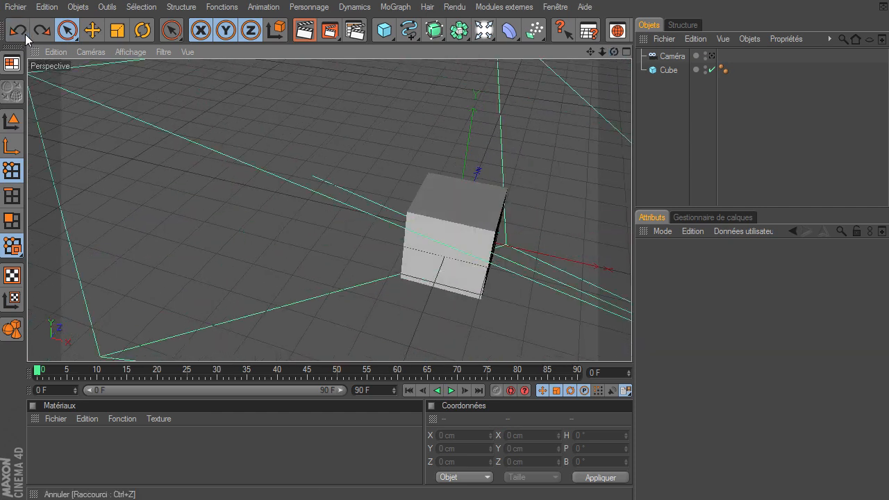
Delete the camera and the cube, and add a new parametric cube to the scene
{"action": "left_click_drag", "start_coordinate": [685, 79], "coordinate": [680, 54]}
{"action": "key", "text": "Delete"}
{"action": "left_click_drag", "start_coordinate": [386, 33], "coordinate": [465, 51]}
{"action": "left_click_drag", "start_coordinate": [589, 52], "coordinate": [623, 53]}
{"action": "mouse_move", "coordinate": [631, 344]}
{"action": "left_mouse_down"}
{"action": "mouse_move", "coordinate": [615, 52]}
{"action": "mouse_move", "coordinate": [632, 344]}
{"action": "left_mouse_up"}
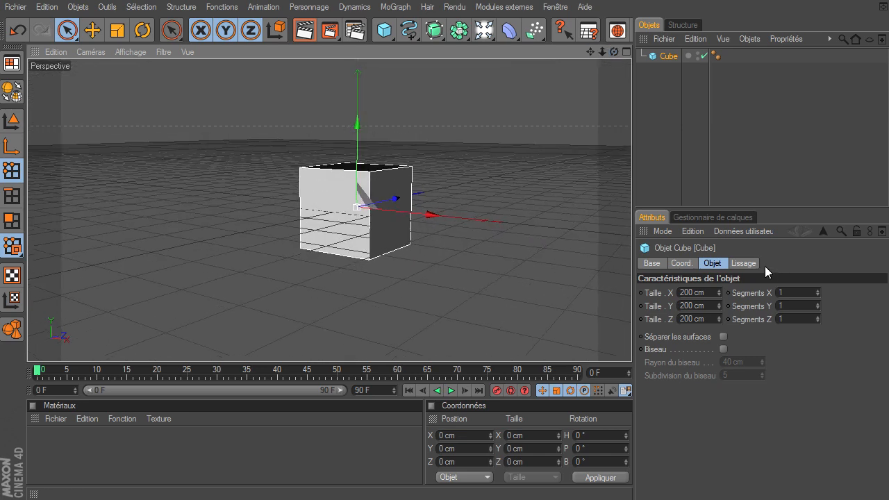
Add a sphere primitive and place it beside the cube along the X axis
{"action": "left_click", "coordinate": [662, 139]}
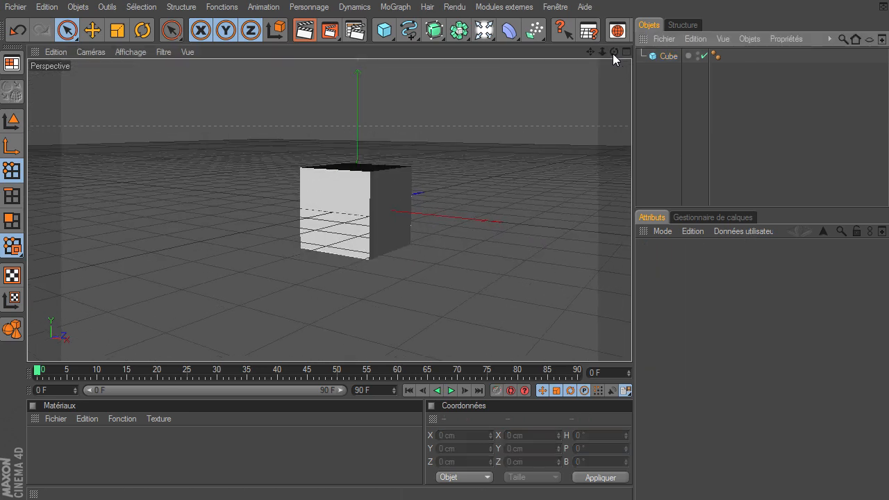
{"action": "left_click", "coordinate": [670, 56]}
{"action": "left_click", "coordinate": [384, 29]}
{"action": "left_click", "coordinate": [512, 43]}
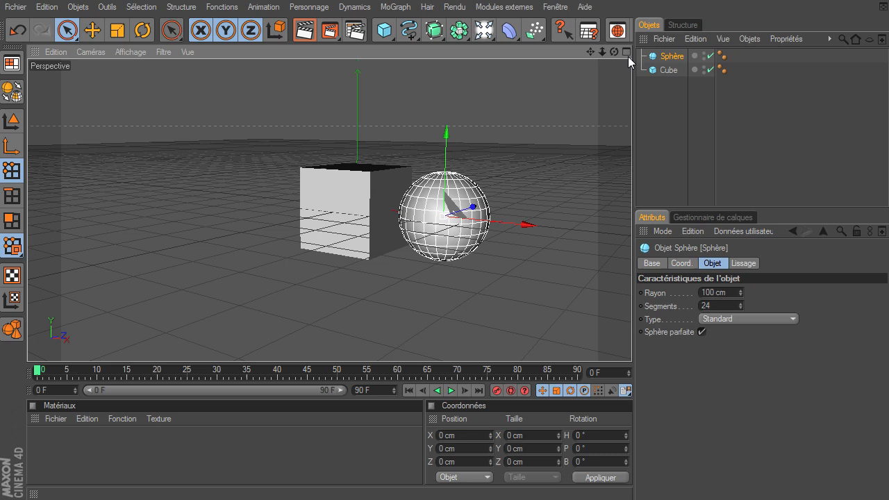
Orbit around the selected sphere twice, undoing each view change with the dedicated view undo
{"action": "left_click_drag", "start_coordinate": [616, 52], "coordinate": [517, 276]}
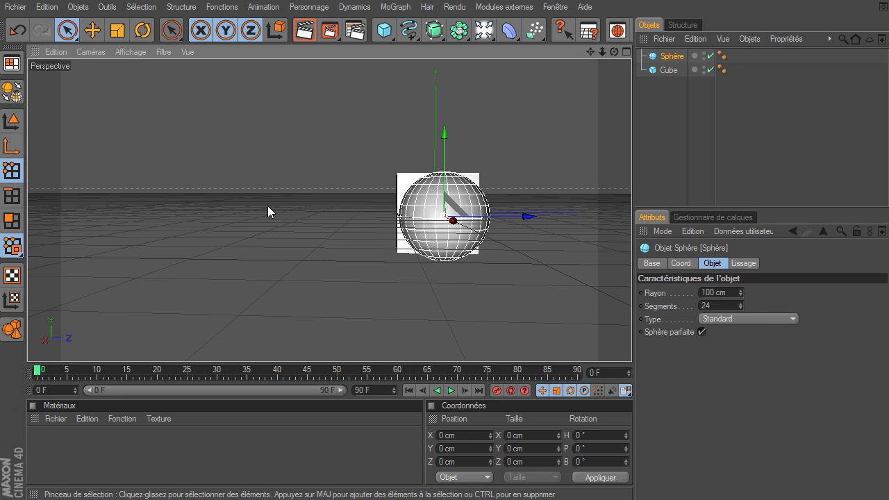
{"action": "key", "text": "ctrl+shift+z"}
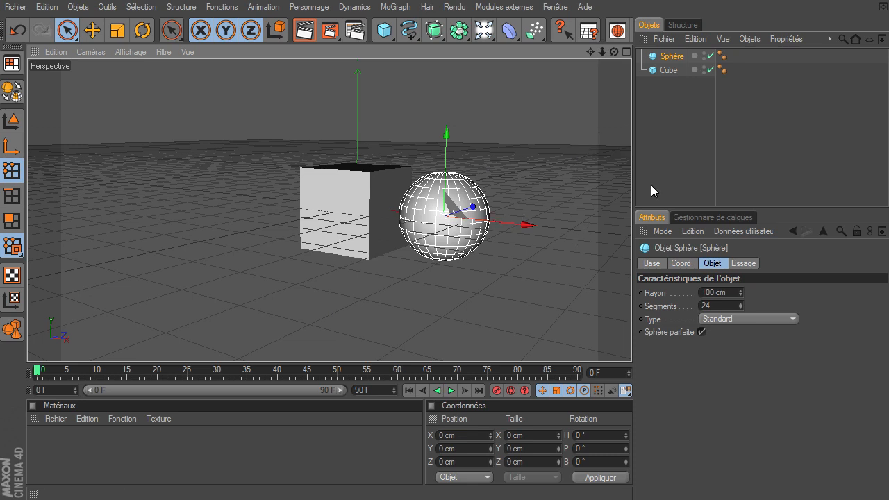
{"action": "left_click_drag", "start_coordinate": [614, 52], "coordinate": [370, 242]}
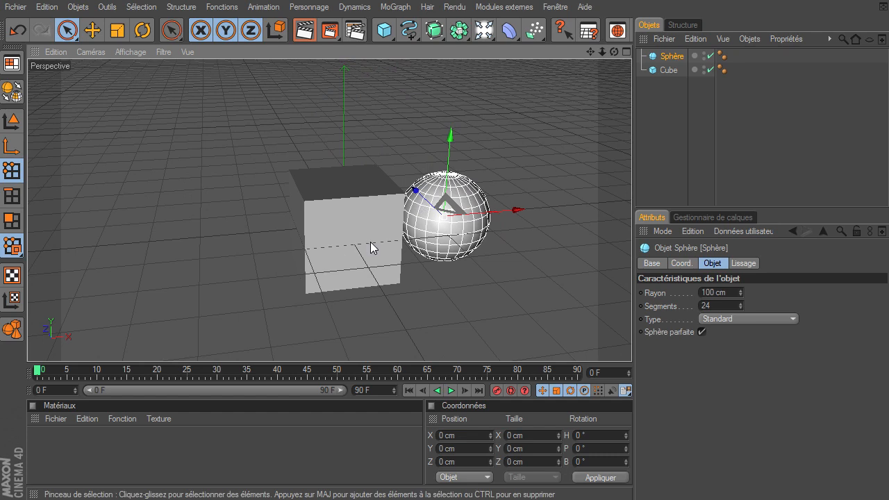
{"action": "key", "text": "ctrl+shift+z"}
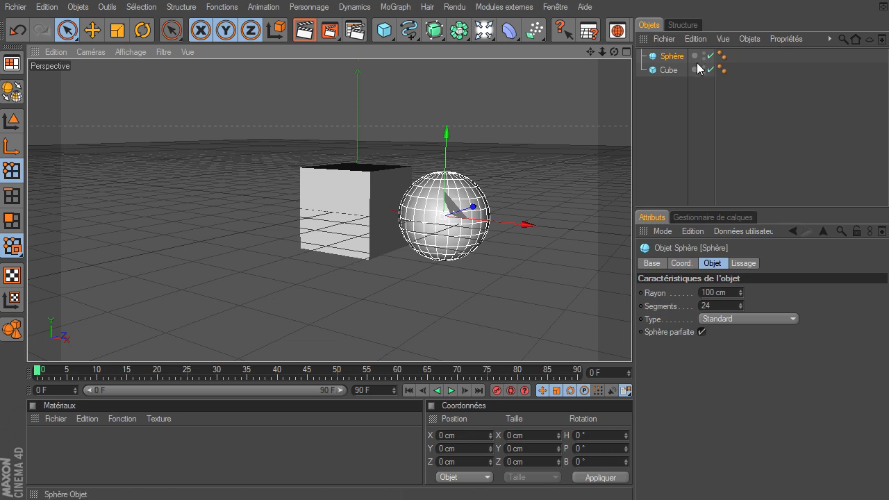
Delete the sphere and the cube to empty the scene
{"action": "left_click_drag", "start_coordinate": [683, 46], "coordinate": [685, 49]}
{"action": "key", "text": "Delete"}
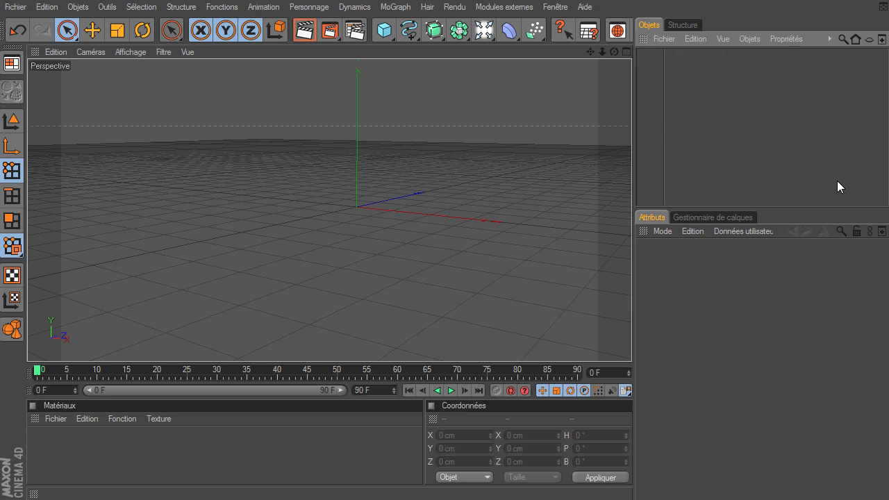
Switch to the open scene potionetflaconnew_0001.c4d and select the base poignée object in the épée hierarchy
{"action": "left_click", "coordinate": [564, 8]}
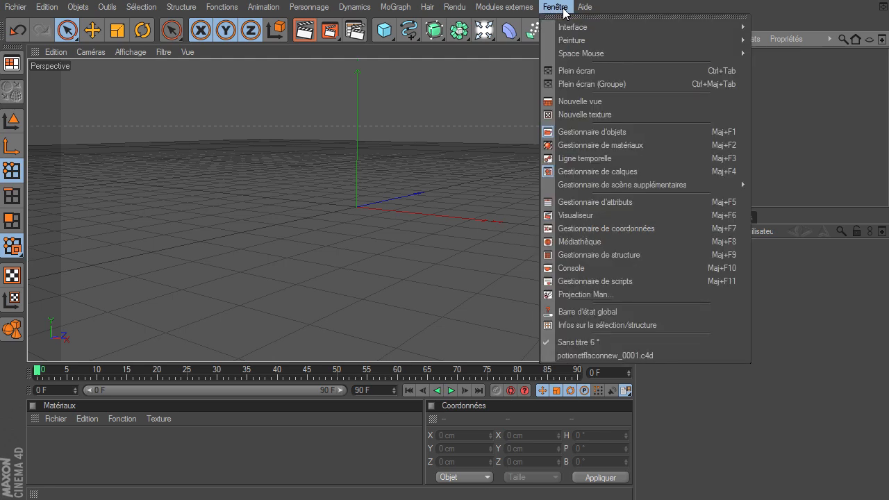
{"action": "left_click", "coordinate": [645, 355]}
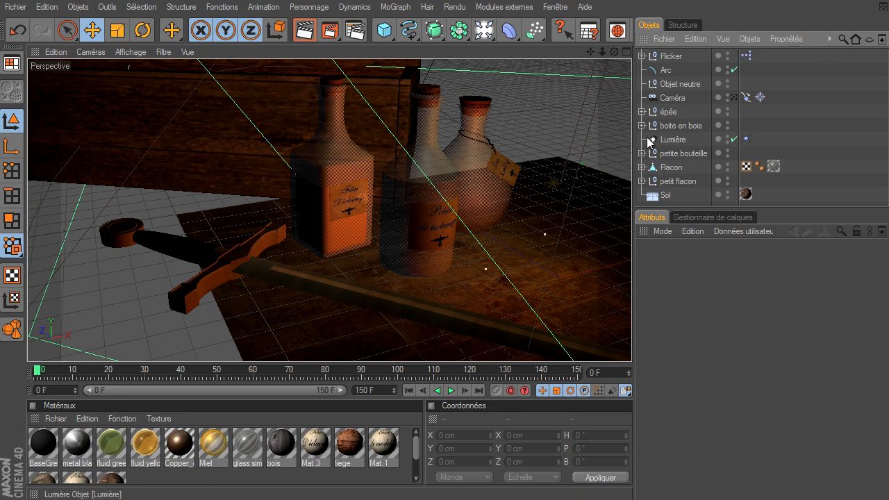
{"action": "left_click", "coordinate": [642, 112]}
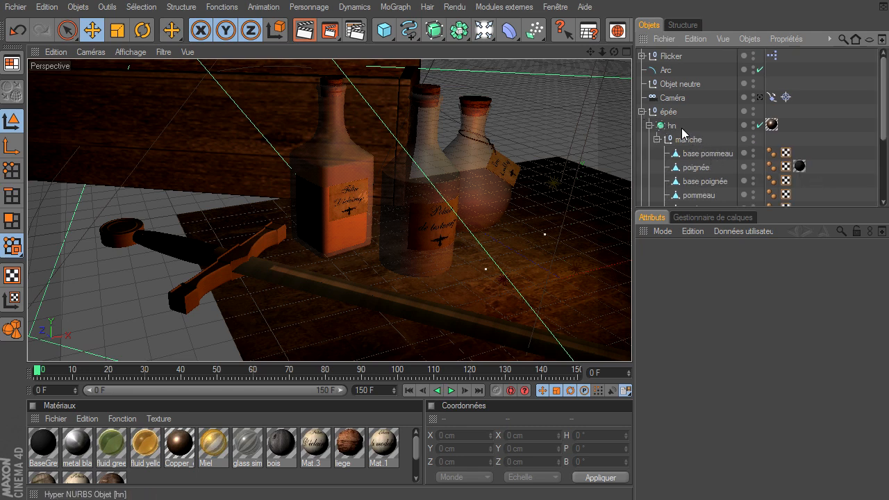
{"action": "left_click", "coordinate": [703, 182]}
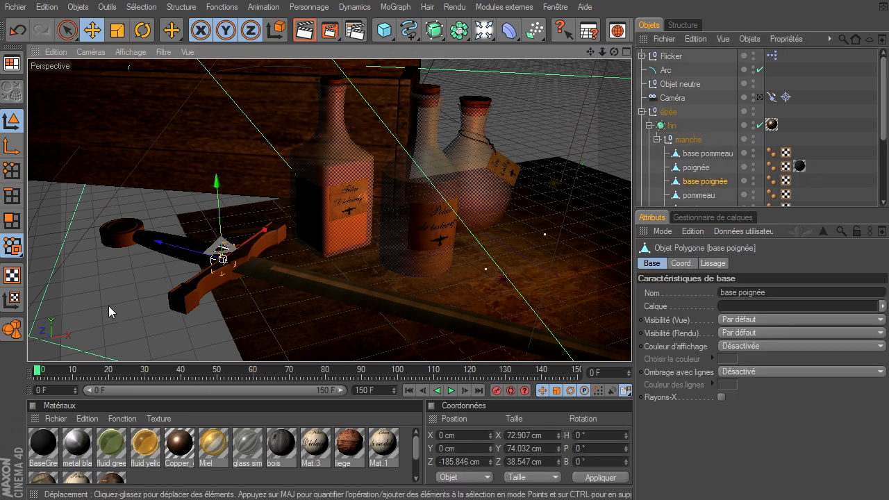
Deselect base poignée and toggle the hn HyperNURBS off and back on to compare the sword's smoothing
{"action": "left_click", "coordinate": [108, 305]}
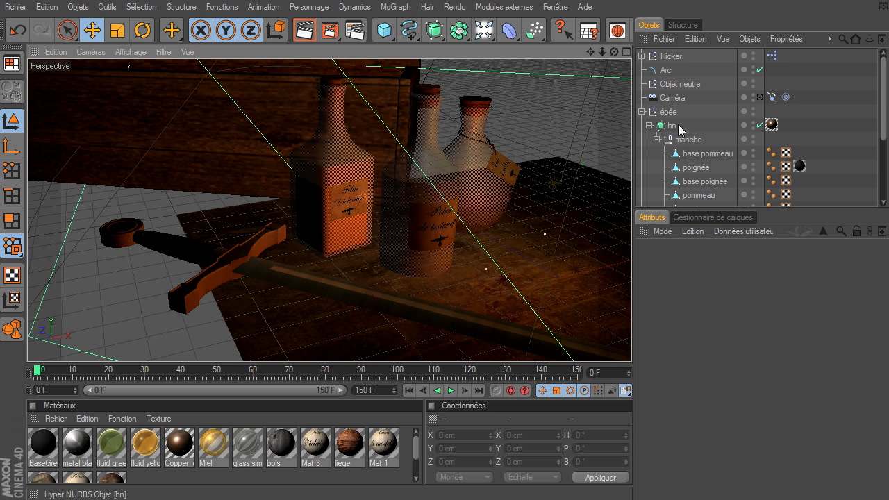
{"action": "left_click", "coordinate": [760, 125]}
{"action": "left_click", "coordinate": [760, 126]}
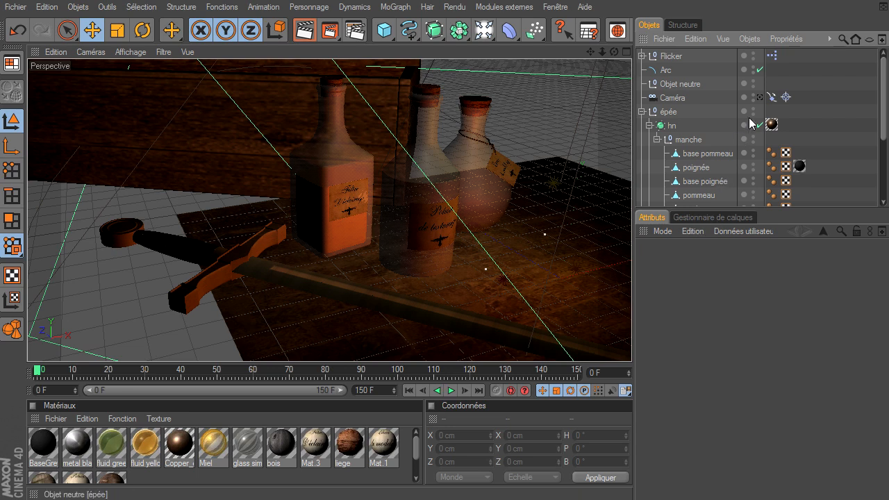
{"action": "left_click", "coordinate": [761, 125]}
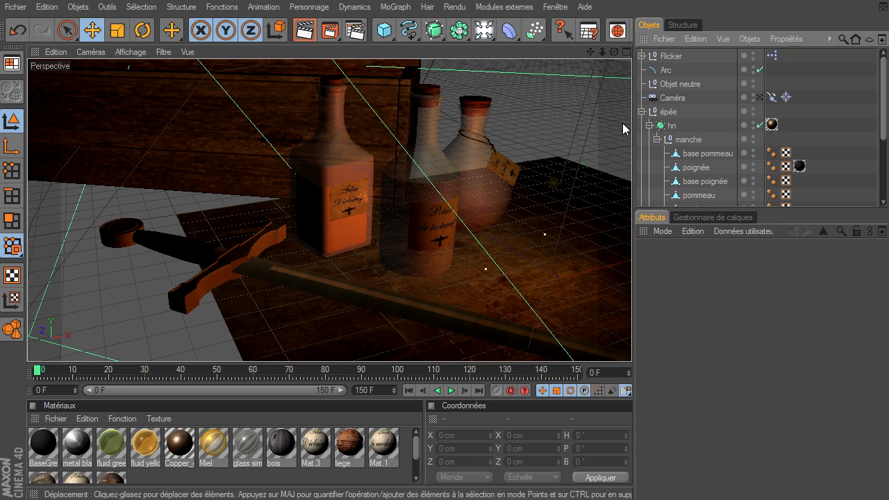
Frame base pommeau up close, deselect it, and toggle the hn HyperNURBS off and on to compare the pommel's shape
{"action": "left_click", "coordinate": [692, 153]}
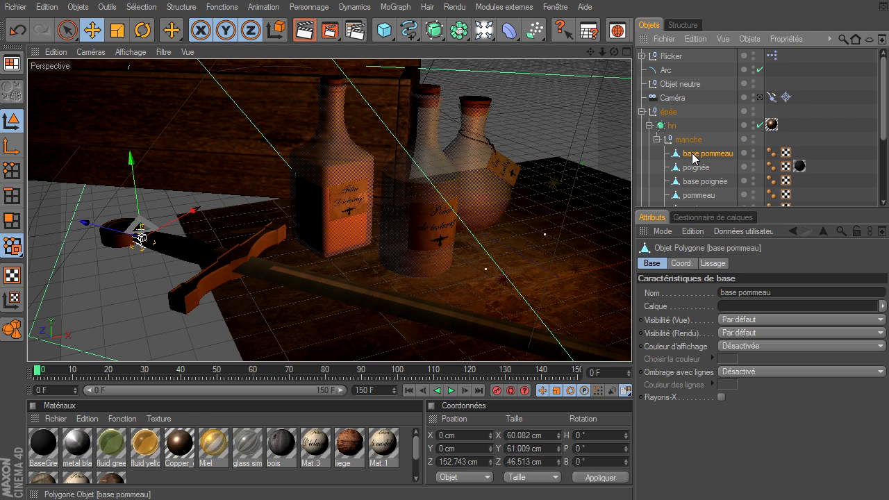
{"action": "key", "text": "o"}
{"action": "scroll", "coordinate": [371, 266], "scroll_direction": "down", "scroll_amount": 5}
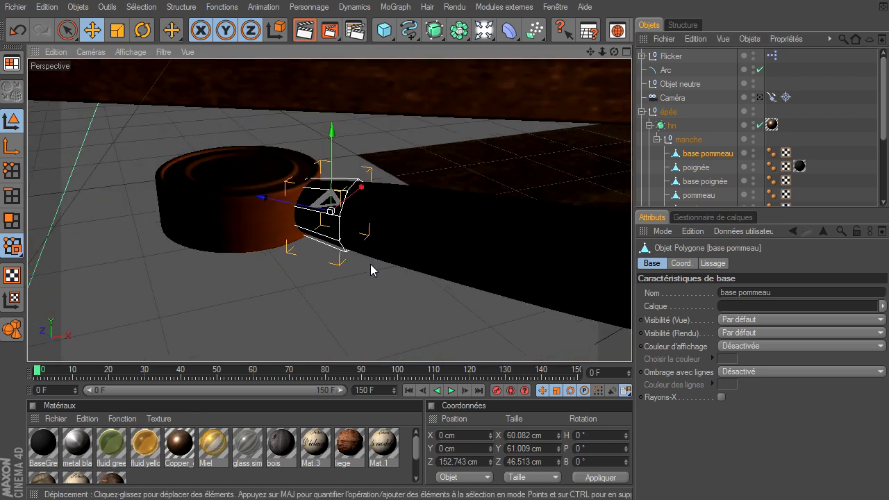
{"action": "left_click_drag", "start_coordinate": [616, 50], "coordinate": [632, 344]}
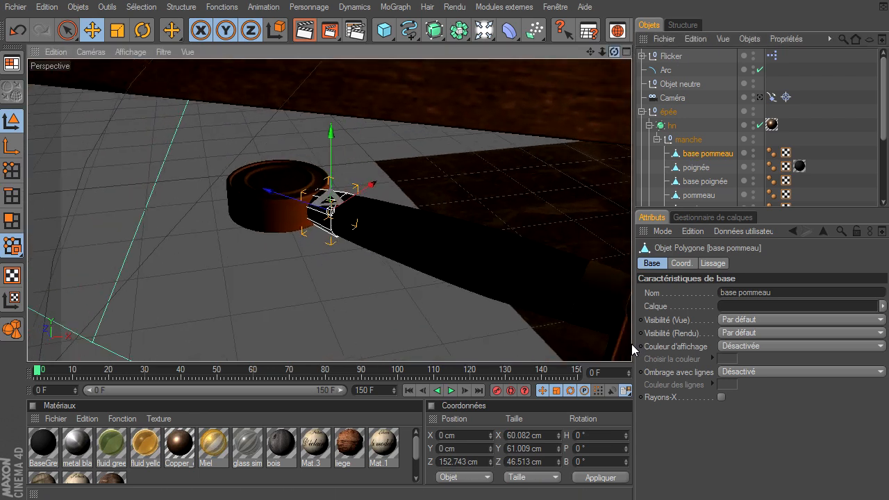
{"action": "left_click", "coordinate": [445, 145]}
{"action": "left_click", "coordinate": [760, 125]}
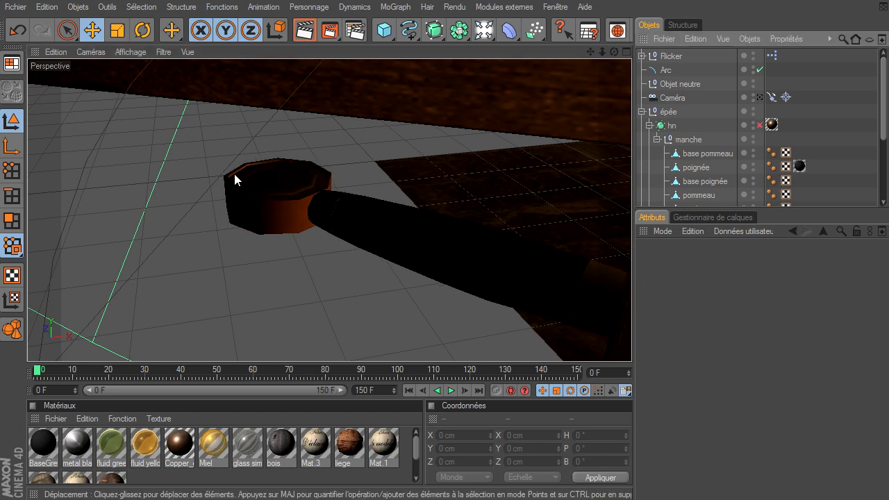
{"action": "left_click", "coordinate": [761, 125]}
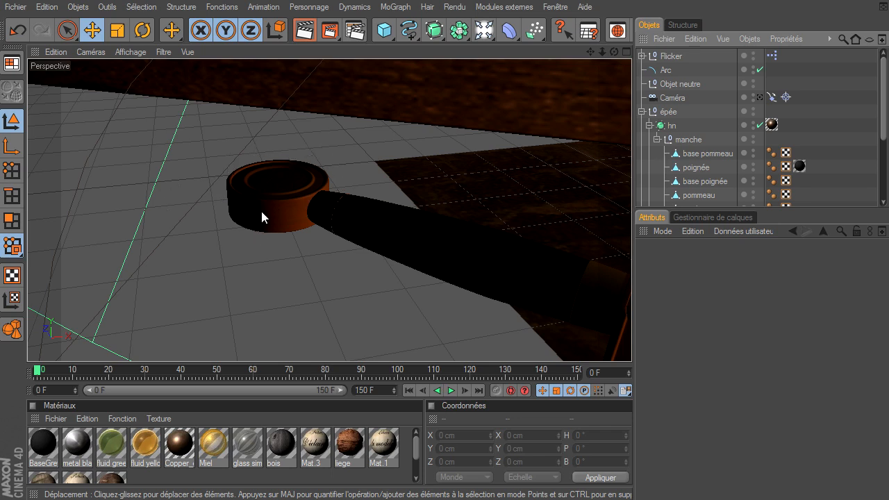
Select the pommeau object, look through the object hierarchy around its hn HyperNURBS, and clear the selection
{"action": "left_click", "coordinate": [284, 208]}
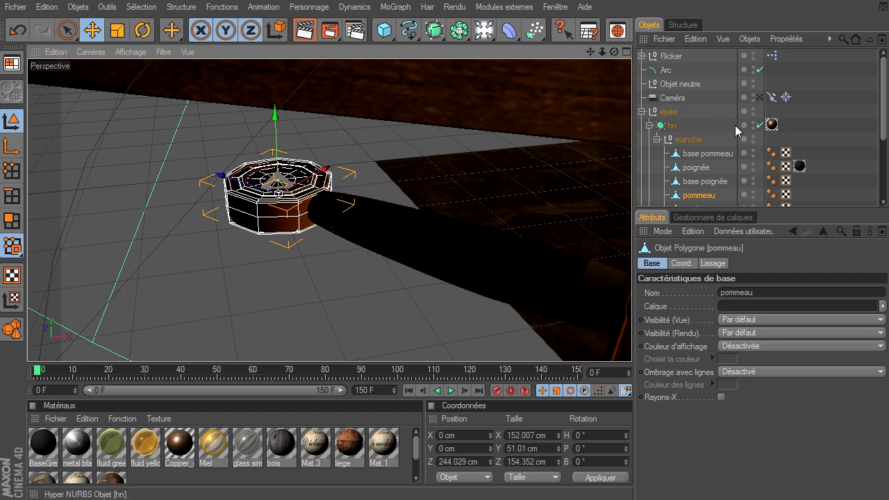
{"action": "left_click", "coordinate": [760, 126]}
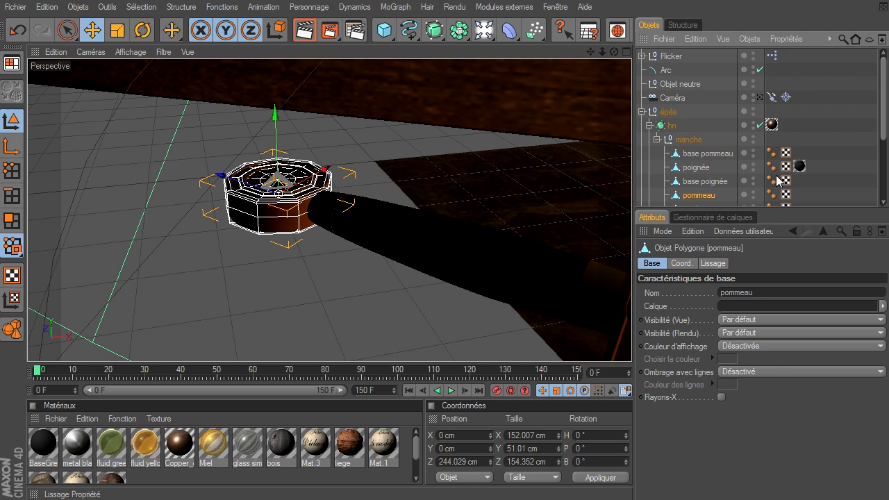
{"action": "scroll", "coordinate": [728, 156], "scroll_direction": "down", "scroll_amount": 4}
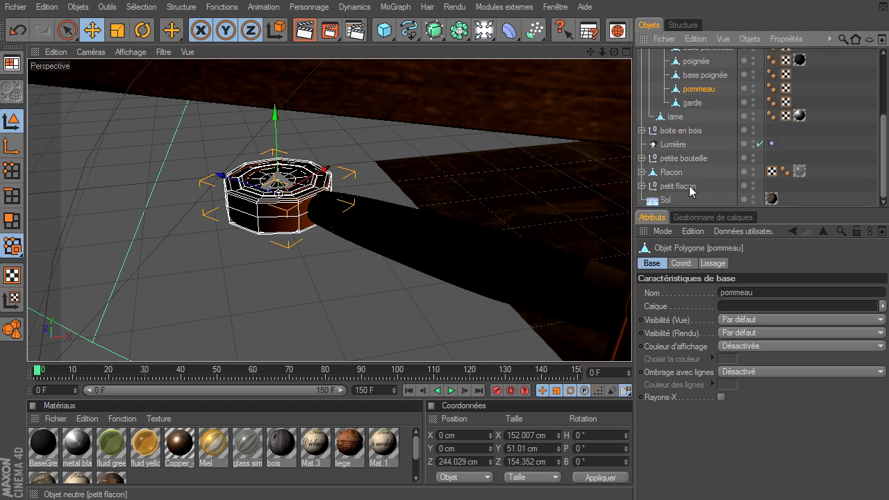
{"action": "scroll", "coordinate": [667, 143], "scroll_direction": "up", "scroll_amount": 4}
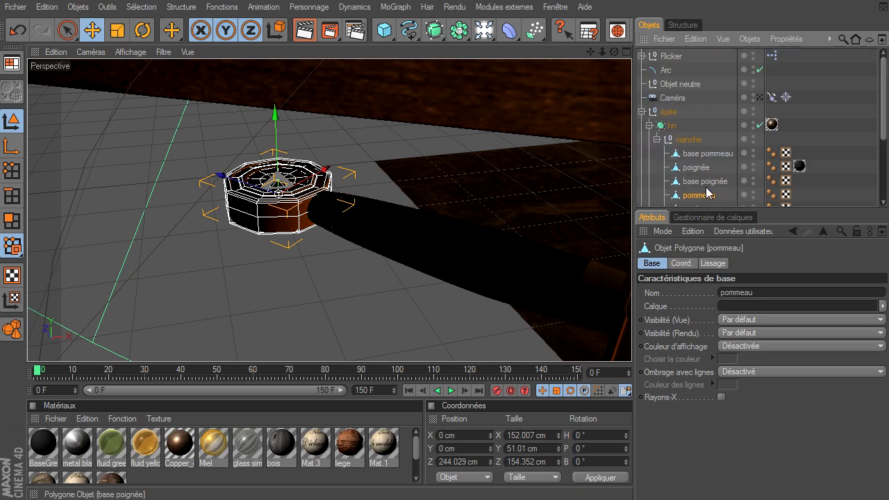
{"action": "left_click", "coordinate": [271, 292]}
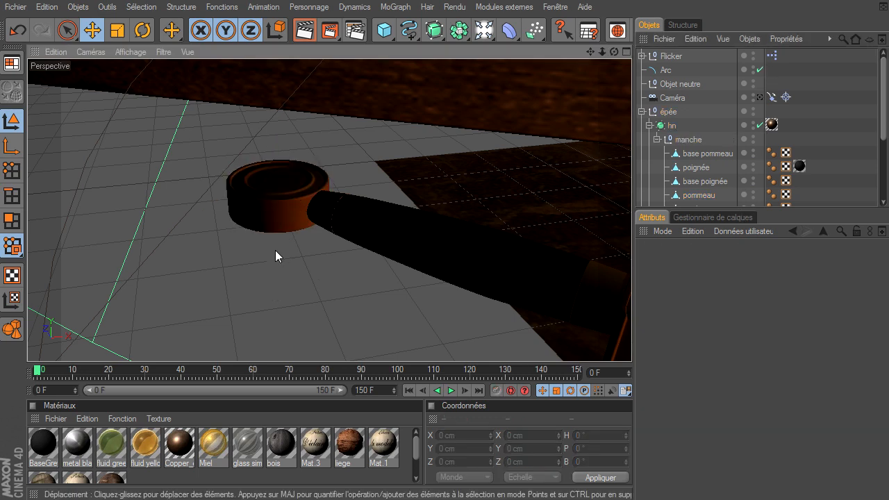
Select the pommeau object and disable and re-enable its parent HyperNURBS with the dedicated toggle command
{"action": "left_click", "coordinate": [264, 208]}
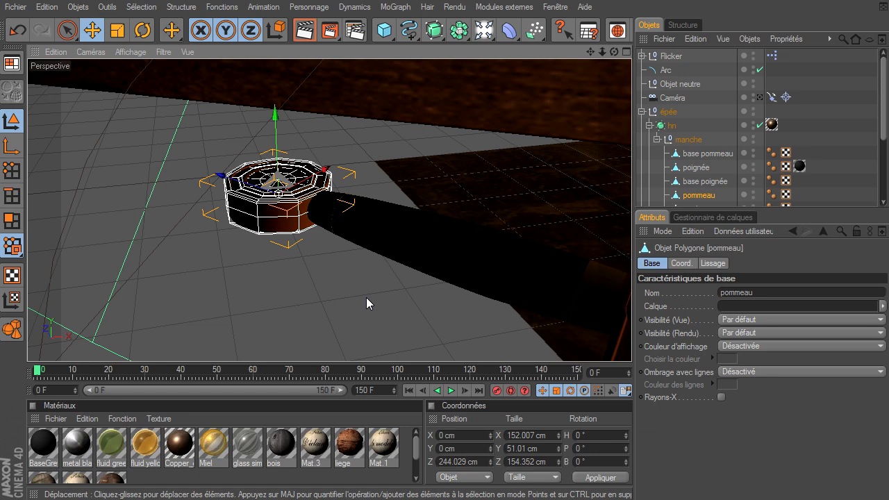
{"action": "key", "text": "q"}
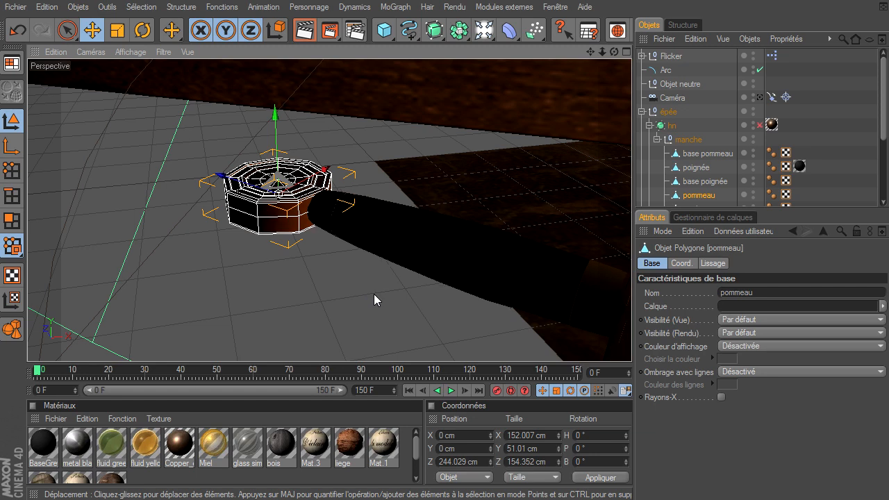
{"action": "key", "text": "q"}
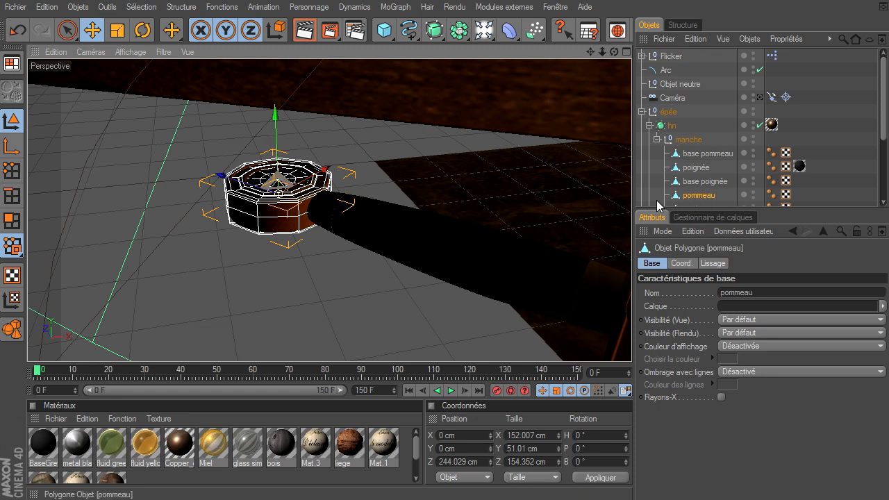
Select the poignée object, disable the hn HyperNURBS that smooths it, and undo that change
{"action": "key", "text": "ctrl+shift+a"}
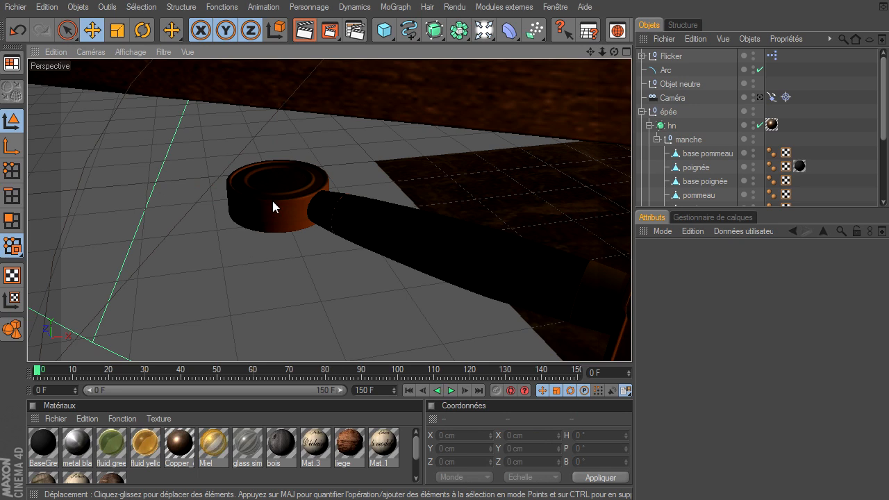
{"action": "left_click", "coordinate": [248, 221]}
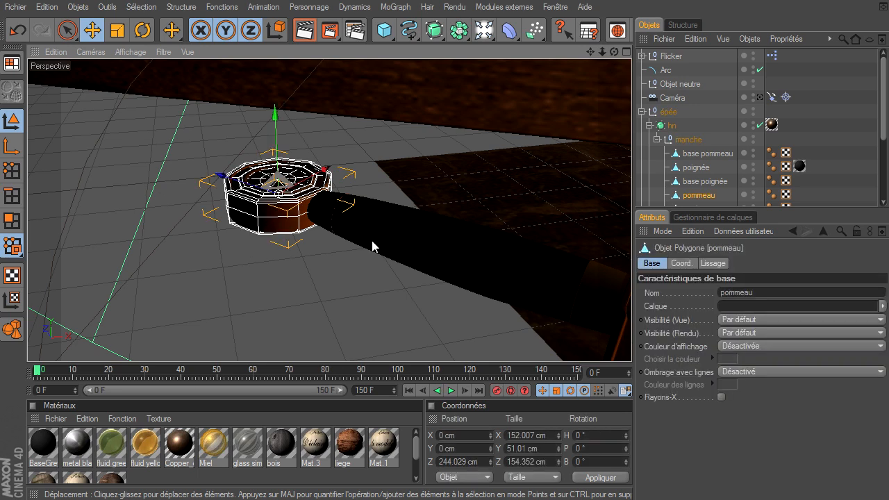
{"action": "left_click", "coordinate": [437, 243]}
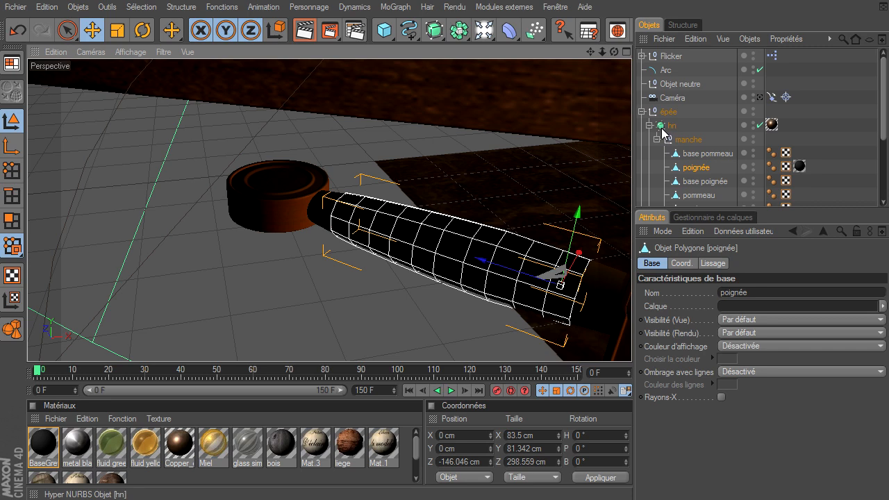
{"action": "left_click_drag", "start_coordinate": [434, 31], "coordinate": [737, 101]}
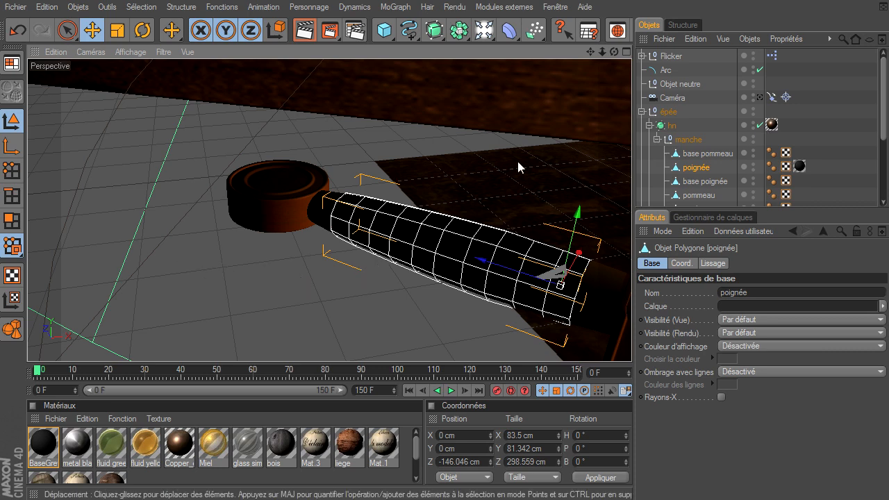
{"action": "left_click", "coordinate": [760, 125]}
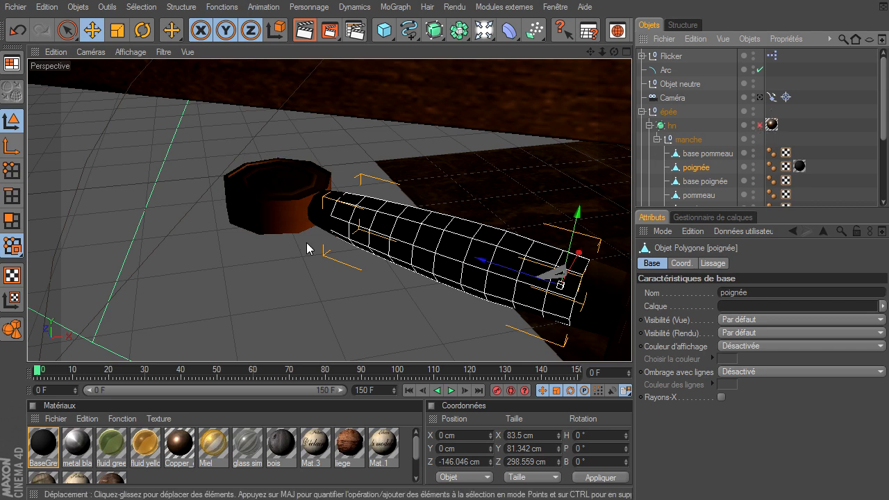
{"action": "key", "text": "ctrl+z"}
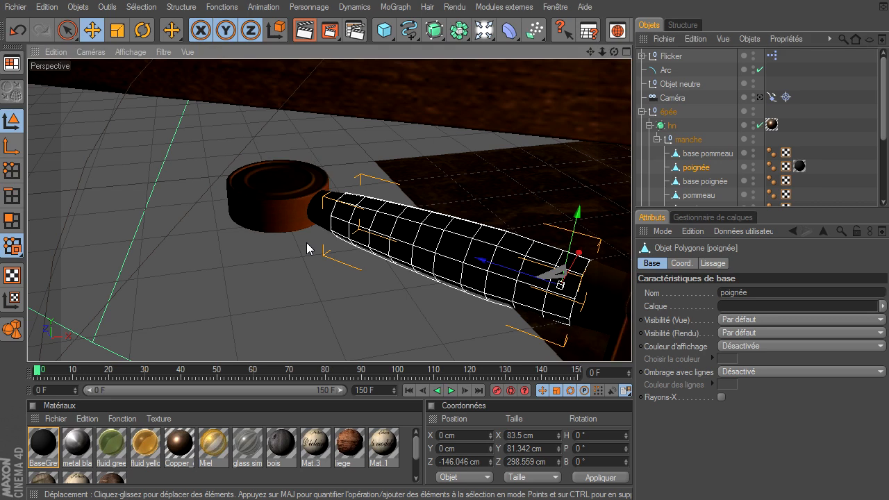
Show the pommeau object's mesh in point mode with no points selected, seen from close up
{"action": "left_click", "coordinate": [11, 170]}
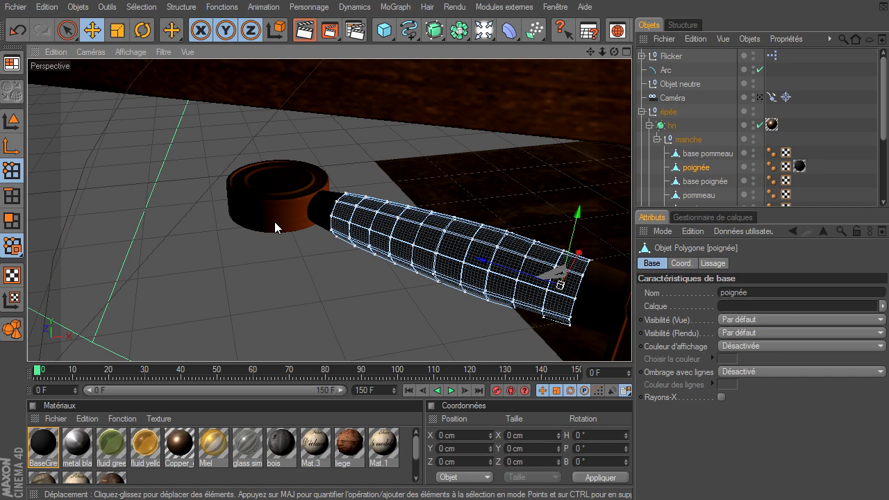
{"action": "left_click", "coordinate": [707, 197]}
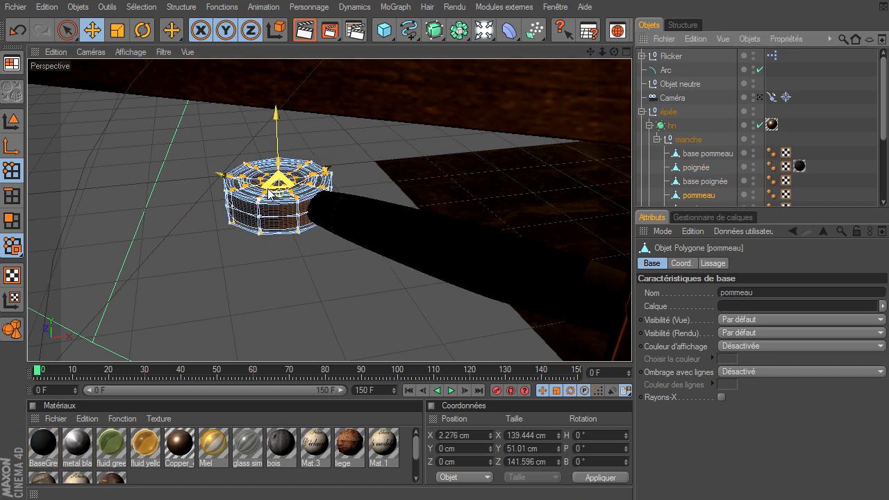
{"action": "left_click", "coordinate": [261, 263]}
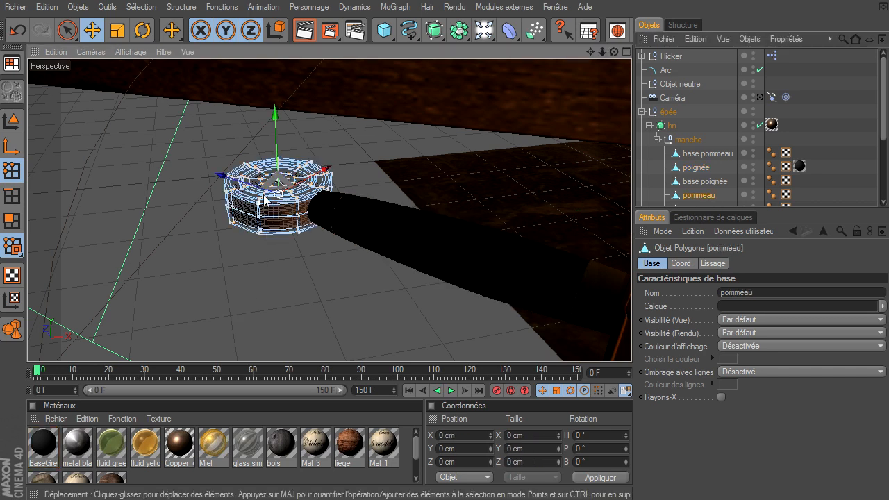
{"action": "scroll", "coordinate": [221, 237], "scroll_direction": "up", "scroll_amount": 2}
{"action": "scroll", "coordinate": [221, 237], "scroll_direction": "up", "scroll_amount": 2}
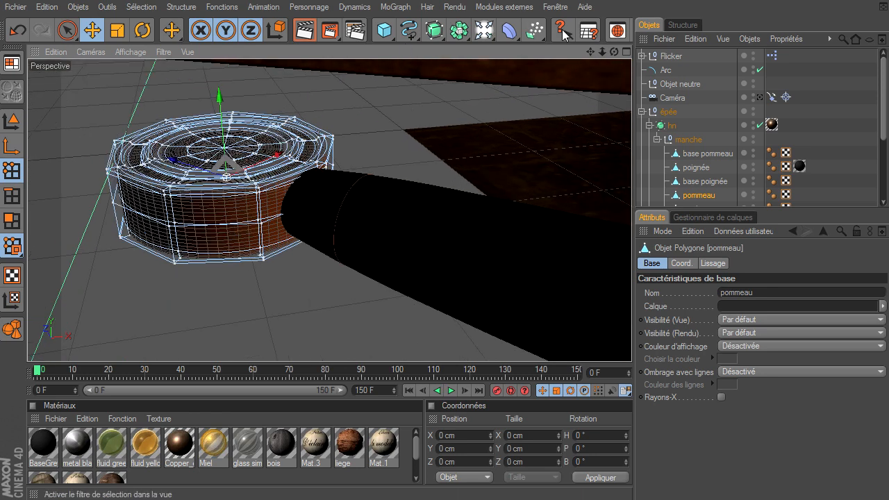
{"action": "left_click_drag", "start_coordinate": [590, 50], "coordinate": [645, 344]}
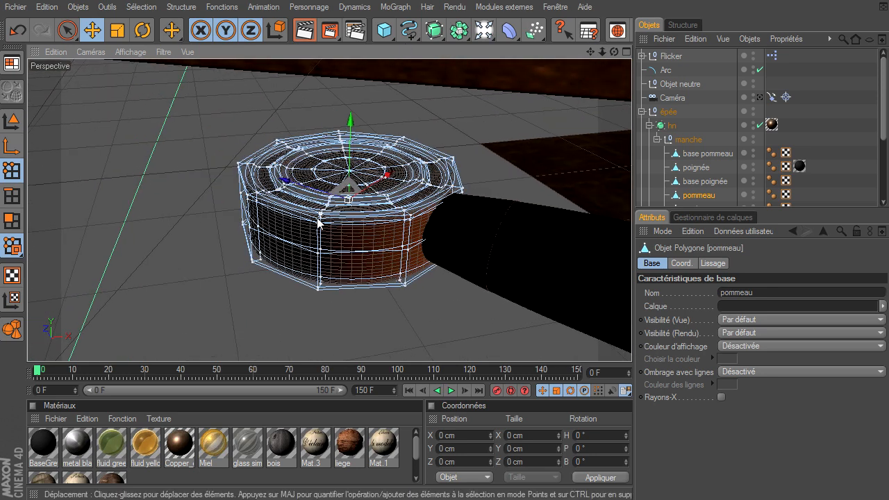
Toggle the pommel's parent HyperNURBS repeatedly to compare the smoothed and raw point meshes, ending with it disabled
{"action": "key", "text": "q"}
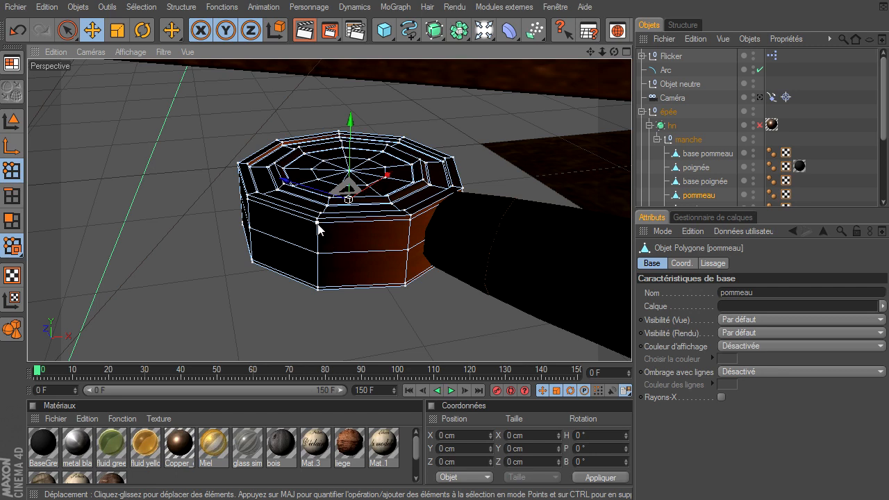
{"action": "key", "text": "q"}
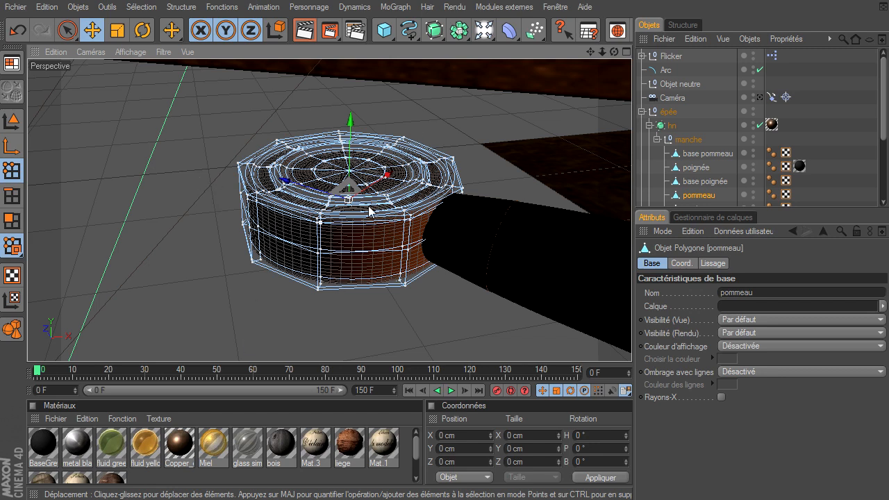
{"action": "key", "text": "q"}
{"action": "key", "text": "q"}
{"action": "key", "text": "q"}
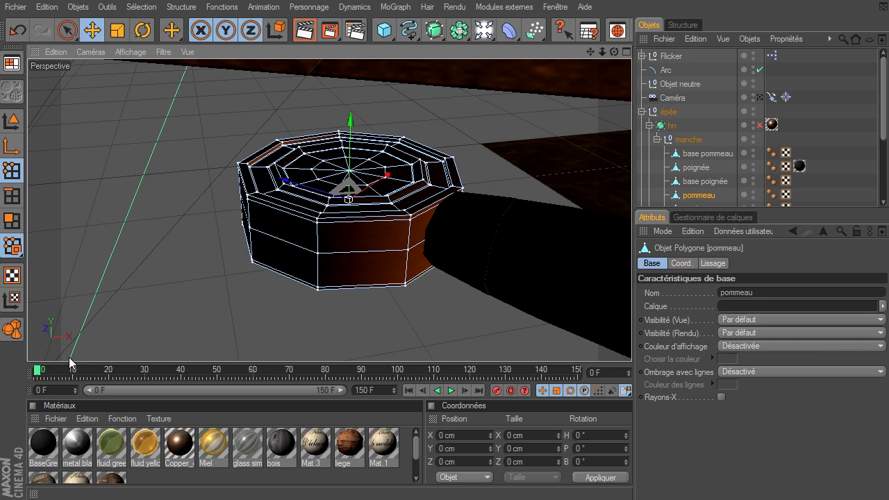
Create a new scene, add a default cube, and convert it to an editable polygon object
{"action": "left_click", "coordinate": [15, 7]}
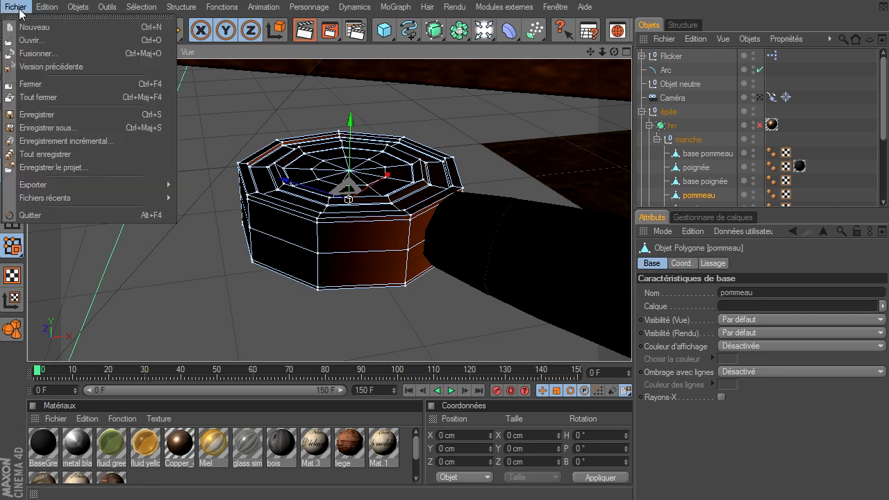
{"action": "left_click", "coordinate": [32, 26]}
{"action": "left_click", "coordinate": [385, 30]}
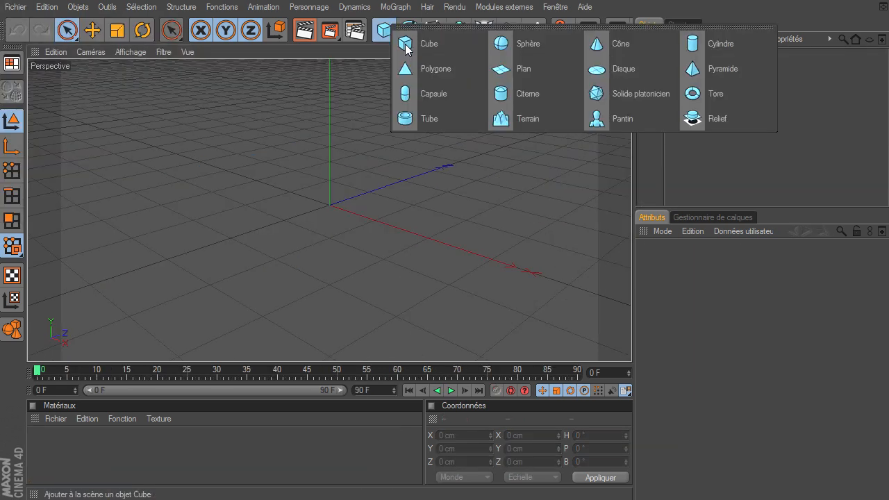
{"action": "left_click", "coordinate": [439, 45]}
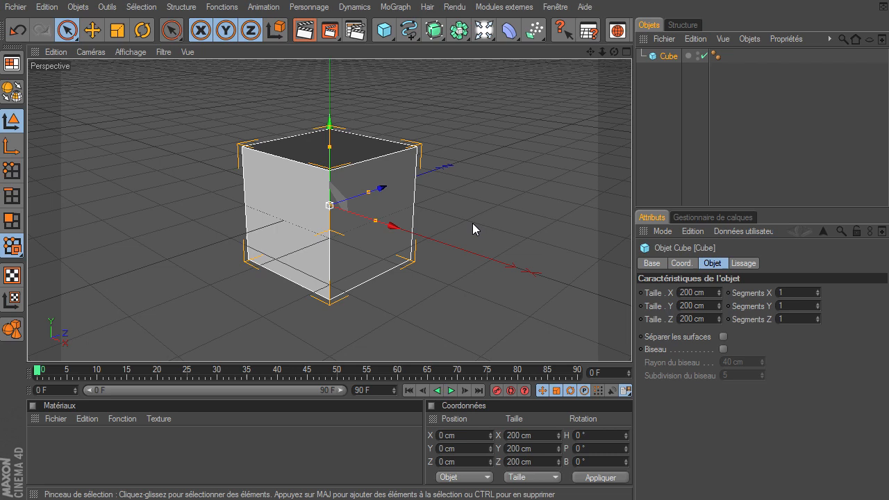
{"action": "left_click", "coordinate": [12, 90]}
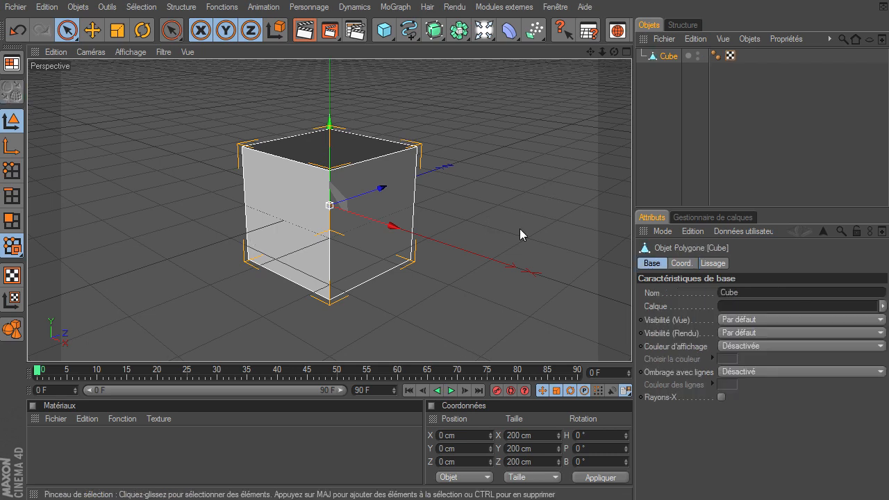
Switch the cube to polygon mode and hide the grid (Grille) in the perspective view
{"action": "left_click", "coordinate": [14, 221]}
{"action": "left_click_drag", "start_coordinate": [616, 54], "coordinate": [632, 344]}
{"action": "left_click", "coordinate": [162, 52]}
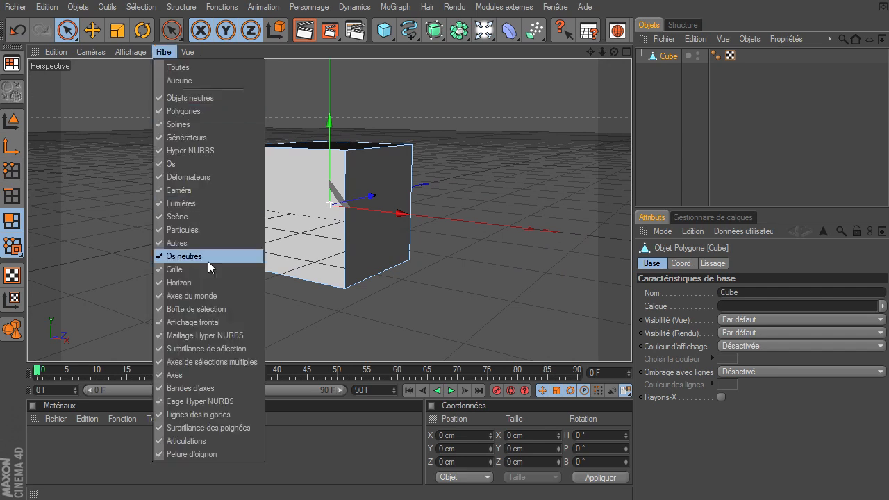
{"action": "left_click", "coordinate": [210, 272]}
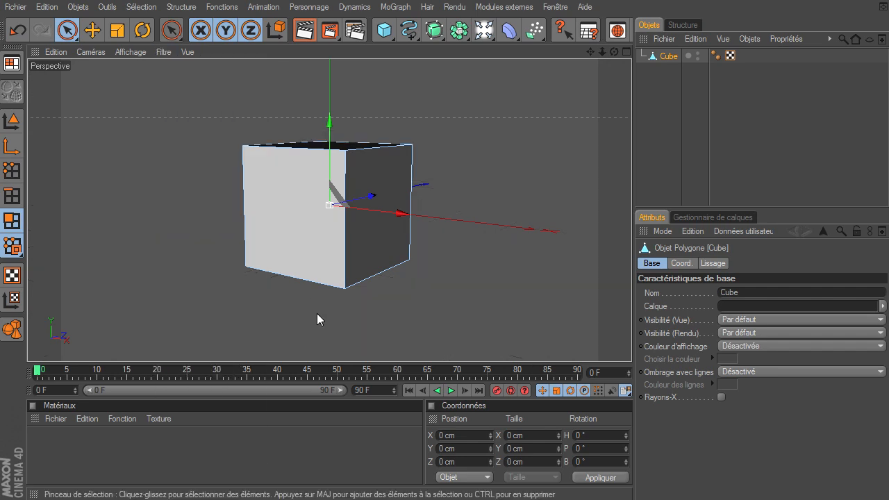
Activate the Knife tool (Couteau) on the cube and set its mode to Boucle
{"action": "scroll", "coordinate": [317, 313], "scroll_direction": "up", "scroll_amount": 3}
{"action": "left_click_drag", "start_coordinate": [591, 52], "coordinate": [499, 268]}
{"action": "key", "text": "k"}
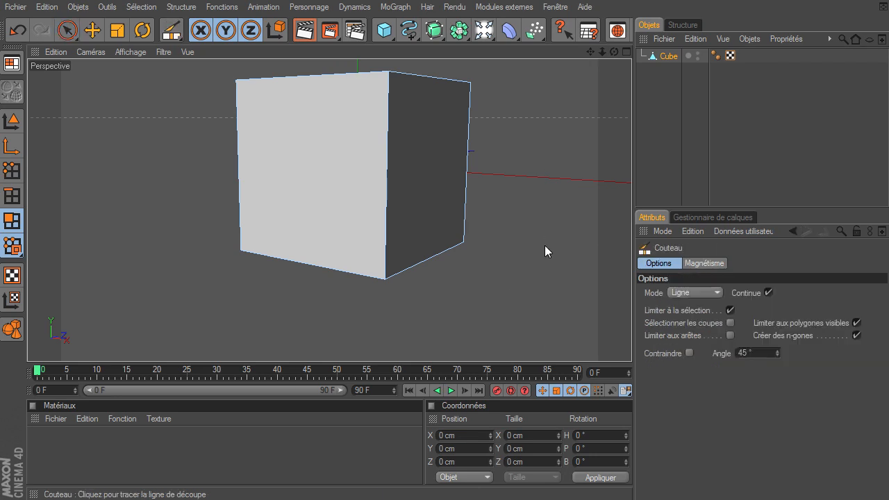
{"action": "left_click", "coordinate": [681, 292]}
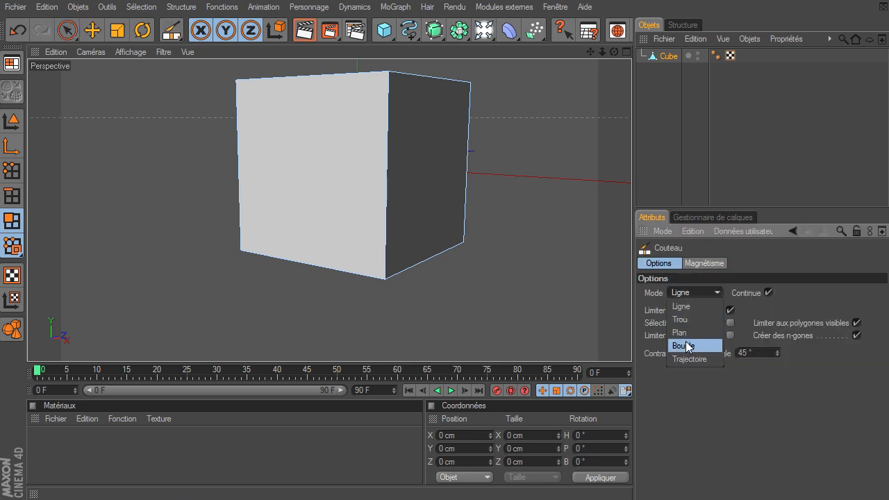
{"action": "left_click", "coordinate": [685, 345]}
Preview loop cuts along the cube's vertical and horizontal edges from several angles without cutting
{"action": "left_click_drag", "start_coordinate": [368, 129], "coordinate": [634, 351], "text": "alt"}
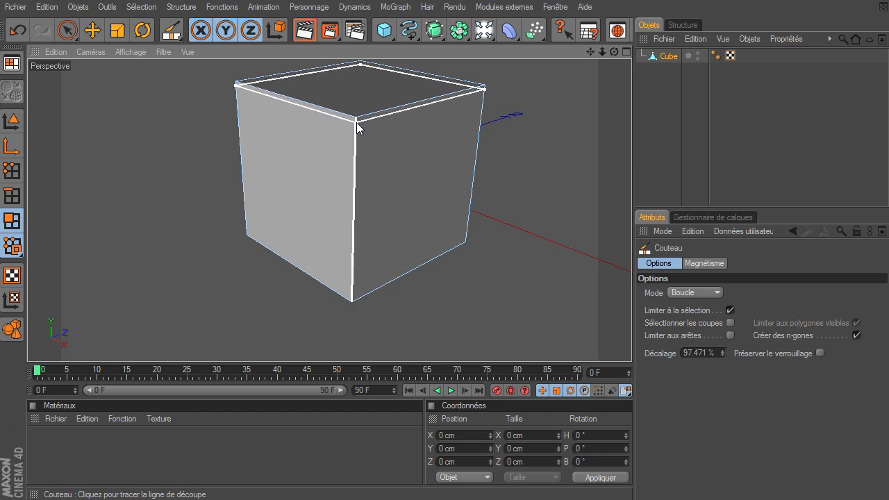
{"action": "left_click_drag", "start_coordinate": [591, 53], "coordinate": [632, 343]}
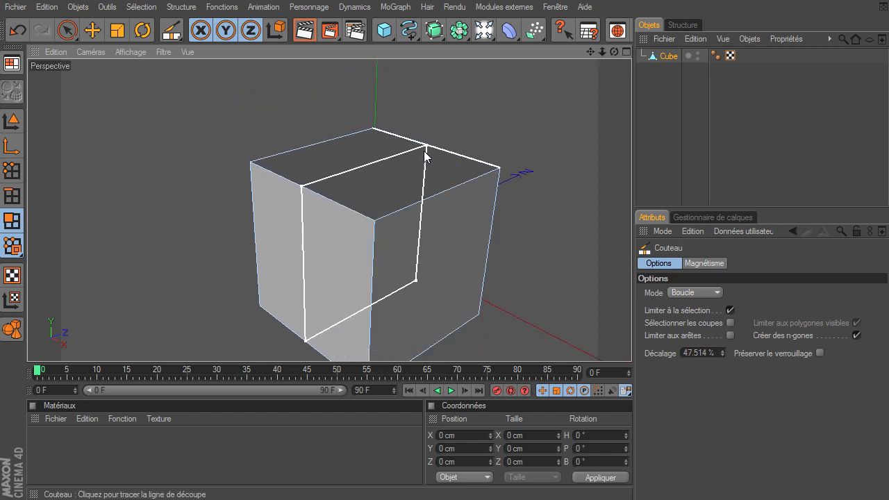
{"action": "scroll", "coordinate": [425, 150], "scroll_direction": "up", "scroll_amount": 5}
{"action": "left_click_drag", "start_coordinate": [591, 51], "coordinate": [625, 332]}
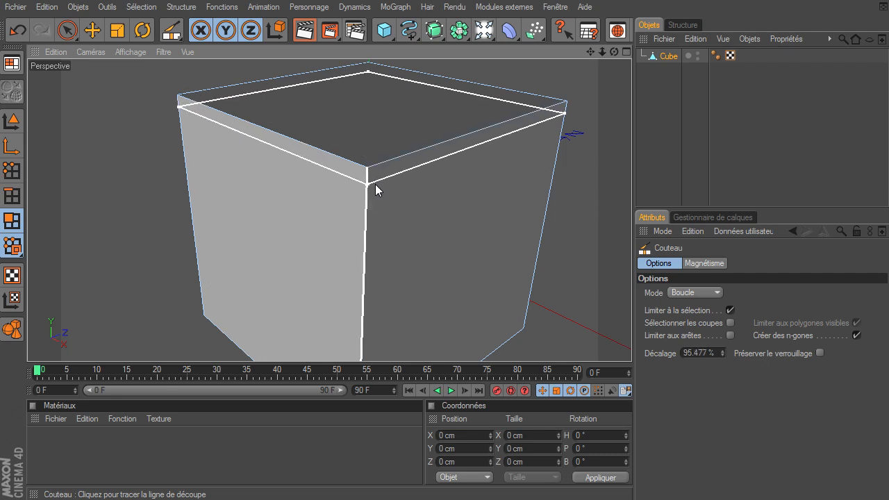
{"action": "mouse_move", "coordinate": [591, 53]}
{"action": "left_mouse_down"}
{"action": "mouse_move", "coordinate": [632, 344]}
{"action": "mouse_move", "coordinate": [591, 54]}
{"action": "left_mouse_up"}
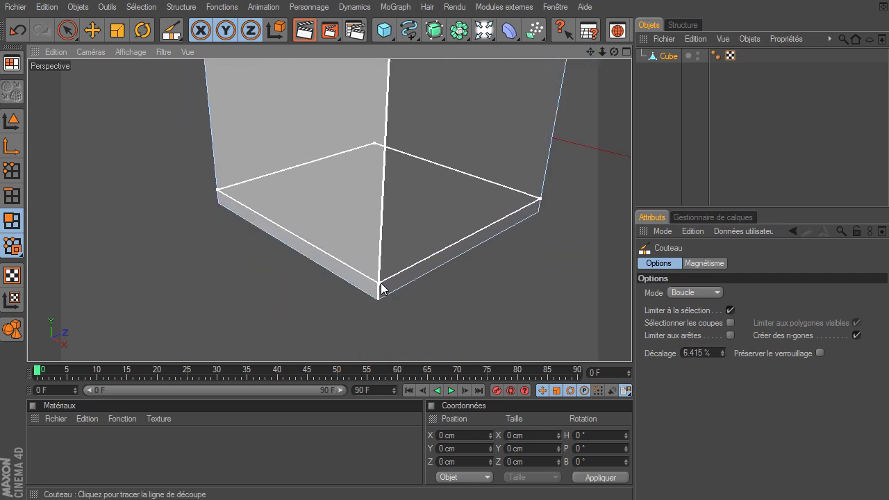
{"action": "scroll", "coordinate": [374, 323], "scroll_direction": "up", "scroll_amount": 2}
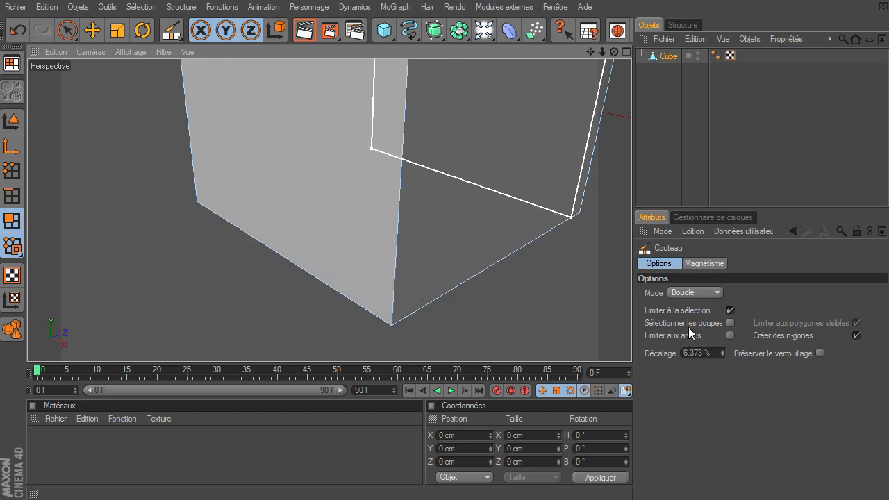
{"action": "left_click_drag", "start_coordinate": [603, 53], "coordinate": [740, 316]}
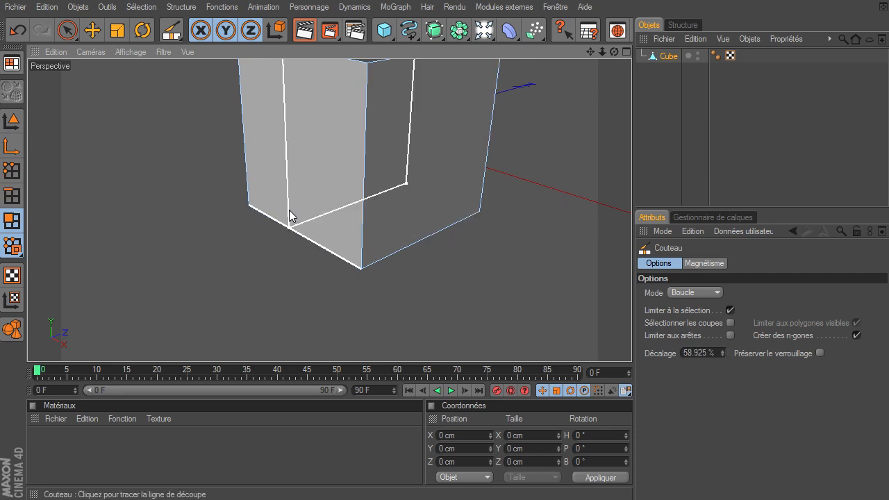
{"action": "left_click_drag", "start_coordinate": [602, 52], "coordinate": [632, 344]}
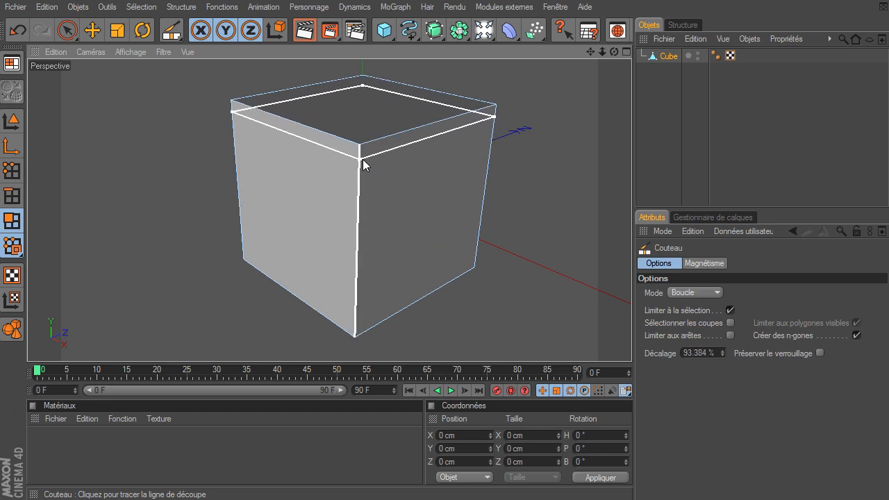
Try a horizontal loop cut near the cube's upper edge with a Décalage of 95 %, leaving the Knife without validating it
{"action": "left_click", "coordinate": [363, 159]}
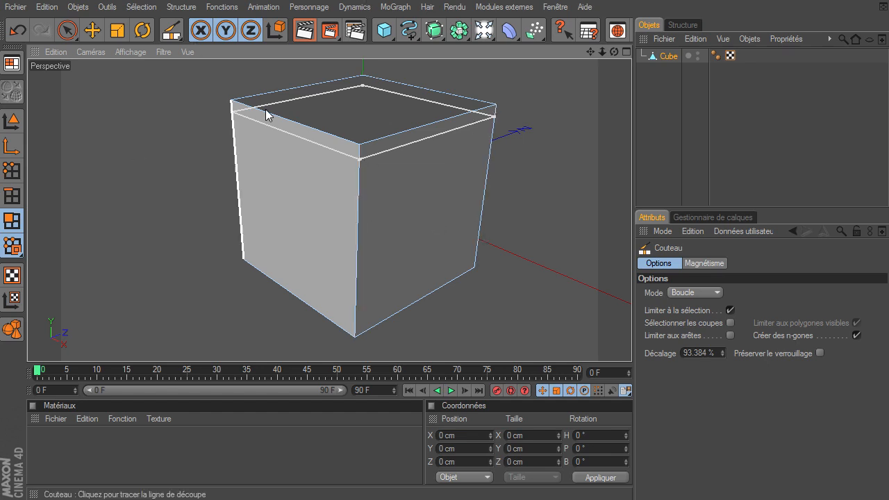
{"action": "left_click", "coordinate": [707, 353]}
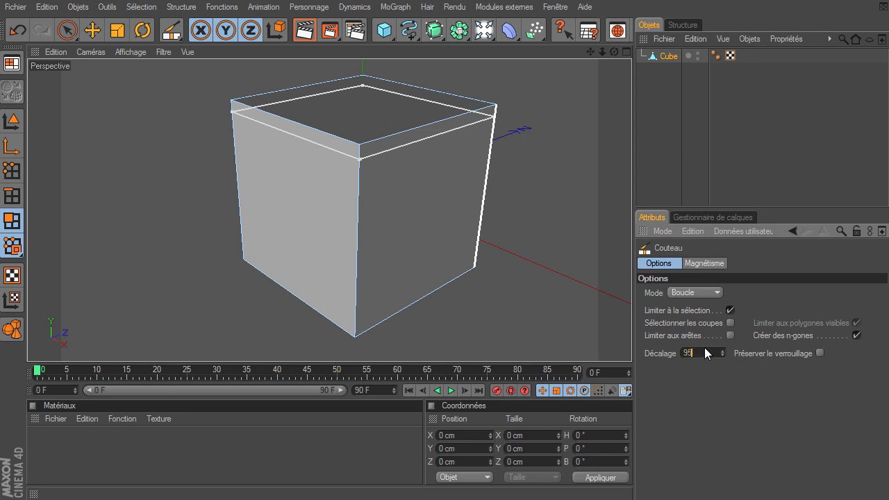
{"action": "type", "text": "95"}
{"action": "key", "text": "Return"}
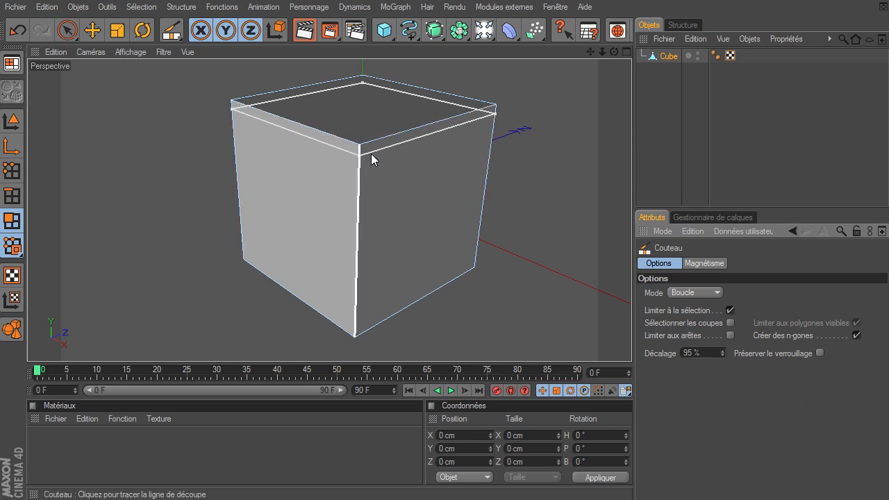
{"action": "left_click", "coordinate": [75, 36]}
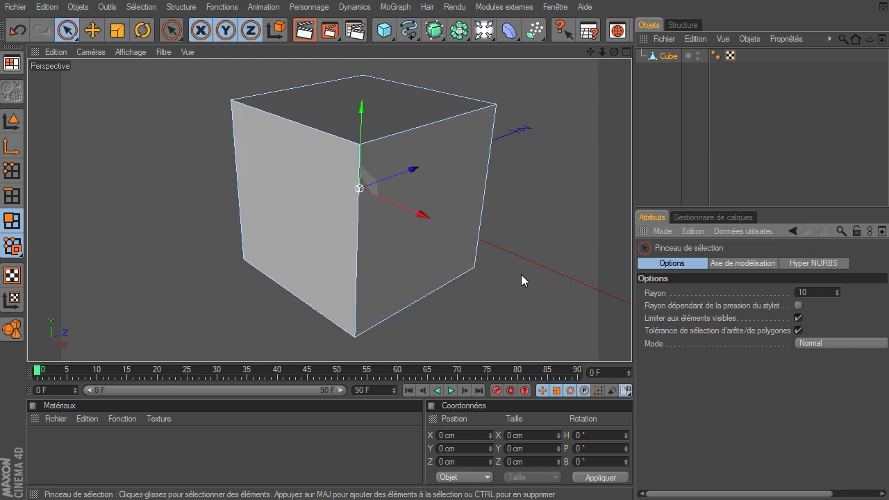
Cut a horizontal loop around the lower part of the cube with the Knife and undo the cut
{"action": "key", "text": "k"}
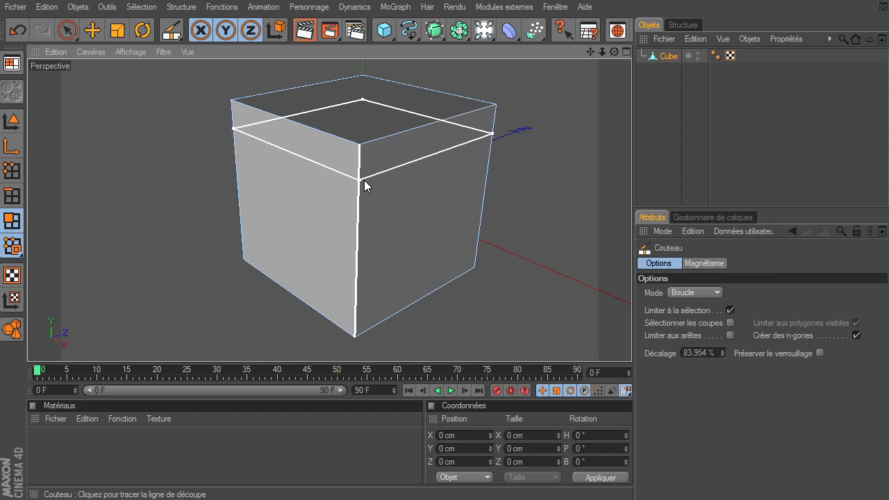
{"action": "left_click", "coordinate": [368, 174]}
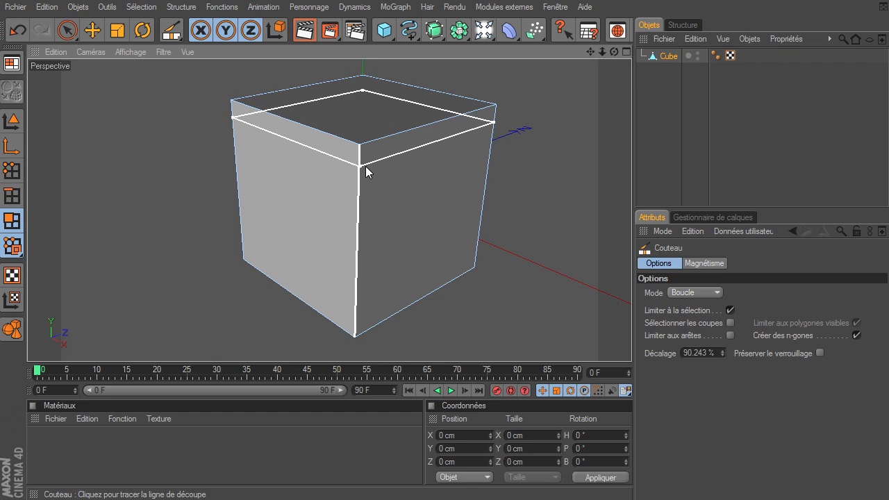
{"action": "left_click", "coordinate": [576, 220]}
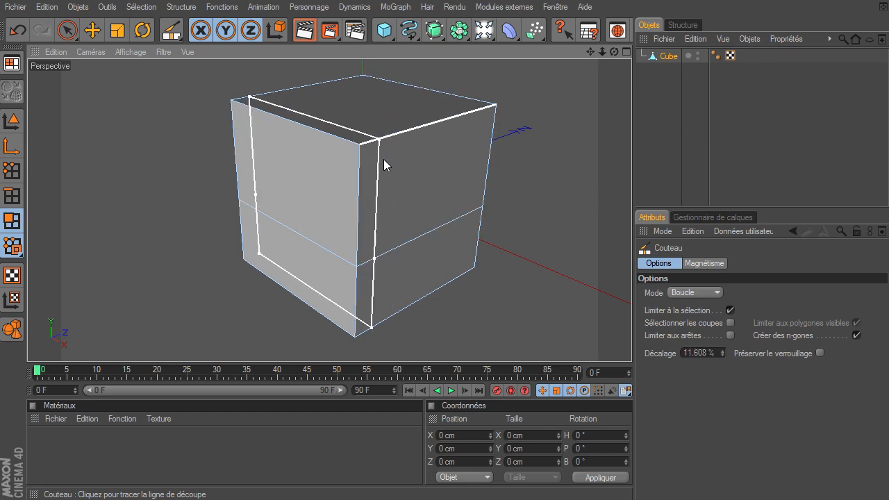
{"action": "key", "text": "ctrl+z"}
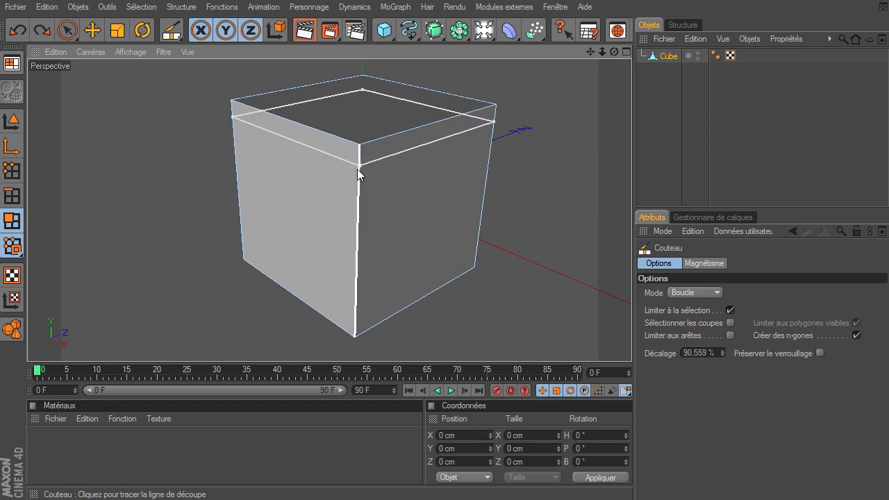
Cut a horizontal loop around the cube near its upper edge with a Décalage of 95 %
{"action": "left_click", "coordinate": [699, 353]}
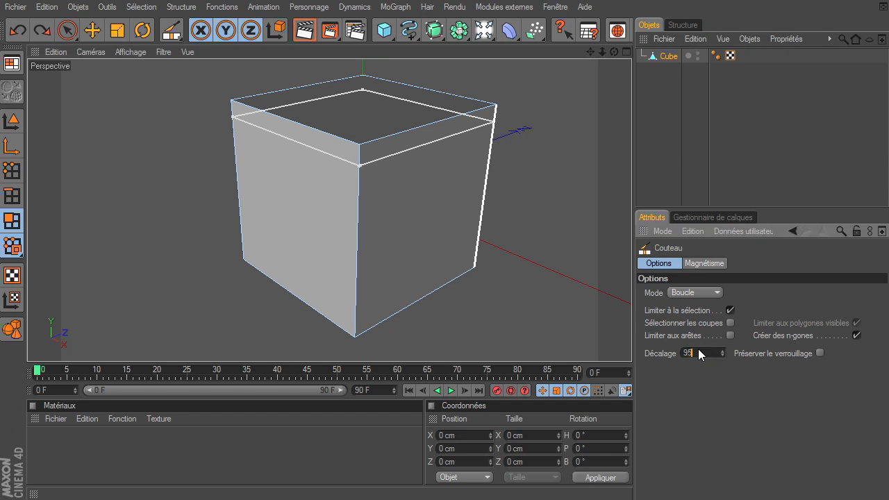
{"action": "type", "text": "95"}
{"action": "key", "text": "Return"}
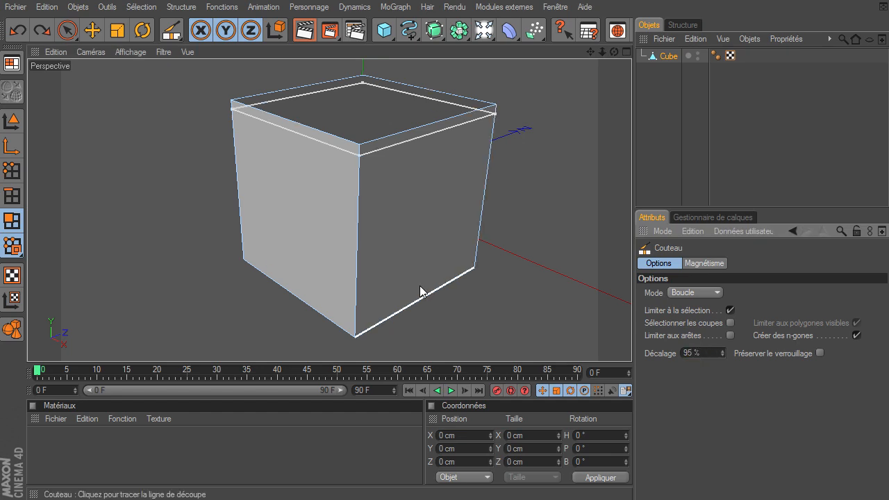
{"action": "left_click", "coordinate": [363, 154]}
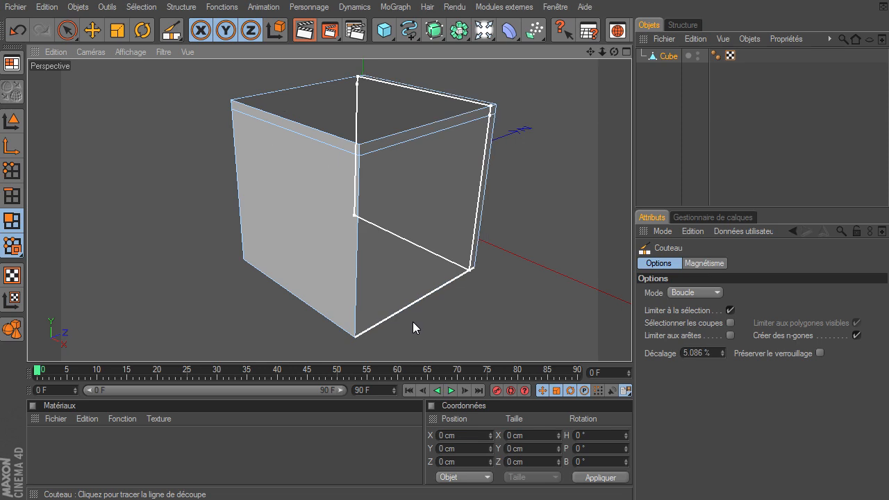
Cut a horizontal loop around the cube near its lower edge with a Décalage of 5 %
{"action": "left_click", "coordinate": [360, 317]}
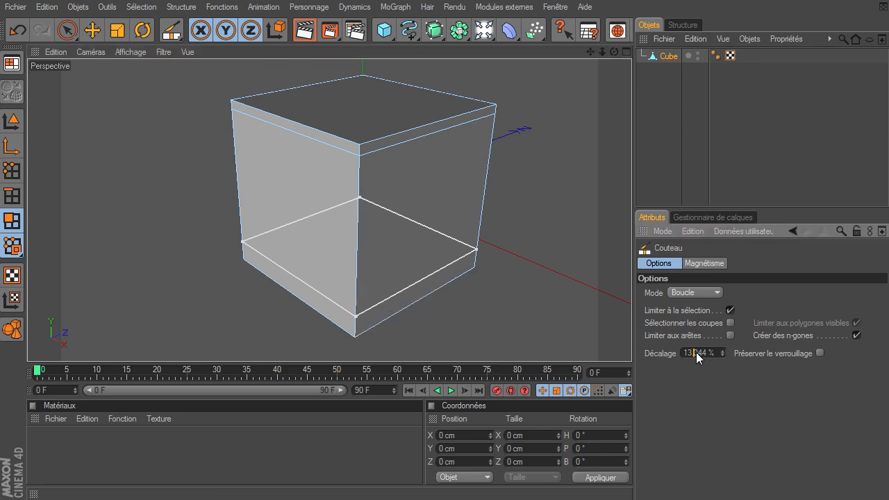
{"action": "key", "text": "Return"}
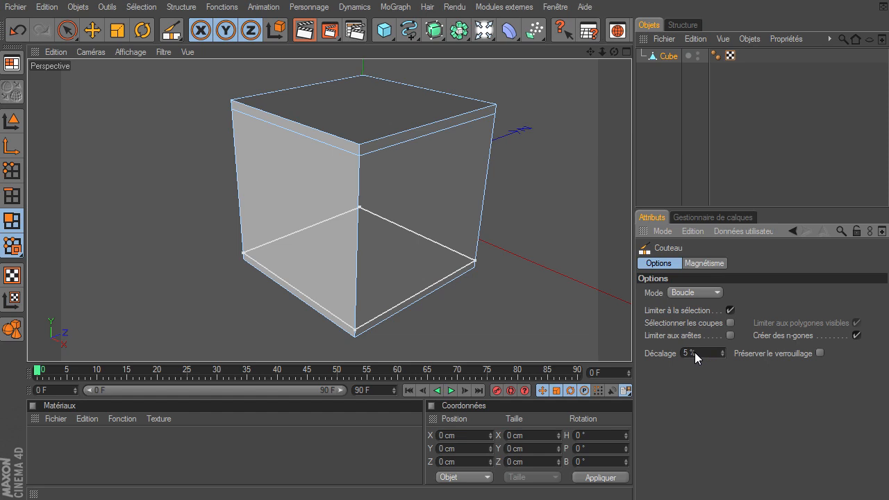
{"action": "left_click", "coordinate": [357, 333]}
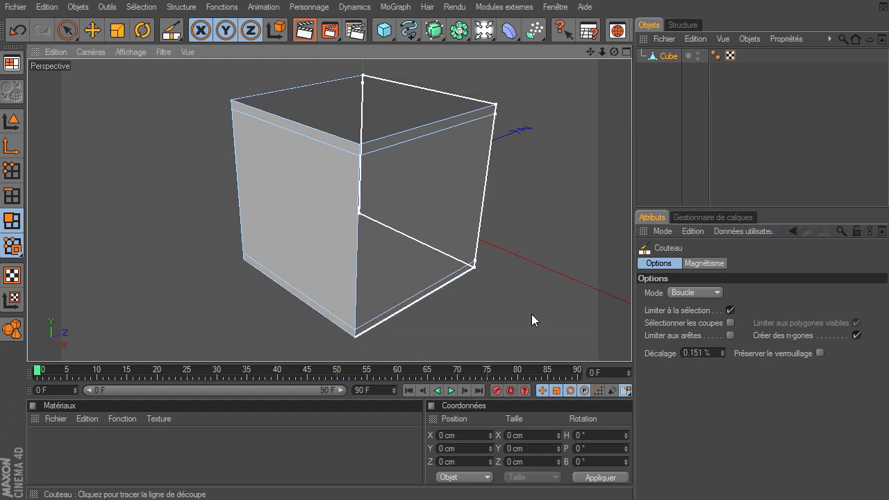
Try loop cuts between the cube's upper and lower loops and discard them by switching to the live selection tool
{"action": "scroll", "coordinate": [531, 314], "scroll_direction": "down", "scroll_amount": 3}
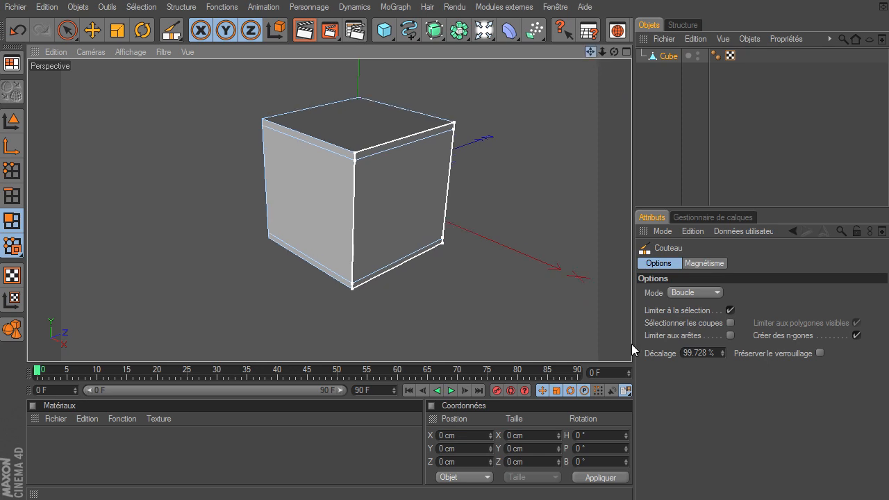
{"action": "middle_click_drag", "start_coordinate": [632, 344], "coordinate": [648, 318], "text": "alt"}
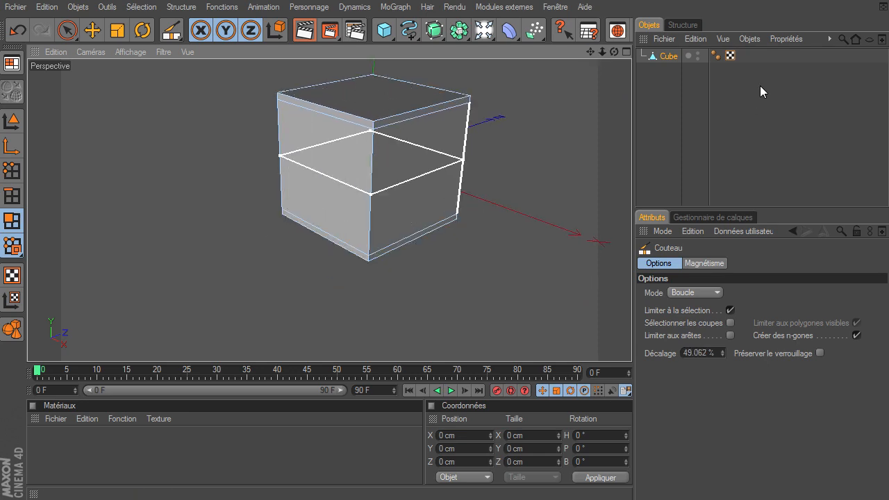
{"action": "left_click_drag", "start_coordinate": [614, 52], "coordinate": [631, 344]}
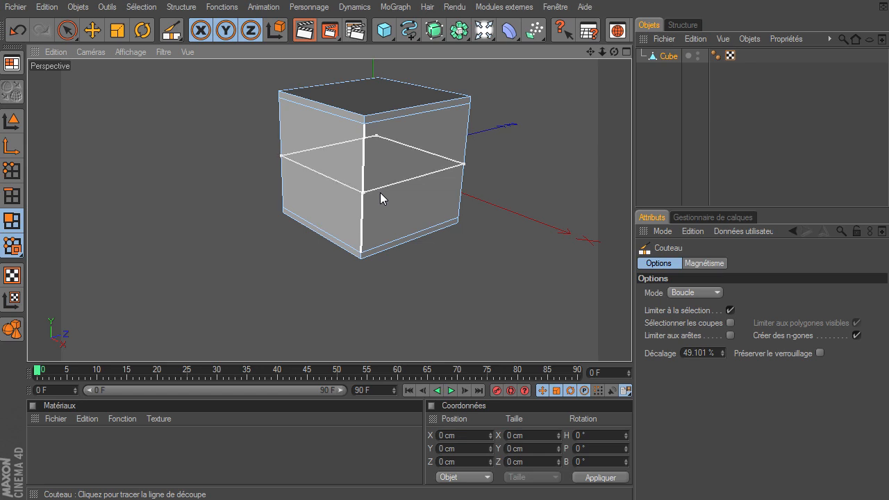
{"action": "left_click", "coordinate": [380, 193]}
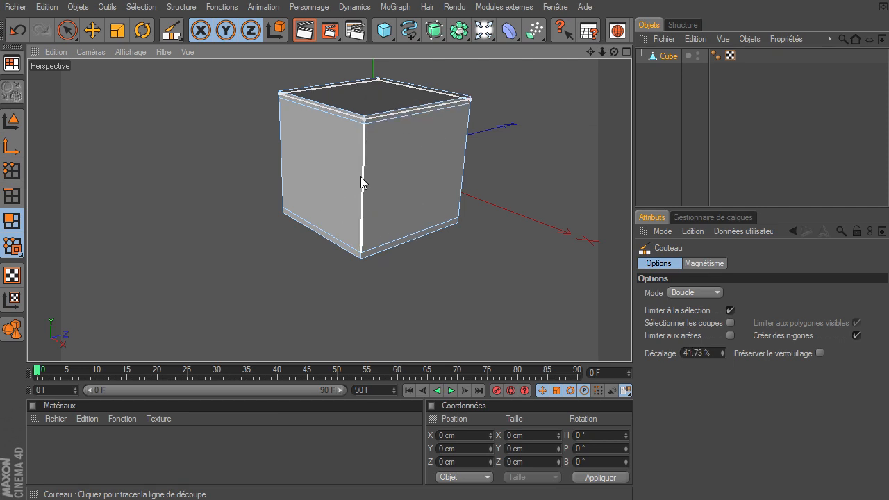
{"action": "left_click", "coordinate": [369, 213]}
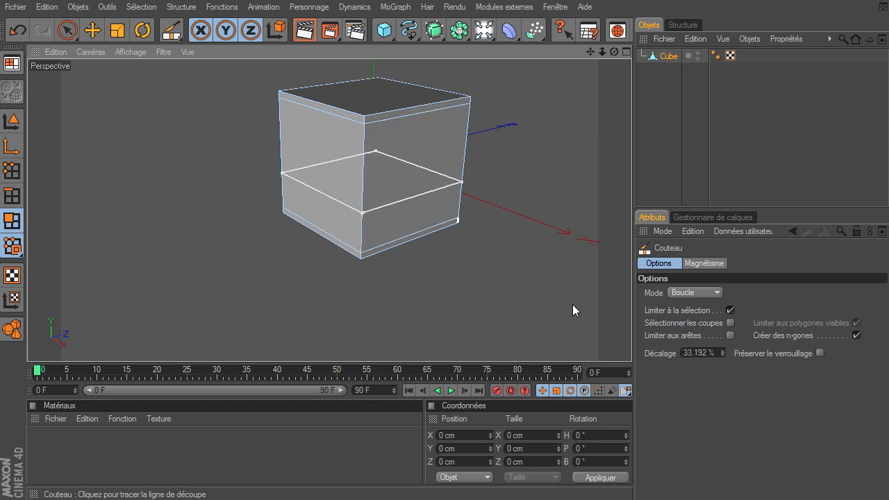
{"action": "left_click", "coordinate": [67, 30]}
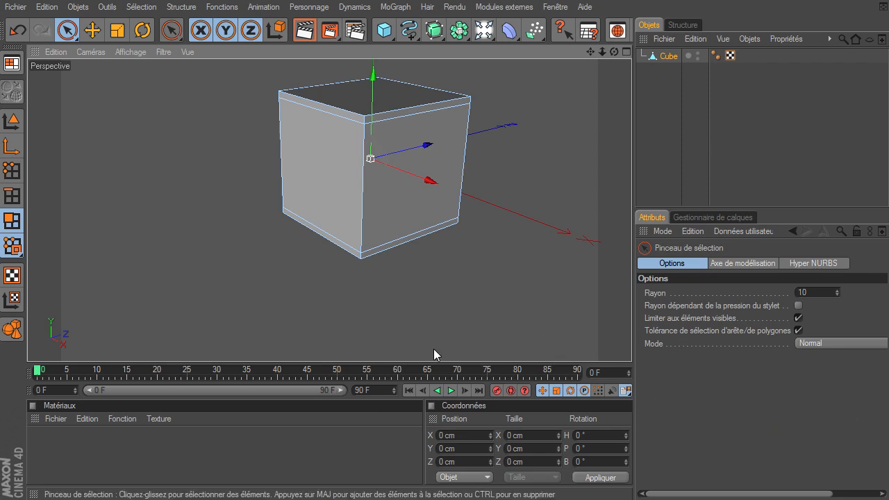
{"action": "key", "text": "k"}
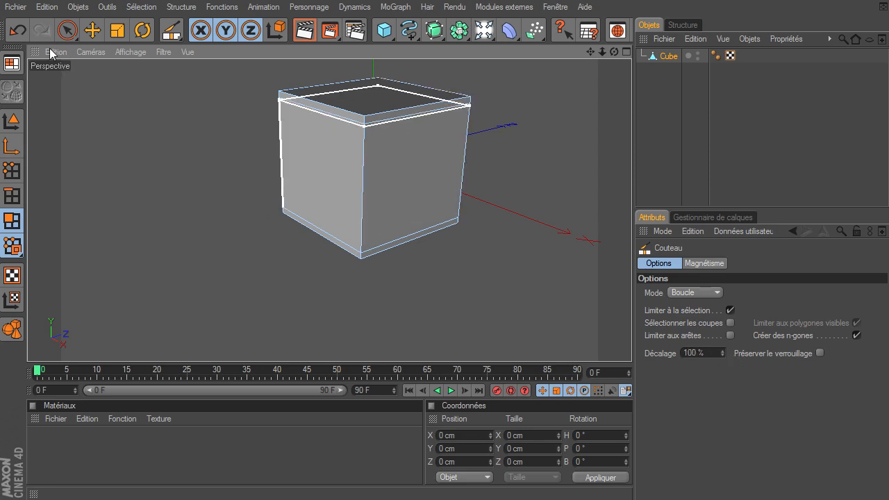
{"action": "left_click", "coordinate": [66, 29]}
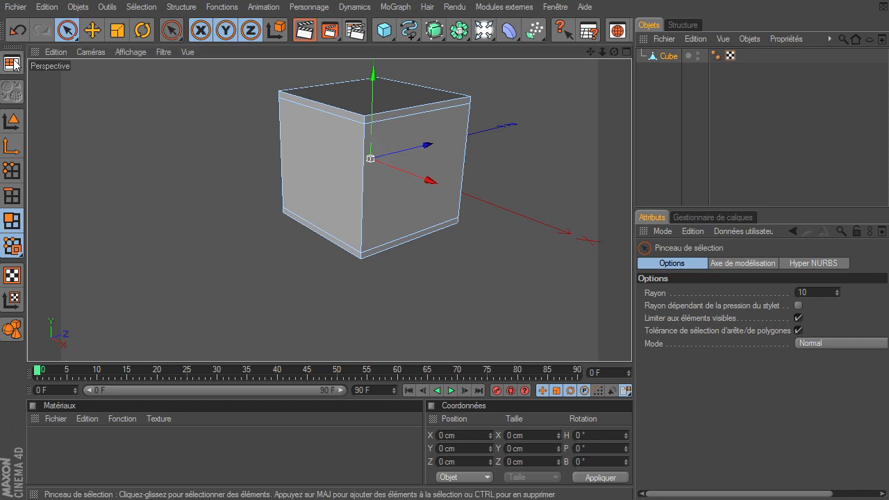
Switch to the open potionetflaconnew_0001.c4d document
{"action": "left_click", "coordinate": [555, 7]}
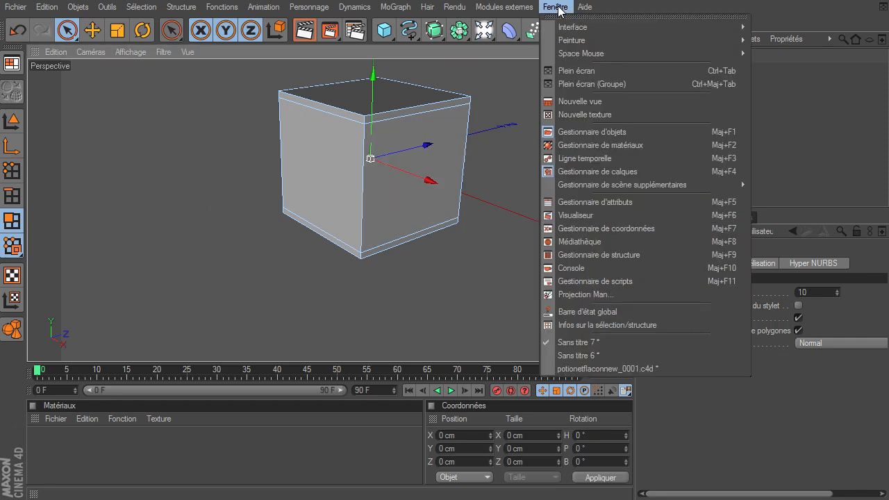
{"action": "left_click", "coordinate": [609, 369]}
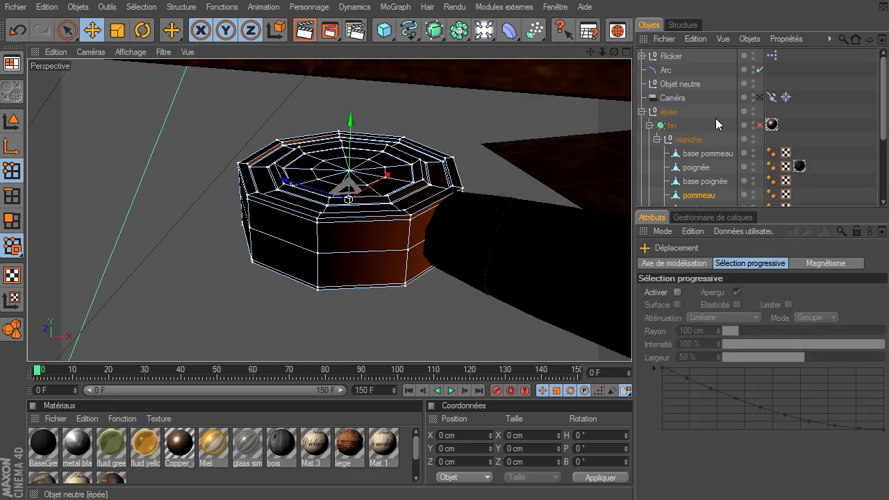
Switch to model mode and select the manche group, then its parent épée group to highlight the entire sword
{"action": "scroll", "coordinate": [459, 232], "scroll_direction": "down", "scroll_amount": 8}
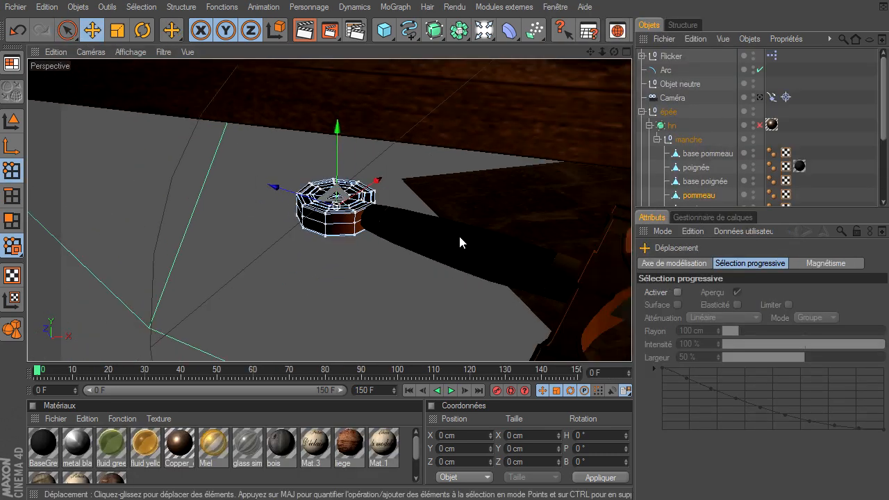
{"action": "left_click_drag", "start_coordinate": [588, 56], "coordinate": [337, 178]}
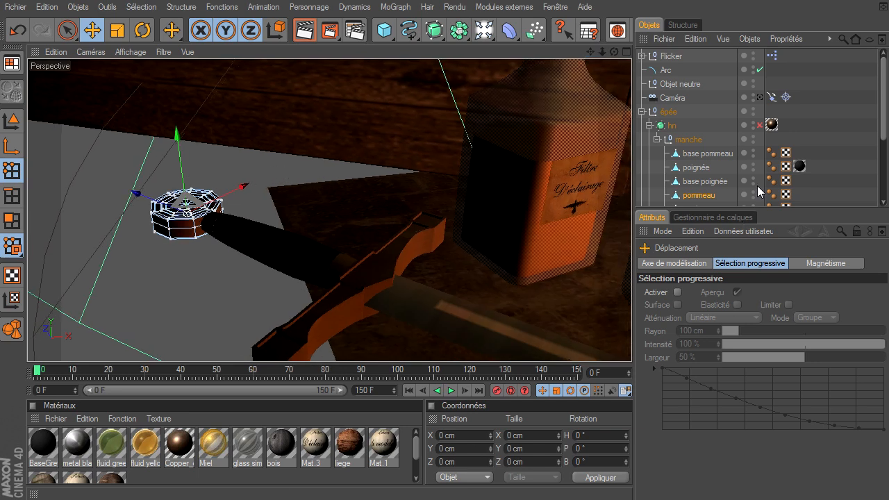
{"action": "left_click", "coordinate": [689, 139]}
{"action": "left_click", "coordinate": [12, 122]}
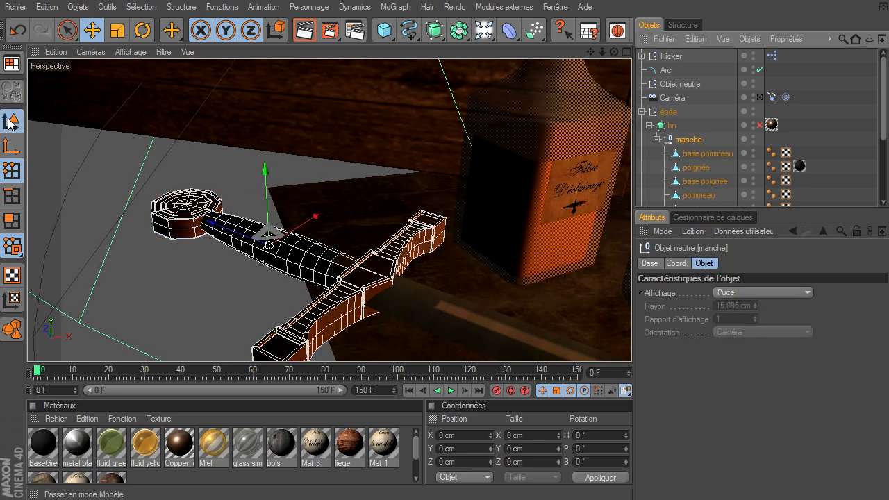
{"action": "left_click", "coordinate": [653, 114]}
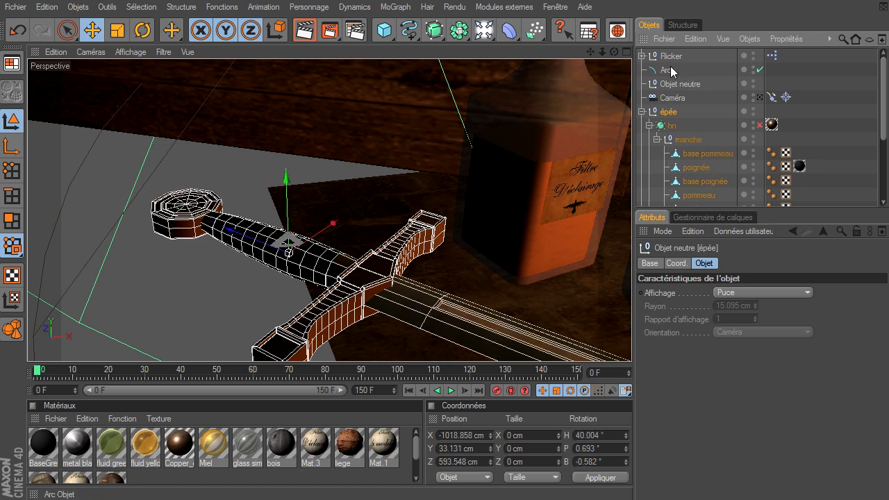
{"action": "scroll", "coordinate": [671, 69], "scroll_direction": "down", "scroll_amount": 5}
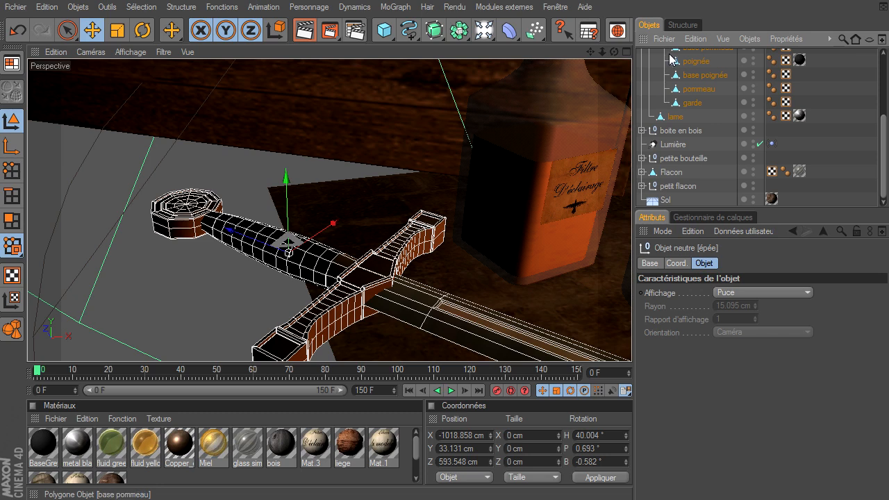
{"action": "scroll", "coordinate": [671, 60], "scroll_direction": "up", "scroll_amount": 5}
Expand the boite en bois, petite bouteille, Flacon and petit flacon hierarchies in the object list, leaving épée expanded
{"action": "left_click", "coordinate": [639, 109]}
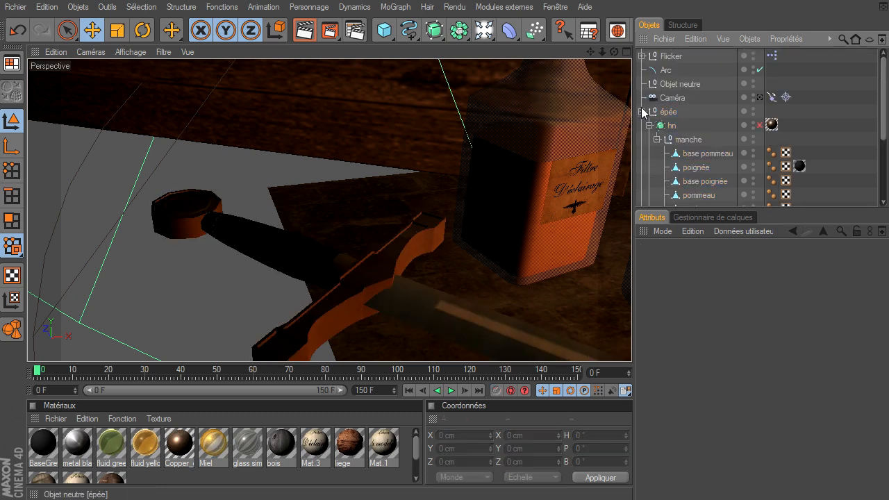
{"action": "left_click", "coordinate": [642, 112]}
{"action": "left_click", "coordinate": [641, 111]}
{"action": "scroll", "coordinate": [645, 135], "scroll_direction": "down", "scroll_amount": 5}
{"action": "left_click", "coordinate": [642, 131]}
{"action": "scroll", "coordinate": [647, 140], "scroll_direction": "down", "scroll_amount": 2}
{"action": "left_click", "coordinate": [642, 158]}
{"action": "scroll", "coordinate": [647, 182], "scroll_direction": "down", "scroll_amount": 4}
{"action": "scroll", "coordinate": [648, 186], "scroll_direction": "down", "scroll_amount": 3}
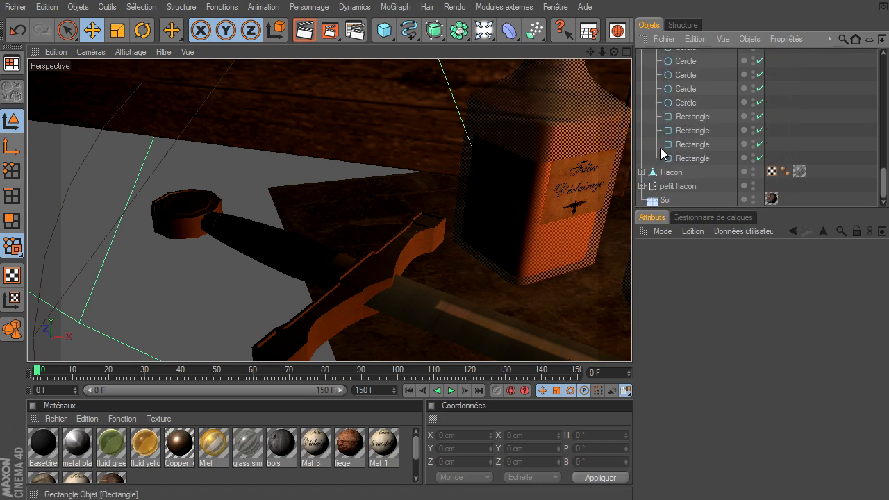
{"action": "left_click", "coordinate": [642, 172]}
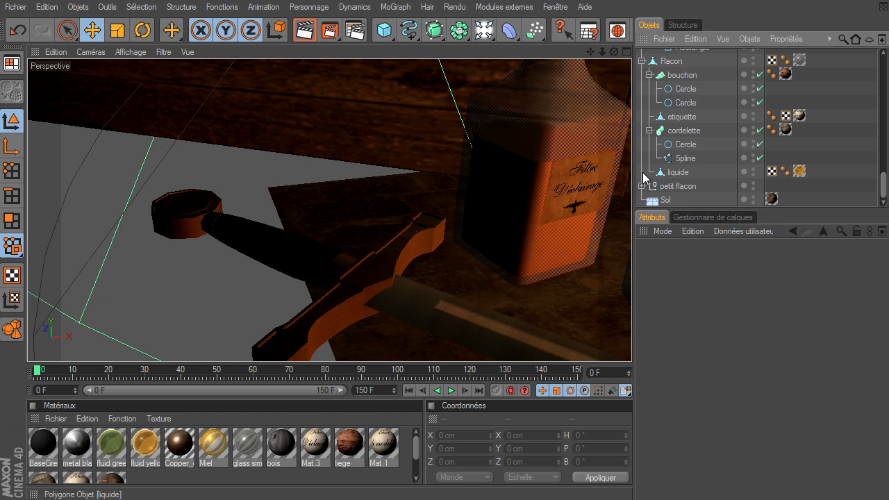
{"action": "left_click", "coordinate": [641, 186]}
{"action": "scroll", "coordinate": [693, 170], "scroll_direction": "up", "scroll_amount": 15}
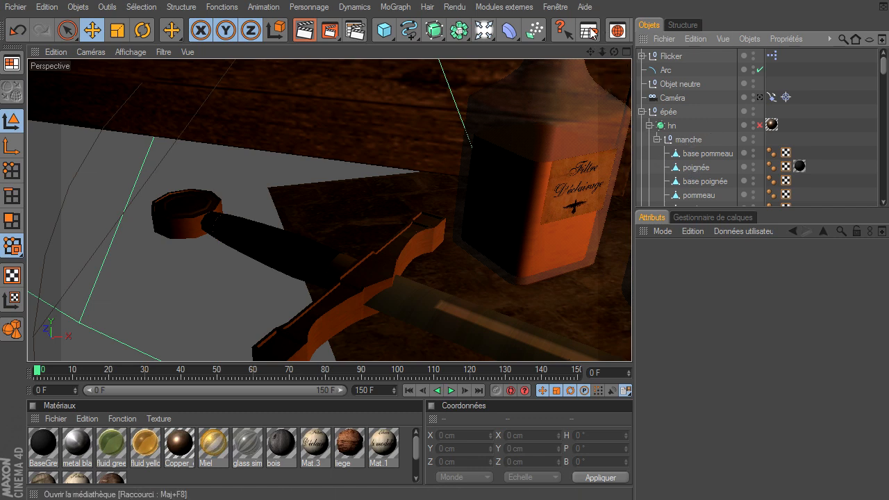
Look through the expanded object list, selecting the manche group and the Arc spline along the way
{"action": "left_click", "coordinate": [690, 140]}
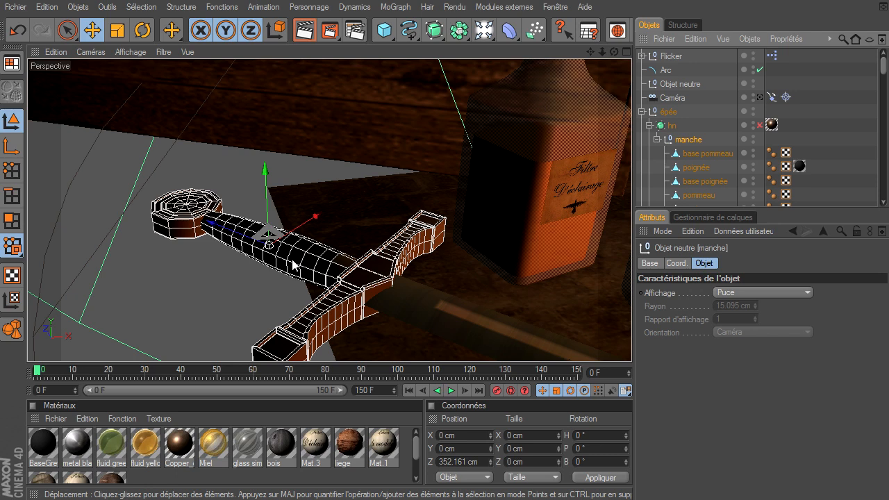
{"action": "left_click", "coordinate": [667, 70]}
{"action": "scroll", "coordinate": [717, 140], "scroll_direction": "down", "scroll_amount": 5}
{"action": "scroll", "coordinate": [718, 140], "scroll_direction": "up", "scroll_amount": 5}
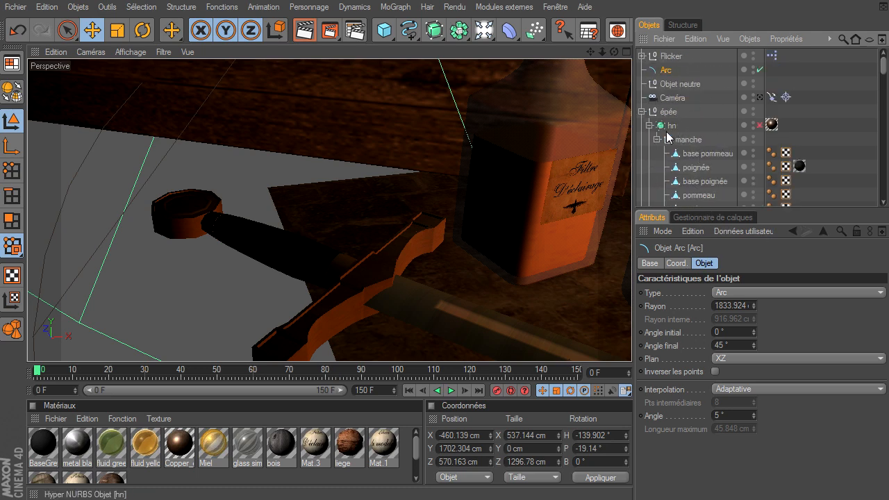
{"action": "scroll", "coordinate": [678, 143], "scroll_direction": "down", "scroll_amount": 5}
{"action": "scroll", "coordinate": [680, 148], "scroll_direction": "up", "scroll_amount": 5}
{"action": "scroll", "coordinate": [419, 239], "scroll_direction": "down", "scroll_amount": 1}
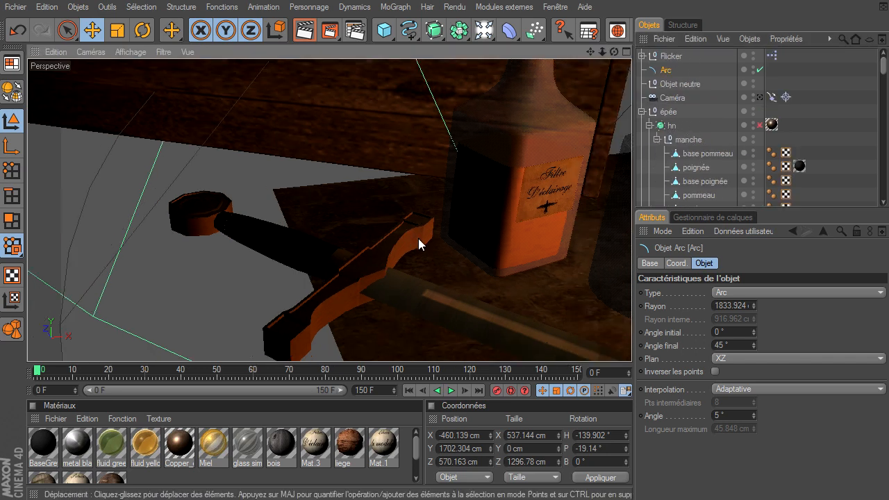
Define the épée group as the root of the object list
{"action": "left_click", "coordinate": [669, 112]}
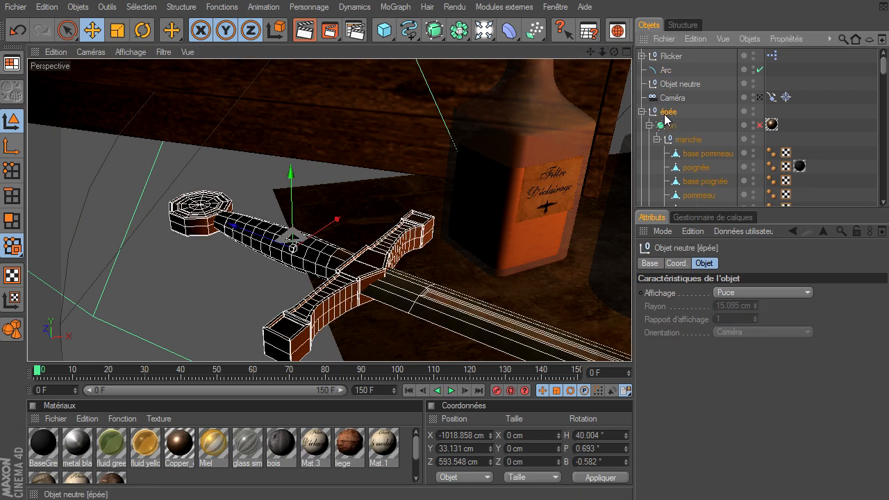
{"action": "right_click", "coordinate": [665, 119]}
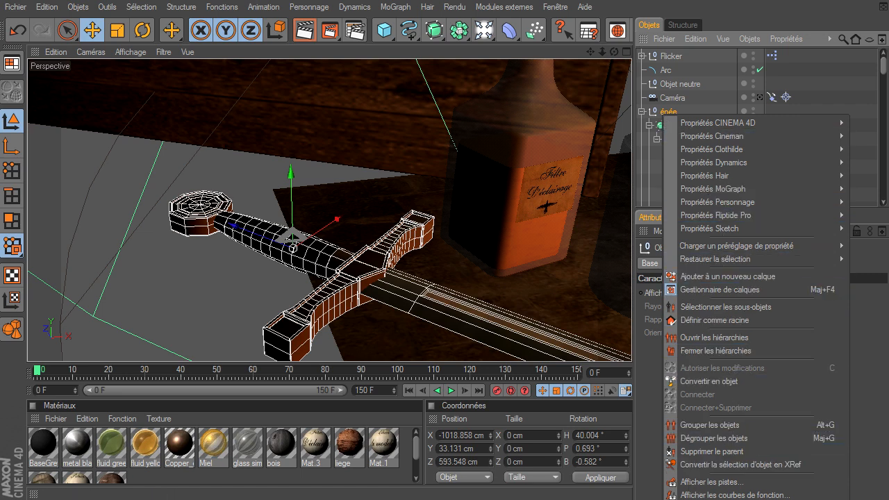
{"action": "key", "text": "Escape"}
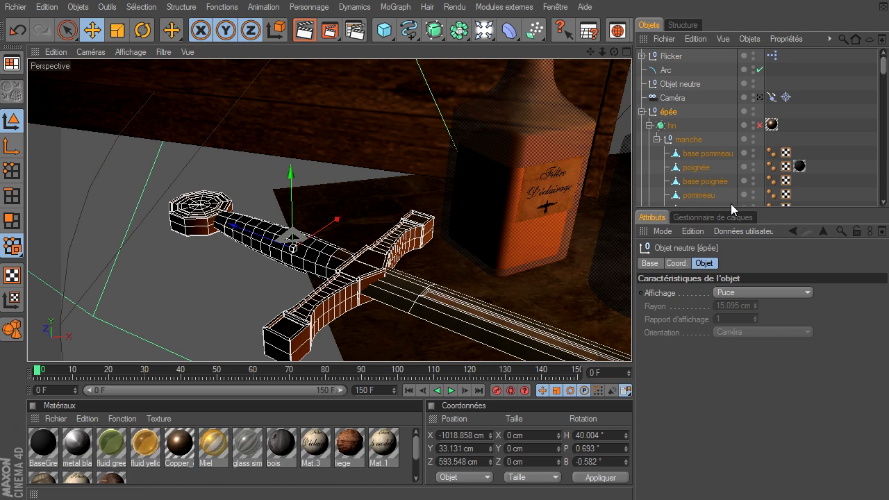
{"action": "right_click", "coordinate": [658, 111]}
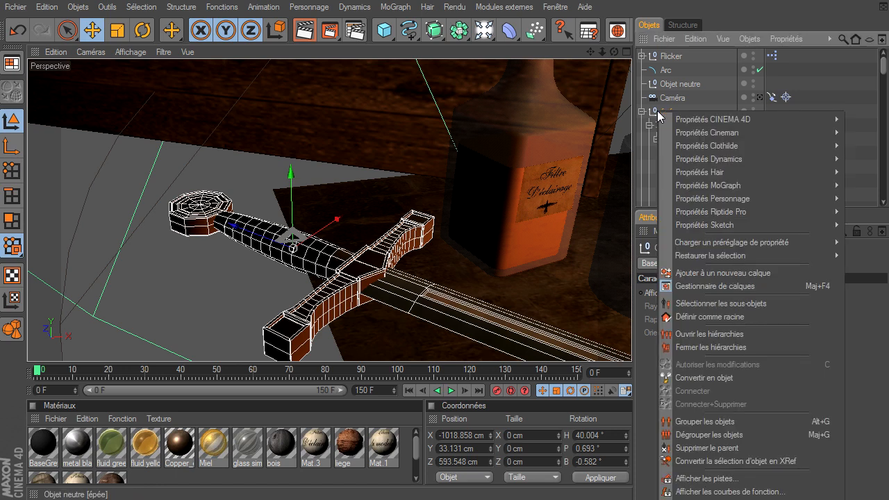
{"action": "left_click", "coordinate": [683, 319]}
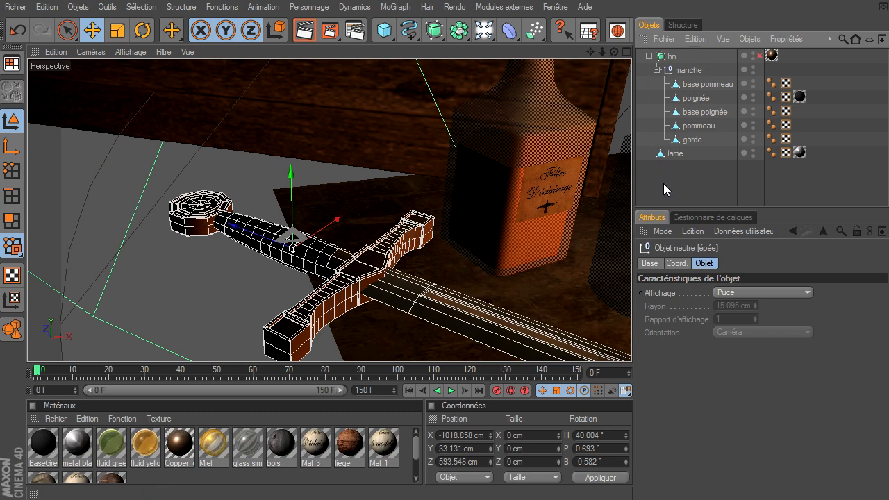
Inspect the sword's parts by selecting base poignée, garde and poignée in turn within the isolated hierarchy
{"action": "left_click_drag", "start_coordinate": [603, 52], "coordinate": [632, 347]}
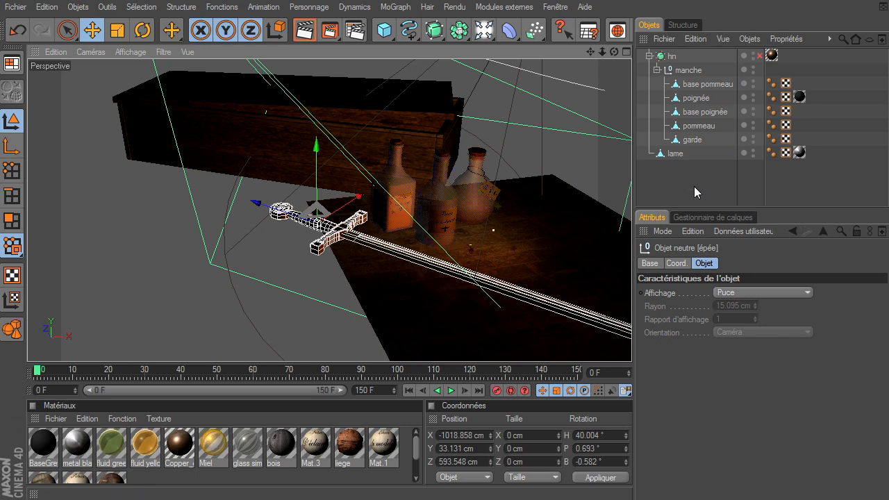
{"action": "left_click", "coordinate": [698, 112]}
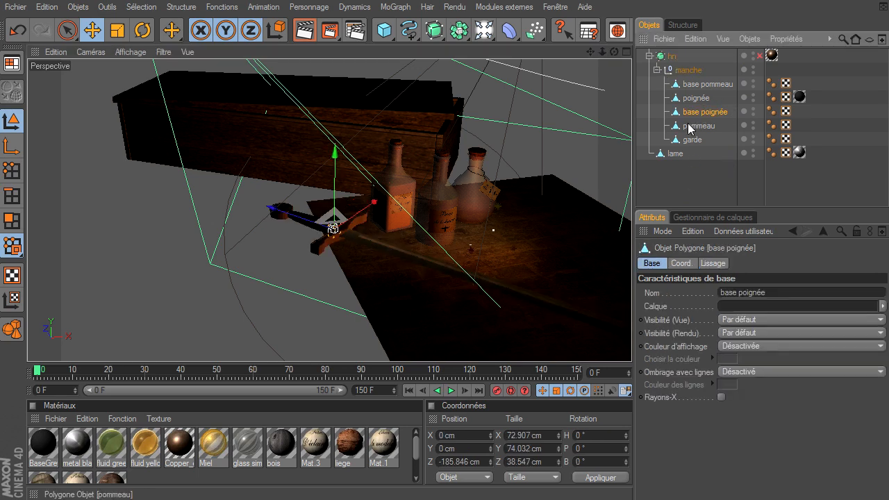
{"action": "left_click", "coordinate": [683, 142]}
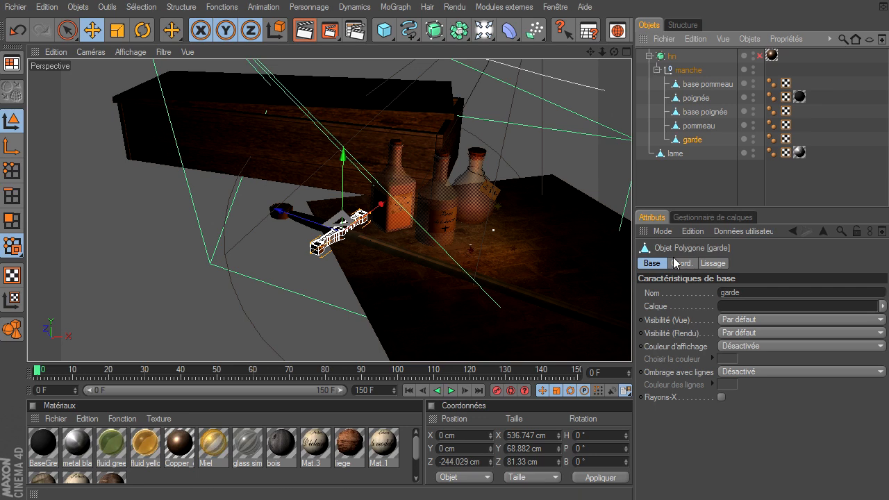
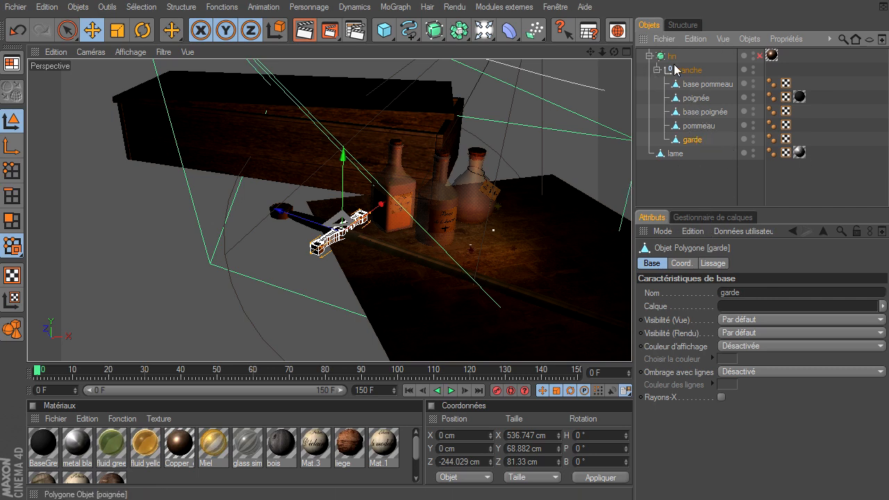
{"action": "left_click", "coordinate": [698, 98]}
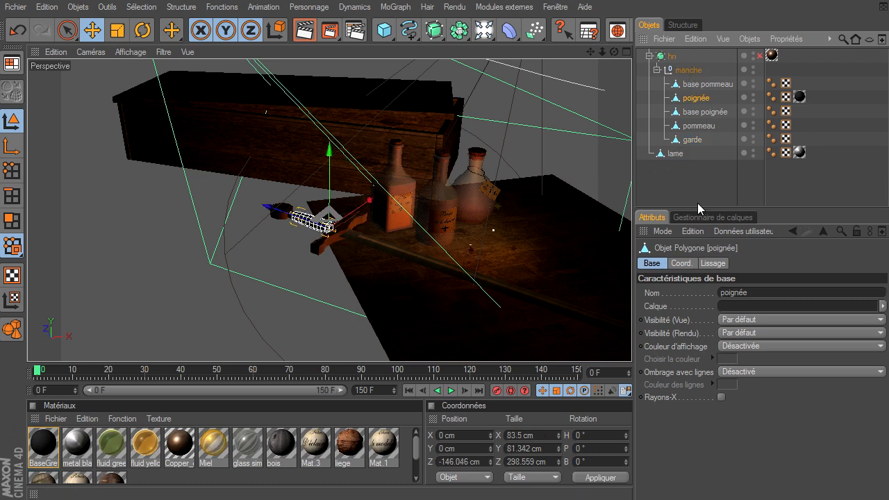
Return the object list from the épée root to the main level
{"action": "left_click", "coordinate": [697, 39]}
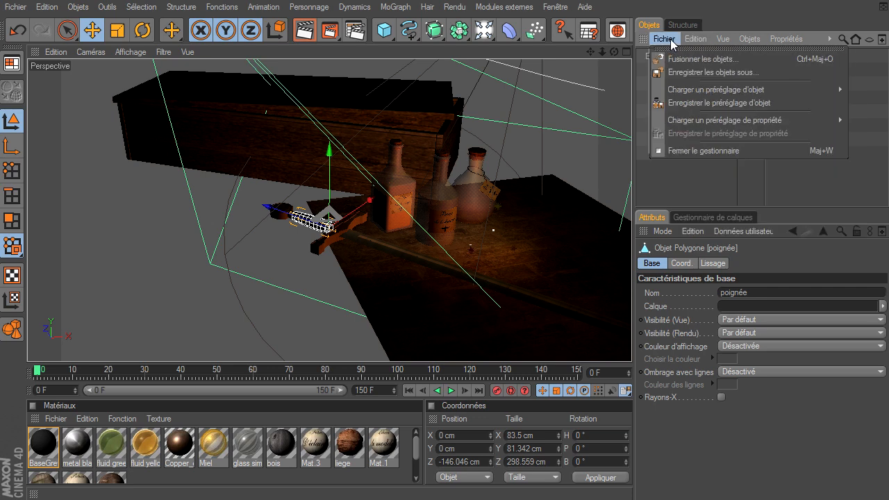
{"action": "mouse_move", "coordinate": [721, 40]}
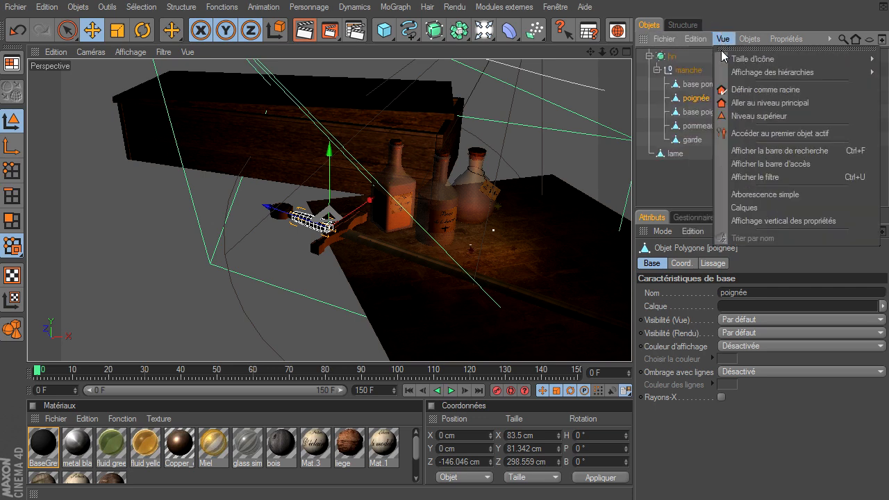
{"action": "left_click", "coordinate": [742, 104]}
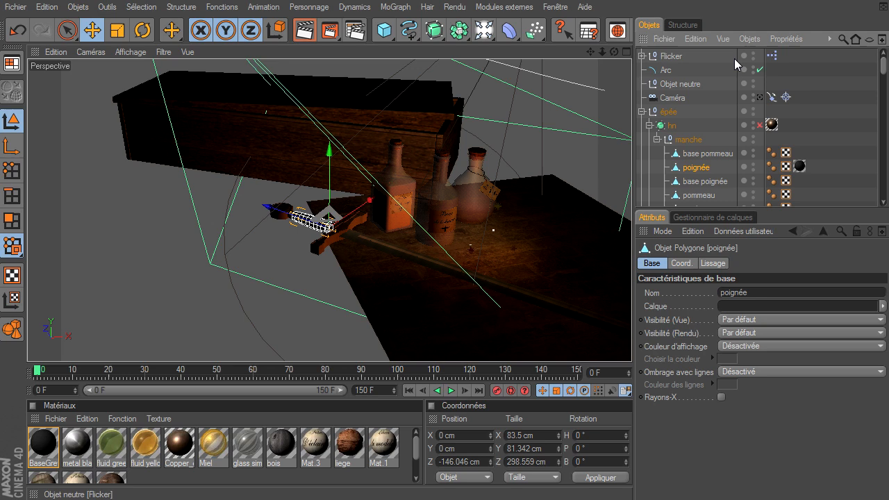
Find the bouteille object in the hierarchy and define it as the root of the object list
{"action": "scroll", "coordinate": [683, 139], "scroll_direction": "down", "scroll_amount": 4}
{"action": "scroll", "coordinate": [683, 139], "scroll_direction": "down", "scroll_amount": 6}
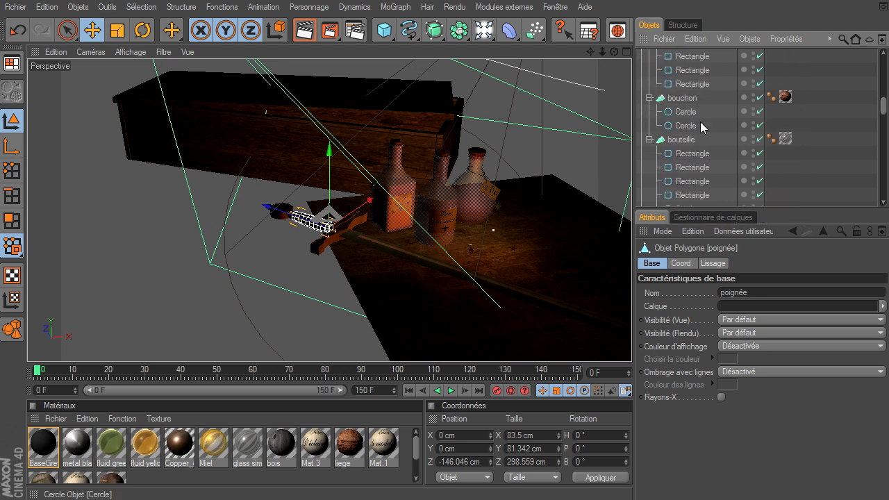
{"action": "left_click", "coordinate": [680, 139]}
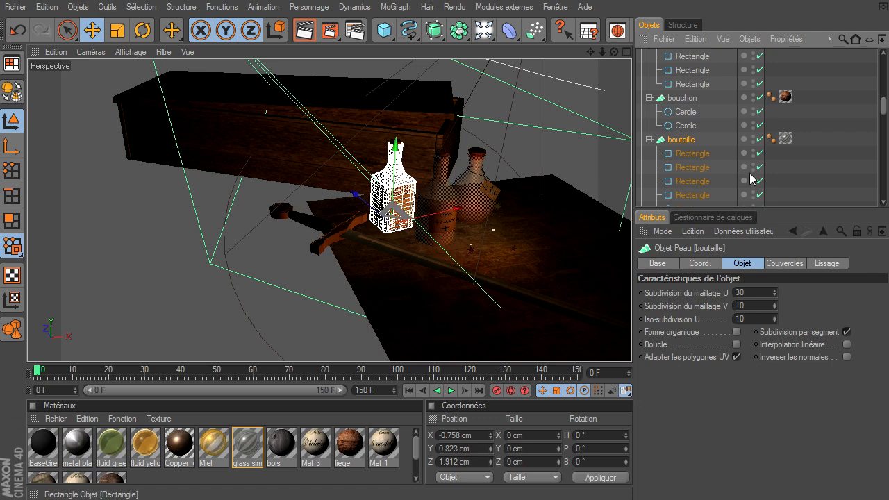
{"action": "right_click", "coordinate": [676, 143]}
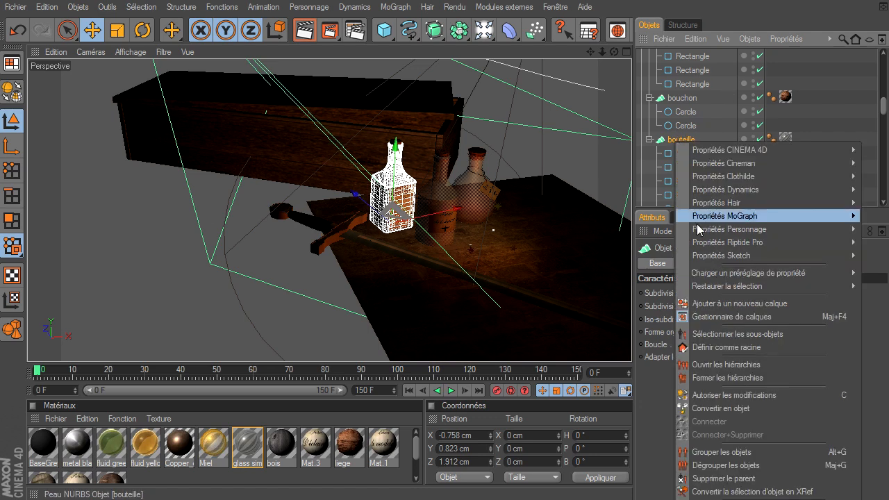
{"action": "left_click", "coordinate": [699, 347]}
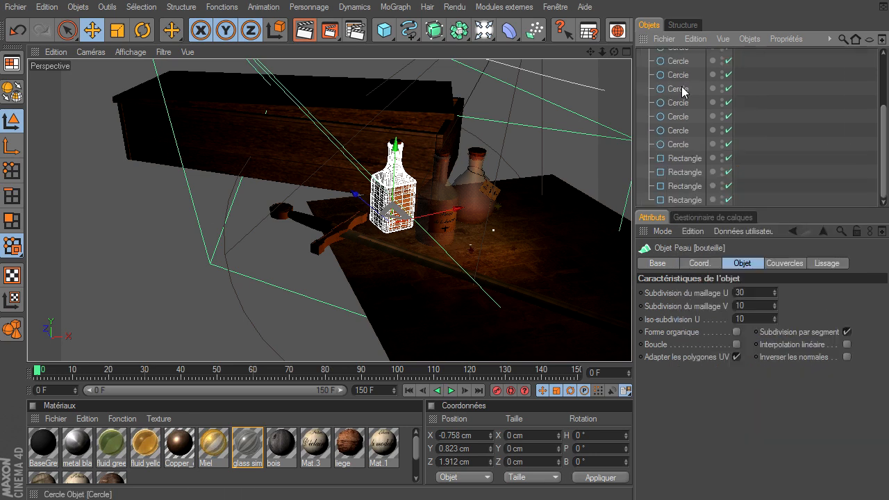
Look over bouteille's child splines and bring the object list back to the main level
{"action": "scroll", "coordinate": [685, 145], "scroll_direction": "down", "scroll_amount": 5}
{"action": "left_click", "coordinate": [724, 40]}
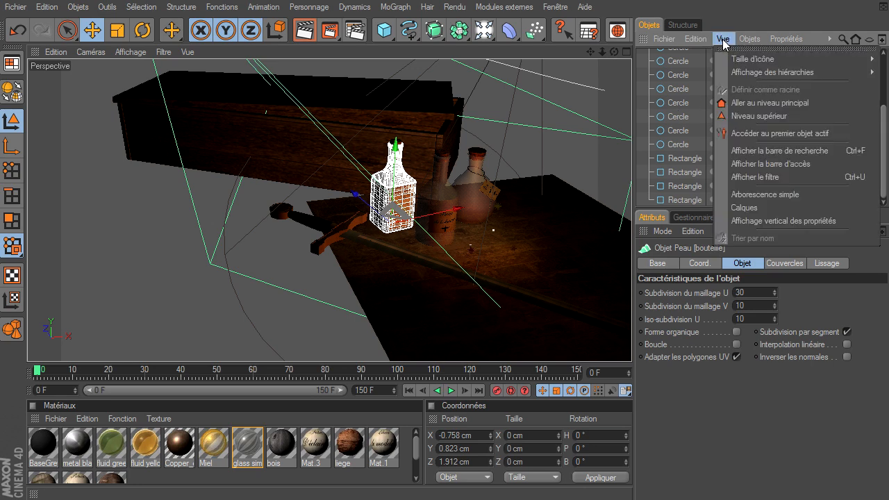
{"action": "left_click", "coordinate": [733, 104]}
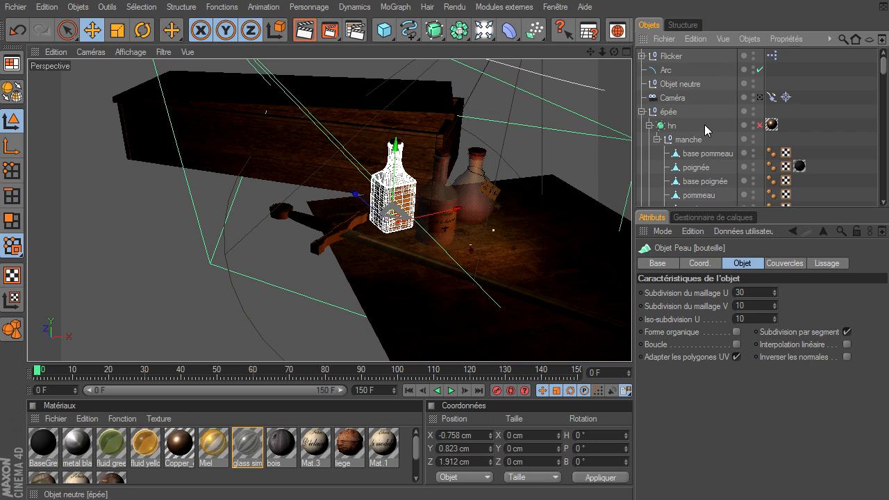
Locate the boite en bois group in the full object list and collapse its hierarchy
{"action": "scroll", "coordinate": [733, 182], "scroll_direction": "down", "scroll_amount": 6}
{"action": "scroll", "coordinate": [735, 179], "scroll_direction": "down", "scroll_amount": 2}
{"action": "scroll", "coordinate": [736, 182], "scroll_direction": "up", "scroll_amount": 8}
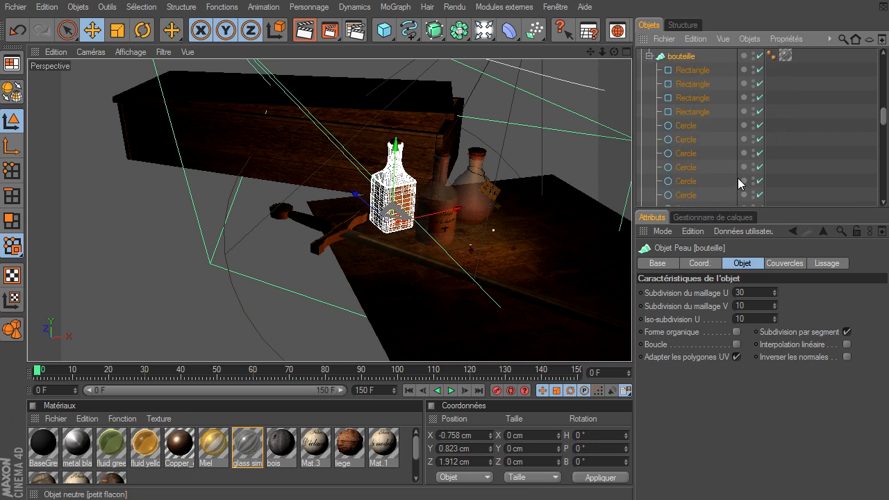
{"action": "left_click", "coordinate": [641, 71]}
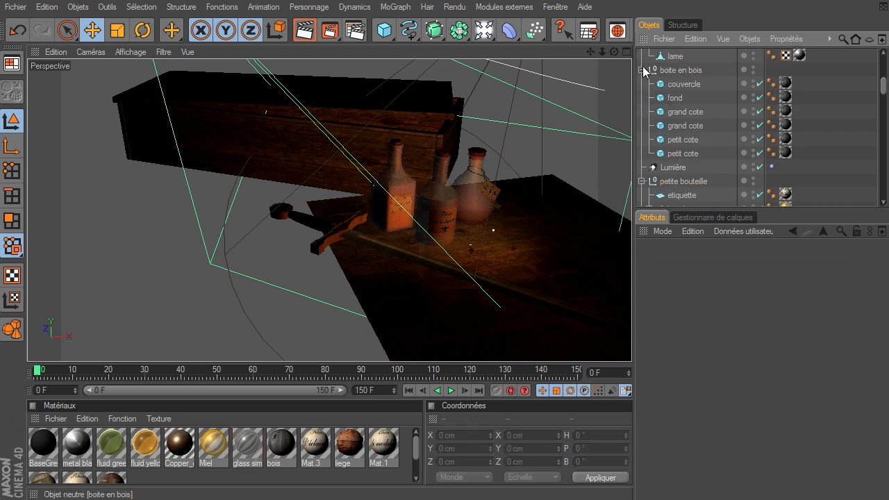
Collapse the boite en bois, petite bouteille, Flacon, petit flacon, manche and épée hierarchies in the object list
{"action": "left_click", "coordinate": [642, 70]}
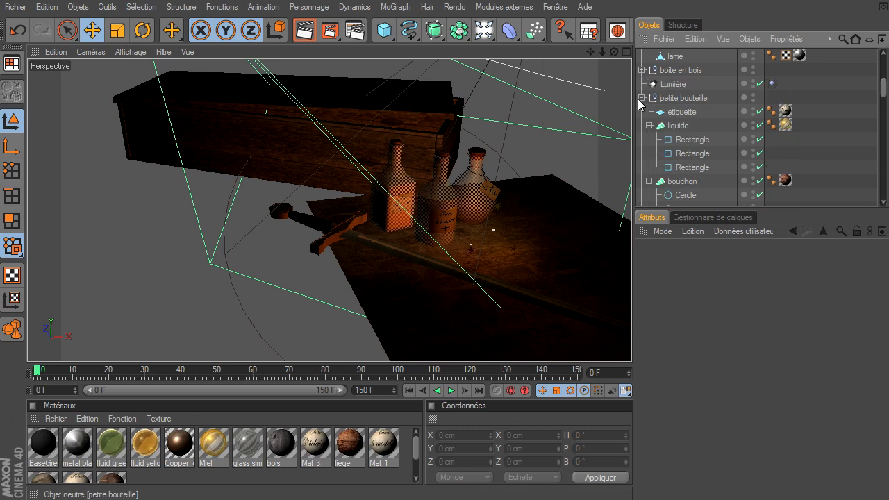
{"action": "left_click", "coordinate": [642, 98]}
{"action": "left_click", "coordinate": [642, 112]}
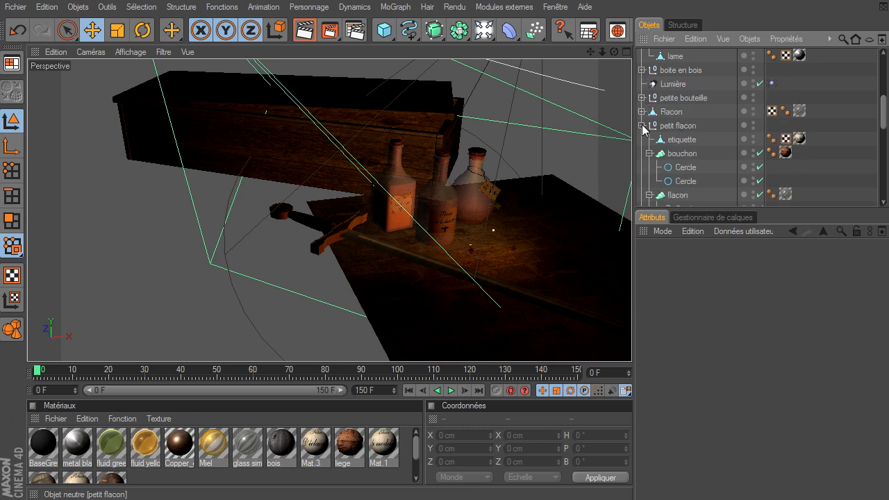
{"action": "scroll", "coordinate": [644, 131], "scroll_direction": "up", "scroll_amount": 3}
{"action": "scroll", "coordinate": [650, 130], "scroll_direction": "up", "scroll_amount": 4}
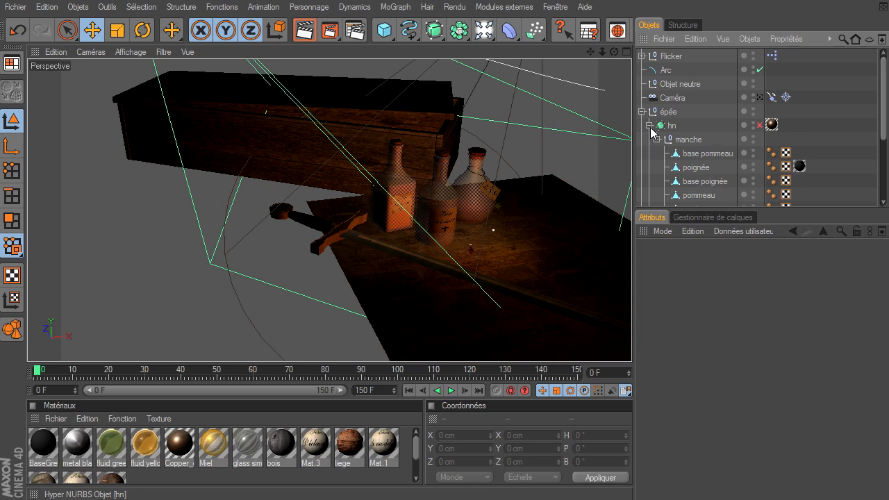
{"action": "left_click", "coordinate": [657, 139]}
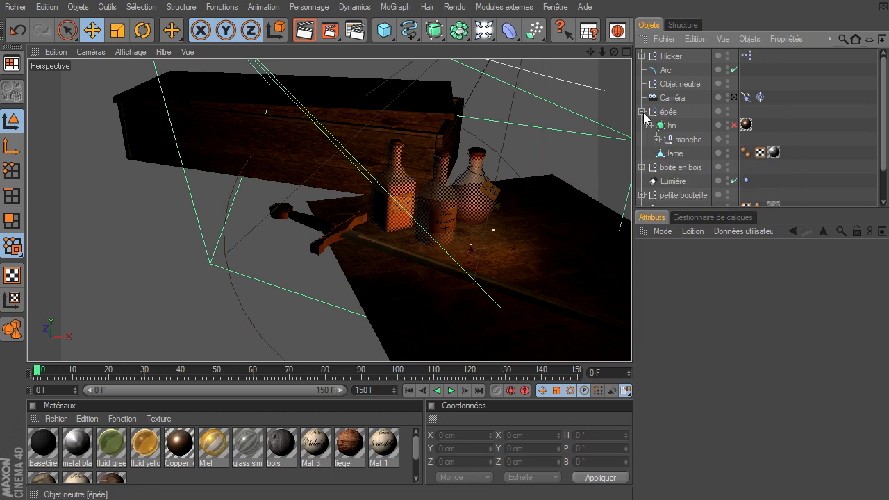
{"action": "left_click", "coordinate": [642, 112]}
Make the épée null the root of the object list, and return the list to the main level
{"action": "left_click", "coordinate": [669, 113]}
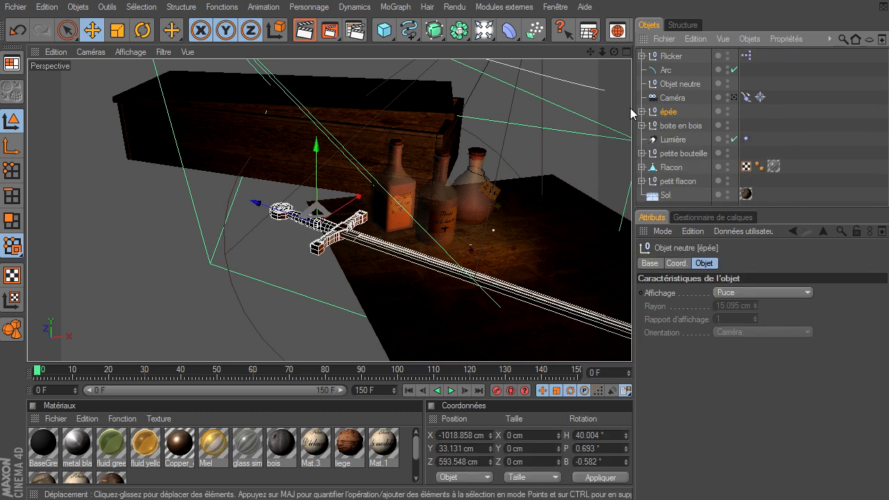
{"action": "right_click", "coordinate": [669, 114]}
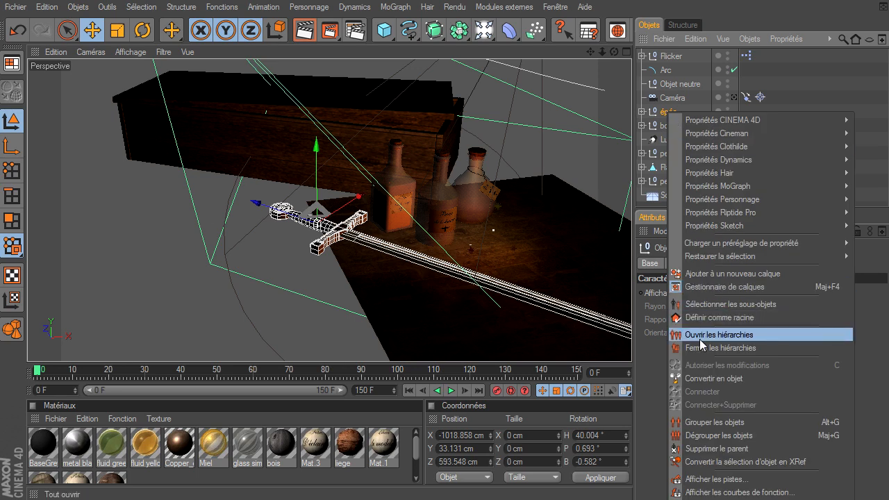
{"action": "left_click", "coordinate": [709, 318]}
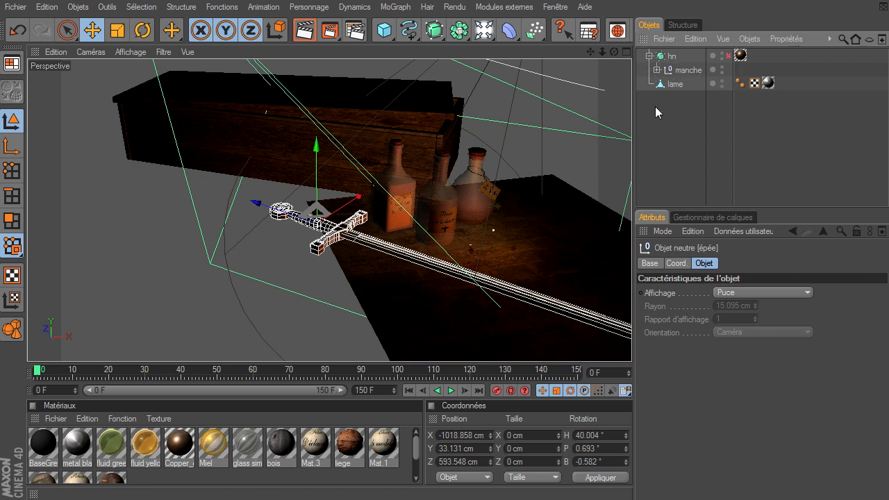
{"action": "left_click", "coordinate": [724, 39]}
{"action": "left_click", "coordinate": [755, 103]}
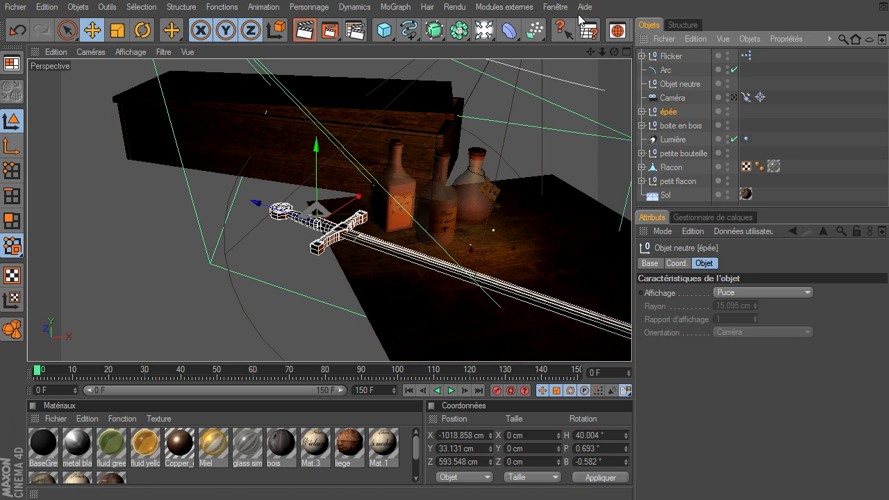
Create a new project and show the world grid in the perspective view
{"action": "left_click", "coordinate": [20, 10]}
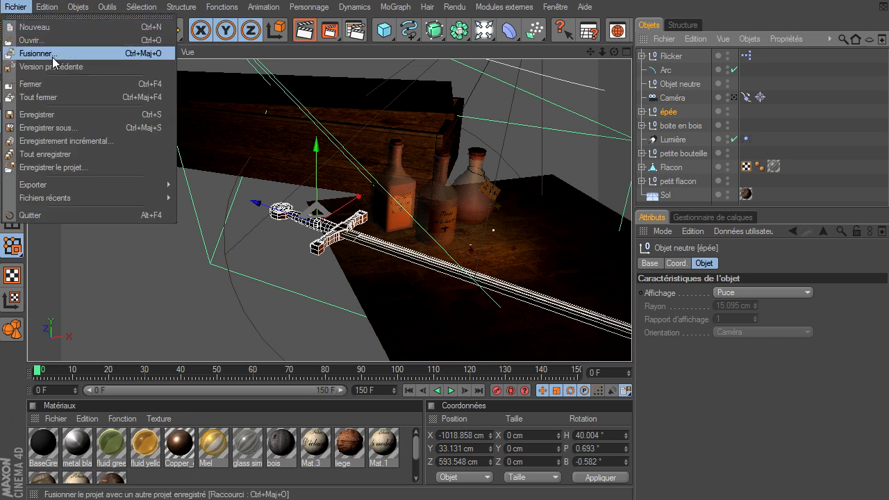
{"action": "left_click", "coordinate": [70, 26]}
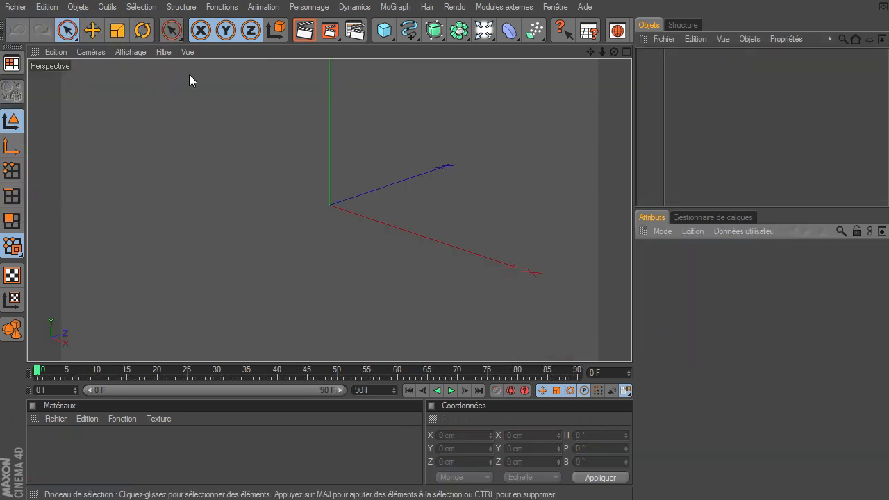
{"action": "left_click", "coordinate": [183, 54]}
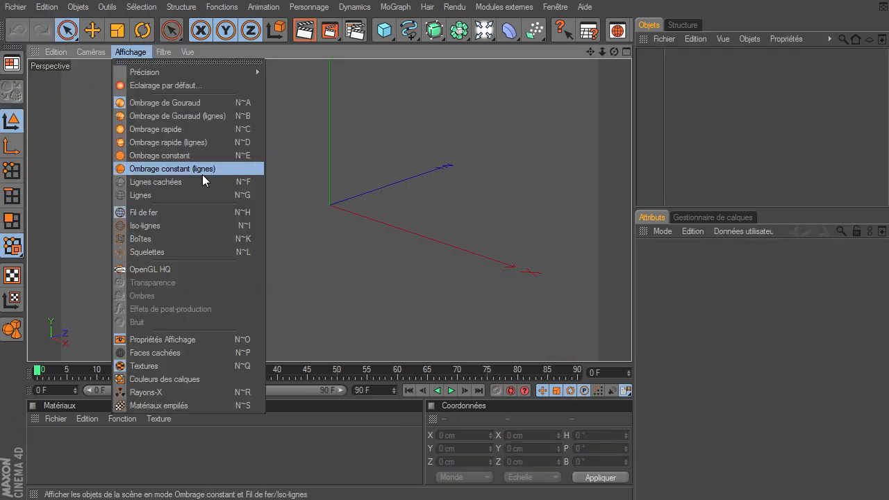
{"action": "mouse_move", "coordinate": [164, 53]}
{"action": "left_click", "coordinate": [187, 268]}
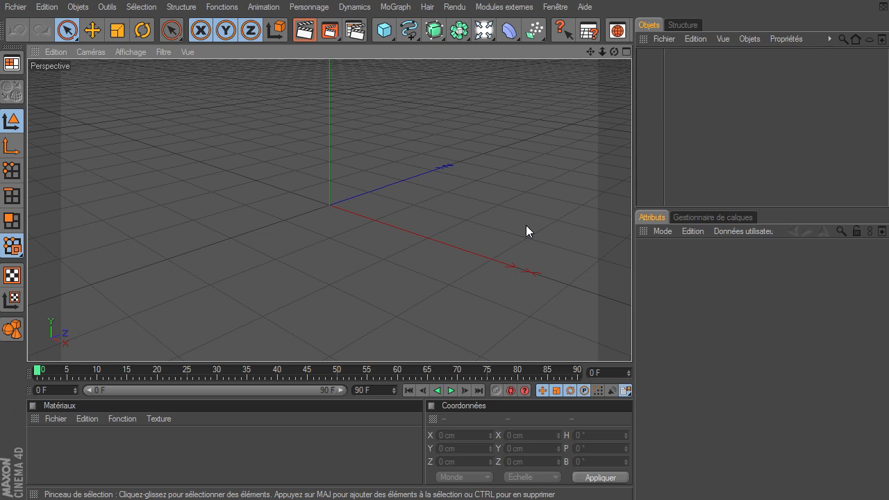
Create a cylinder and place a narrower copy with a radius of about 32.7 cm directly above it
{"action": "left_click", "coordinate": [393, 37]}
{"action": "left_click", "coordinate": [687, 48]}
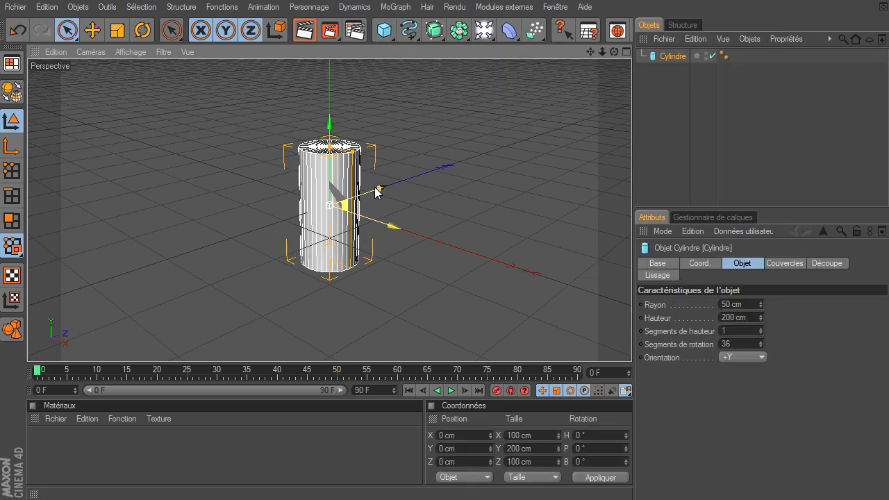
{"action": "left_click_drag", "start_coordinate": [678, 59], "coordinate": [674, 73], "text": "ctrl"}
{"action": "left_click_drag", "start_coordinate": [351, 151], "coordinate": [329, 17]}
Add a cylinder oriented along +X at about Y -111.5 cm and place a copy of it at about Y 297.7 cm
{"action": "left_click_drag", "start_coordinate": [590, 53], "coordinate": [594, 115]}
{"action": "left_click_drag", "start_coordinate": [384, 30], "coordinate": [707, 51]}
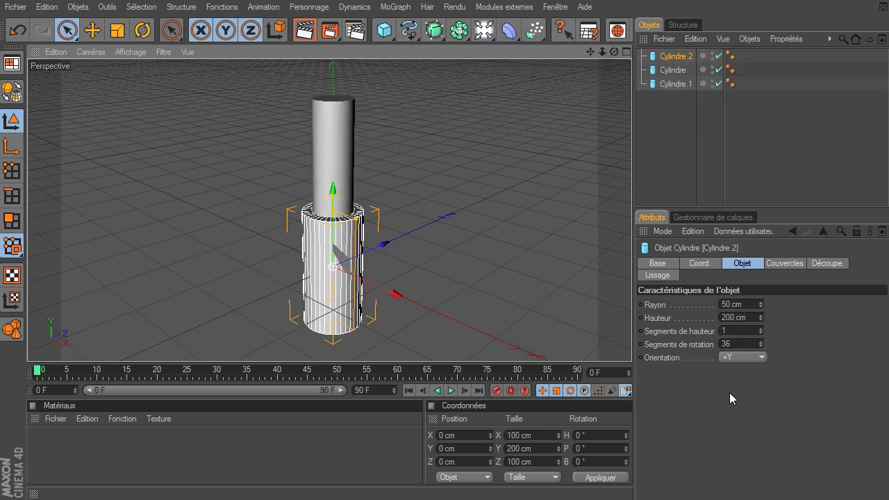
{"action": "left_click", "coordinate": [737, 356]}
{"action": "left_click", "coordinate": [739, 373]}
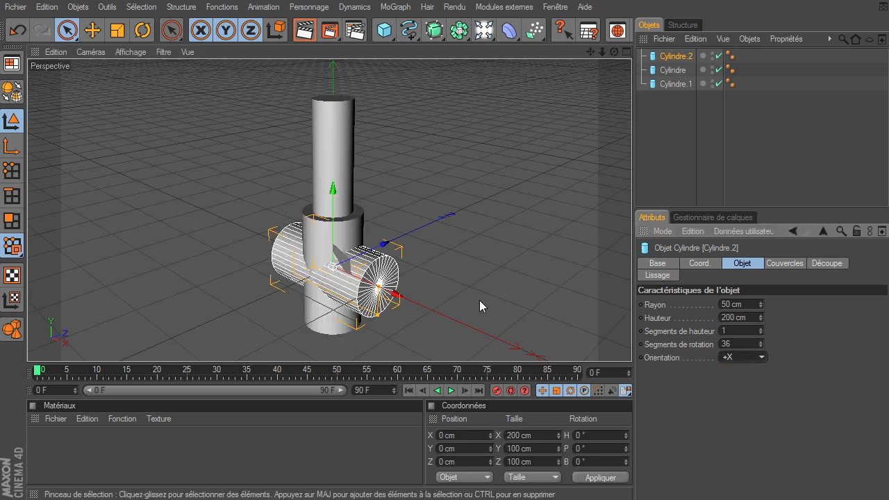
{"action": "left_click_drag", "start_coordinate": [333, 192], "coordinate": [333, 247]}
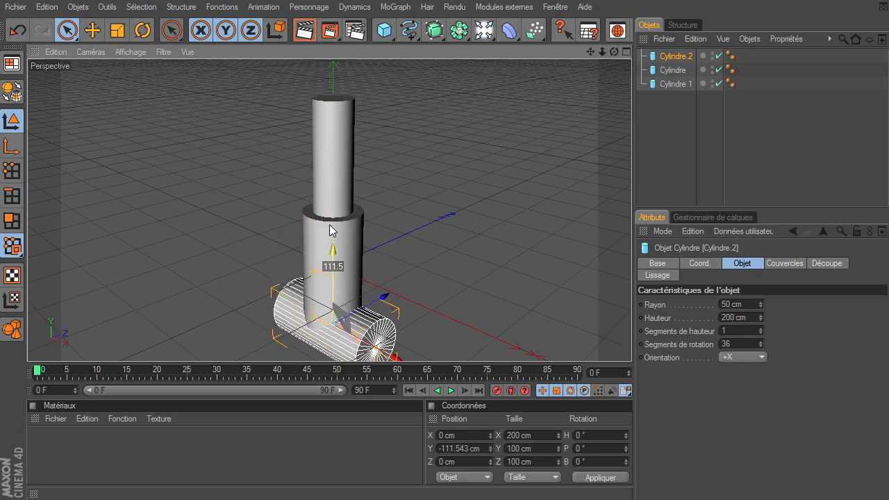
{"action": "mouse_move", "coordinate": [681, 57]}
{"action": "left_mouse_down", "text": "ctrl"}
{"action": "mouse_move", "coordinate": [672, 105]}
{"action": "mouse_move", "coordinate": [673, 64]}
{"action": "left_mouse_up", "text": "ctrl"}
{"action": "left_click_drag", "start_coordinate": [332, 250], "coordinate": [333, 12]}
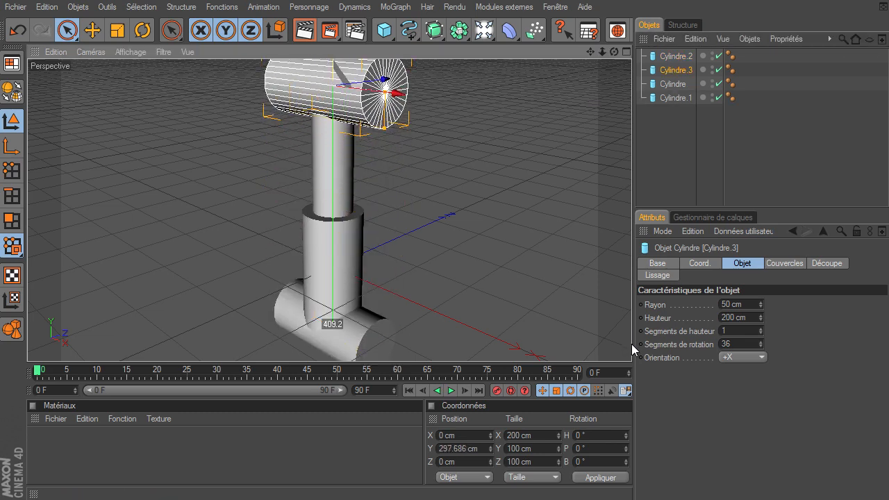
{"action": "left_click", "coordinate": [671, 84]}
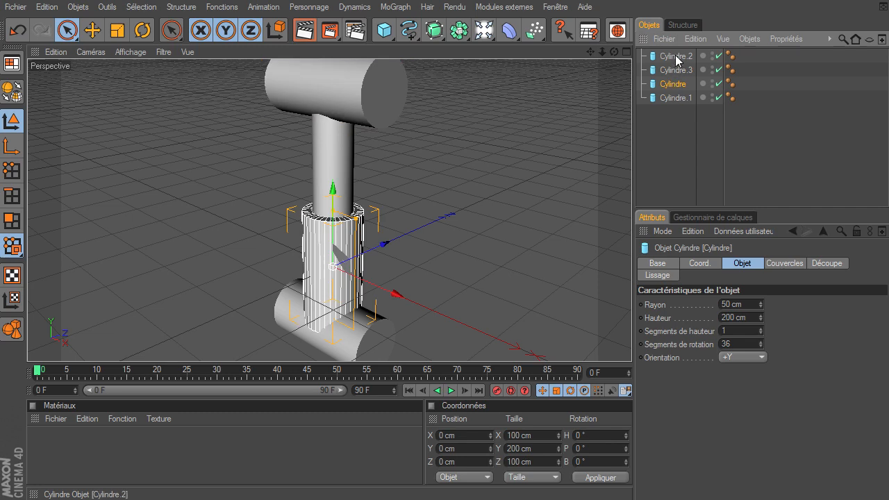
{"action": "left_click", "coordinate": [675, 56]}
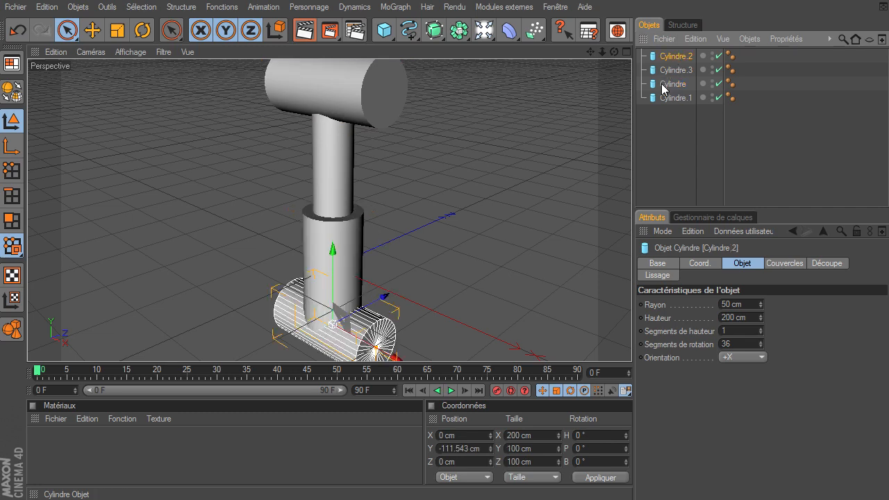
{"action": "left_click", "coordinate": [663, 84], "text": "ctrl"}
{"action": "left_click", "coordinate": [673, 122]}
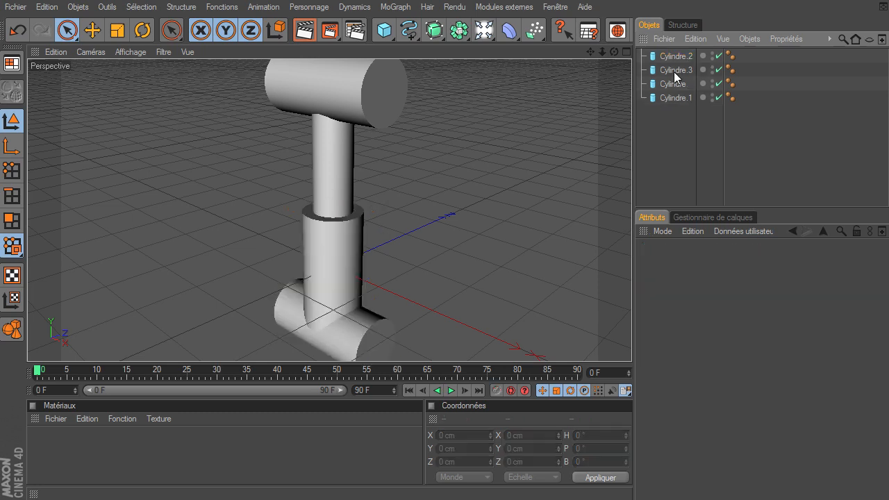
{"action": "left_click_drag", "start_coordinate": [678, 59], "coordinate": [680, 79]}
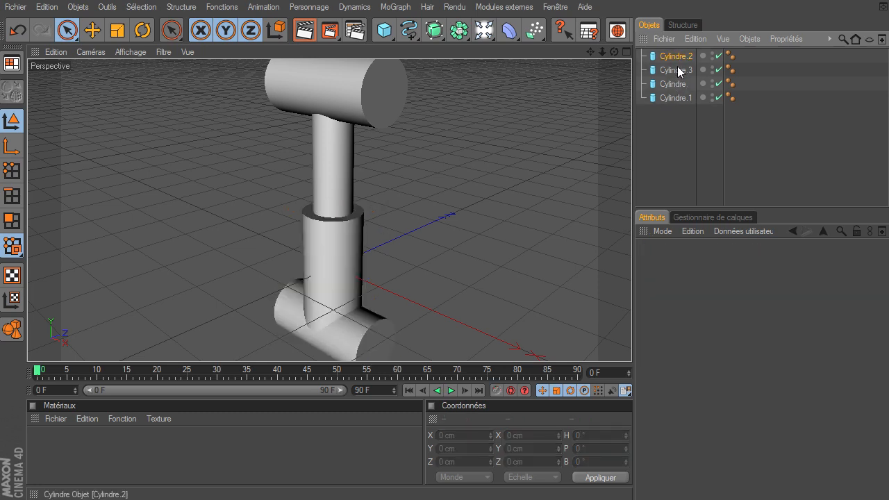
Make Cylindre a child of Cylindre.2 and Cylindre.1 a child of Cylindre.3
{"action": "left_click", "coordinate": [672, 85]}
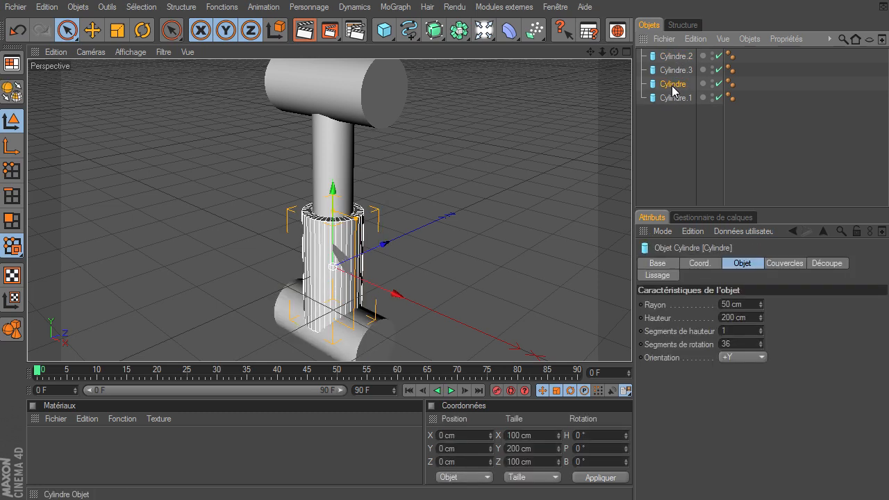
{"action": "left_click_drag", "start_coordinate": [672, 85], "coordinate": [682, 57]}
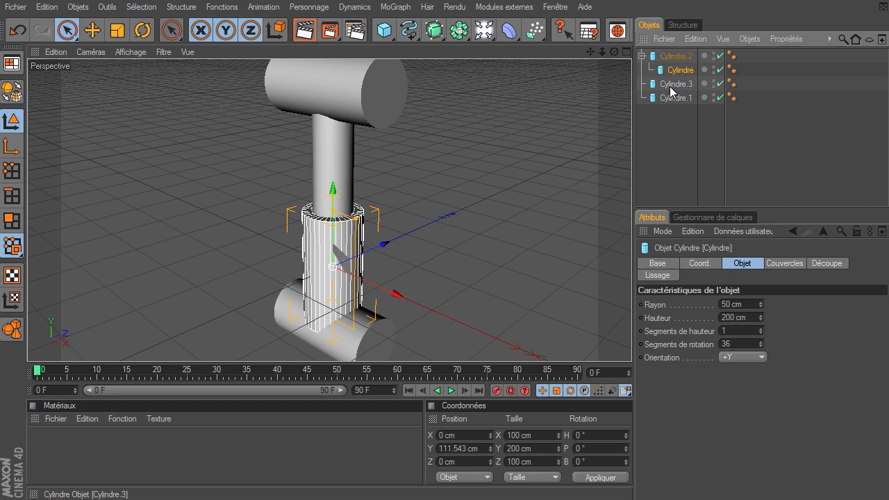
{"action": "left_click", "coordinate": [669, 87]}
{"action": "left_click", "coordinate": [668, 99]}
{"action": "left_click_drag", "start_coordinate": [667, 100], "coordinate": [675, 86]}
{"action": "left_click", "coordinate": [677, 131]}
Examine the position and axes of each parent and child cylinder in the piston assembly
{"action": "left_click", "coordinate": [676, 57]}
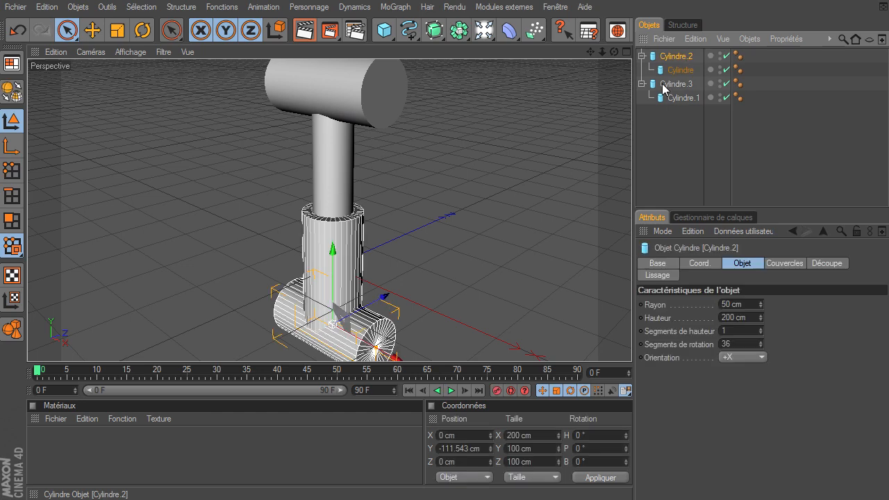
{"action": "left_click_drag", "start_coordinate": [602, 51], "coordinate": [219, 360]}
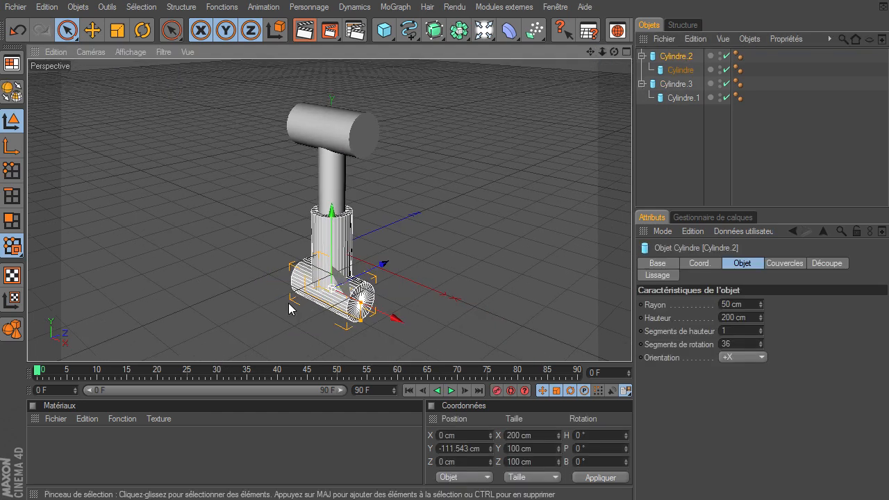
{"action": "left_click", "coordinate": [691, 70]}
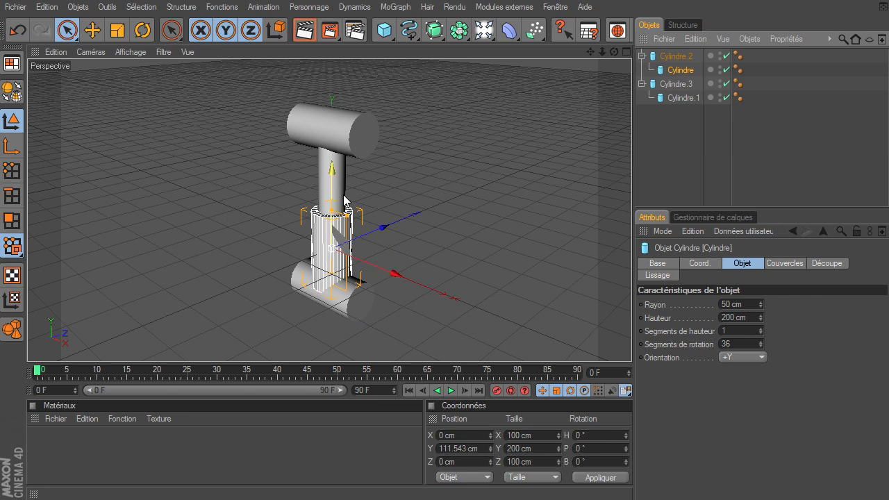
{"action": "left_click", "coordinate": [689, 83]}
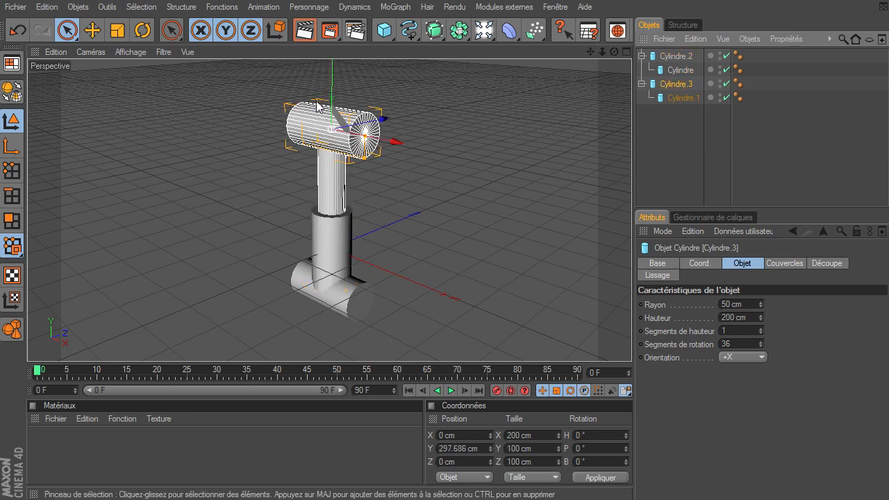
{"action": "left_click", "coordinate": [682, 99]}
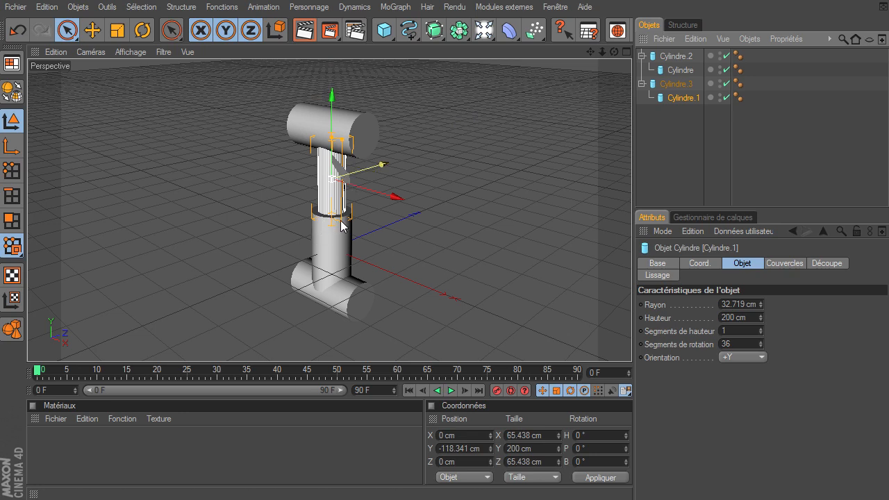
{"action": "left_click", "coordinate": [673, 170]}
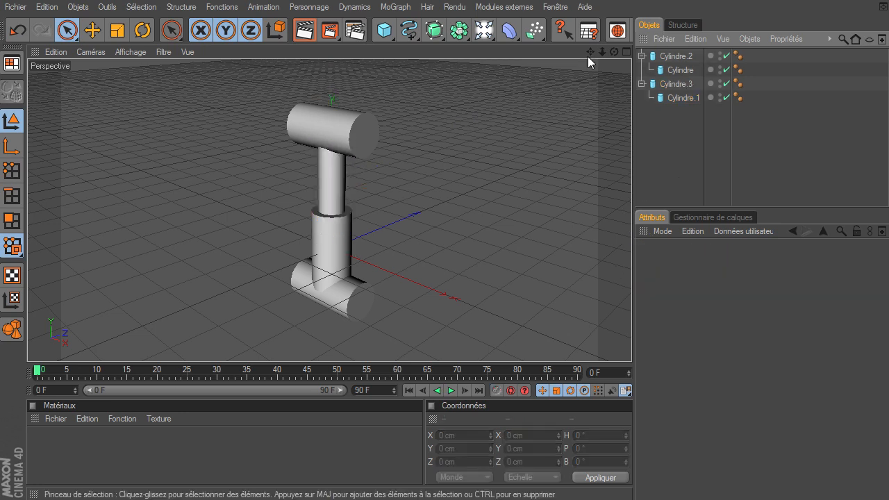
{"action": "left_click_drag", "start_coordinate": [612, 54], "coordinate": [632, 347]}
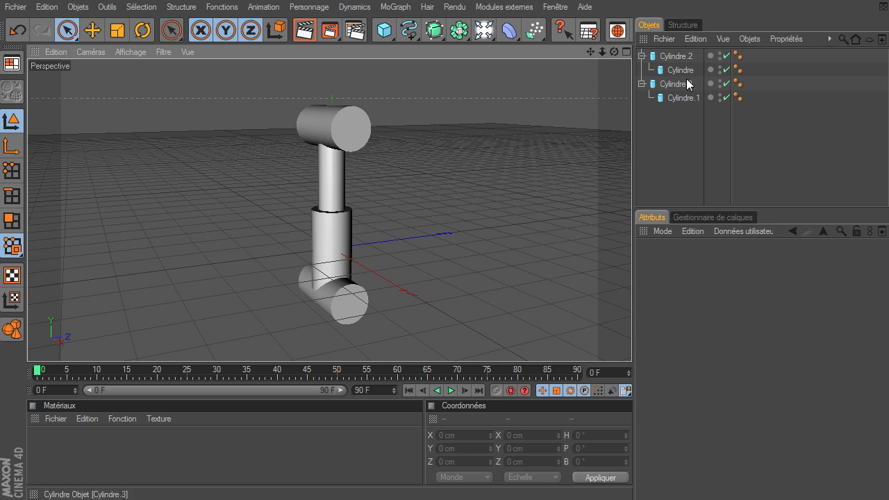
{"action": "left_click", "coordinate": [683, 56]}
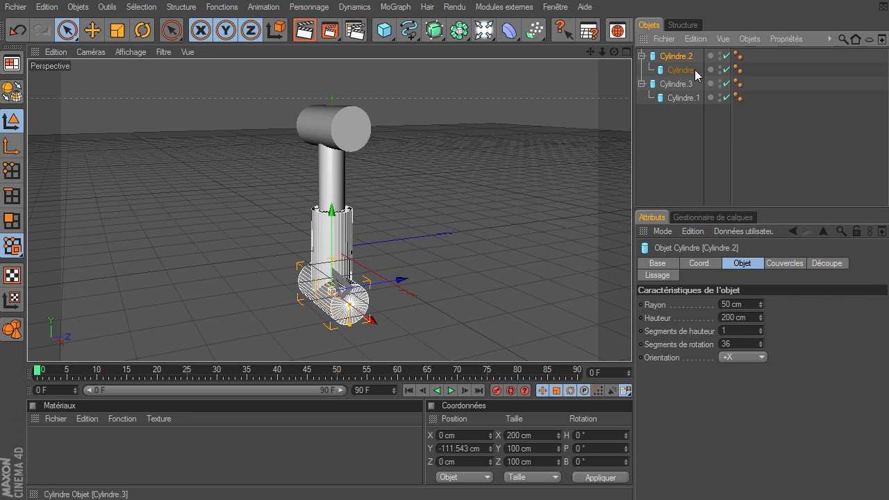
Move Cylindre.3 with its child down along the Y axis to about 214.1 cm
{"action": "left_click", "coordinate": [678, 84]}
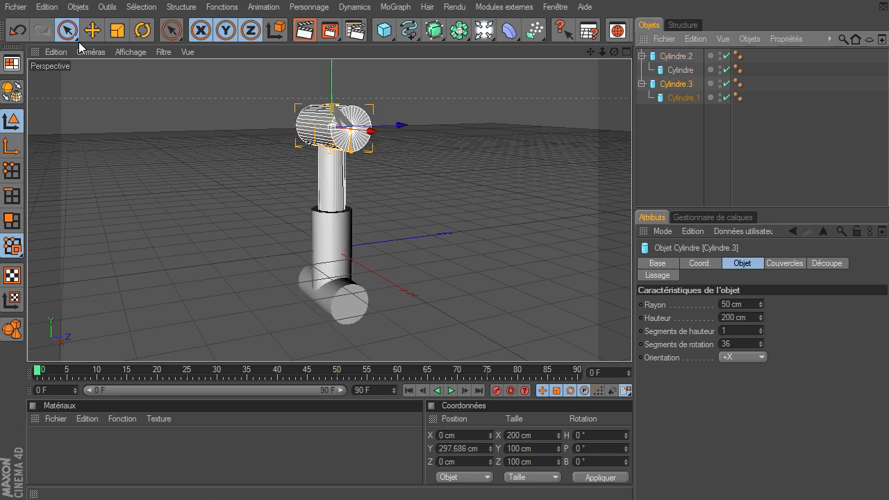
{"action": "left_click", "coordinate": [92, 30]}
{"action": "left_click_drag", "start_coordinate": [334, 104], "coordinate": [631, 347]}
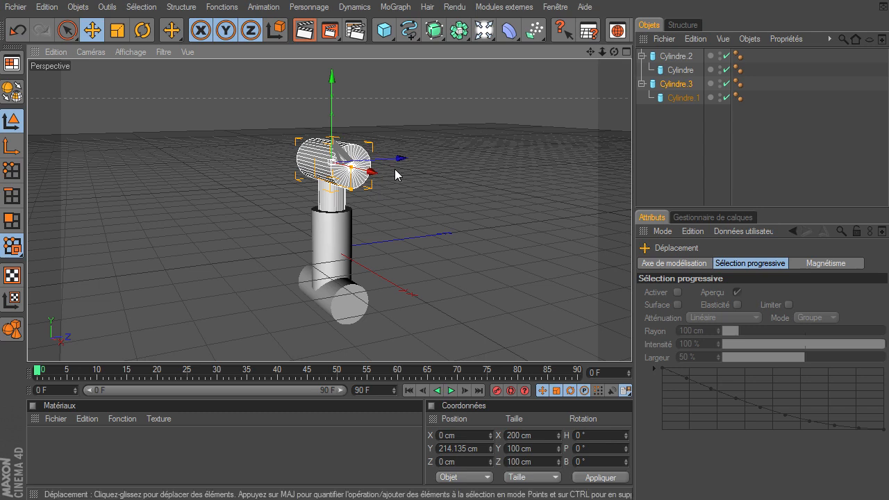
Try moving Cylindre.3 about 133 cm along the Z axis, and undo that move
{"action": "mouse_move", "coordinate": [395, 159]}
{"action": "left_mouse_down"}
{"action": "mouse_move", "coordinate": [417, 158]}
{"action": "mouse_move", "coordinate": [396, 161]}
{"action": "left_mouse_up"}
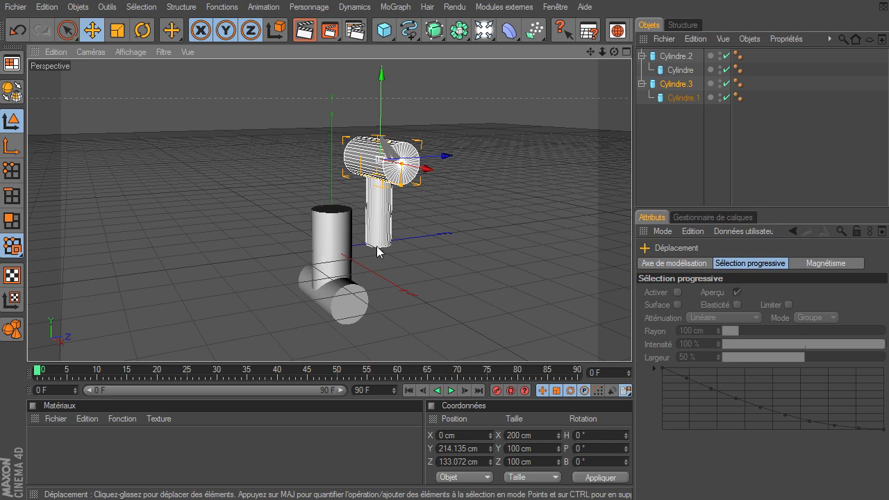
{"action": "key", "text": "ctrl+z"}
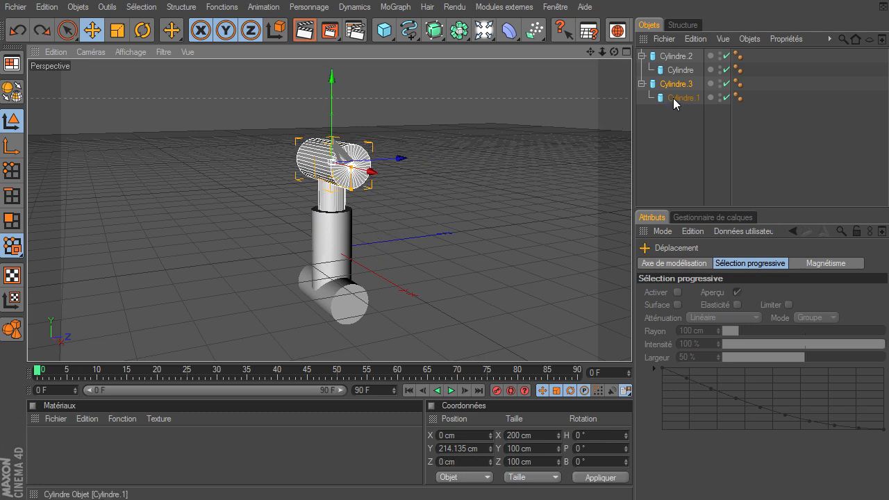
Try tilting Cylindre.2 about its X axis, and tilt Cylindre.3 with its child to a pitch of -35°
{"action": "left_click", "coordinate": [686, 61]}
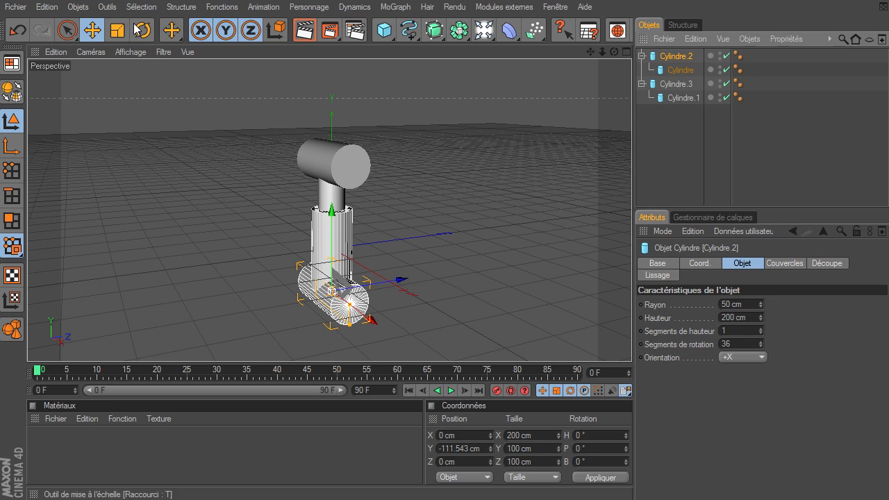
{"action": "left_click", "coordinate": [142, 30]}
{"action": "left_click_drag", "start_coordinate": [297, 267], "coordinate": [324, 257]}
{"action": "left_click", "coordinate": [678, 83]}
{"action": "left_click_drag", "start_coordinate": [298, 185], "coordinate": [283, 161]}
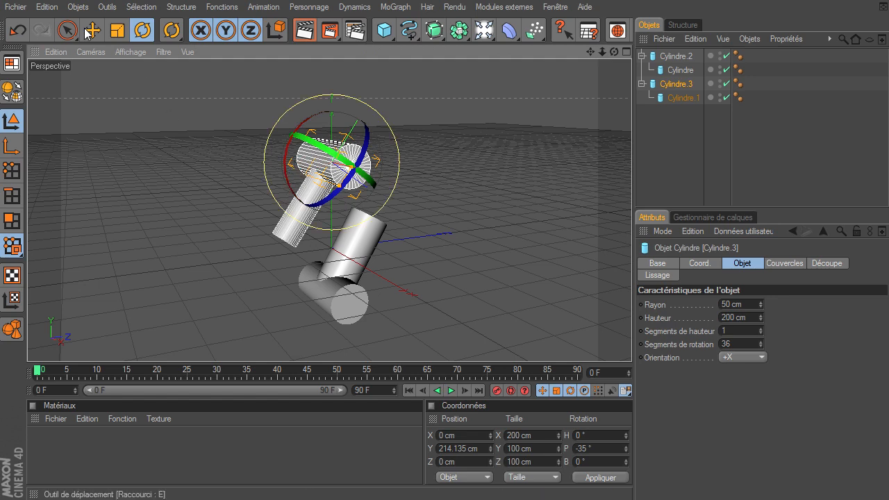
Try realigning the piston by moving Cylindre.3 to about 217.6 cm on Y and 215.4 cm on Z
{"action": "left_click", "coordinate": [105, 39]}
{"action": "left_click_drag", "start_coordinate": [345, 179], "coordinate": [632, 343]}
{"action": "left_click_drag", "start_coordinate": [417, 143], "coordinate": [444, 99]}
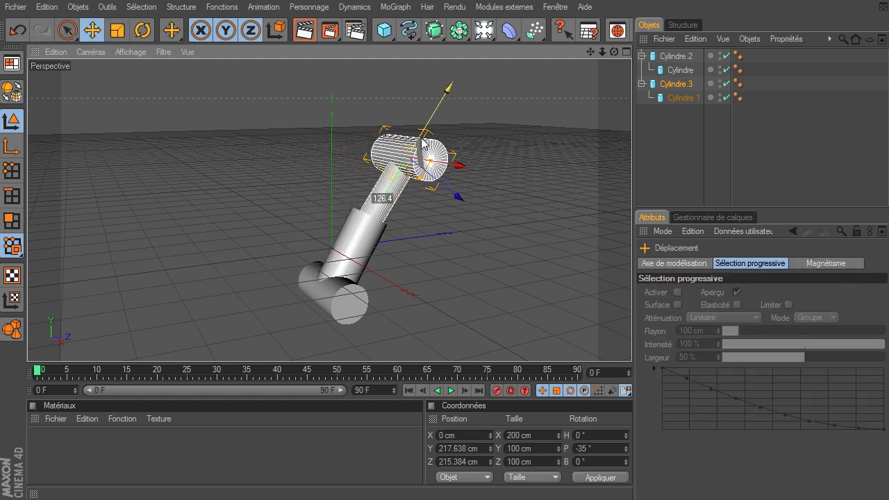
Undo the rotations of both parent cylinders and the moves of Cylindre.3, leaving nothing selected
{"action": "key", "text": "ctrl+z"}
{"action": "key", "text": "ctrl+z"}
{"action": "key", "text": "ctrl+z"}
{"action": "key", "text": "ctrl+z"}
{"action": "key", "text": "ctrl+z"}
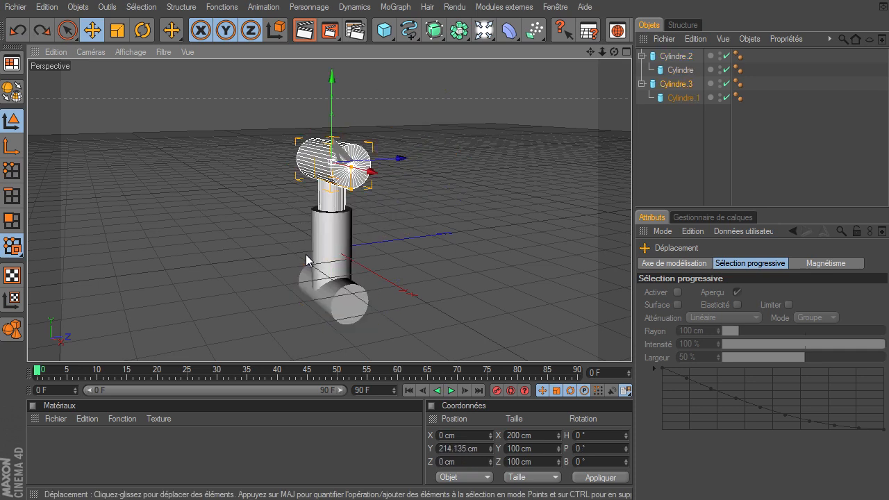
{"action": "left_click", "coordinate": [668, 147]}
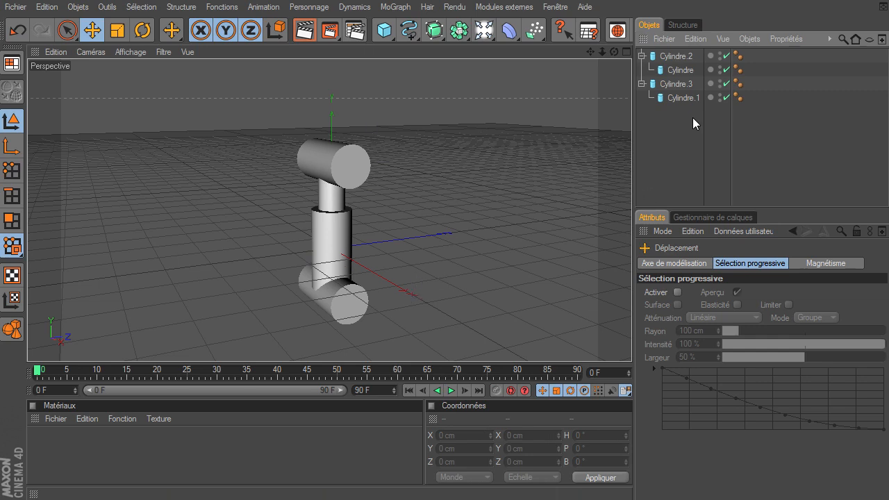
Add a Cible property to Cylindre.2 with Cylindre.3 as its target
{"action": "left_click", "coordinate": [667, 55]}
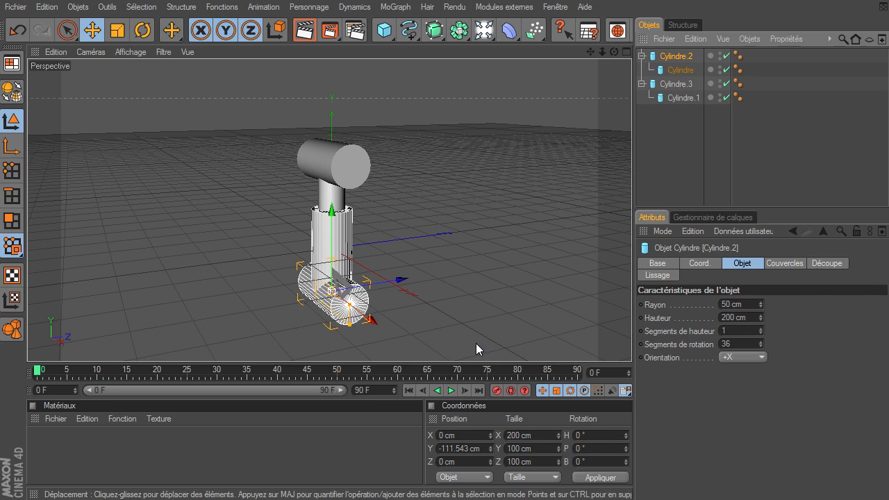
{"action": "right_click", "coordinate": [656, 61]}
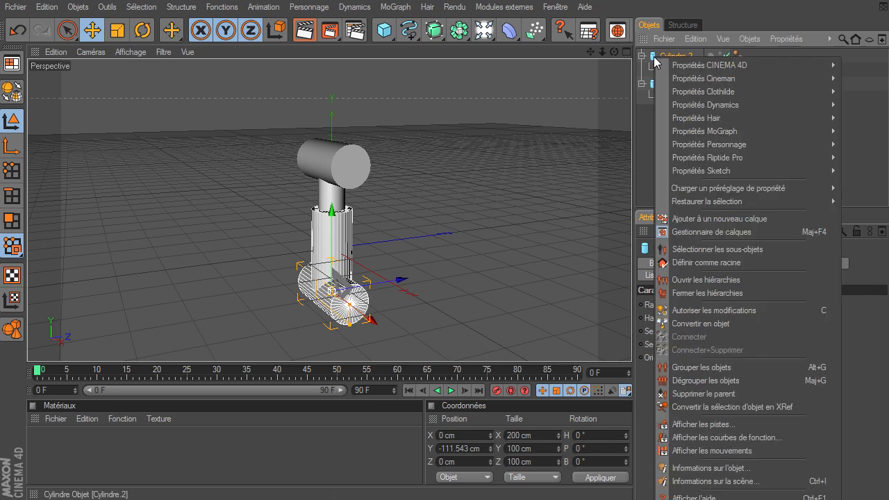
{"action": "mouse_move", "coordinate": [688, 70]}
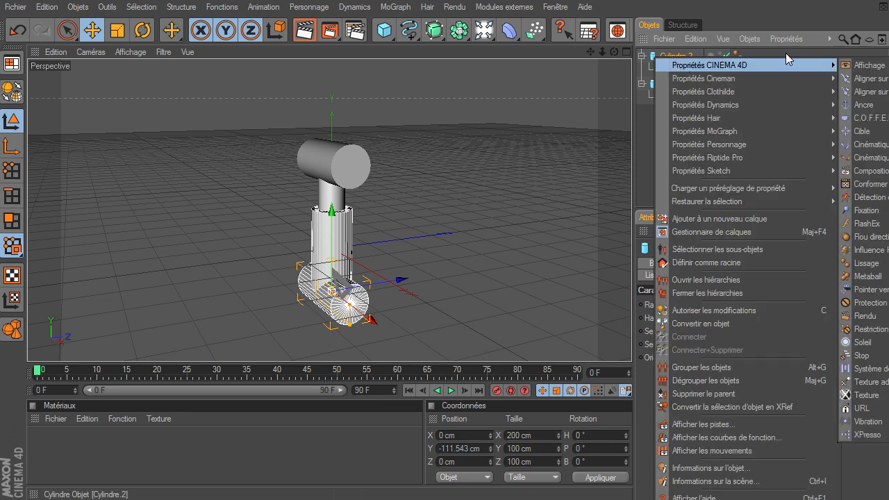
{"action": "left_click", "coordinate": [855, 132]}
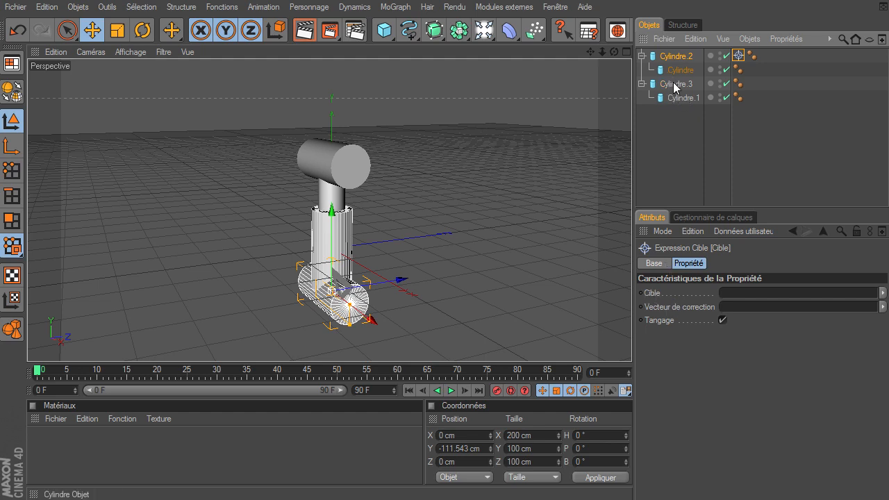
{"action": "left_click_drag", "start_coordinate": [766, 280], "coordinate": [762, 294]}
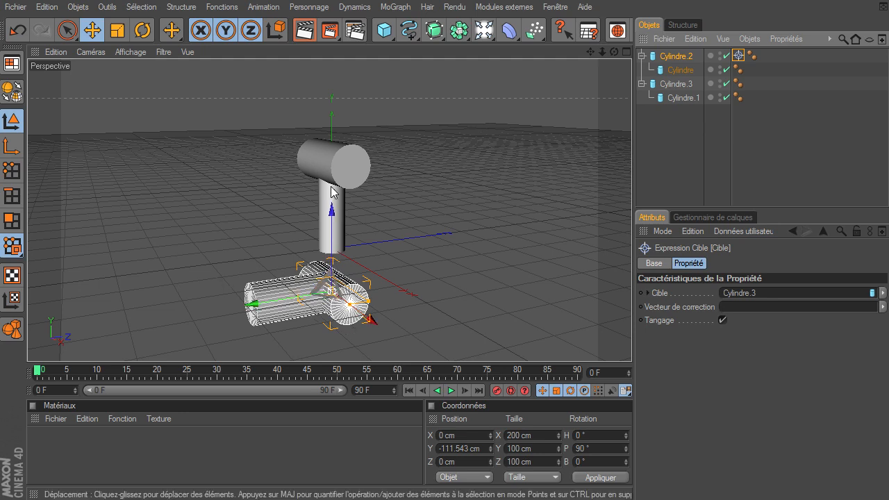
Rotate only the object axis of Cylindre.2 about X so its child cylinder stands upright in line with Cylindre.3
{"action": "left_click", "coordinate": [12, 147]}
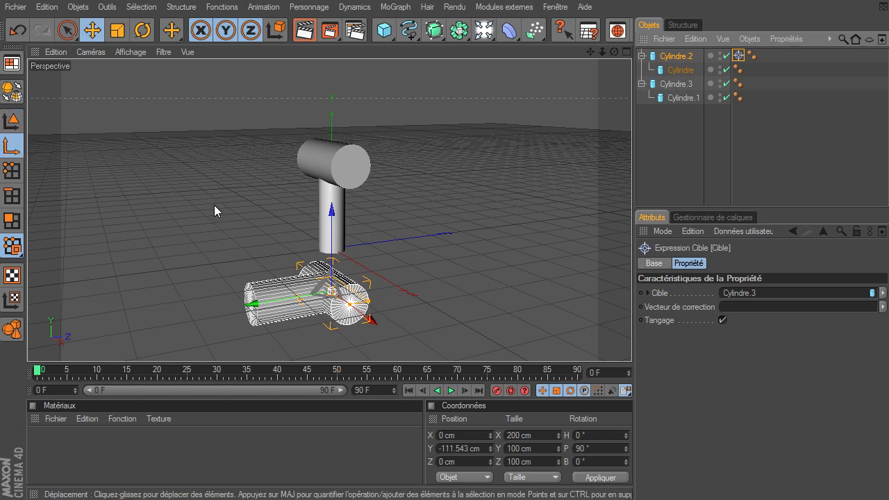
{"action": "left_click", "coordinate": [143, 30]}
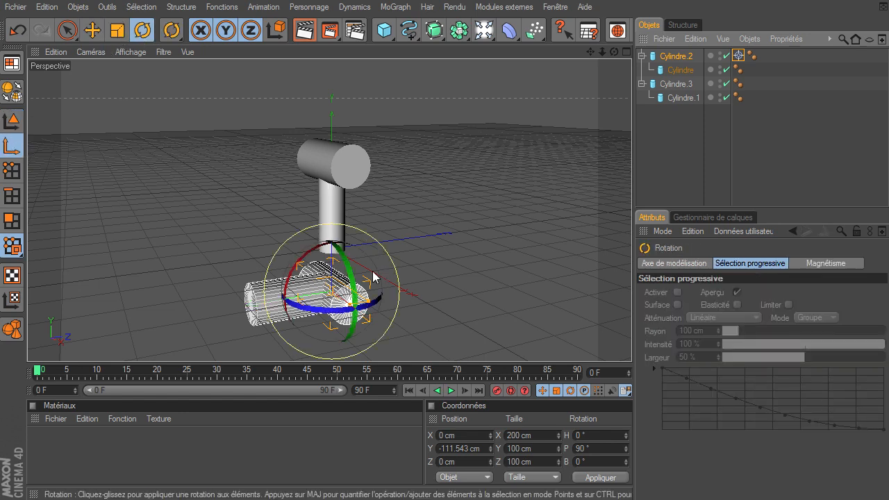
{"action": "left_click_drag", "start_coordinate": [314, 256], "coordinate": [296, 314]}
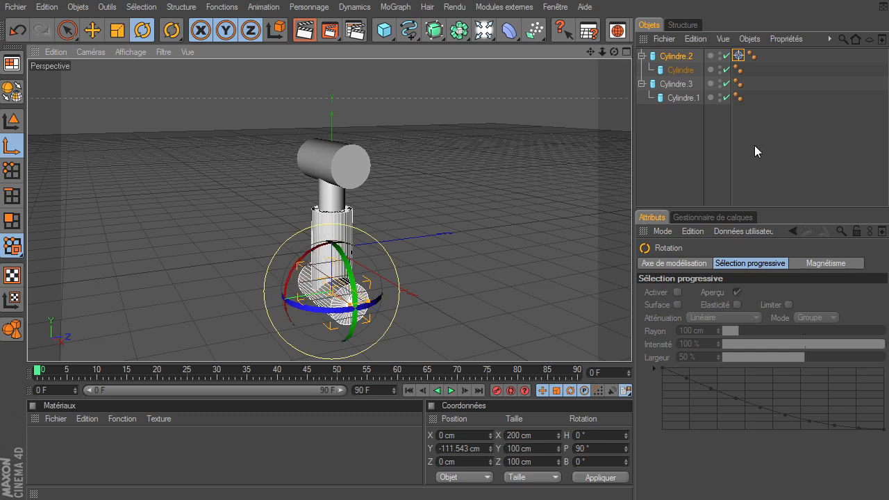
{"action": "left_click", "coordinate": [11, 121]}
{"action": "left_click", "coordinate": [668, 158]}
Try moving Cylindre.2 to about 441.5 cm along the Z axis, and undo that move
{"action": "left_click", "coordinate": [674, 58]}
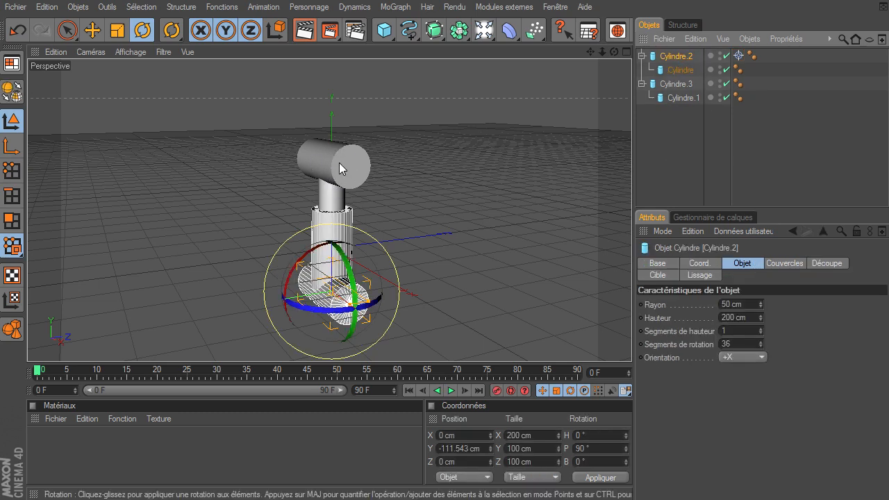
{"action": "left_click", "coordinate": [92, 30]}
{"action": "left_click_drag", "start_coordinate": [251, 309], "coordinate": [632, 344]}
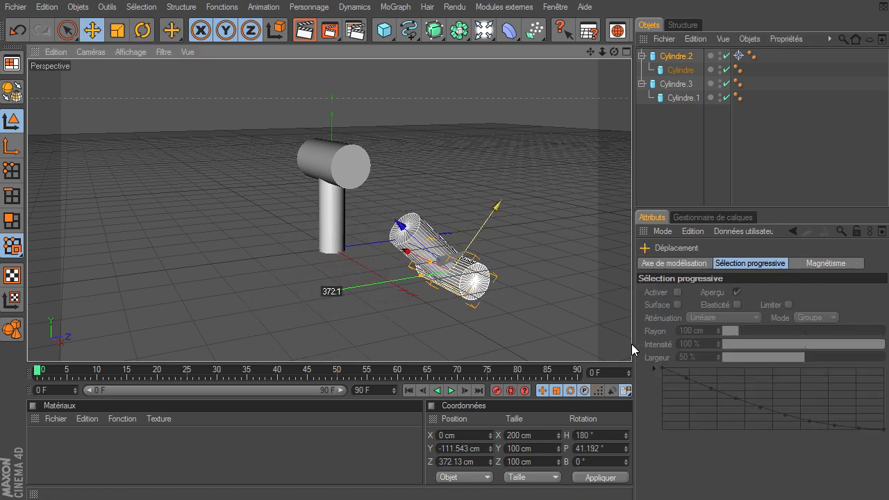
{"action": "left_click", "coordinate": [335, 163]}
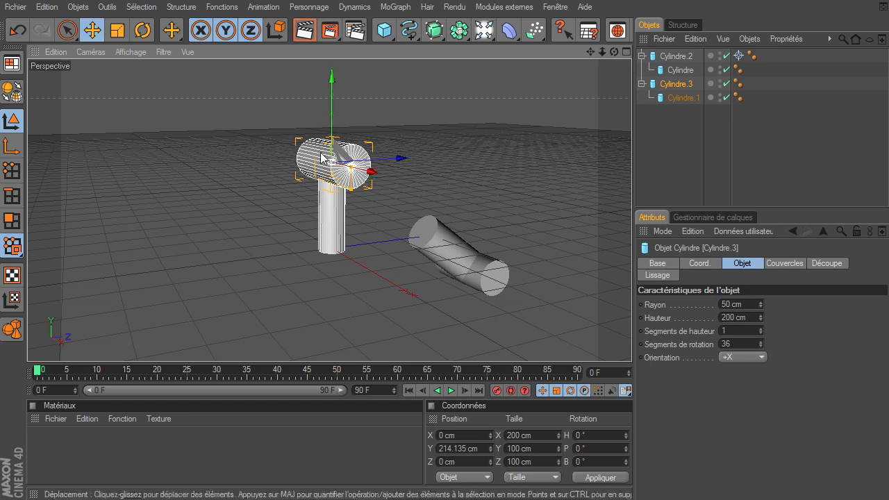
{"action": "left_click", "coordinate": [672, 58]}
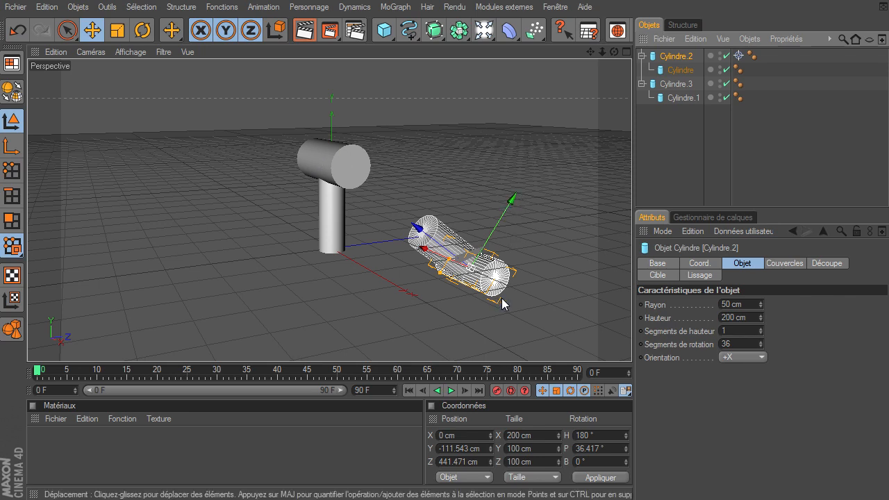
{"action": "key", "text": "ctrl+z"}
{"action": "key", "text": "ctrl+y"}
{"action": "key", "text": "ctrl+y"}
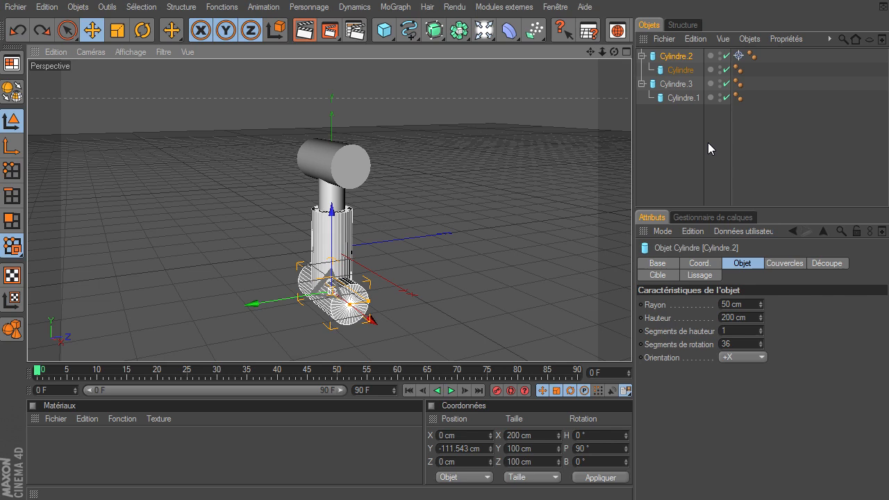
Rotate only the object axis of Cylindre.3 to a pitch of -90° so its Z axis points toward Cylindre.2
{"action": "left_click", "coordinate": [653, 76]}
{"action": "left_click", "coordinate": [662, 83]}
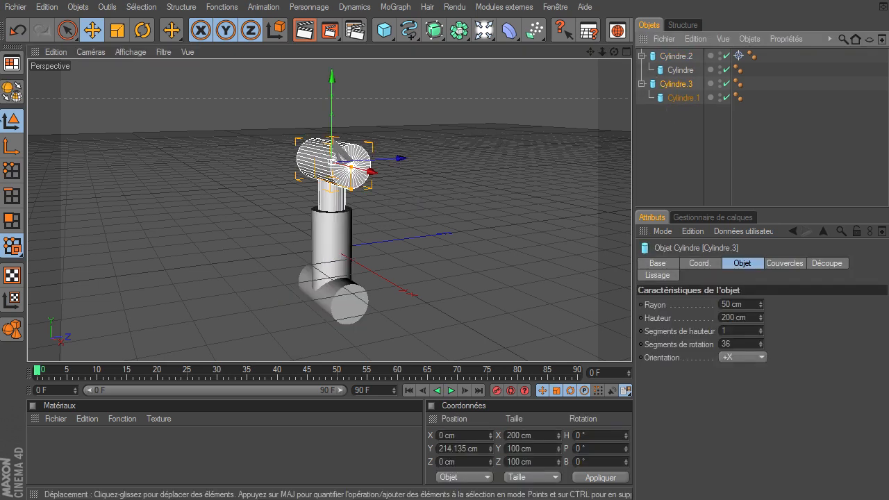
{"action": "left_click", "coordinate": [12, 145]}
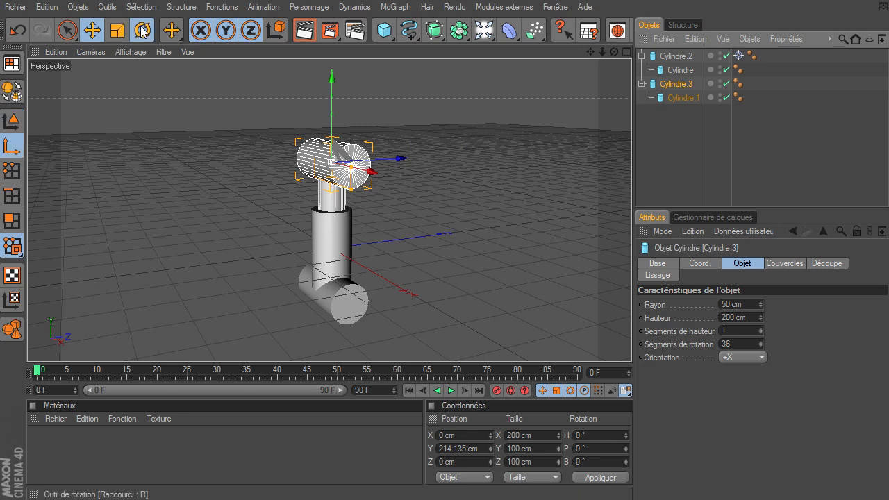
{"action": "left_click", "coordinate": [142, 31]}
{"action": "left_click_drag", "start_coordinate": [296, 147], "coordinate": [358, 101]}
{"action": "left_click", "coordinate": [12, 120]}
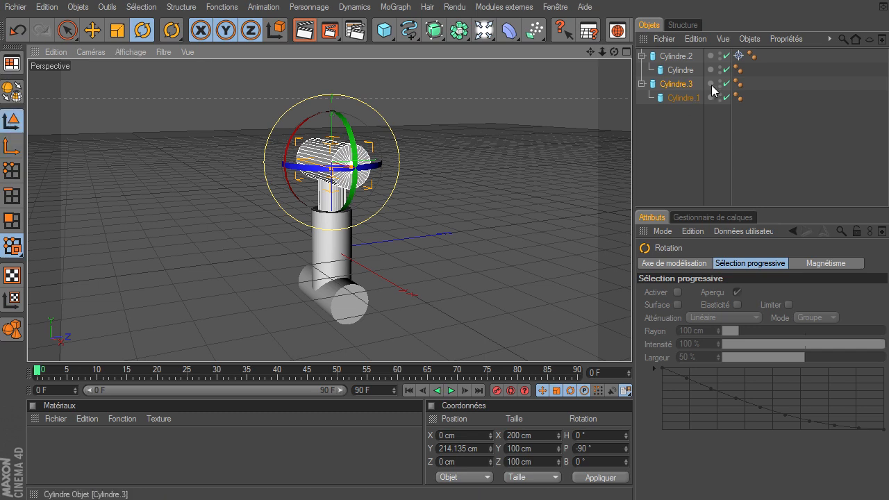
Add a Cible property to Cylindre.3 with Cylindre.2 as its target
{"action": "left_click", "coordinate": [664, 84]}
{"action": "right_click", "coordinate": [669, 86]}
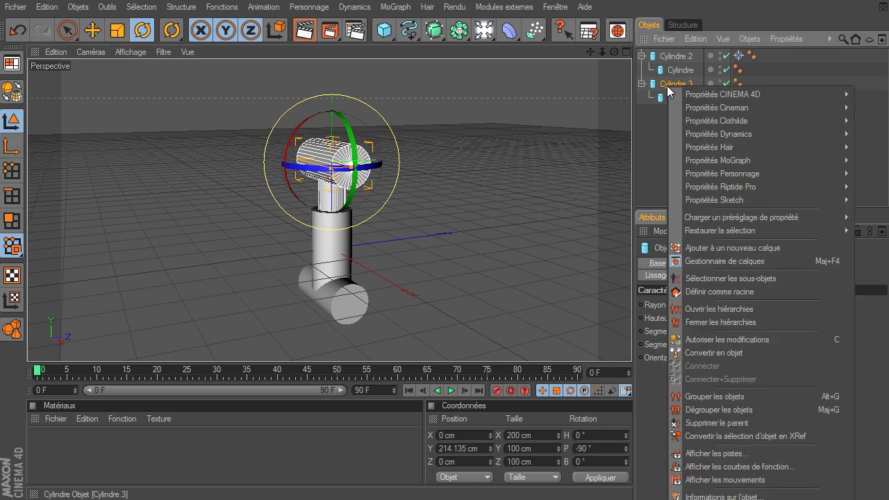
{"action": "mouse_move", "coordinate": [695, 95]}
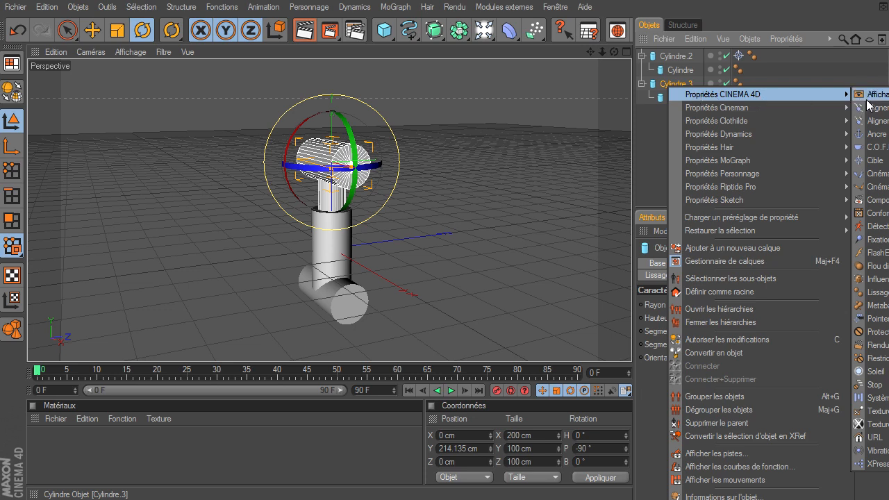
{"action": "left_click", "coordinate": [874, 160]}
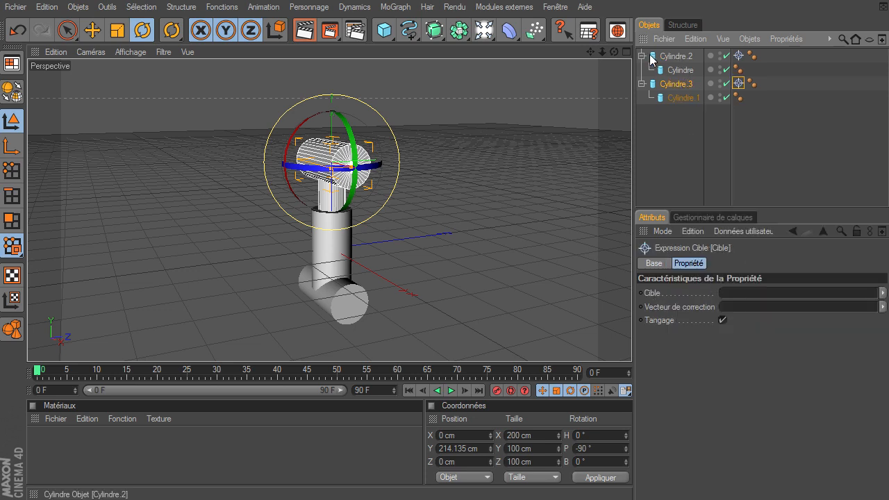
{"action": "left_click_drag", "start_coordinate": [677, 54], "coordinate": [738, 295]}
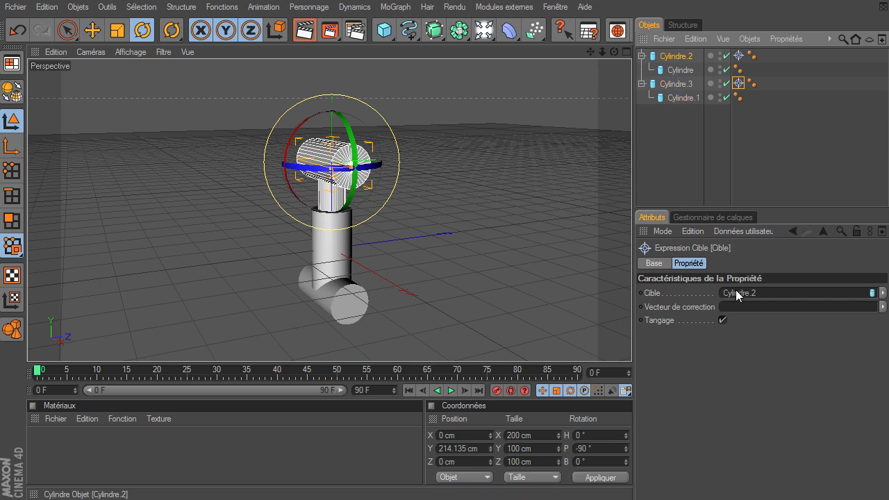
Test the piston by moving Cylindre.2 to about -100.9 cm on Z, and Cylindre.3 to about 171.3 cm on Y and 41.5 cm on Z
{"action": "left_click", "coordinate": [362, 284]}
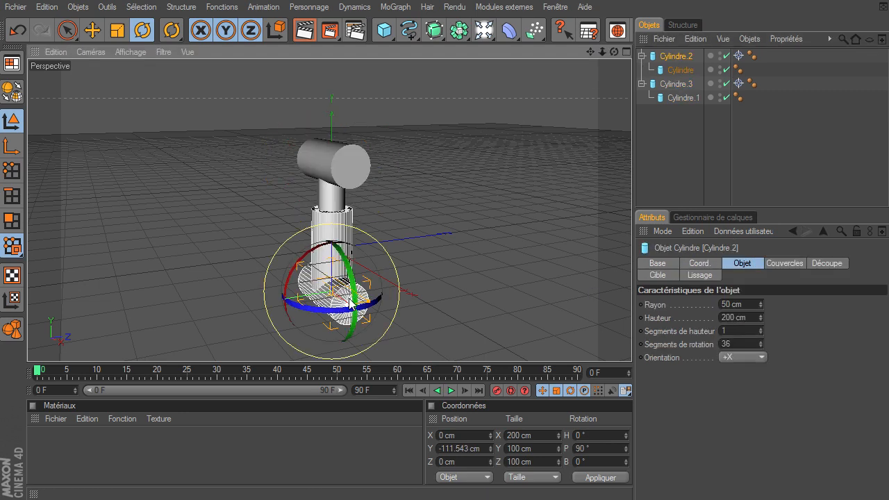
{"action": "left_click", "coordinate": [351, 161]}
{"action": "left_click", "coordinate": [675, 192]}
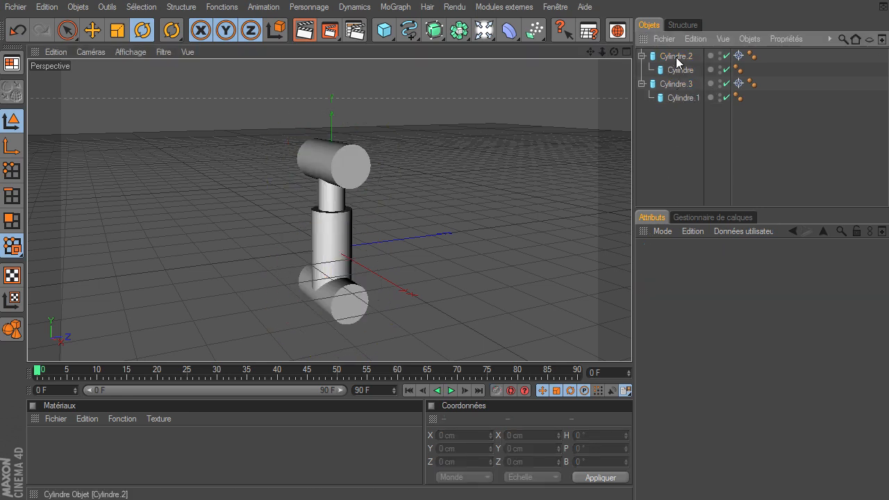
{"action": "left_click", "coordinate": [676, 57]}
{"action": "left_click", "coordinate": [677, 85]}
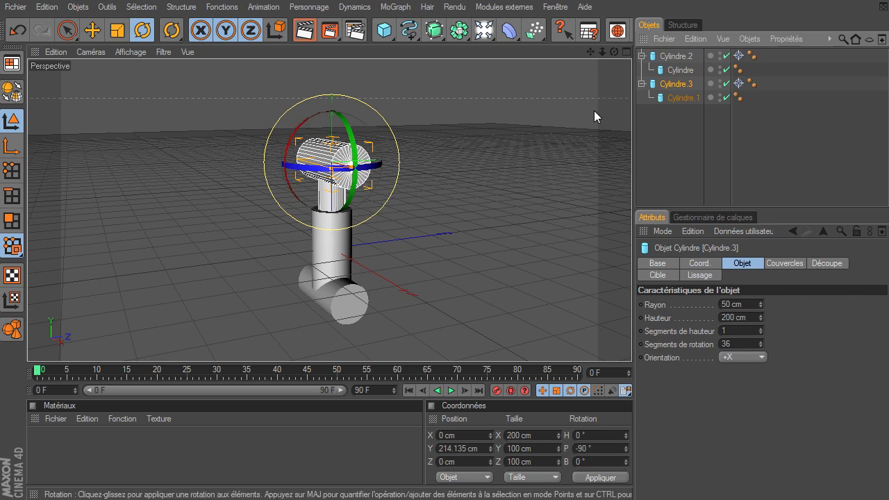
{"action": "left_click", "coordinate": [653, 60]}
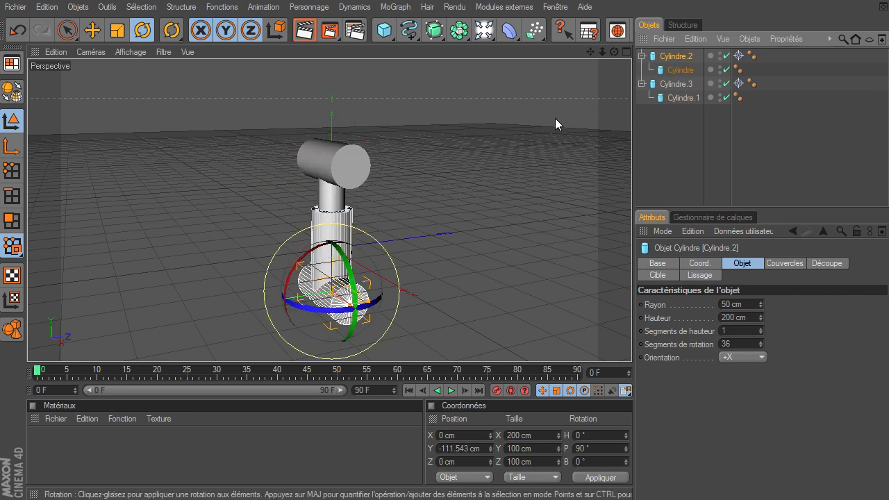
{"action": "left_click", "coordinate": [91, 30]}
{"action": "left_click_drag", "start_coordinate": [277, 298], "coordinate": [631, 344]}
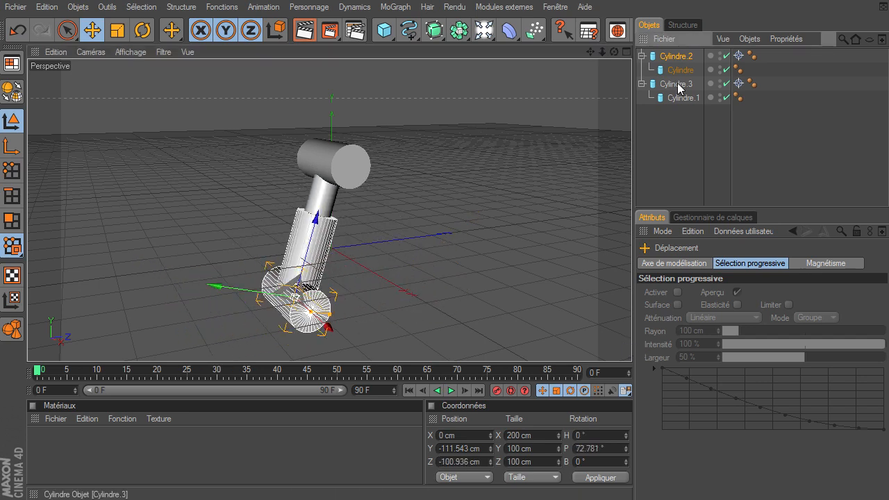
{"action": "left_click", "coordinate": [677, 83]}
{"action": "left_click_drag", "start_coordinate": [282, 146], "coordinate": [275, 173]}
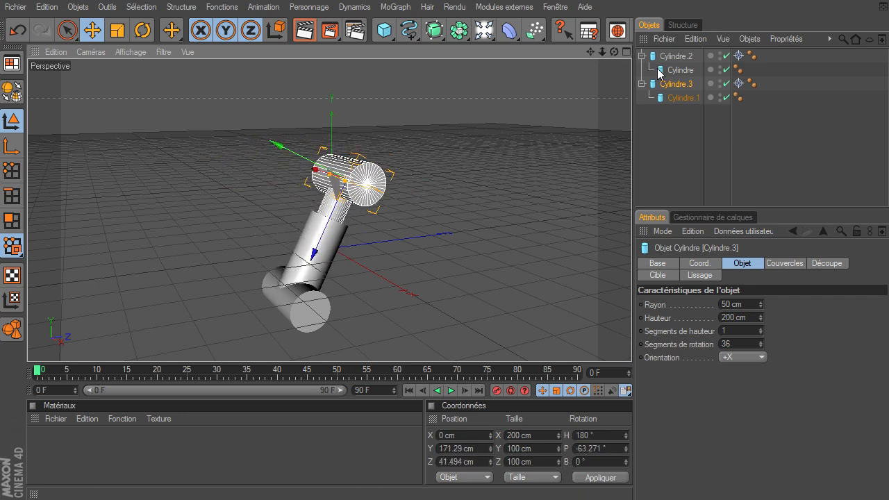
Review the Cible expression's target and the axis orientation of both parent cylinders, Cylindre.2 and Cylindre.3
{"action": "left_click", "coordinate": [738, 83]}
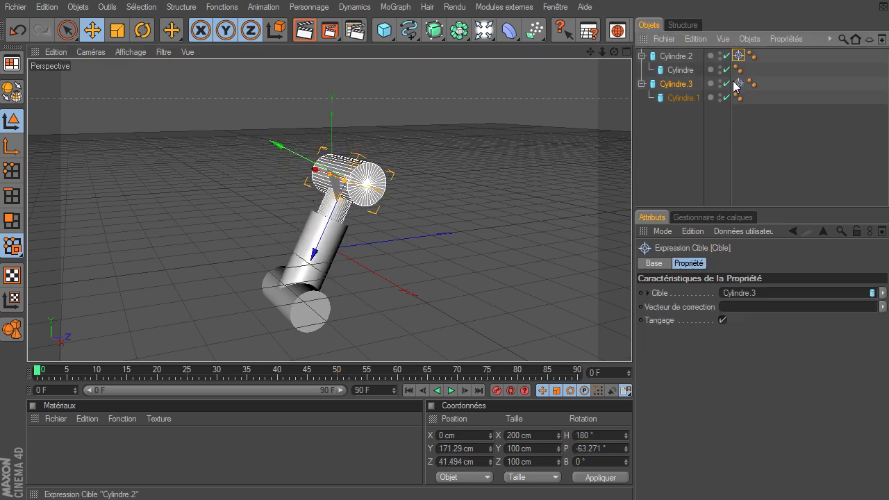
{"action": "left_click", "coordinate": [667, 148]}
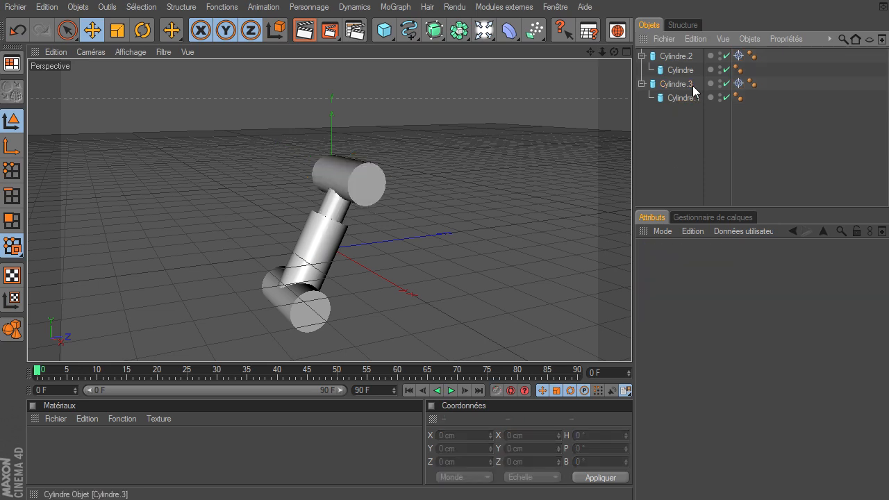
{"action": "left_click", "coordinate": [678, 59]}
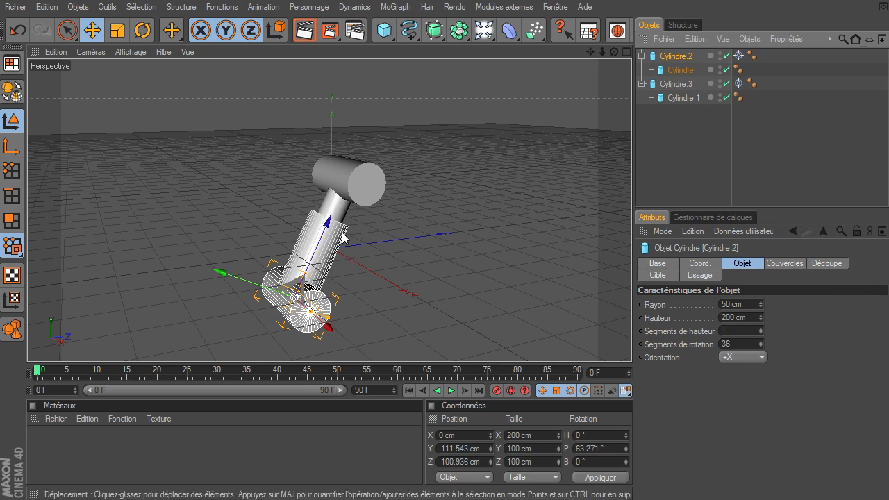
{"action": "left_click", "coordinate": [664, 95]}
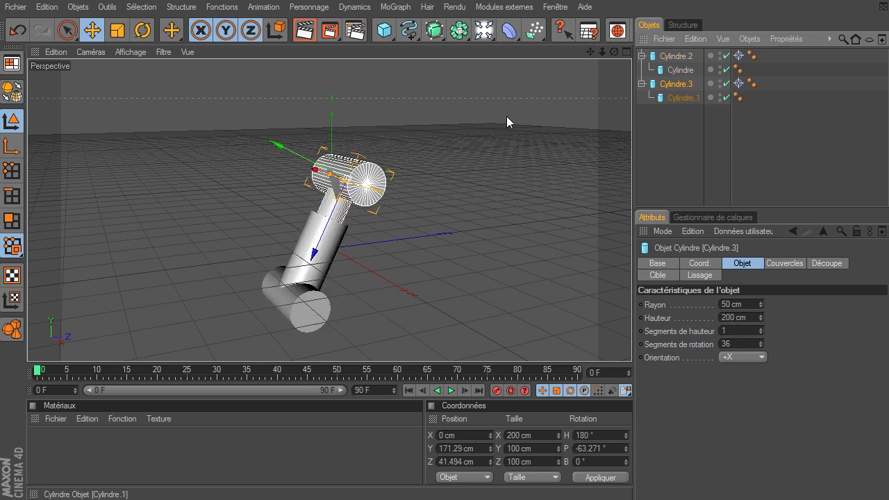
Compare the Cible properties assigned to Cylindre.2 and Cylindre.3
{"action": "left_click", "coordinate": [738, 57]}
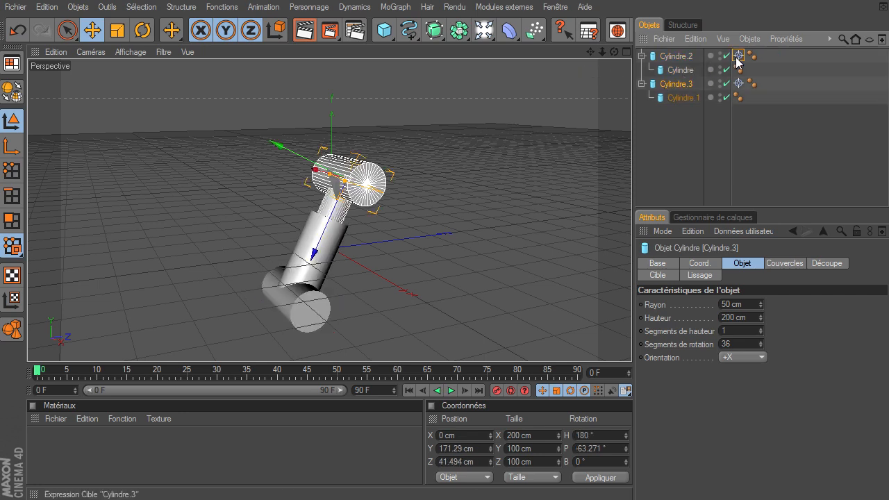
{"action": "left_click", "coordinate": [738, 83]}
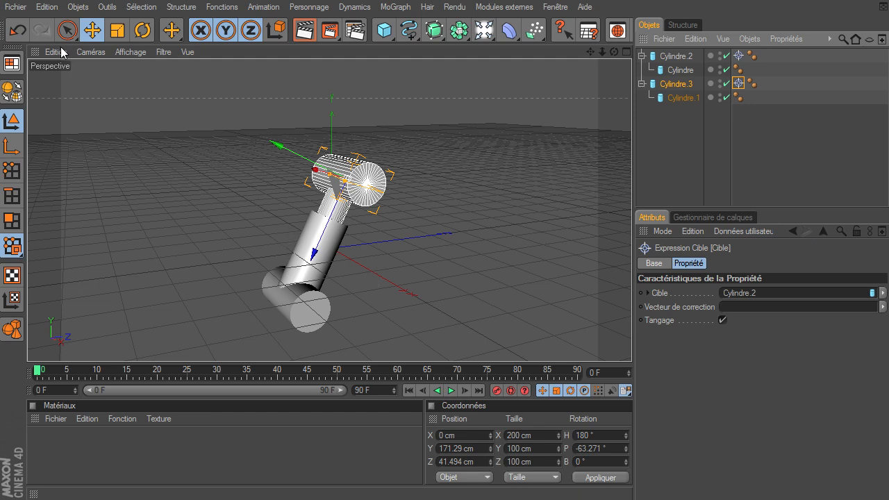
Close the piston project and the cube project (Sans titre 7) without saving their changes
{"action": "left_click", "coordinate": [17, 7]}
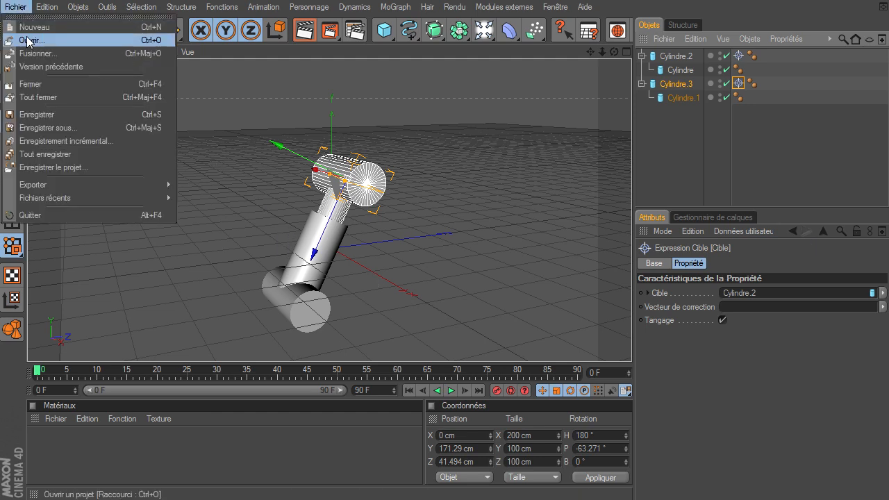
{"action": "left_click", "coordinate": [27, 83]}
{"action": "left_click", "coordinate": [715, 389]}
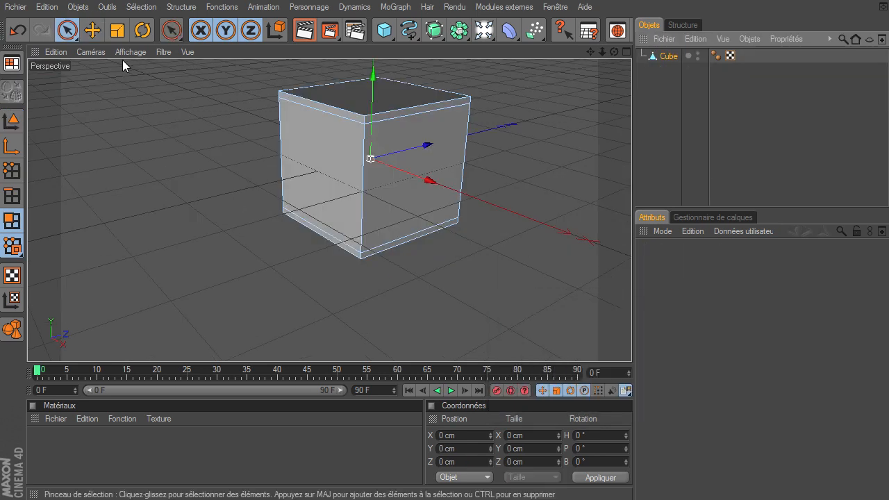
{"action": "left_click", "coordinate": [21, 7]}
{"action": "left_click", "coordinate": [51, 83]}
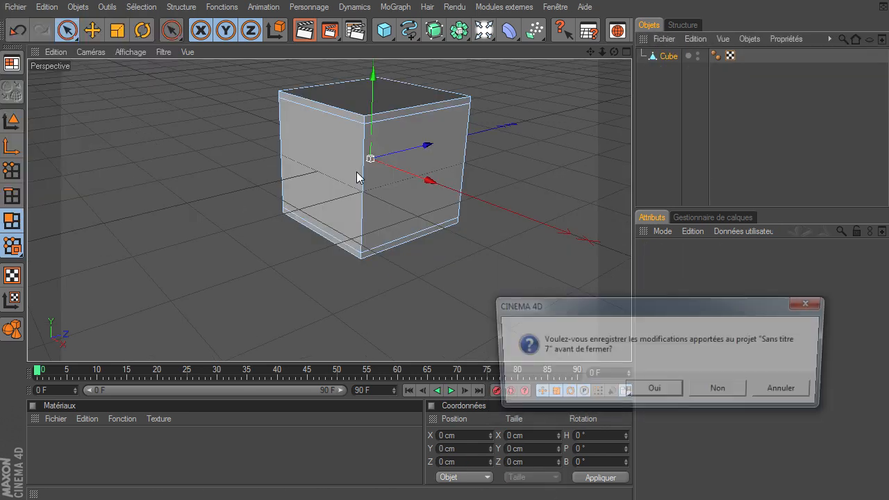
{"action": "left_click", "coordinate": [721, 389]}
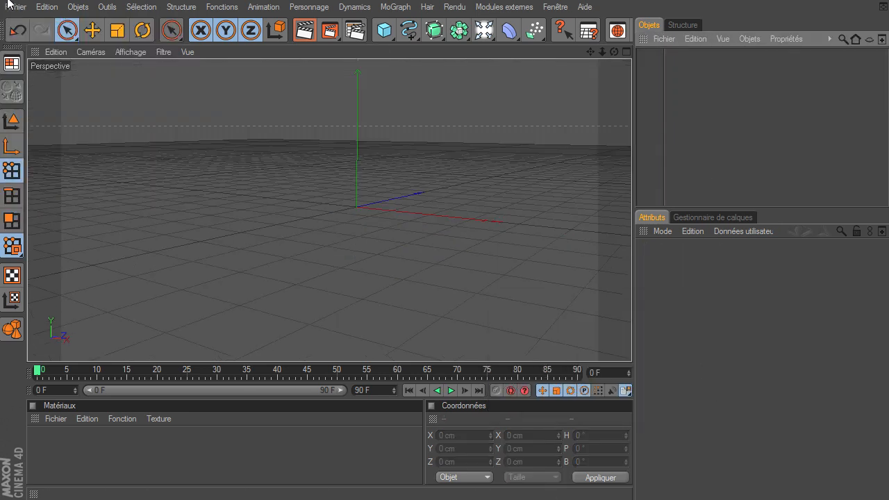
Close all remaining open projects, including potionetflaconnew_0001.c4d, without saving their changes
{"action": "left_click", "coordinate": [559, 7]}
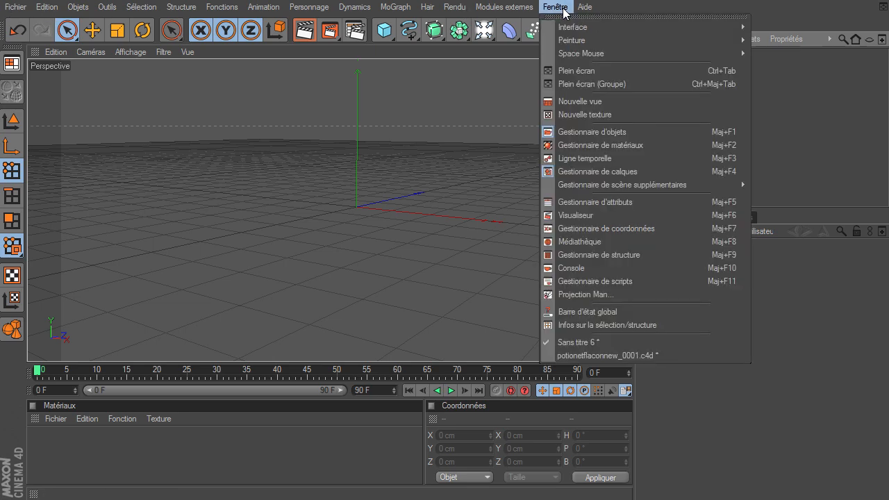
{"action": "left_click", "coordinate": [15, 7]}
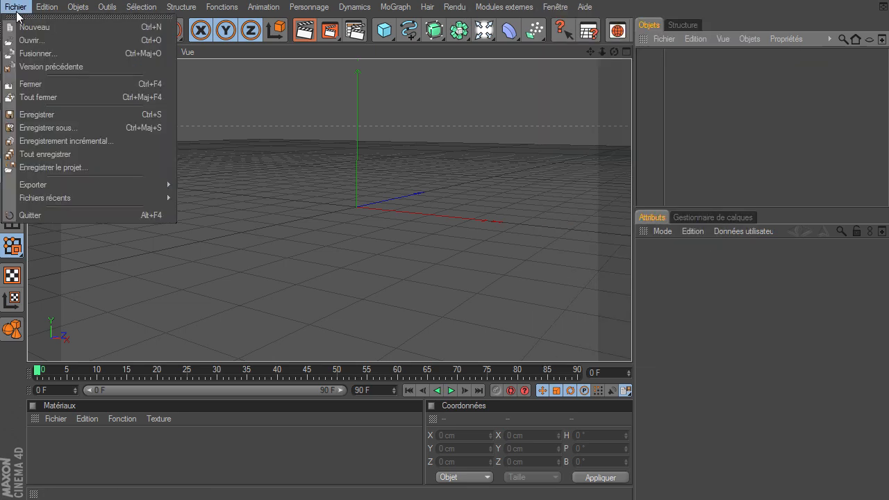
{"action": "left_click", "coordinate": [48, 99]}
{"action": "left_click", "coordinate": [718, 389]}
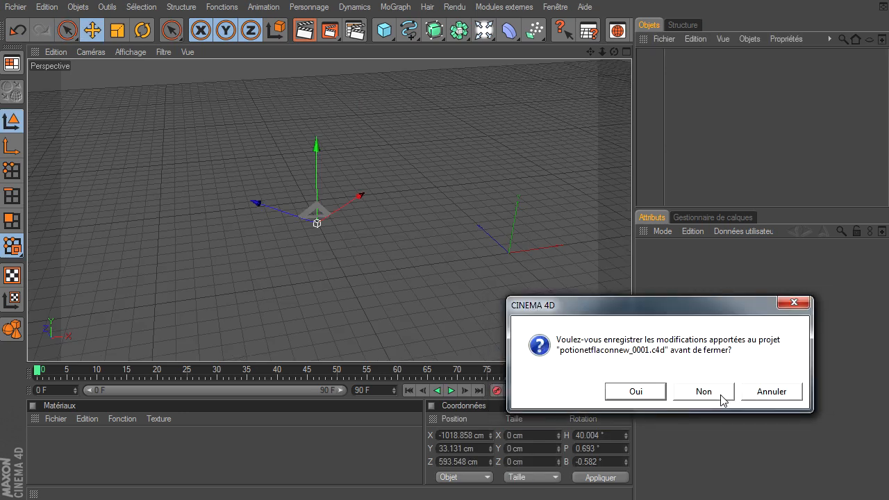
{"action": "left_click", "coordinate": [721, 395]}
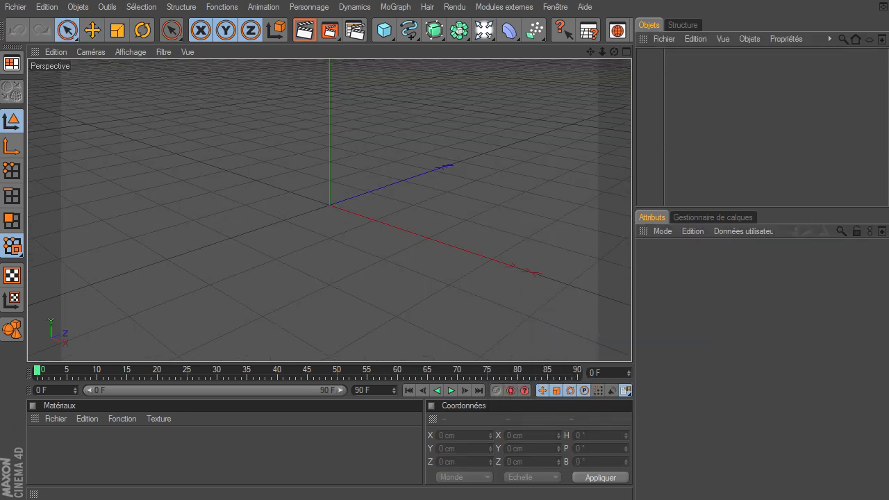
Switch to Chrome, view the C4D Débutant channel banner, and consult YouTube's channel illustration specifications for the recommended image and device area sizes
{"action": "left_click_drag", "start_coordinate": [888, 208], "coordinate": [353, 20]}
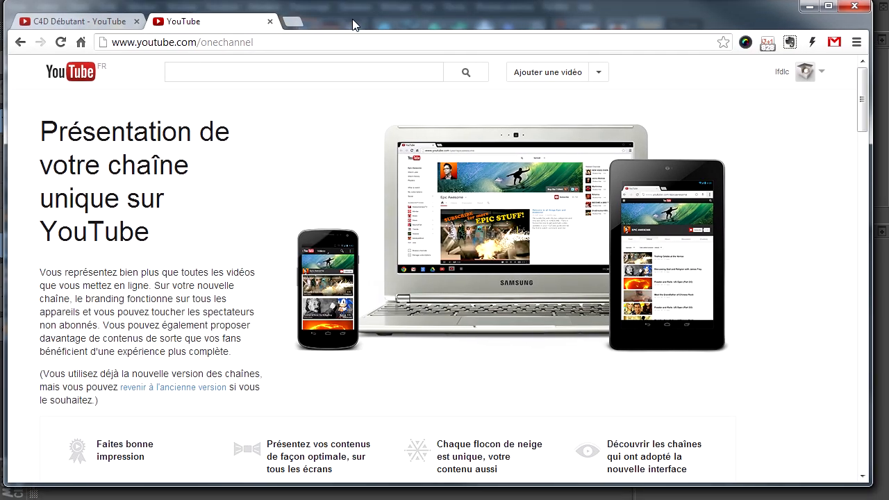
{"action": "left_click", "coordinate": [56, 23]}
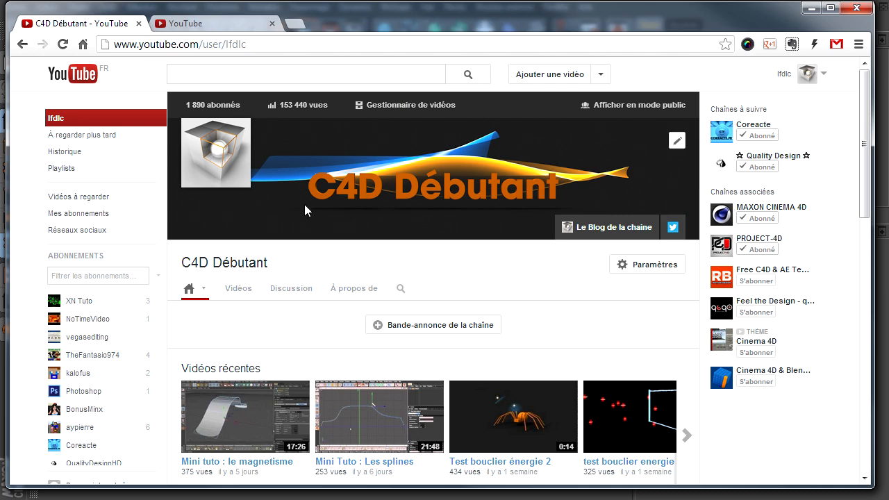
{"action": "left_click", "coordinate": [237, 25]}
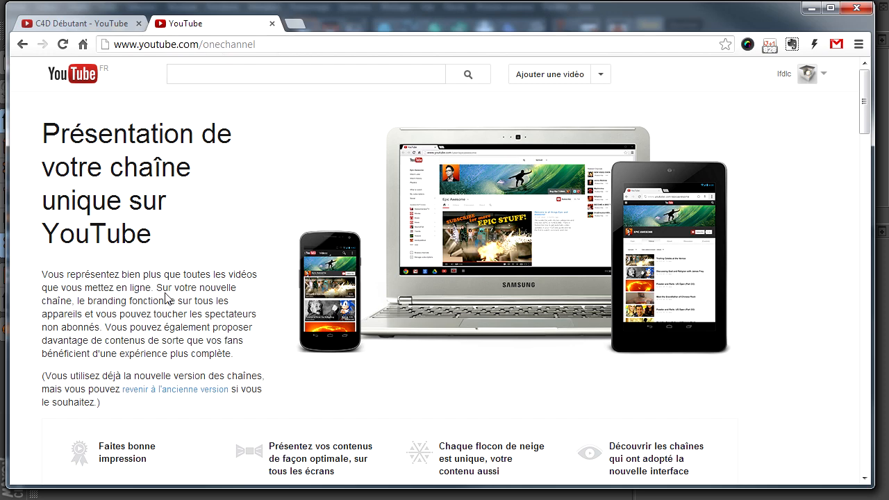
{"action": "scroll", "coordinate": [369, 263], "scroll_direction": "down", "scroll_amount": 10}
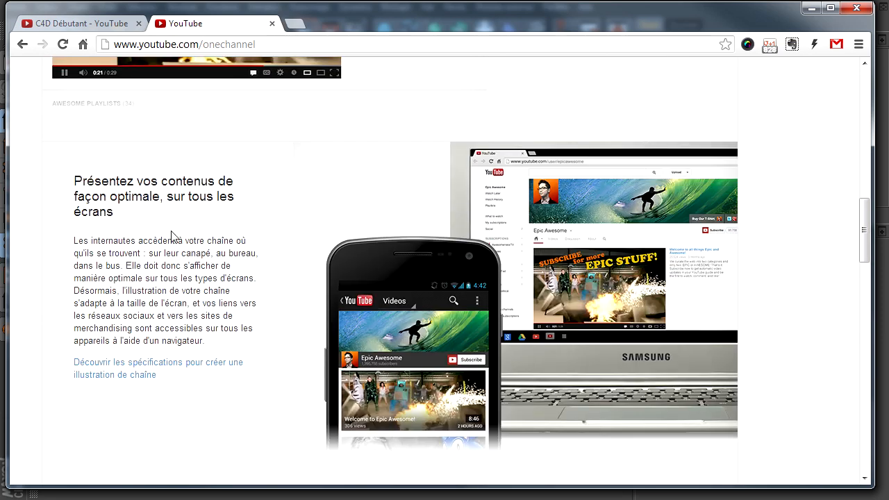
{"action": "left_click", "coordinate": [142, 382]}
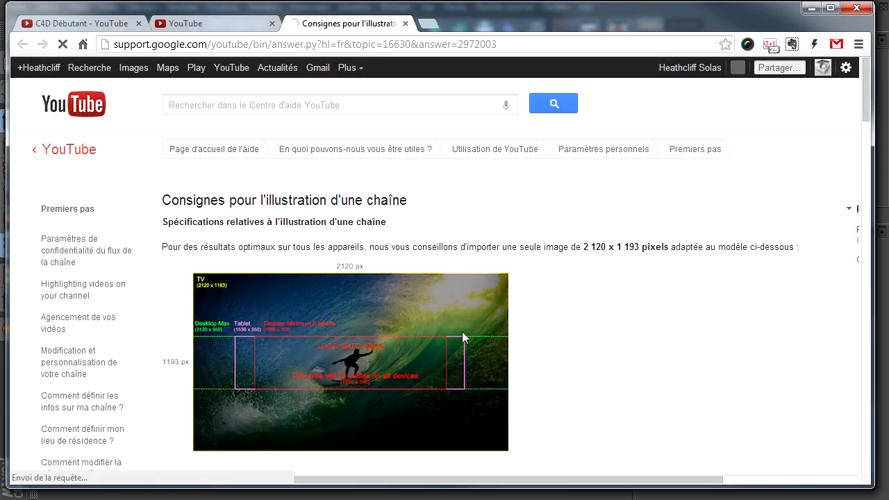
{"action": "scroll", "coordinate": [587, 309], "scroll_direction": "down", "scroll_amount": 1}
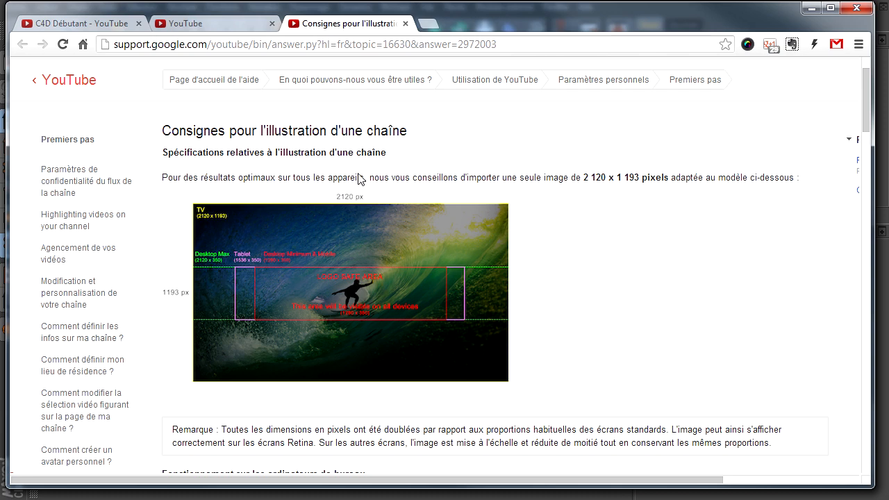
Examine the banner on the C4D Débutant channel page once more, and return to CINEMA 4D
{"action": "key", "text": "alt+Tab"}
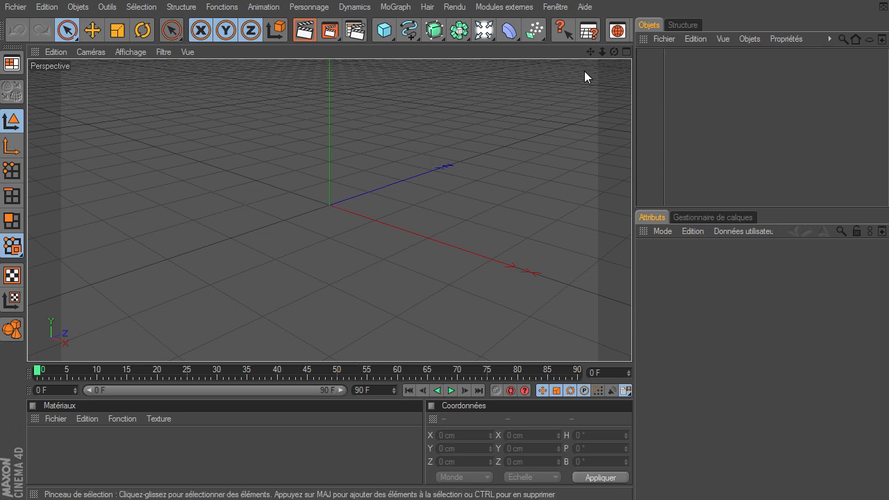
{"action": "left_click_drag", "start_coordinate": [614, 51], "coordinate": [631, 344]}
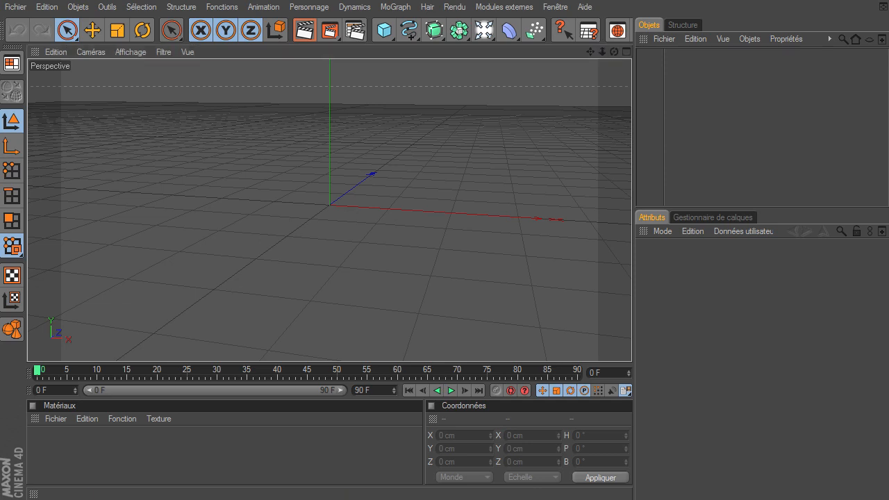
{"action": "left_click_drag", "start_coordinate": [888, 173], "coordinate": [319, 48]}
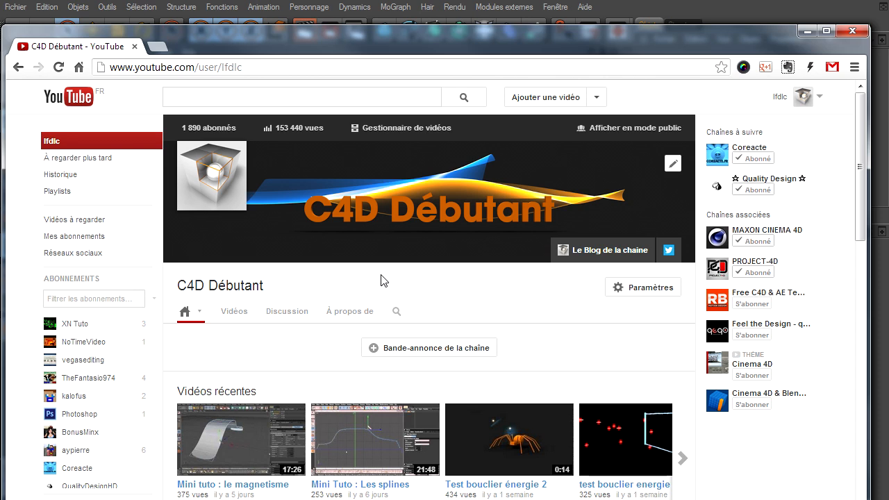
{"action": "key", "text": "alt+Tab"}
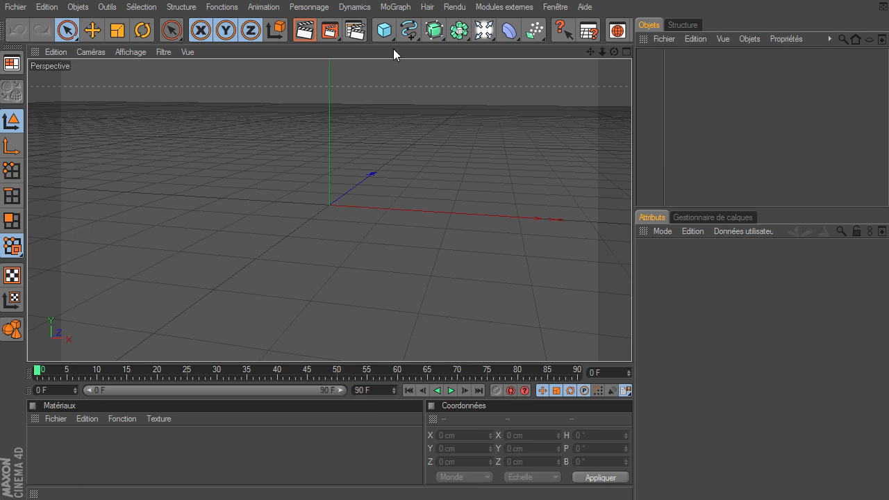
Add a Plan object to the empty scene with 1 width segment and 1 height segment
{"action": "left_click", "coordinate": [384, 30]}
{"action": "left_click", "coordinate": [515, 71]}
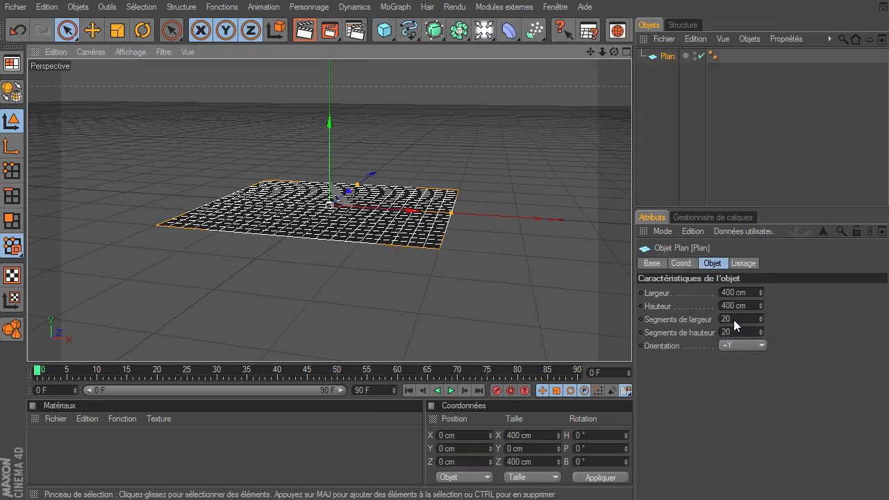
{"action": "left_click", "coordinate": [733, 318]}
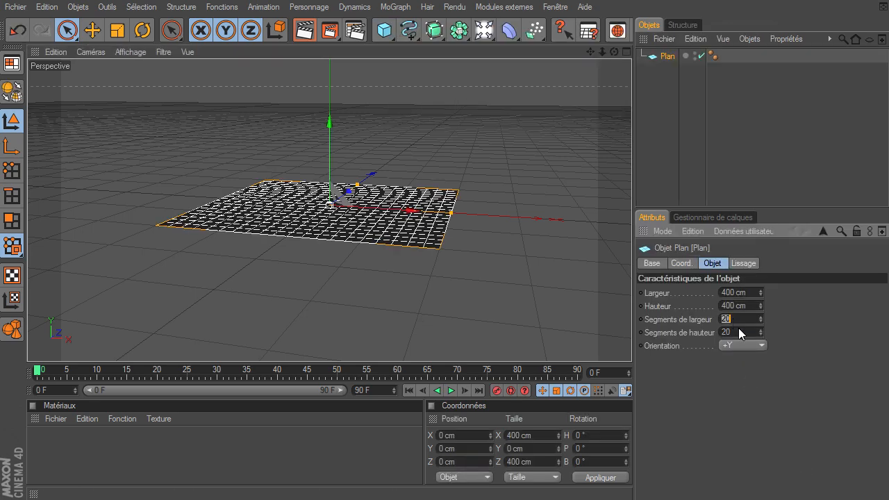
{"action": "key", "text": "BackSpace"}
{"action": "key", "text": "BackSpace"}
{"action": "type", "text": "1"}
{"action": "key", "text": "Return"}
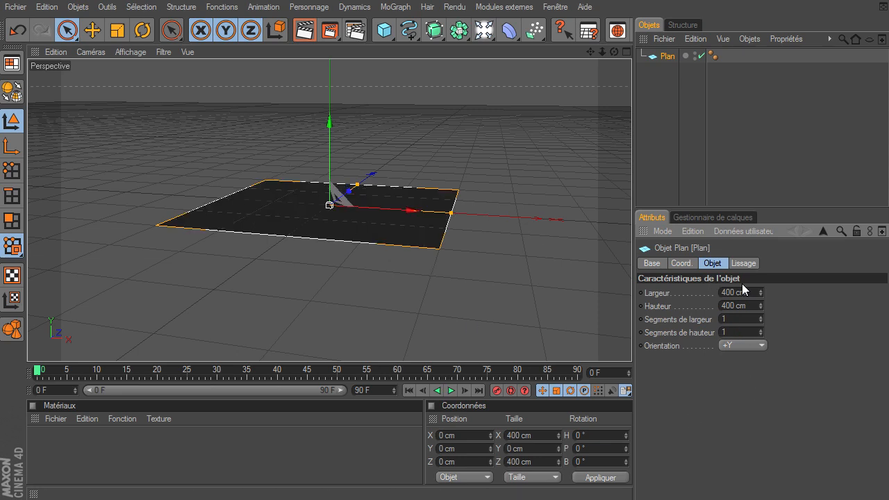
Orient the plane toward +Z and set its width to 2120 cm and its height to 1193 cm
{"action": "left_click", "coordinate": [752, 345]}
{"action": "left_click", "coordinate": [753, 411]}
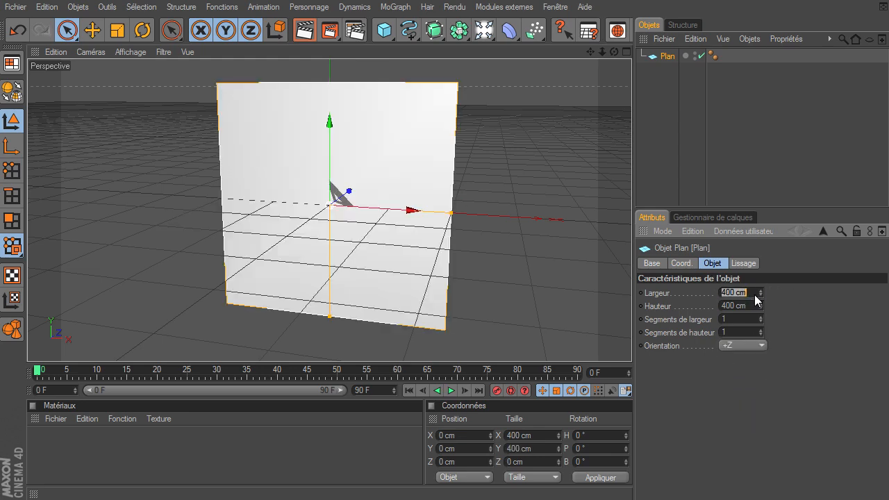
{"action": "type", "text": "2120"}
{"action": "key", "text": "Tab"}
{"action": "type", "text": "1193"}
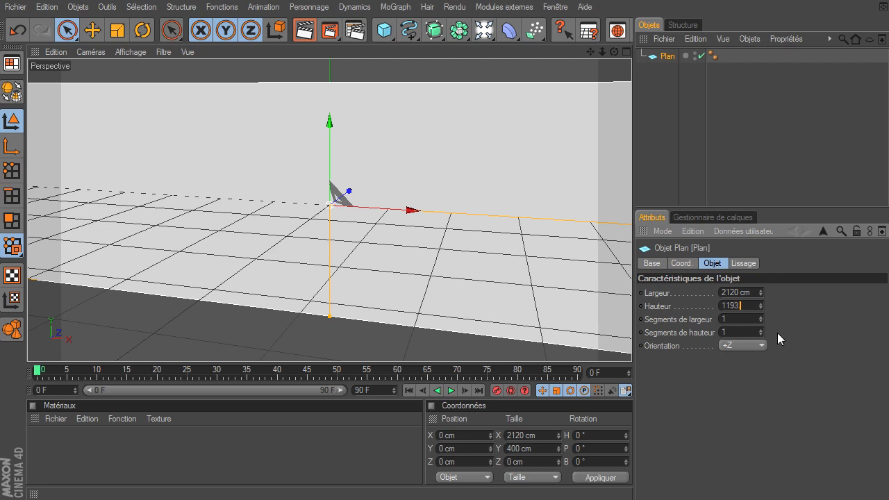
{"action": "key", "text": "Return"}
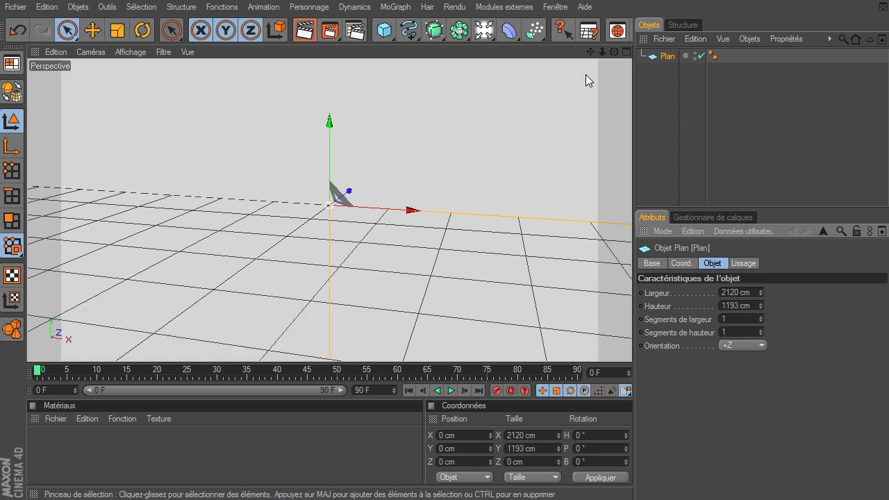
Duplicate the 2120 x 1193 cm plane and set the copy's height to 350 cm
{"action": "left_click_drag", "start_coordinate": [601, 51], "coordinate": [622, 331]}
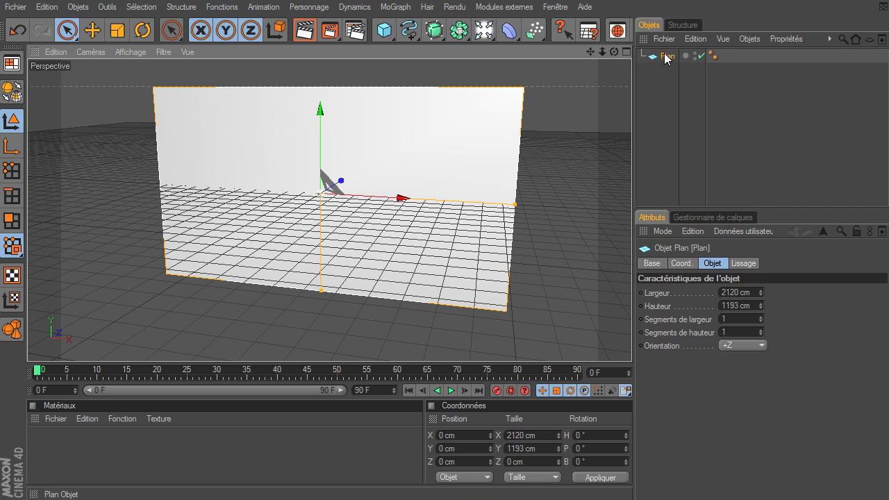
{"action": "left_click_drag", "start_coordinate": [665, 54], "coordinate": [665, 75], "text": "ctrl"}
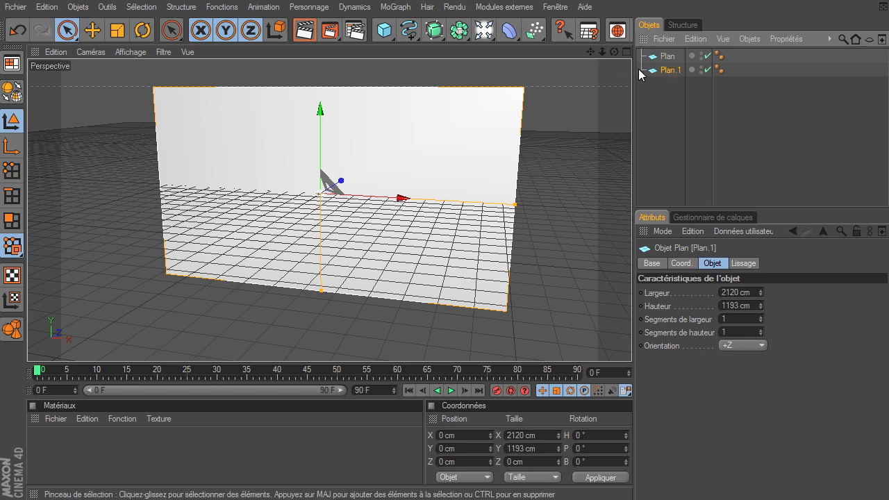
{"action": "left_click", "coordinate": [751, 304]}
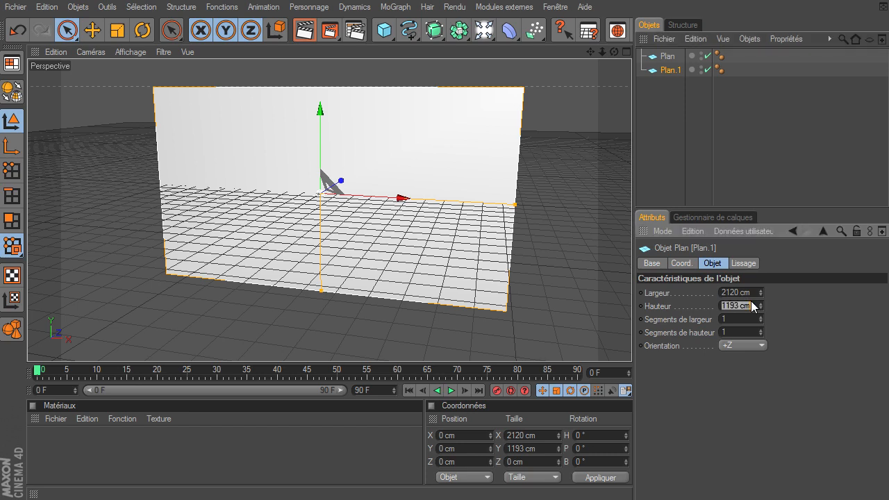
{"action": "type", "text": "350"}
{"action": "key", "text": "Return"}
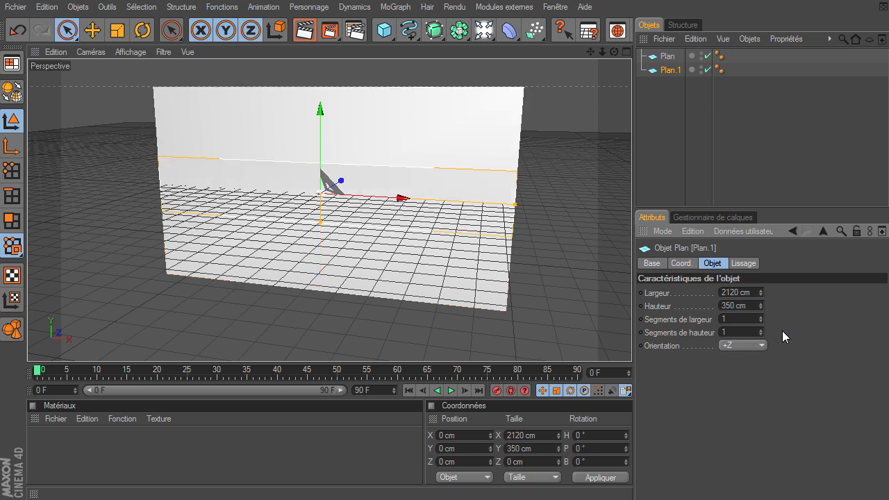
Deselect the planes and switch the viewport display to Ombrage de Gouraud (lignes)
{"action": "left_click", "coordinate": [595, 182]}
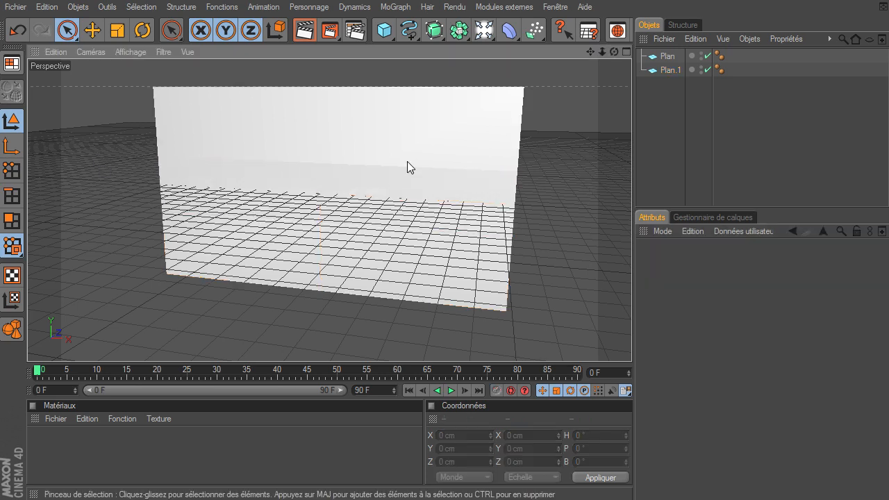
{"action": "left_click", "coordinate": [119, 52]}
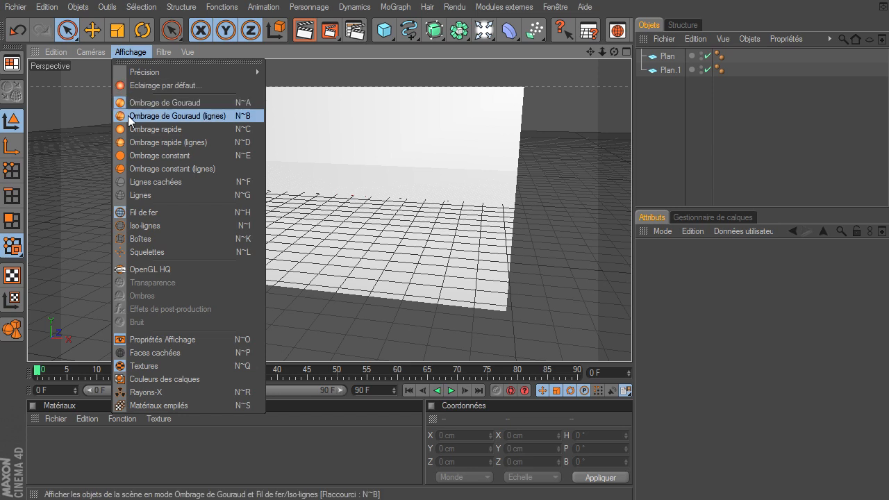
{"action": "left_click", "coordinate": [167, 117]}
{"action": "left_click_drag", "start_coordinate": [617, 52], "coordinate": [245, 158]}
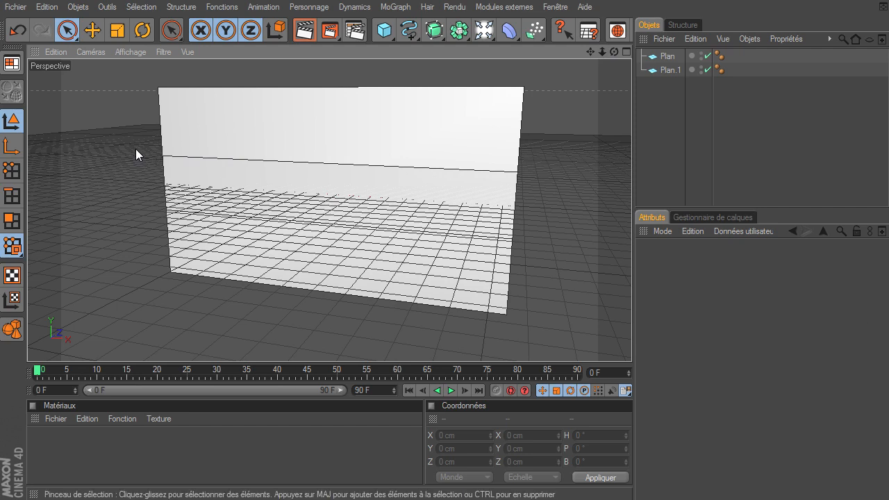
Duplicate the 2120 x 350 cm plane and set the copy's width to 1536 cm
{"action": "left_click", "coordinate": [668, 71]}
{"action": "left_click_drag", "start_coordinate": [668, 71], "coordinate": [666, 94], "text": "ctrl"}
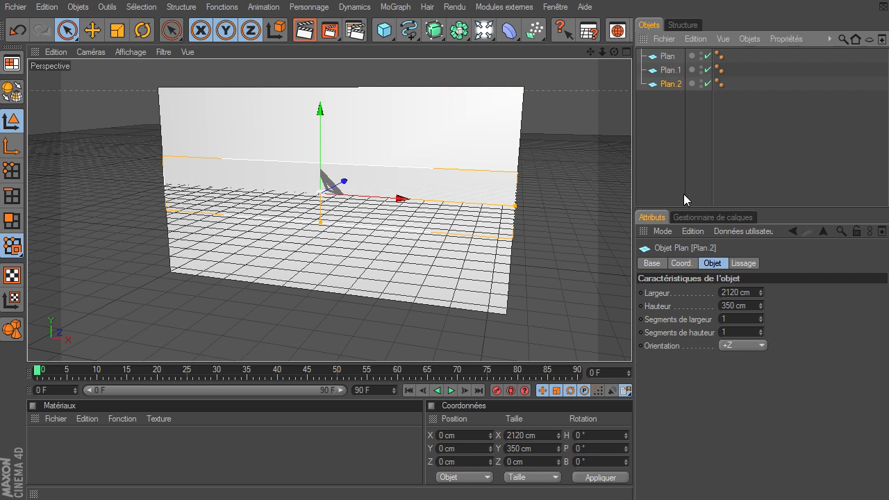
{"action": "left_click", "coordinate": [750, 307]}
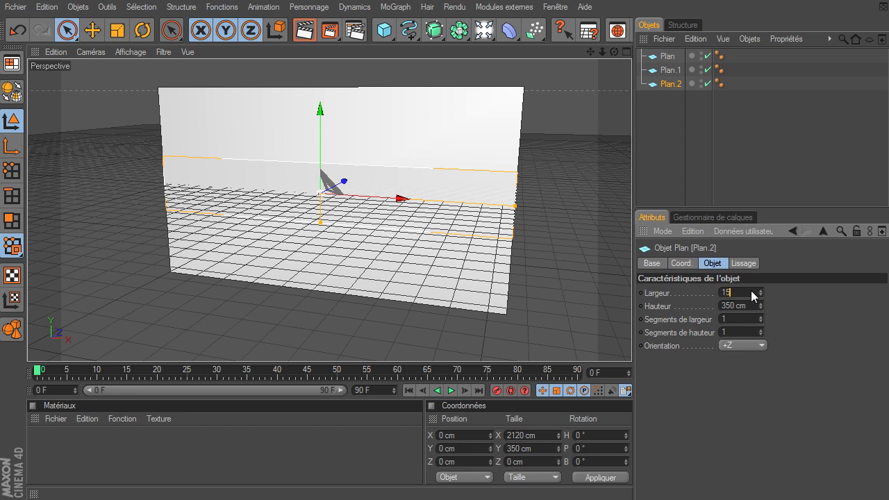
{"action": "left_click", "coordinate": [752, 292]}
{"action": "type", "text": "1536"}
{"action": "key", "text": "Return"}
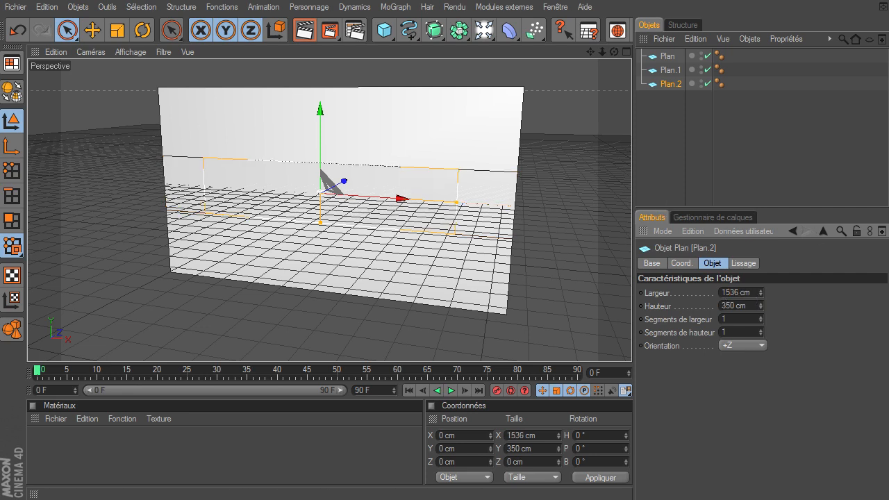
Duplicate the 1536 cm wide plane, set the copy's width to 1280 cm and deselect it
{"action": "left_click_drag", "start_coordinate": [666, 85], "coordinate": [663, 100], "text": "ctrl"}
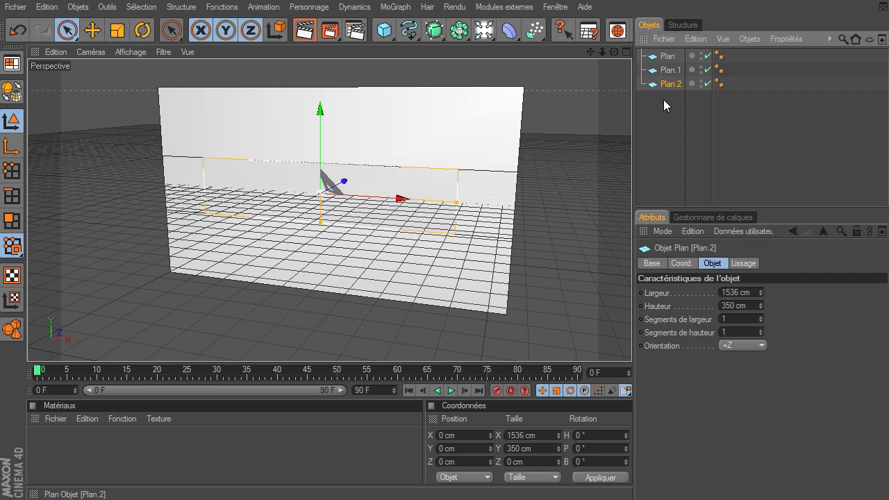
{"action": "left_click", "coordinate": [752, 290]}
{"action": "type", "text": "1280"}
{"action": "key", "text": "Return"}
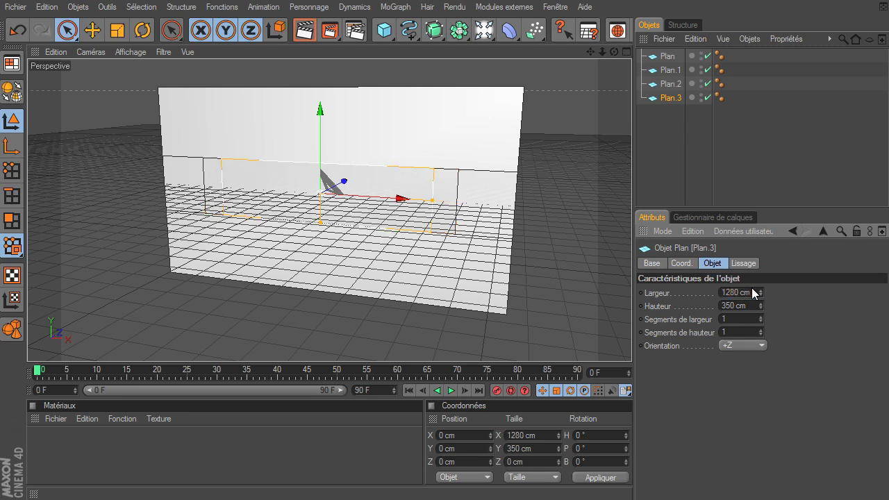
{"action": "left_click", "coordinate": [663, 167]}
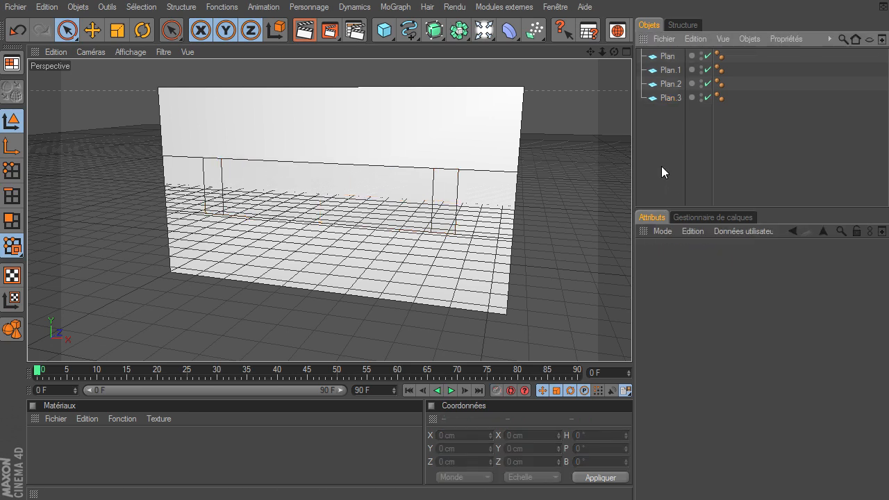
Compare the plane layout with the channel art template on YouTube's help page in the browser
{"action": "left_click_drag", "start_coordinate": [614, 52], "coordinate": [632, 344]}
{"action": "left_click_drag", "start_coordinate": [888, 198], "coordinate": [510, 102]}
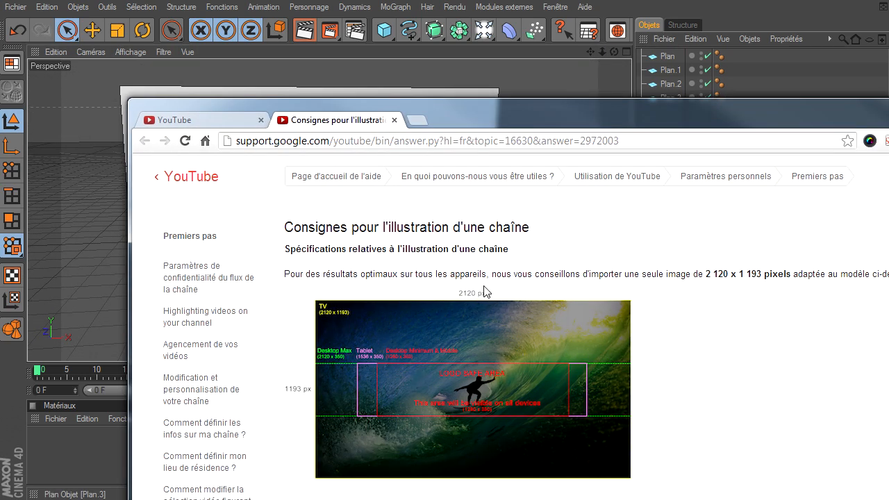
{"action": "left_click_drag", "start_coordinate": [558, 108], "coordinate": [888, 111]}
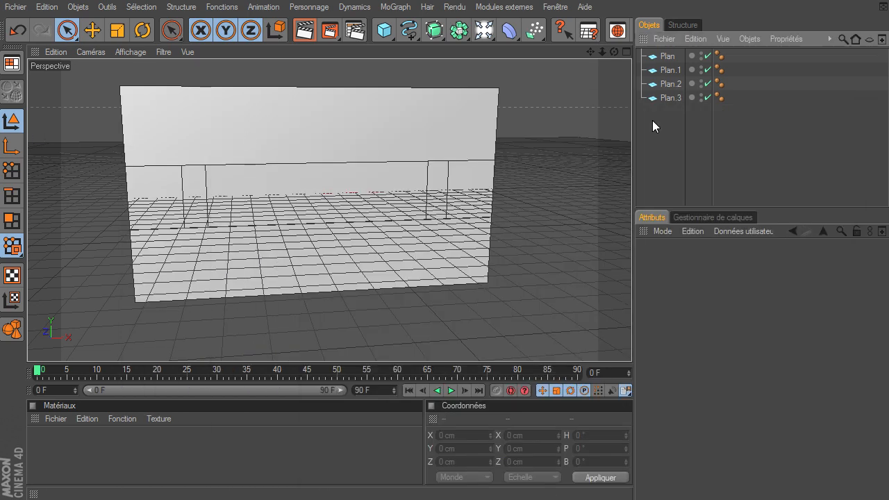
Make all four planes editable and merge them into one polygon object with Connecter+Supprimer
{"action": "left_click_drag", "start_coordinate": [675, 70], "coordinate": [682, 54]}
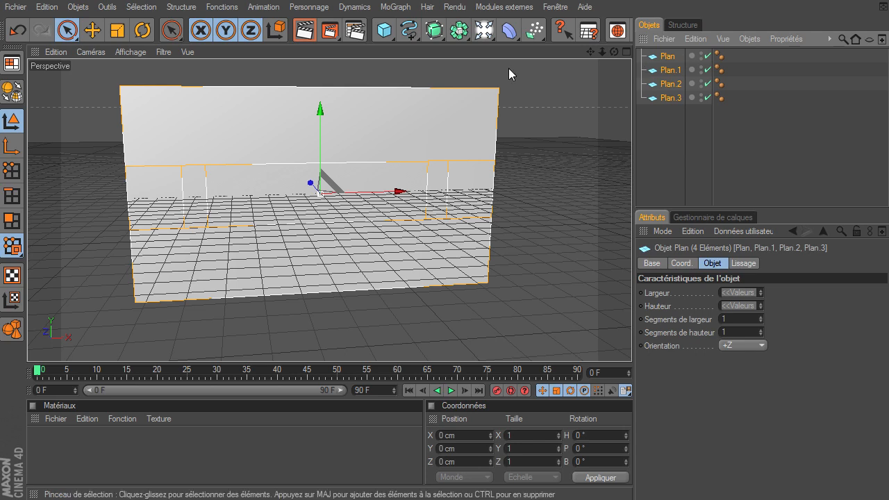
{"action": "left_click", "coordinate": [10, 92]}
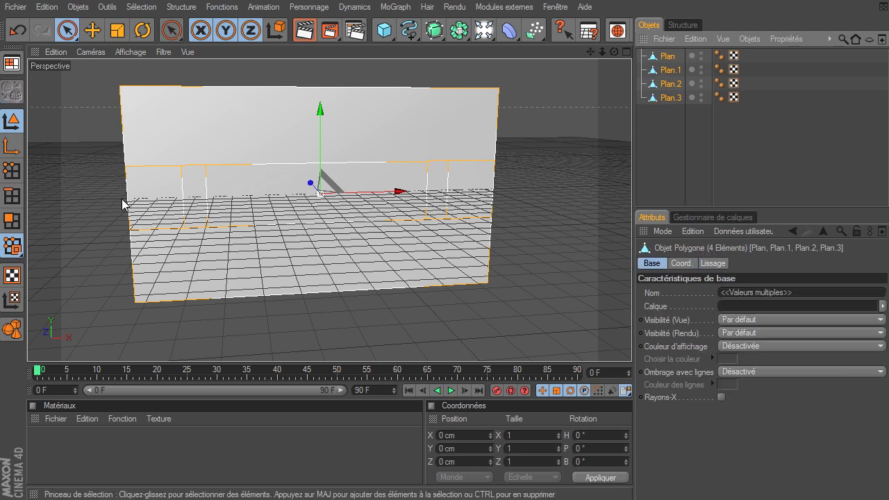
{"action": "right_click", "coordinate": [662, 59]}
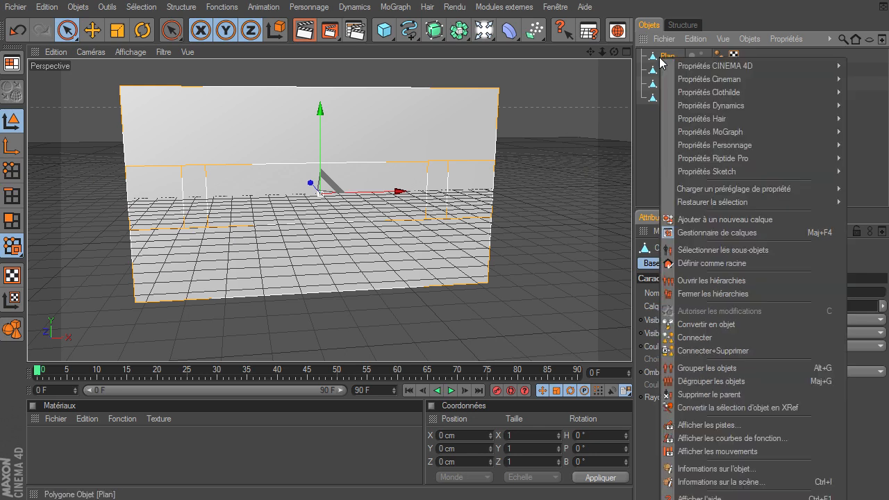
{"action": "left_click", "coordinate": [687, 352]}
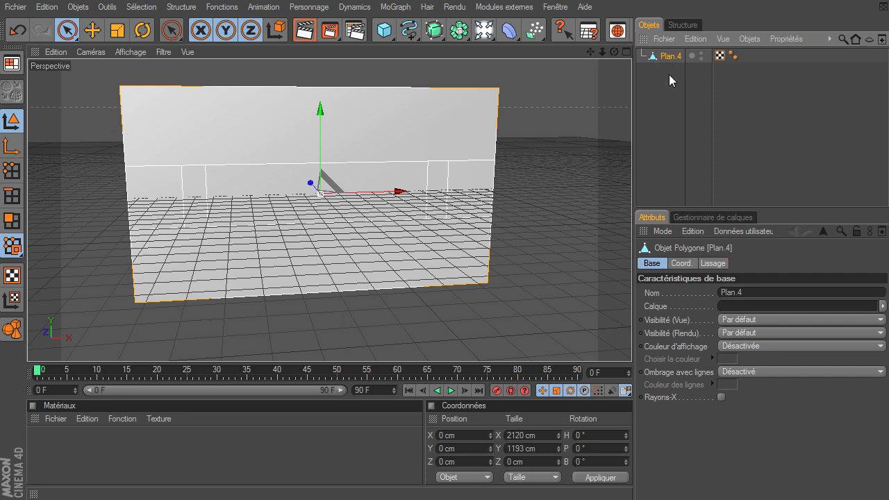
Select all edges of the merged plane object and convert them to a spline
{"action": "left_click", "coordinate": [12, 198]}
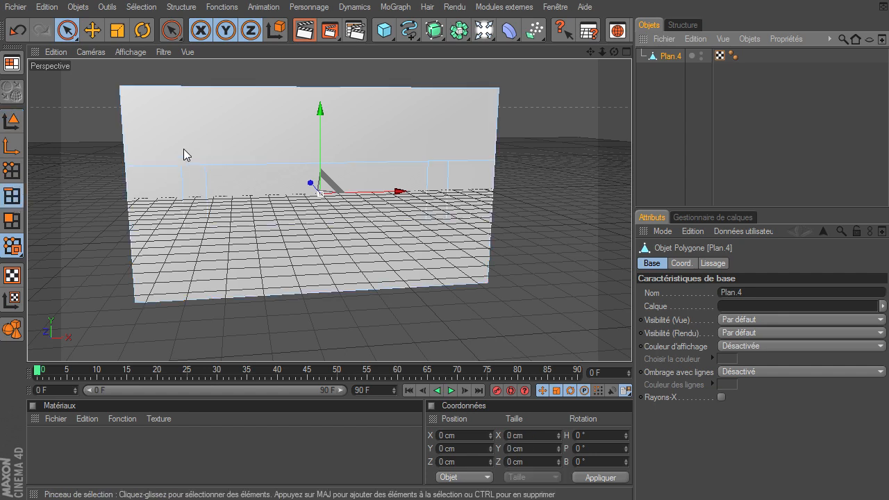
{"action": "key", "text": "ctrl+a"}
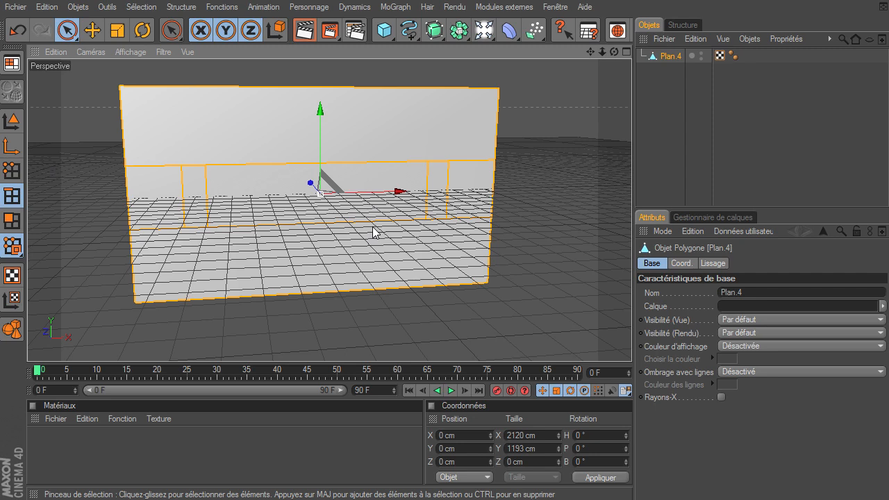
{"action": "left_click", "coordinate": [137, 7]}
{"action": "mouse_move", "coordinate": [180, 9]}
{"action": "mouse_move", "coordinate": [186, 28]}
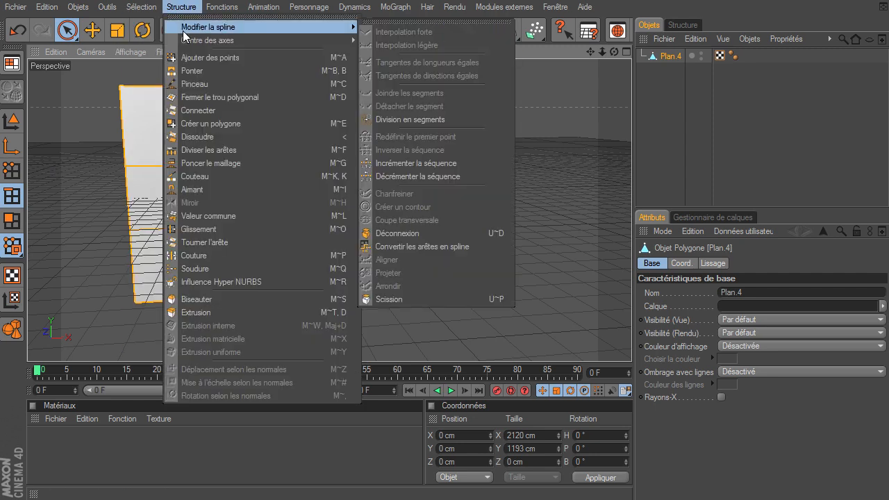
{"action": "left_click", "coordinate": [421, 246]}
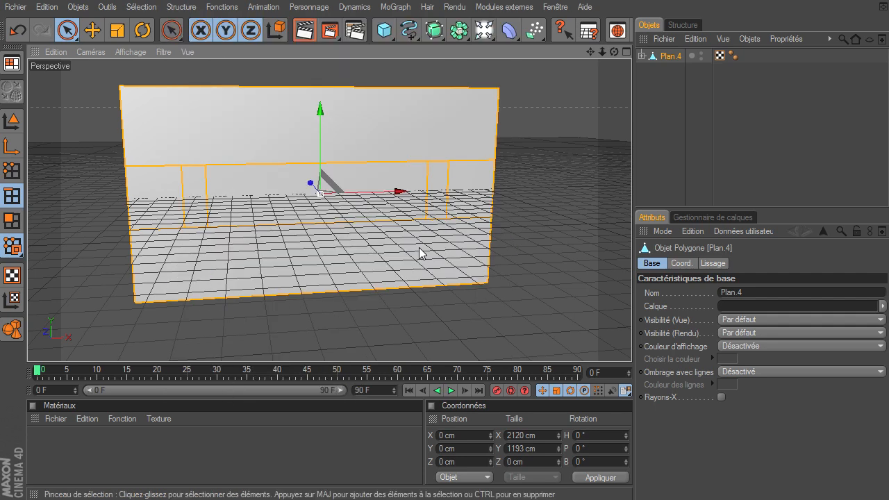
Take the edge spline out of the merged plane's hierarchy and delete the polygon object, keeping only the spline
{"action": "left_click", "coordinate": [643, 56]}
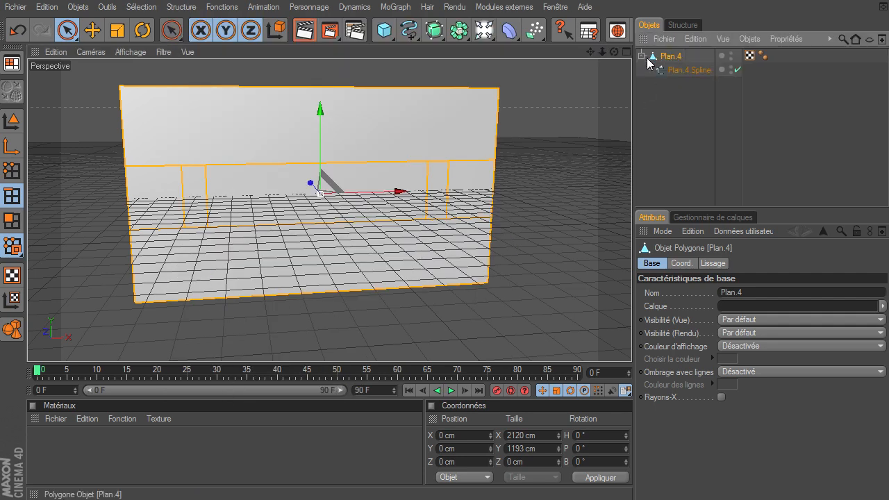
{"action": "left_click", "coordinate": [688, 69]}
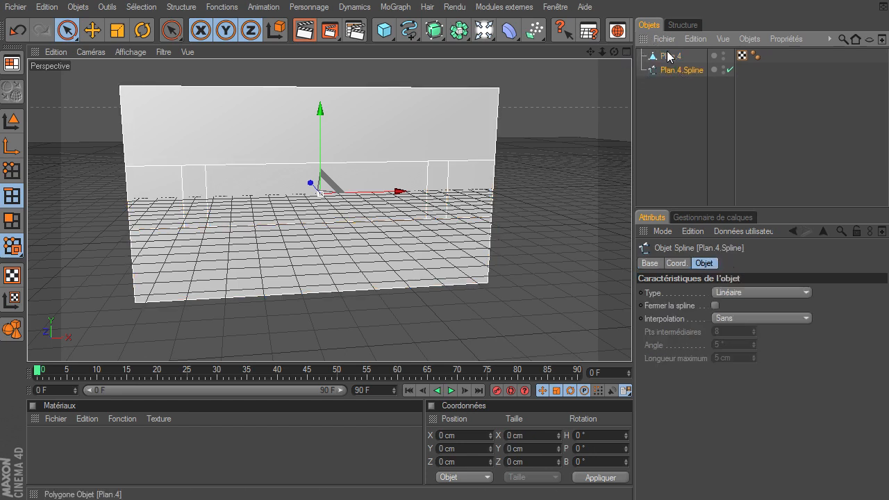
{"action": "left_click", "coordinate": [664, 56]}
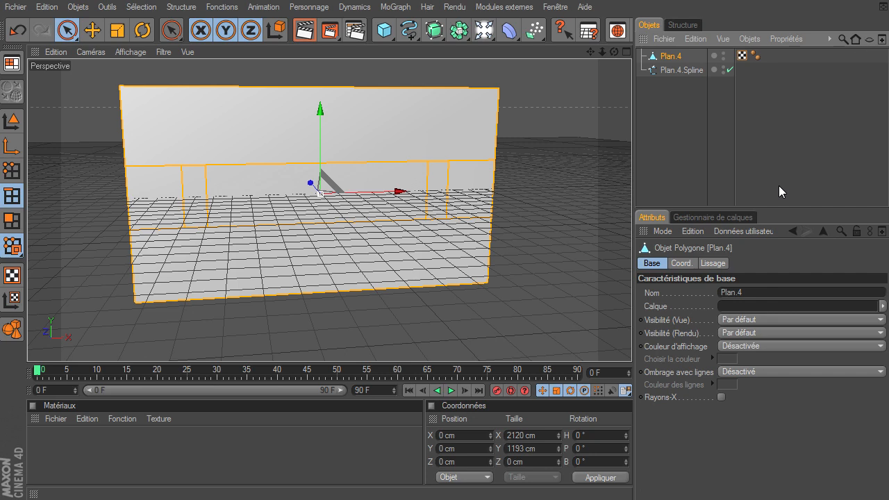
{"action": "key", "text": "Delete"}
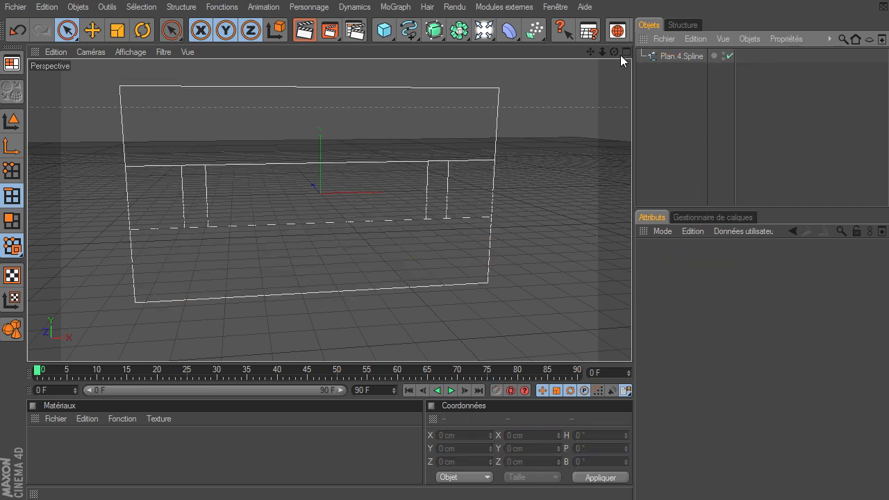
{"action": "left_click_drag", "start_coordinate": [615, 52], "coordinate": [632, 344]}
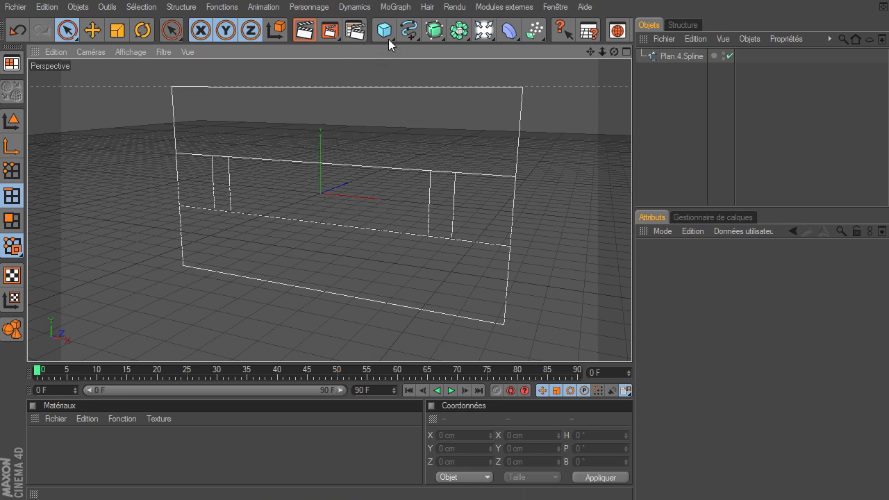
Set the render output's frame range to Image courante
{"action": "left_click", "coordinate": [355, 32]}
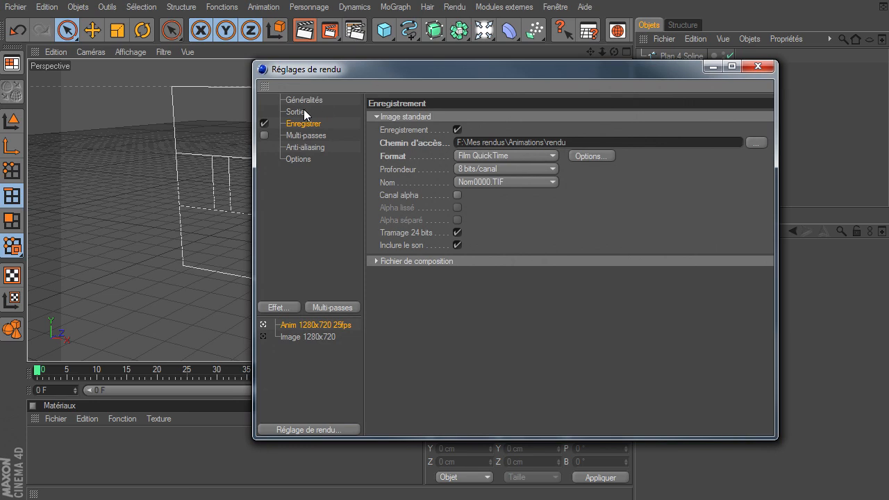
{"action": "left_click", "coordinate": [306, 99]}
{"action": "left_click", "coordinate": [299, 111]}
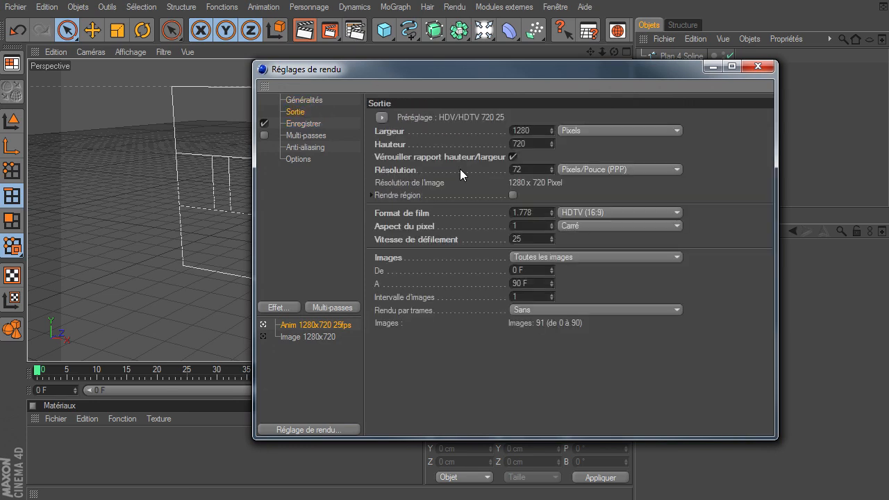
{"action": "left_click", "coordinate": [625, 255]}
{"action": "left_click", "coordinate": [604, 284]}
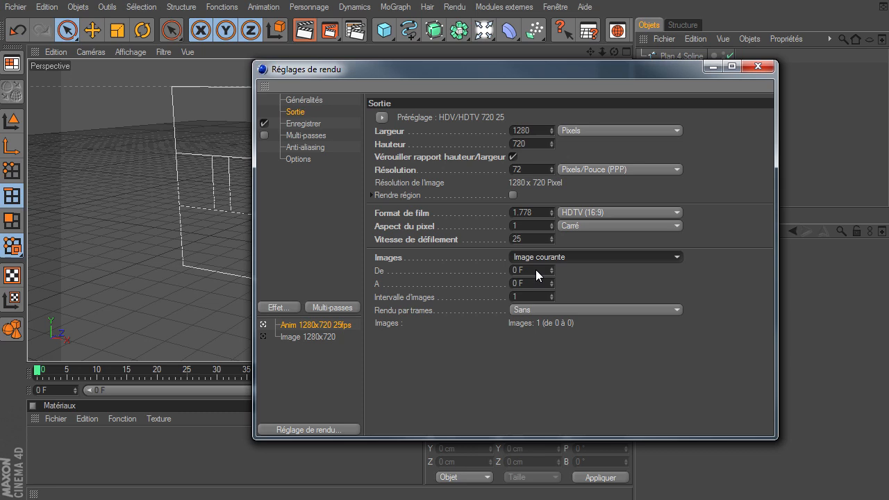
Set the render output to 2120 x 1193 pixels with the aspect ratio lock off and close the render settings
{"action": "left_click", "coordinate": [542, 130]}
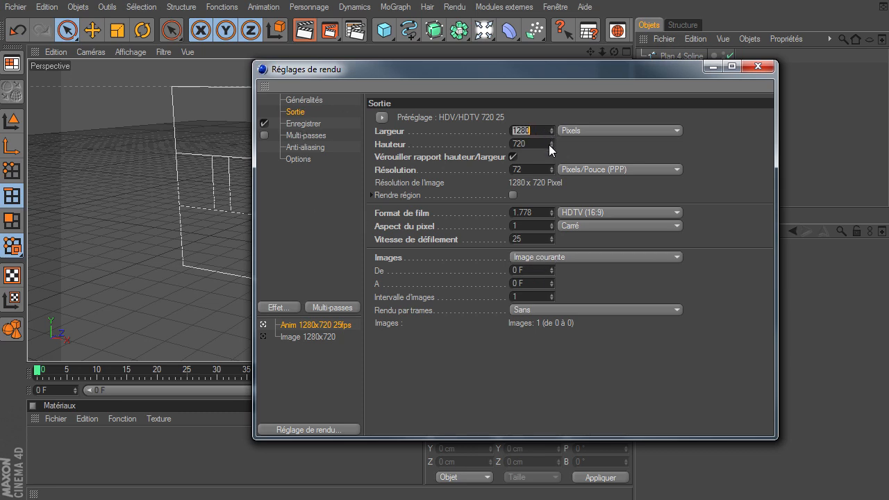
{"action": "type", "text": "2120"}
{"action": "left_click", "coordinate": [546, 144]}
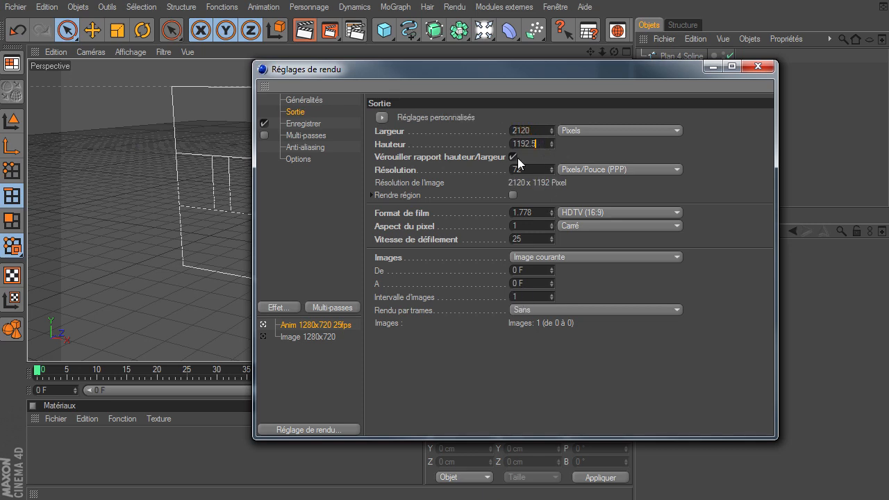
{"action": "left_click", "coordinate": [513, 157]}
{"action": "double_click", "coordinate": [546, 144]}
{"action": "type", "text": "1193"}
{"action": "key", "text": "Return"}
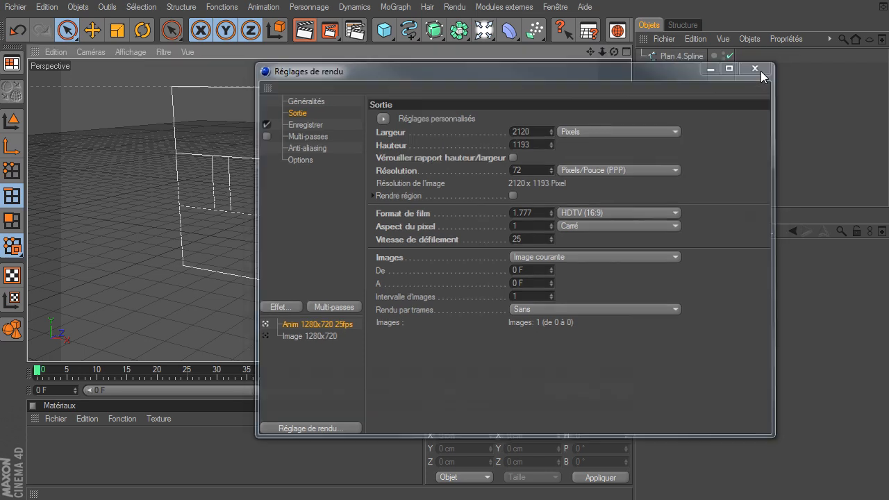
{"action": "left_click", "coordinate": [761, 70]}
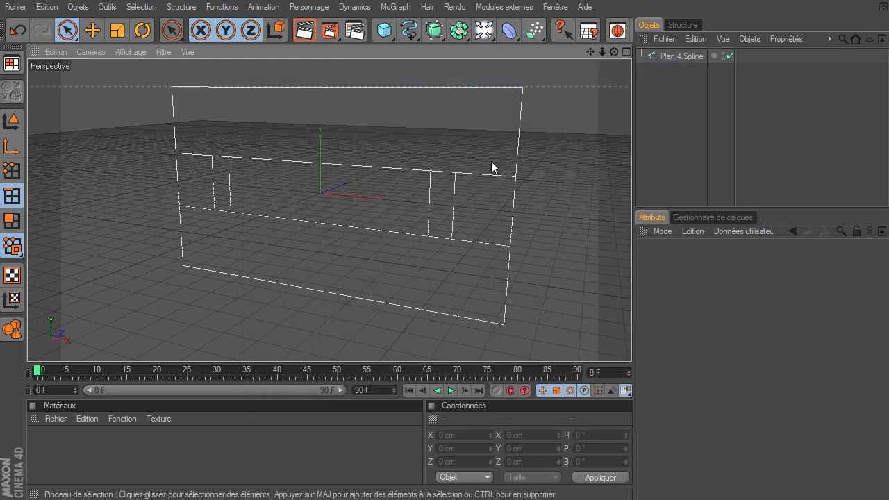
Add a camera to the scene and view it from outside beside the spline template
{"action": "left_click", "coordinate": [484, 30]}
{"action": "left_click", "coordinate": [754, 69]}
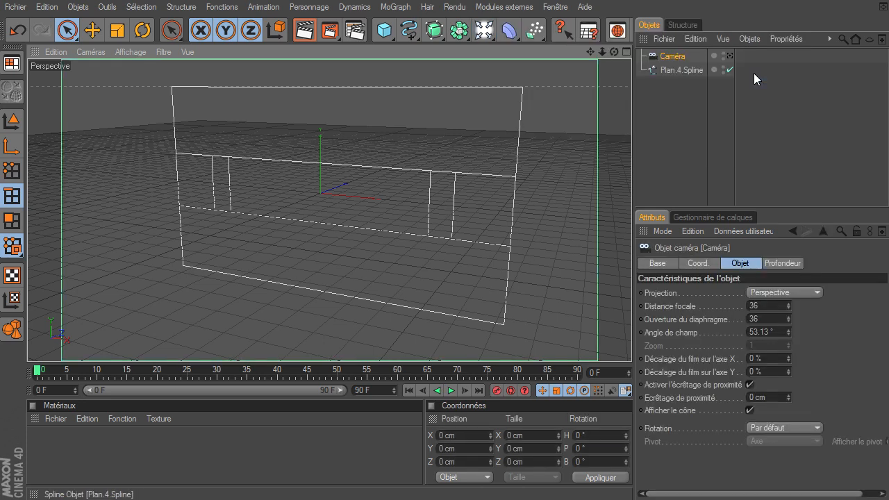
{"action": "left_click_drag", "start_coordinate": [604, 51], "coordinate": [604, 56]}
{"action": "left_click_drag", "start_coordinate": [612, 52], "coordinate": [613, 64]}
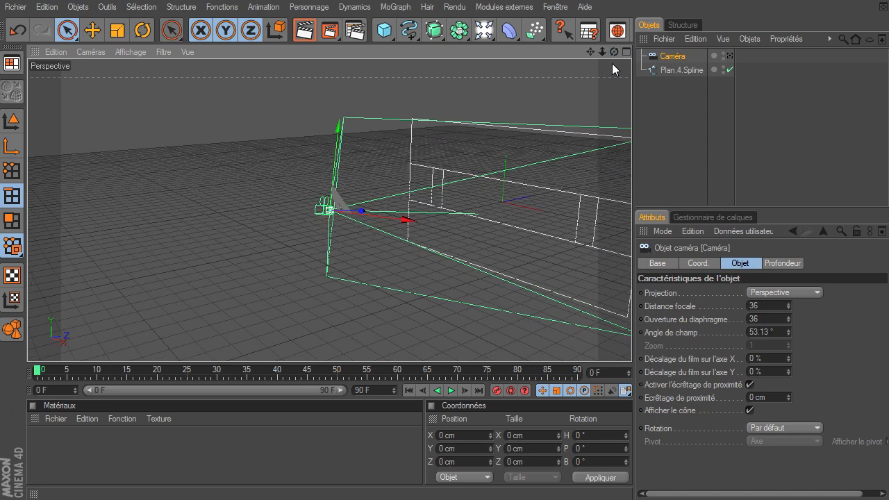
Switch to model mode and set the camera's X, Y and Z position to 0 cm
{"action": "left_click", "coordinate": [21, 122]}
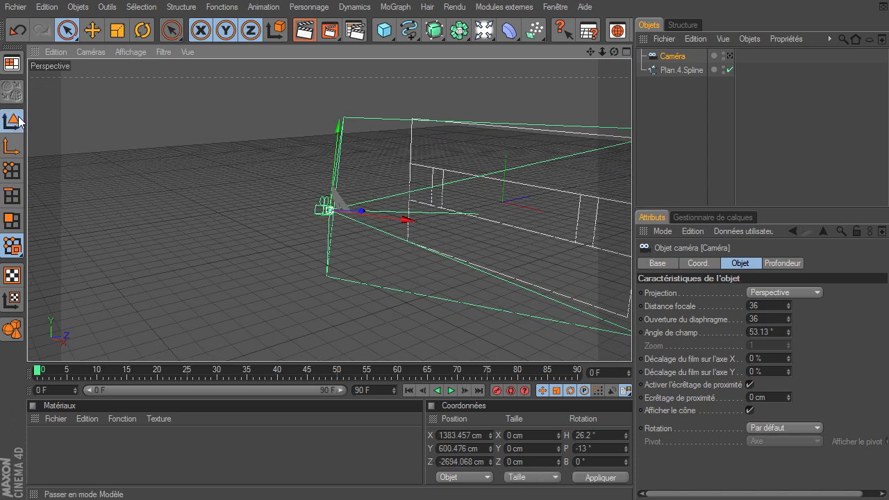
{"action": "left_click", "coordinate": [474, 434]}
{"action": "type", "text": "0"}
{"action": "left_click", "coordinate": [473, 449]}
{"action": "type", "text": "0"}
{"action": "left_click", "coordinate": [465, 462]}
{"action": "type", "text": "0"}
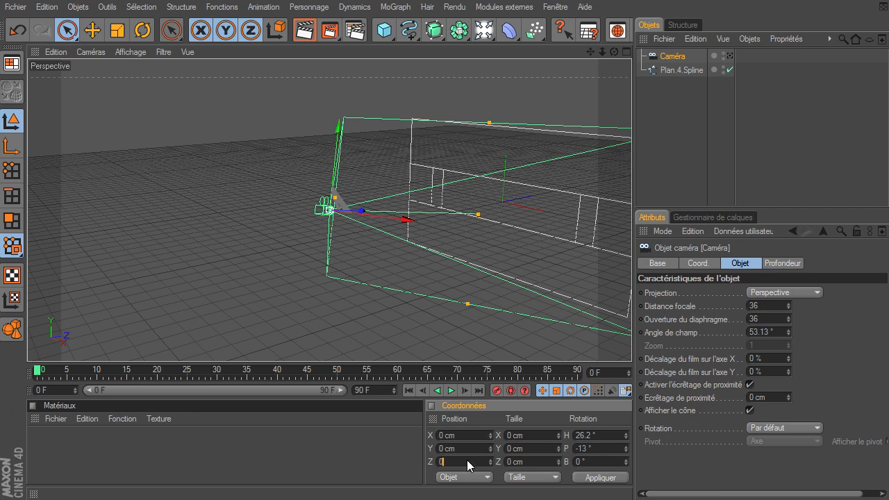
{"action": "left_click", "coordinate": [613, 478]}
Set the camera's H, P and B rotation to 0°
{"action": "left_click", "coordinate": [610, 432]}
{"action": "type", "text": "0"}
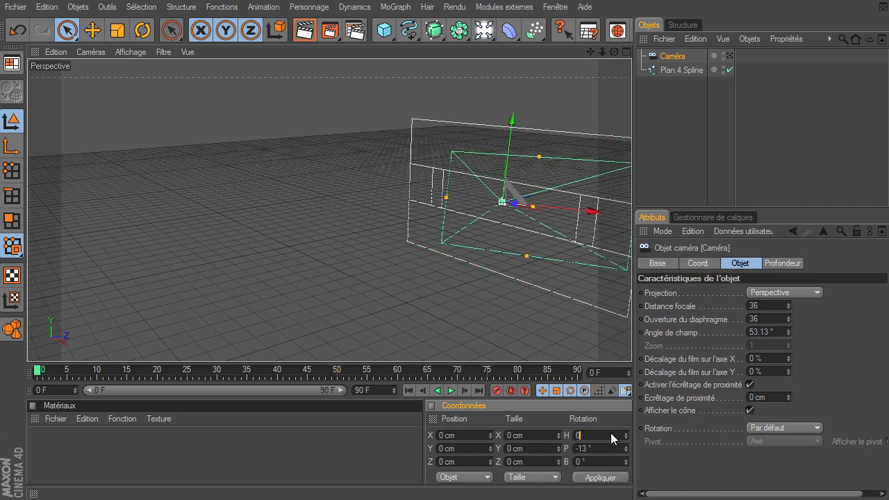
{"action": "left_click", "coordinate": [609, 446]}
{"action": "type", "text": "0"}
{"action": "left_click", "coordinate": [606, 461]}
{"action": "type", "text": "0"}
{"action": "left_click", "coordinate": [609, 477]}
Move the camera back along its Z axis to about -1948 cm, facing the spline template
{"action": "left_click_drag", "start_coordinate": [590, 51], "coordinate": [285, 31]}
{"action": "left_click_drag", "start_coordinate": [614, 52], "coordinate": [182, 192]}
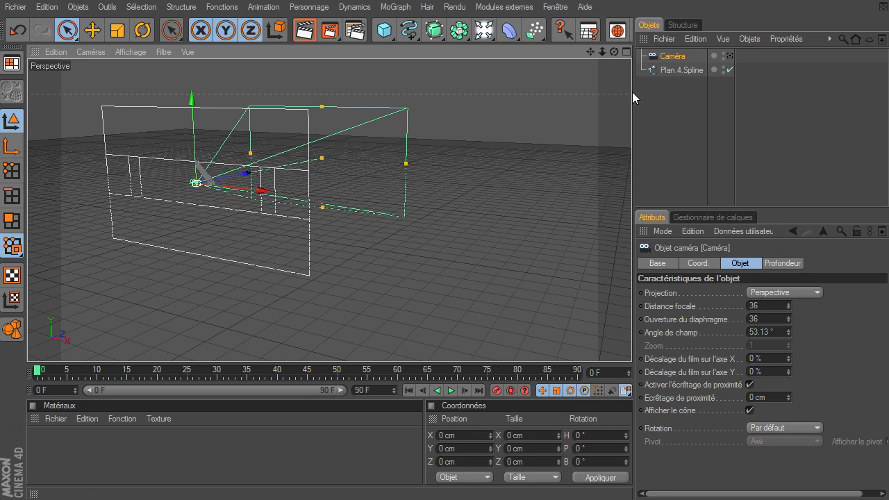
{"action": "left_click_drag", "start_coordinate": [245, 173], "coordinate": [2, 223]}
{"action": "left_click_drag", "start_coordinate": [632, 344], "coordinate": [630, 345]}
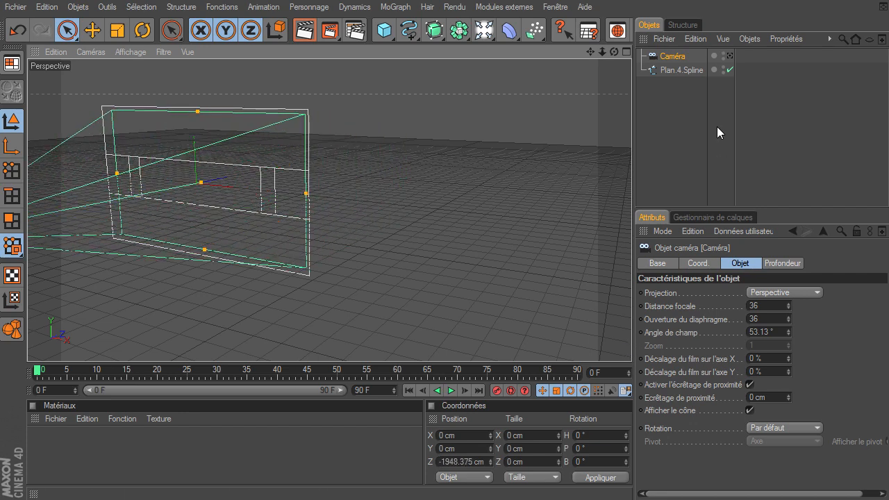
In the front view, widen the camera's cone to match the spline's outer rectangle, giving a focal length of about 34
{"action": "left_click", "coordinate": [627, 53]}
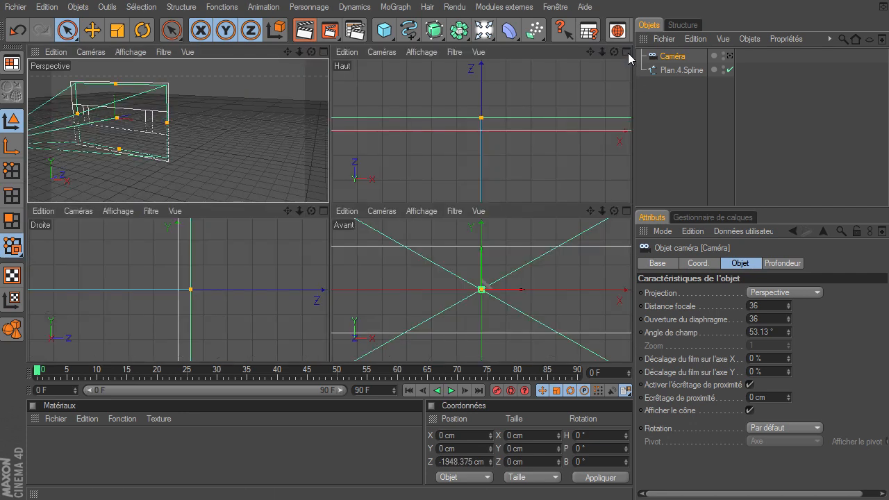
{"action": "left_click", "coordinate": [626, 212]}
{"action": "left_click_drag", "start_coordinate": [603, 52], "coordinate": [631, 344]}
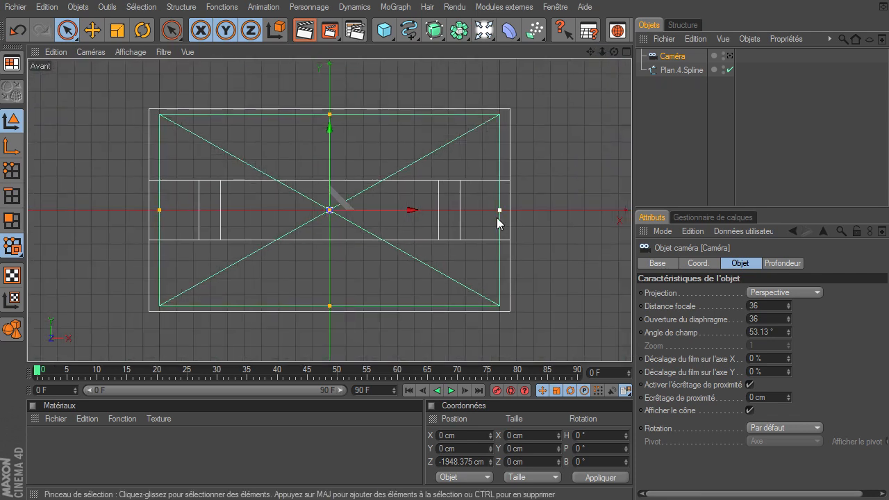
{"action": "left_click_drag", "start_coordinate": [604, 53], "coordinate": [632, 344]}
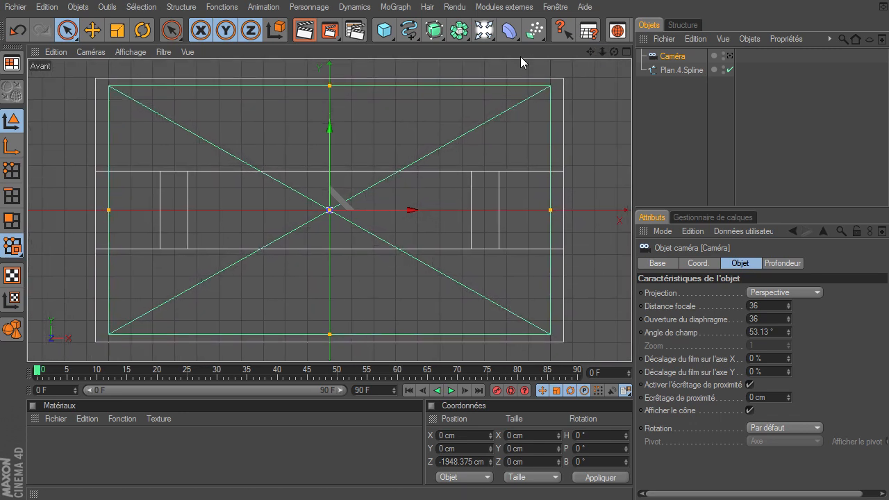
{"action": "left_click_drag", "start_coordinate": [551, 210], "coordinate": [632, 344]}
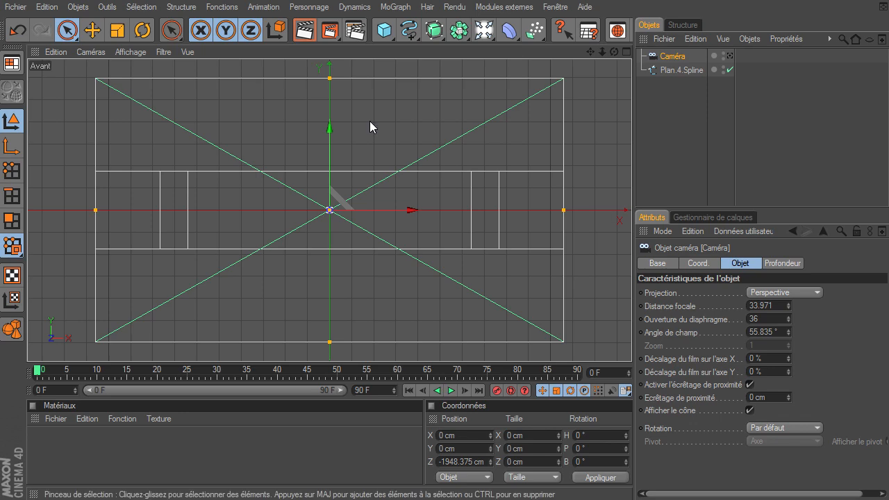
In the right view, move the camera back along Z until the end of its cone lies on the spline's plane
{"action": "middle_click", "coordinate": [618, 70]}
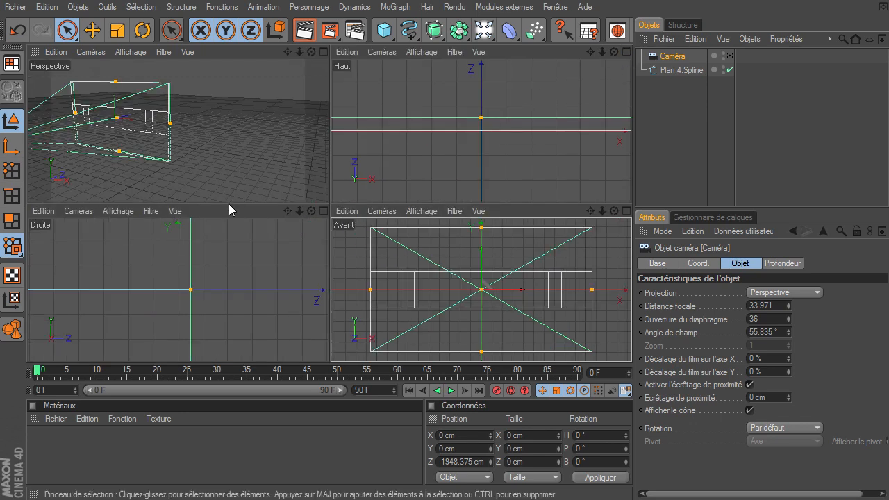
{"action": "middle_click", "coordinate": [327, 211]}
{"action": "left_click_drag", "start_coordinate": [604, 50], "coordinate": [631, 344]}
{"action": "mouse_move", "coordinate": [590, 52]}
{"action": "left_mouse_down"}
{"action": "mouse_move", "coordinate": [632, 344]}
{"action": "mouse_move", "coordinate": [590, 52]}
{"action": "left_mouse_up"}
{"action": "scroll", "coordinate": [496, 146], "scroll_direction": "up", "scroll_amount": 1}
{"action": "scroll", "coordinate": [497, 151], "scroll_direction": "up", "scroll_amount": 1}
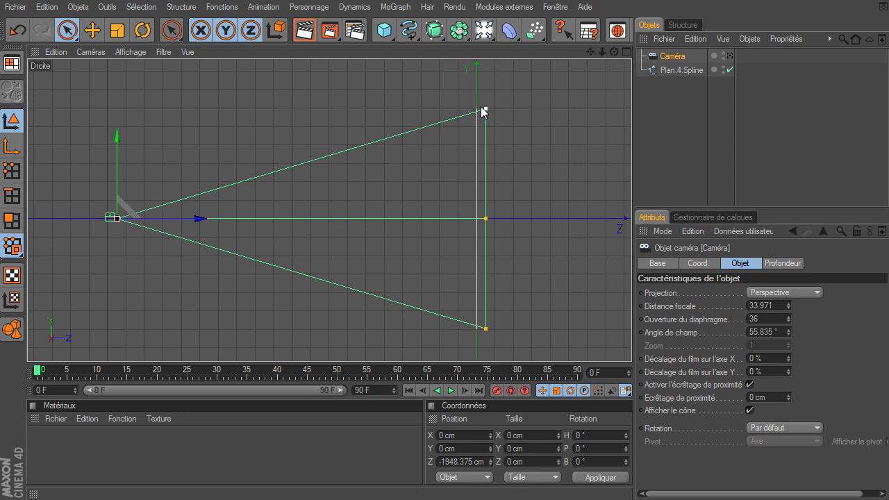
{"action": "mouse_move", "coordinate": [199, 220]}
{"action": "left_mouse_down"}
{"action": "mouse_move", "coordinate": [188, 220]}
{"action": "mouse_move", "coordinate": [197, 220]}
{"action": "left_mouse_up"}
{"action": "left_click", "coordinate": [490, 182]}
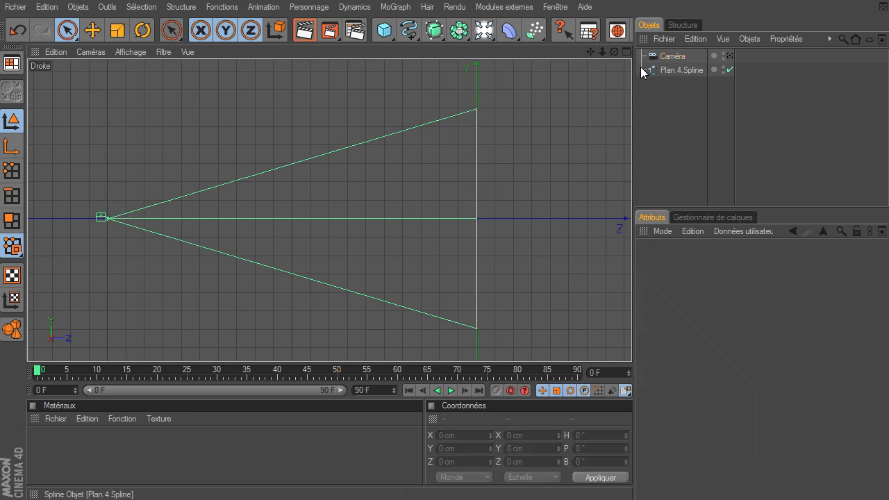
Inspect the camera and spline in the perspective view and check the template's framing through the camera
{"action": "left_click", "coordinate": [624, 50]}
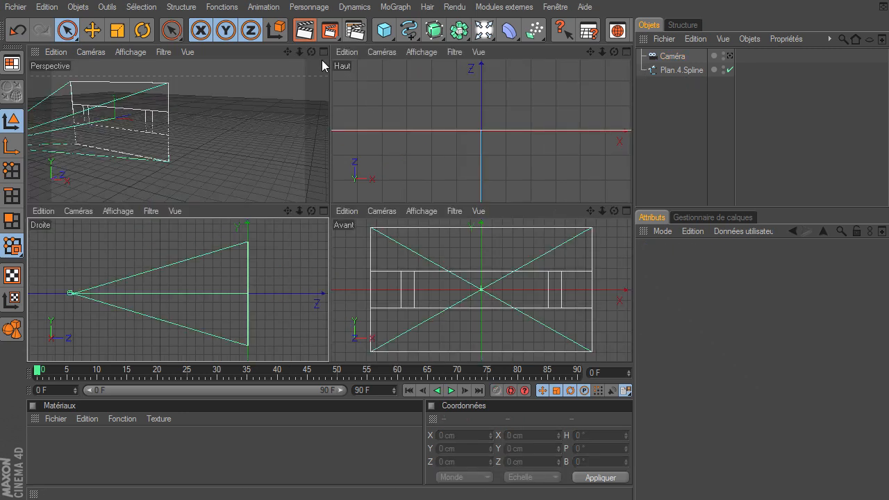
{"action": "left_click_drag", "start_coordinate": [289, 51], "coordinate": [407, 61]}
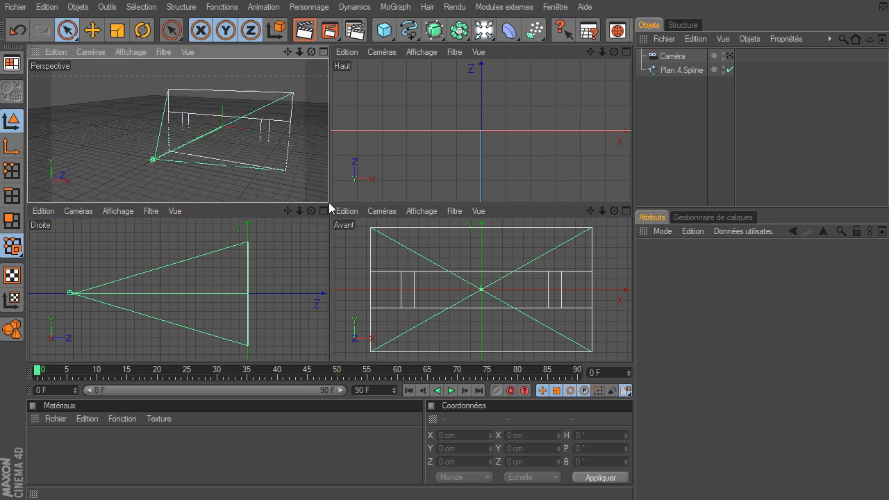
{"action": "left_click", "coordinate": [323, 52]}
{"action": "left_click_drag", "start_coordinate": [613, 49], "coordinate": [632, 344]}
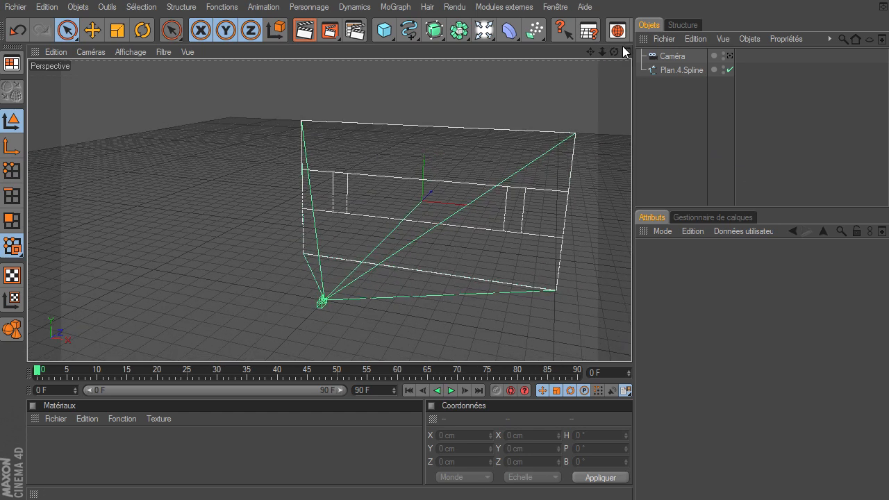
{"action": "left_click", "coordinate": [729, 56]}
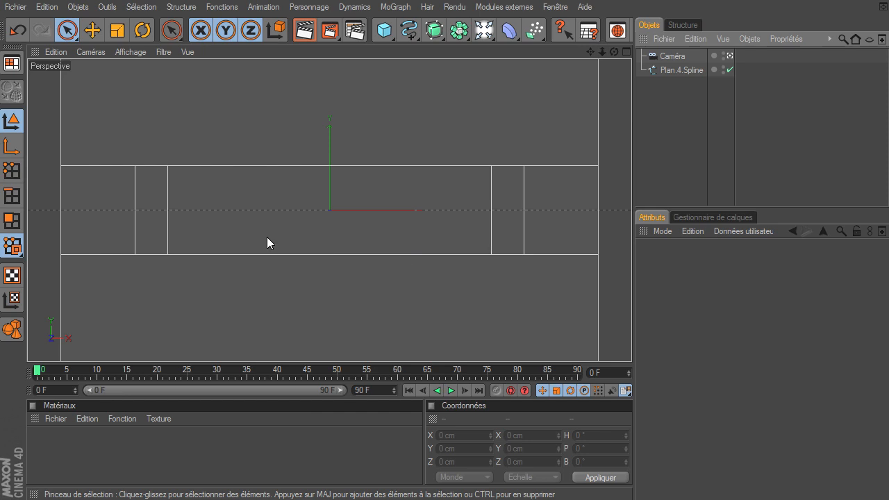
{"action": "left_click", "coordinate": [731, 56]}
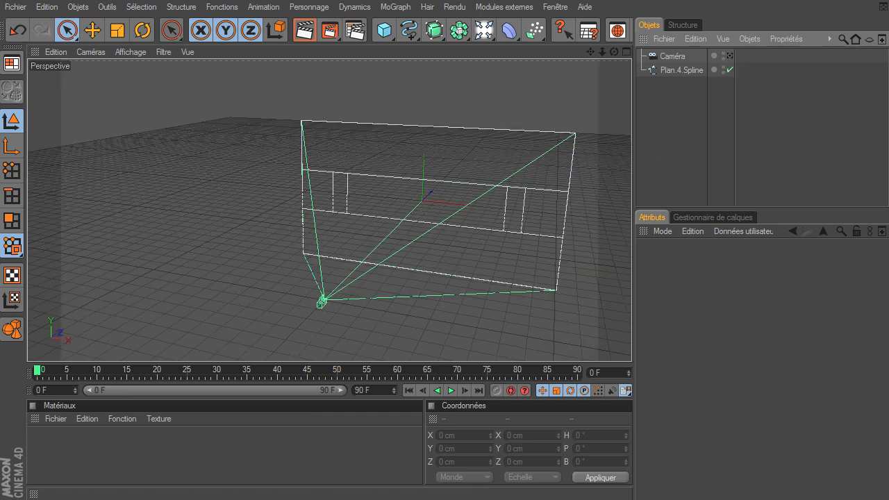
Look at the banner on the YouTube channel page in the browser, and examine the camera setup from the side
{"action": "left_click_drag", "start_coordinate": [888, 91], "coordinate": [284, 70]}
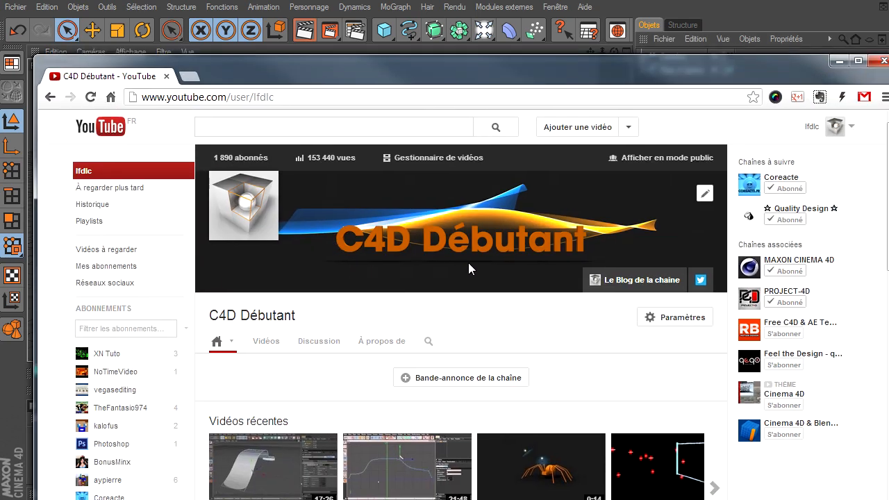
{"action": "left_click_drag", "start_coordinate": [433, 73], "coordinate": [888, 120]}
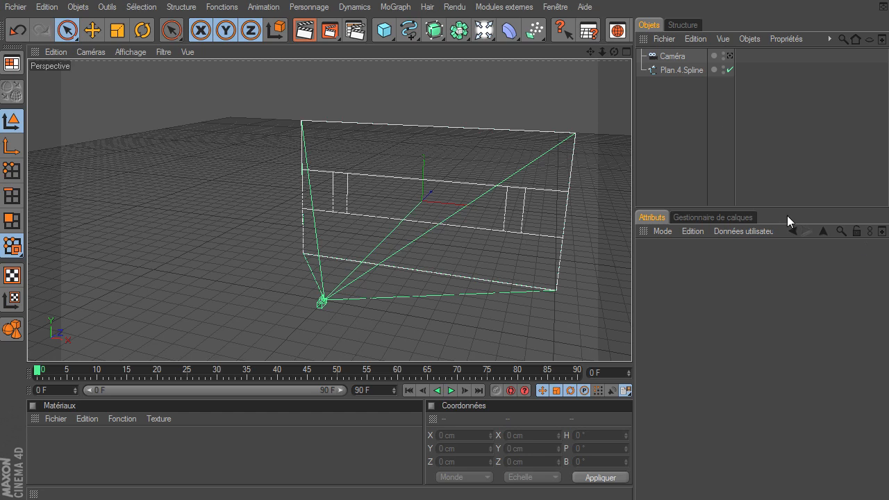
{"action": "left_click_drag", "start_coordinate": [614, 52], "coordinate": [632, 344]}
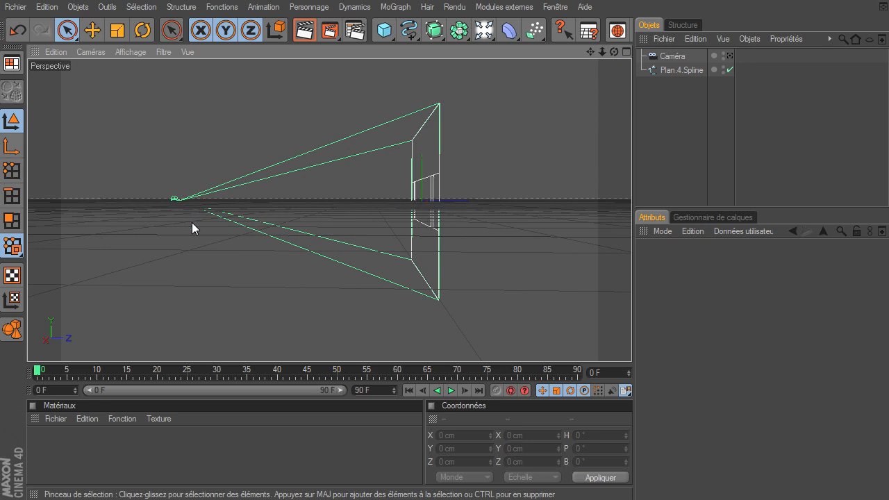
{"action": "mouse_move", "coordinate": [614, 51]}
{"action": "left_mouse_down"}
{"action": "mouse_move", "coordinate": [631, 344]}
{"action": "mouse_move", "coordinate": [618, 344]}
{"action": "mouse_move", "coordinate": [614, 51]}
{"action": "left_mouse_up"}
Select the camera and the spline template and raise them together along Y to about 95 cm
{"action": "left_click_drag", "start_coordinate": [660, 95], "coordinate": [694, 56]}
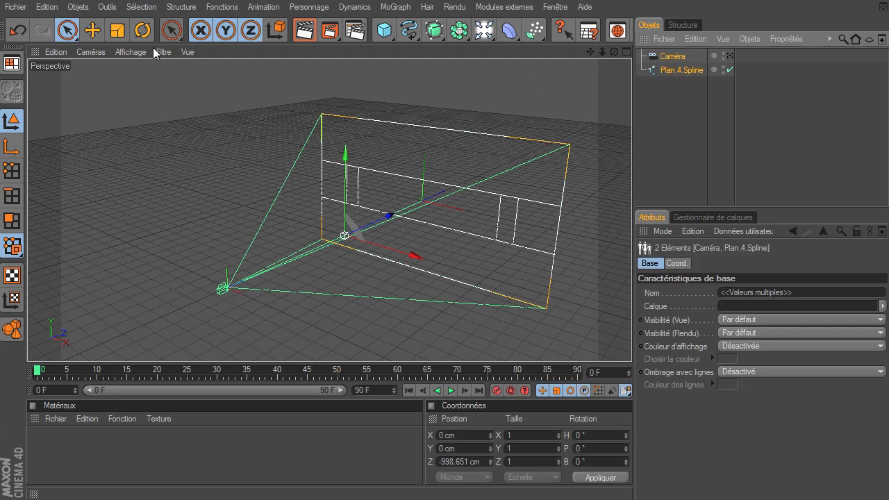
{"action": "left_click", "coordinate": [92, 29]}
{"action": "mouse_move", "coordinate": [617, 52]}
{"action": "left_mouse_down"}
{"action": "mouse_move", "coordinate": [631, 344]}
{"action": "mouse_move", "coordinate": [630, 53]}
{"action": "left_mouse_up"}
{"action": "left_click", "coordinate": [624, 53]}
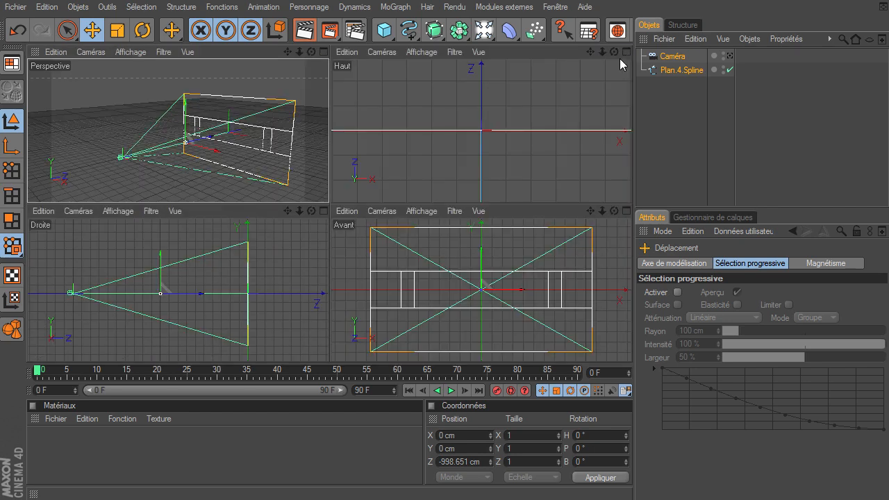
{"action": "left_click_drag", "start_coordinate": [160, 265], "coordinate": [161, 256]}
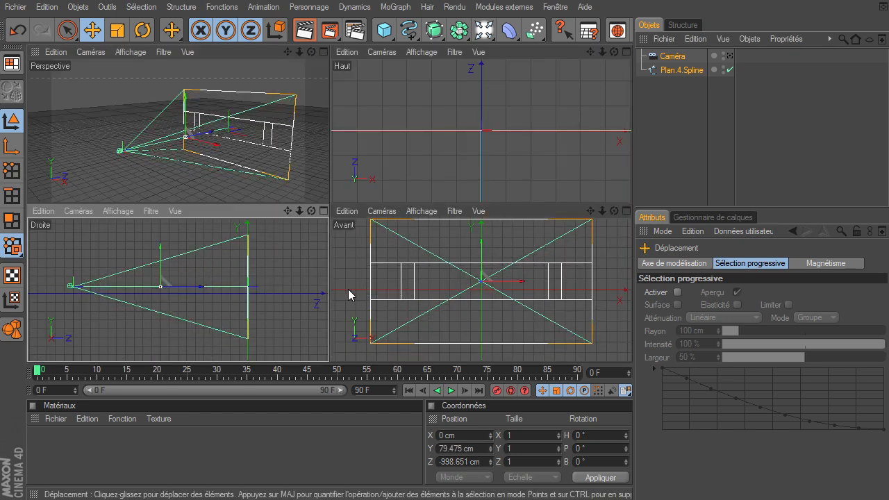
{"action": "left_click", "coordinate": [625, 211]}
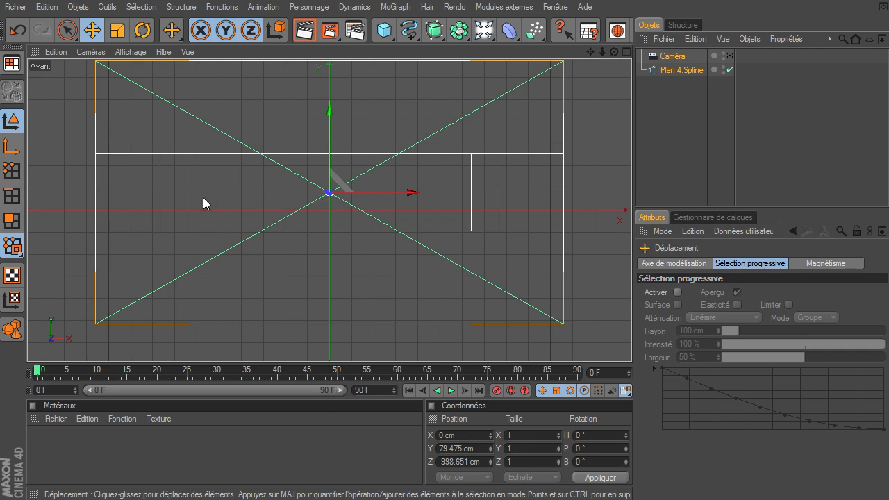
{"action": "left_click_drag", "start_coordinate": [328, 150], "coordinate": [329, 146]}
{"action": "left_click", "coordinate": [649, 137]}
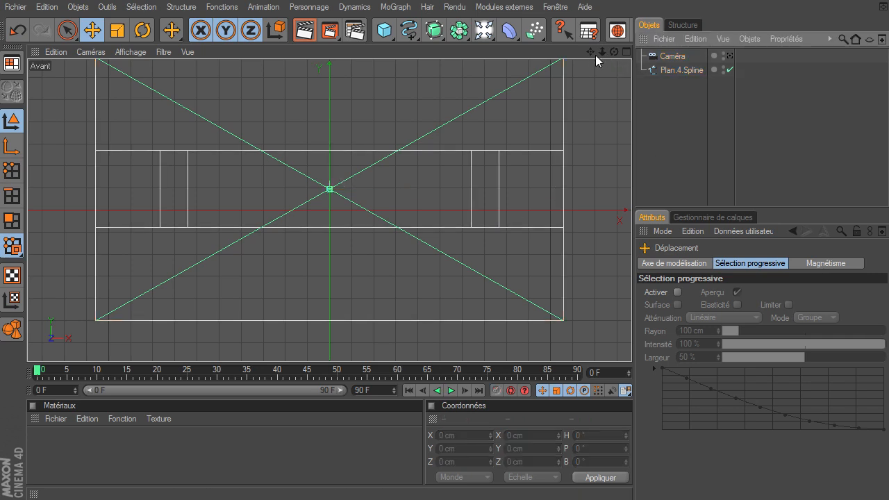
Add a Protection tag to both the camera and the spline template
{"action": "left_click_drag", "start_coordinate": [664, 97], "coordinate": [679, 59]}
{"action": "right_click", "coordinate": [677, 56]}
{"action": "mouse_move", "coordinate": [710, 65]}
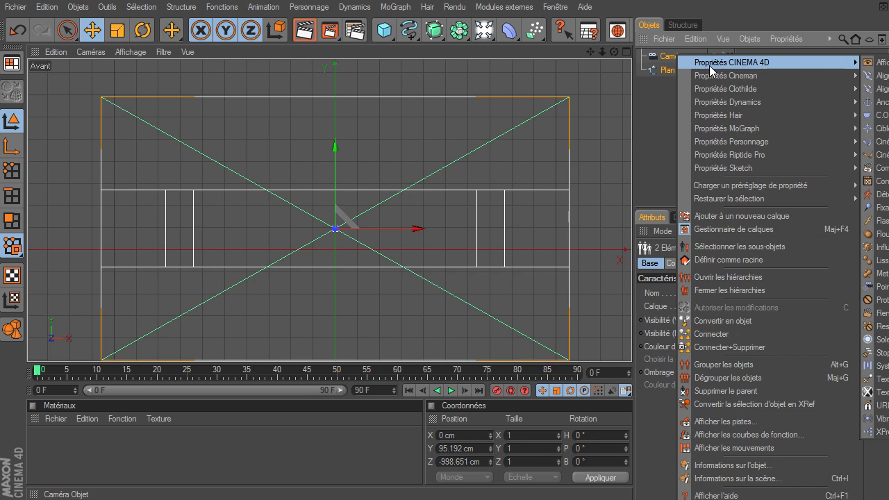
{"action": "mouse_move", "coordinate": [690, 154]}
{"action": "left_click", "coordinate": [657, 152]}
{"action": "right_click", "coordinate": [651, 59]}
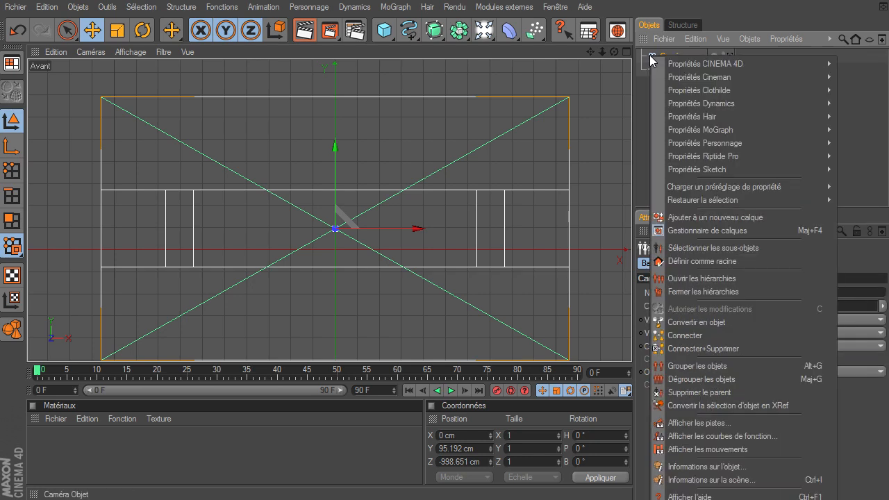
{"action": "mouse_move", "coordinate": [696, 64]}
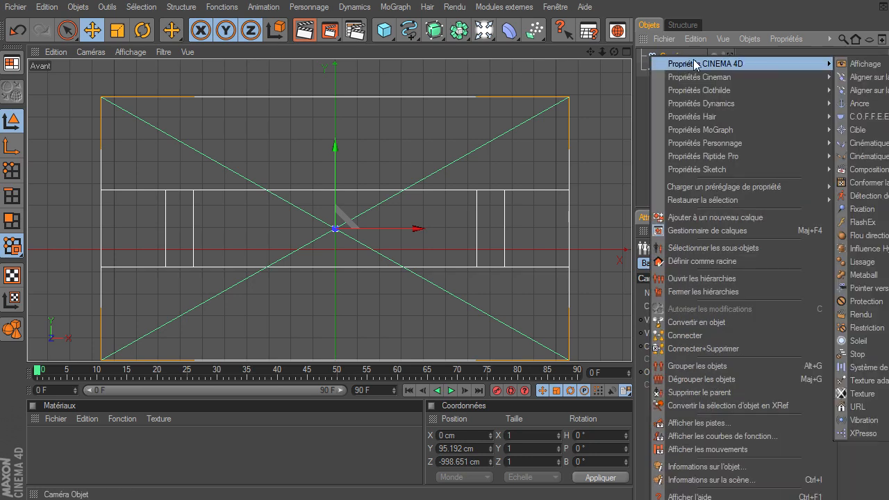
{"action": "left_click", "coordinate": [862, 302]}
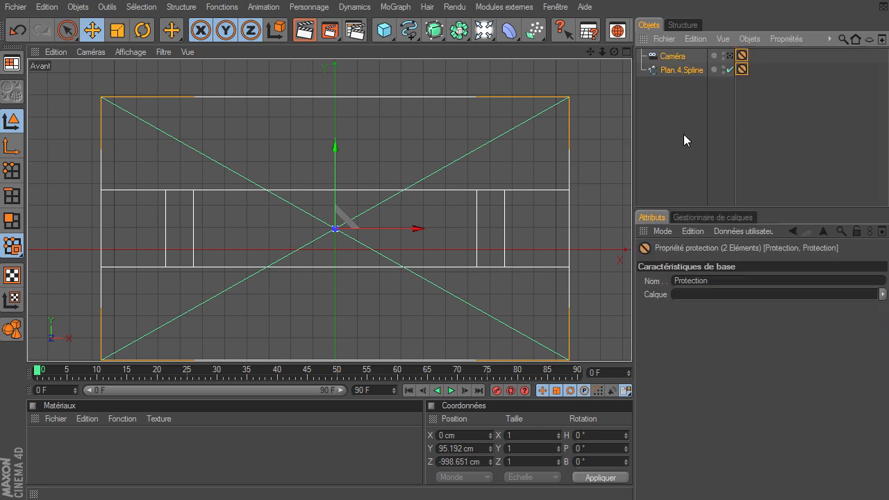
Add a floor object to the scene and check its placement through the camera
{"action": "left_click", "coordinate": [626, 52]}
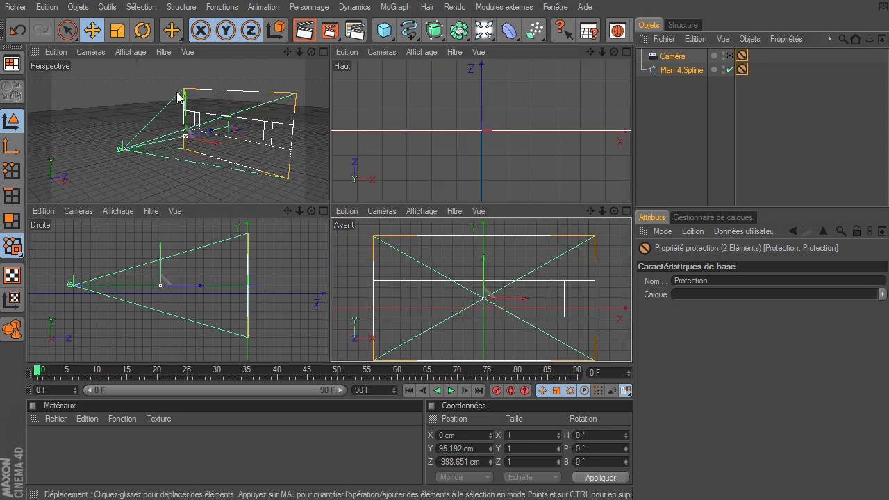
{"action": "left_click", "coordinate": [324, 52]}
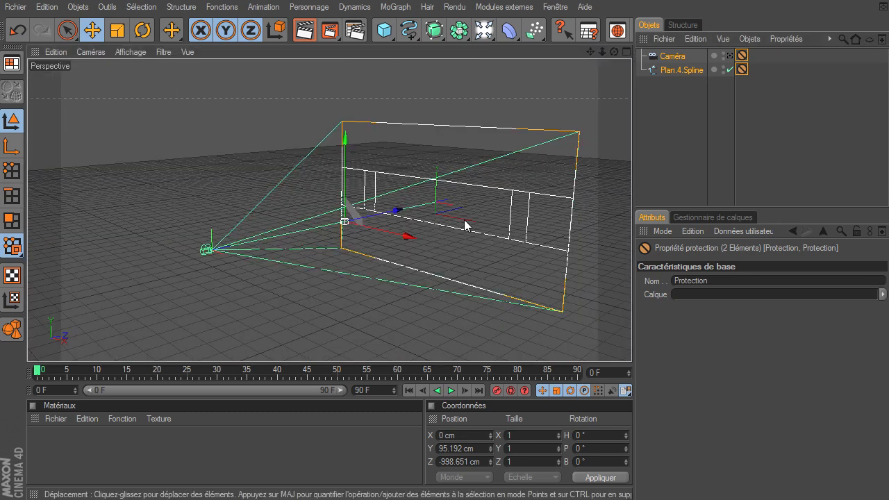
{"action": "left_click_drag", "start_coordinate": [590, 53], "coordinate": [515, 52]}
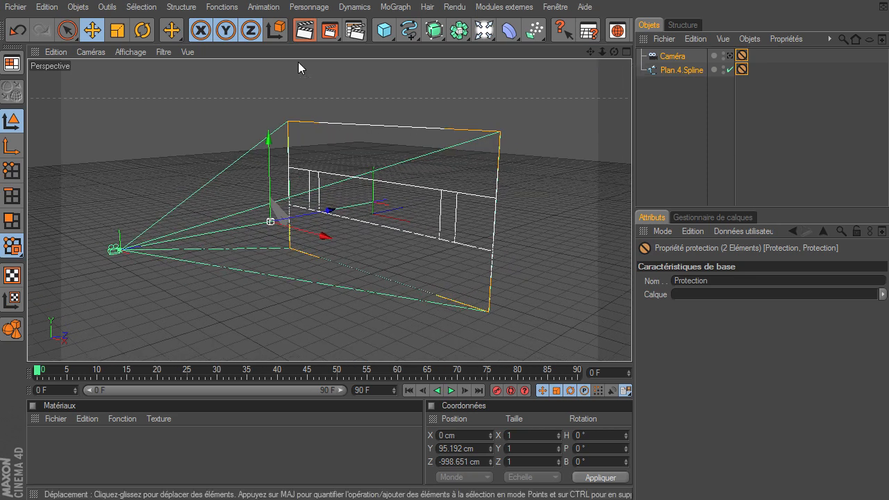
{"action": "left_click_drag", "start_coordinate": [485, 30], "coordinate": [634, 83]}
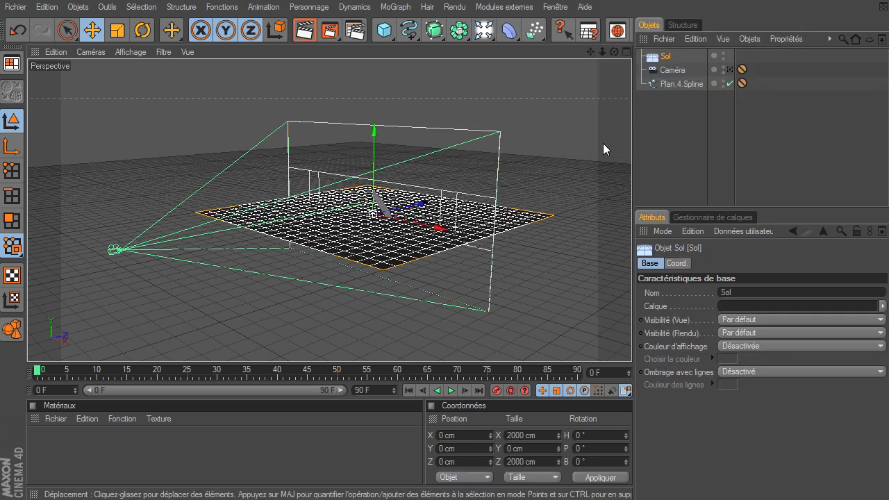
{"action": "left_click", "coordinate": [730, 69]}
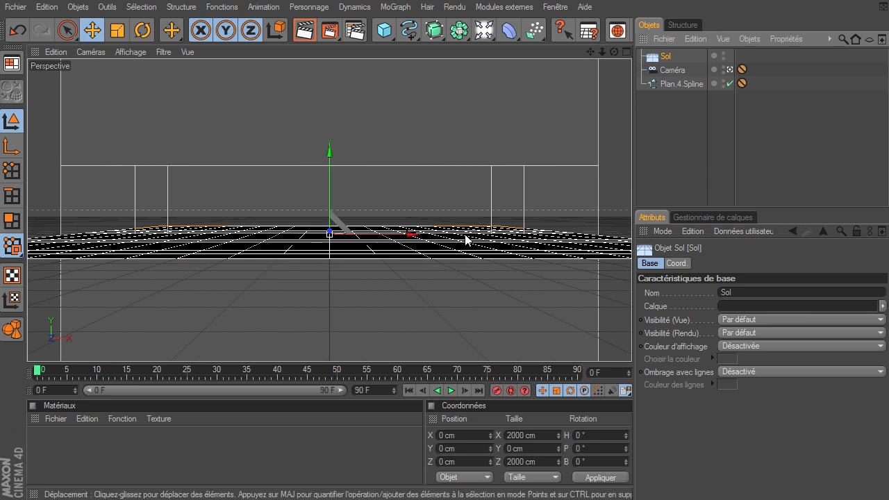
{"action": "left_click", "coordinate": [729, 69]}
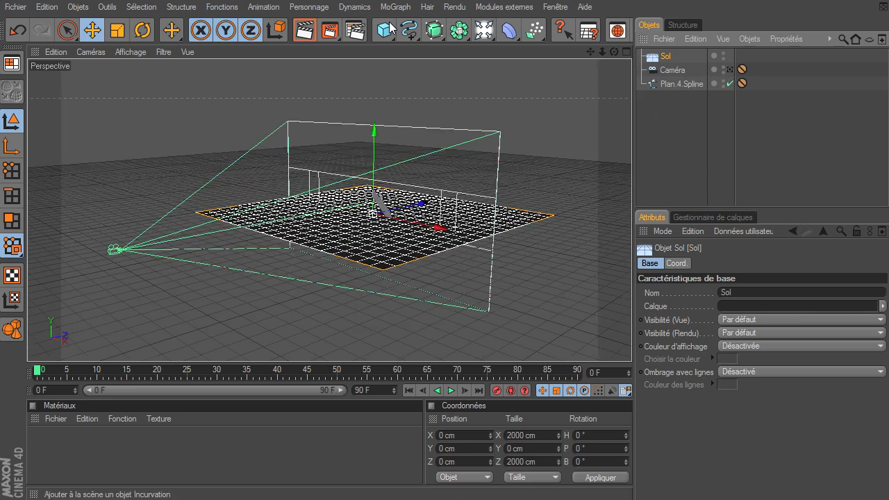
Add a sphere and raise it to a Y position of 100 cm so it rests on the floor
{"action": "left_click_drag", "start_coordinate": [385, 30], "coordinate": [520, 44]}
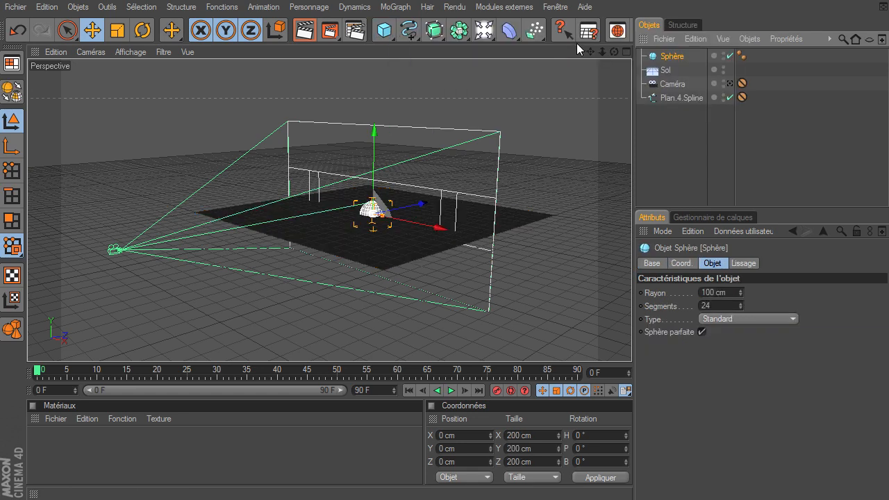
{"action": "scroll", "coordinate": [550, 38], "scroll_direction": "down", "scroll_amount": 1}
{"action": "middle_click_drag", "start_coordinate": [500, 44], "coordinate": [568, 38]}
{"action": "left_click", "coordinate": [625, 32]}
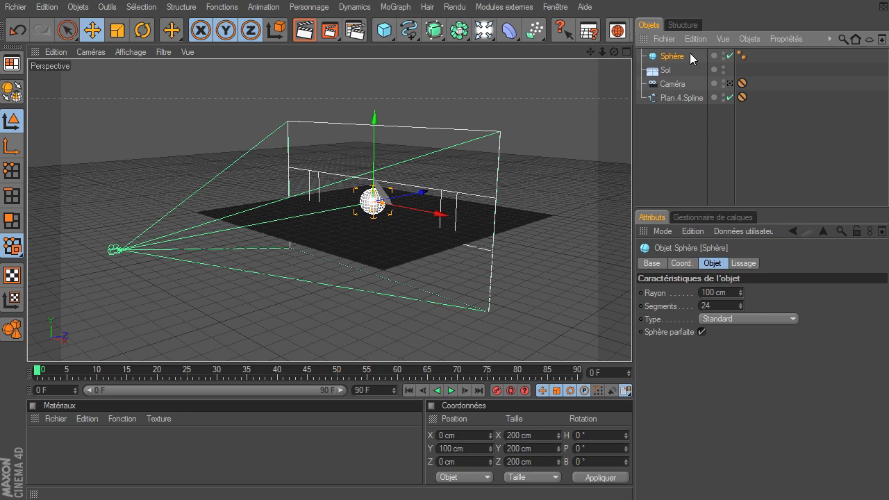
Look through the camera and render the view with the sphere, leaving nothing selected
{"action": "left_click", "coordinate": [730, 83]}
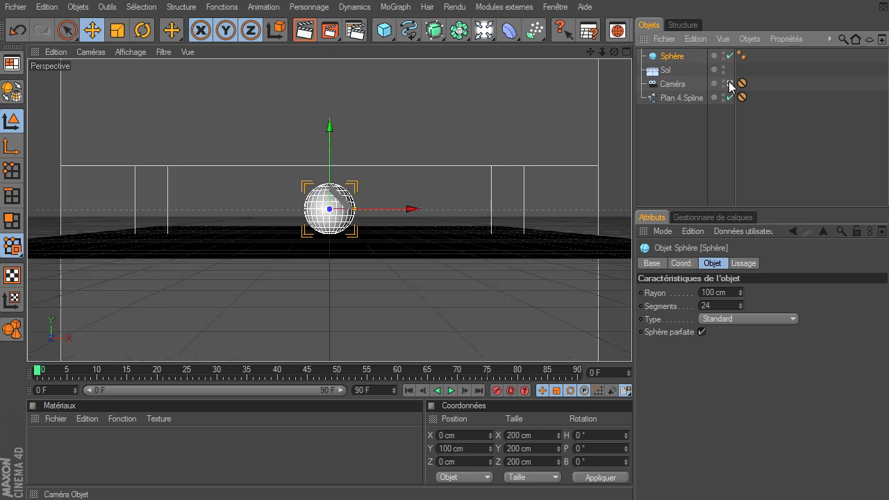
{"action": "left_click", "coordinate": [308, 34]}
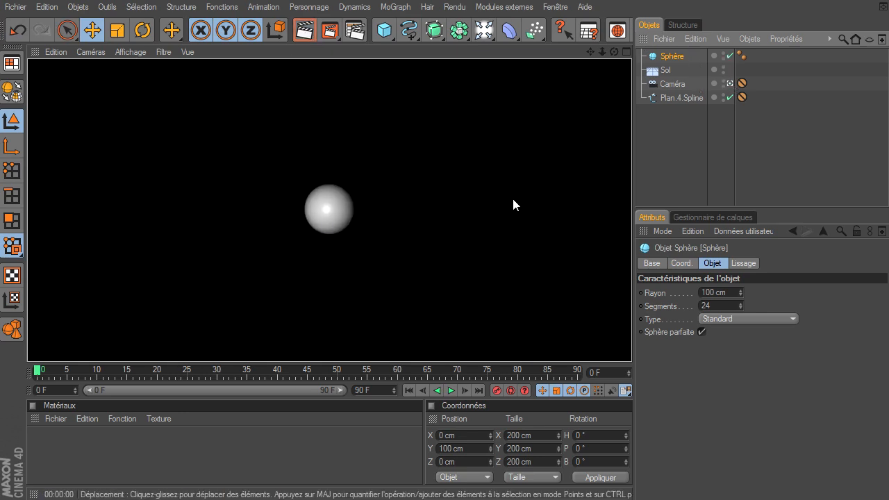
{"action": "left_click", "coordinate": [692, 176]}
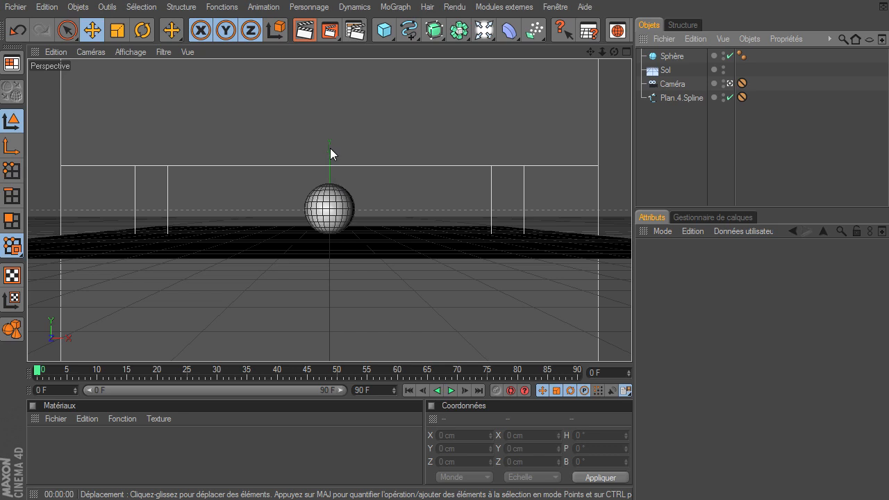
Move the sphere back to a Z position of about 596 cm and render the view, leaving nothing selected
{"action": "left_click", "coordinate": [664, 56]}
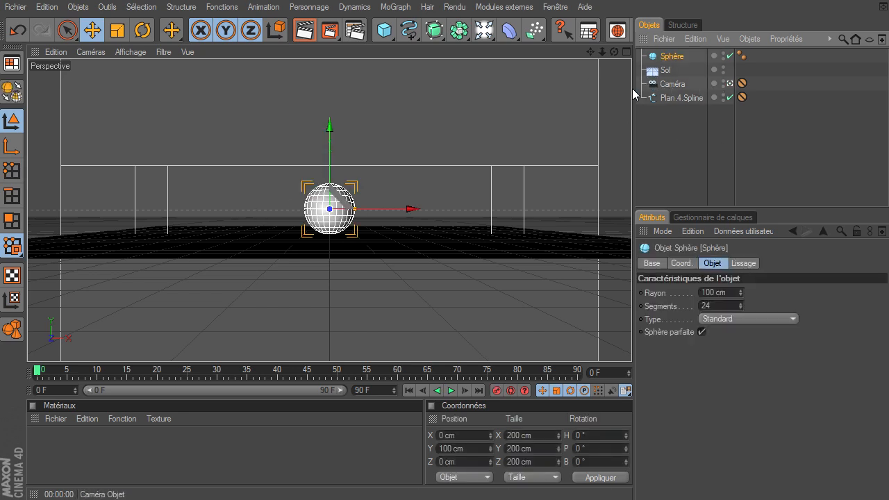
{"action": "left_click", "coordinate": [626, 53]}
{"action": "left_click_drag", "start_coordinate": [277, 286], "coordinate": [336, 343]}
{"action": "left_click", "coordinate": [323, 52]}
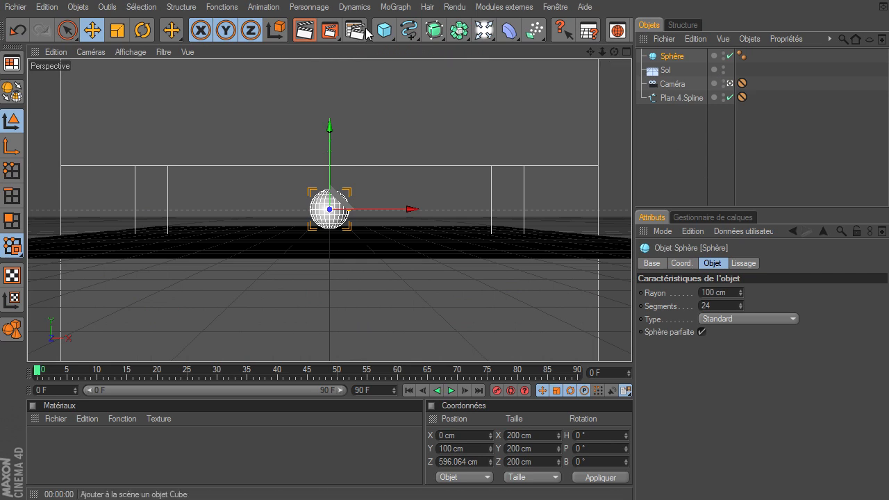
{"action": "left_click", "coordinate": [304, 30]}
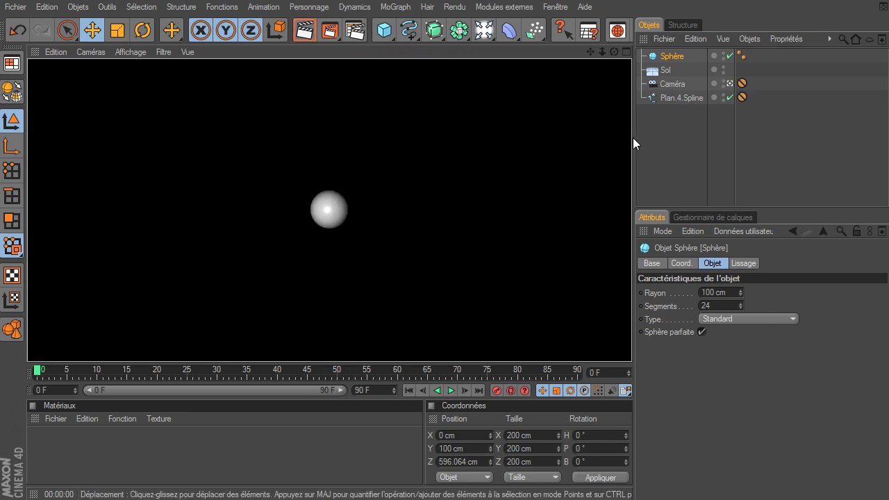
{"action": "left_click", "coordinate": [399, 307]}
Create two new materials, assigning the first to the floor and the second to the sphere
{"action": "double_click", "coordinate": [74, 464]}
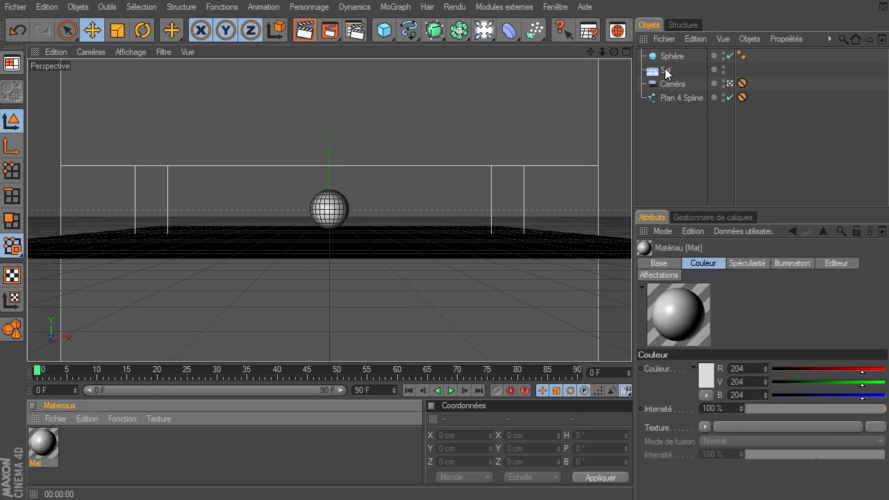
{"action": "left_click_drag", "start_coordinate": [665, 69], "coordinate": [665, 70]}
{"action": "double_click", "coordinate": [115, 456]}
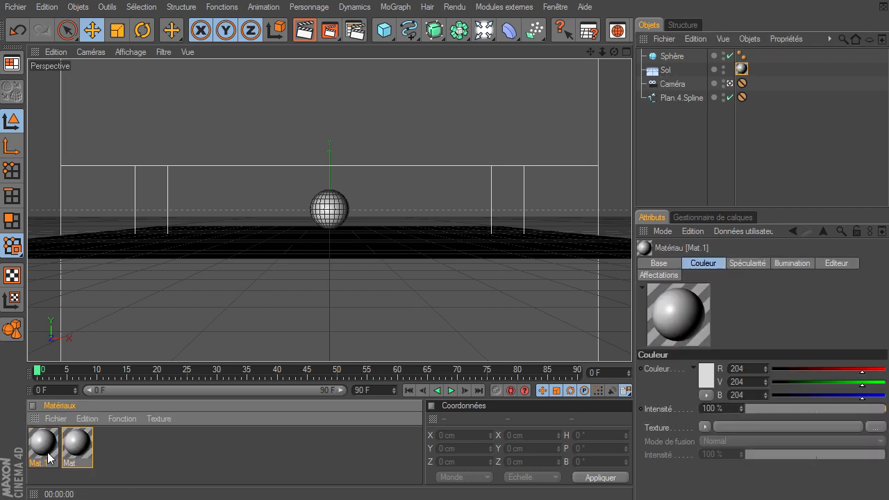
{"action": "left_click_drag", "start_coordinate": [675, 59], "coordinate": [674, 58]}
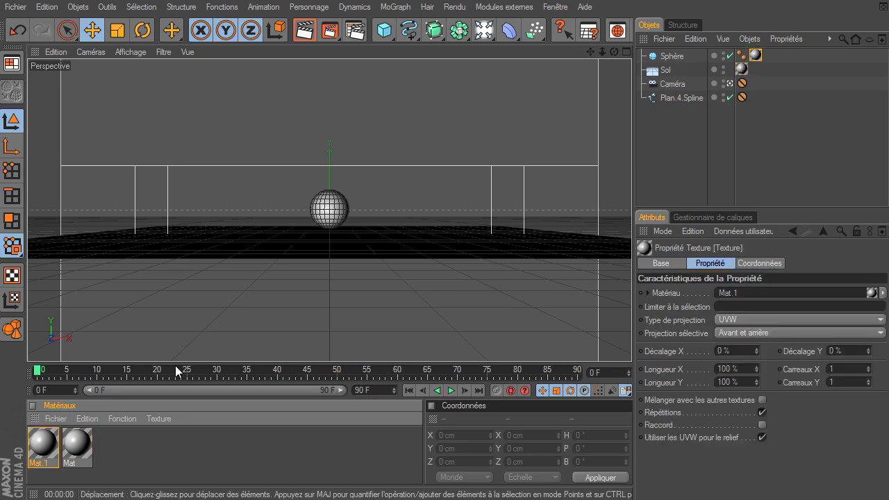
Set the sphere material's colour to orange with RGB values 233, 119, 5
{"action": "double_click", "coordinate": [43, 448]}
{"action": "left_click", "coordinate": [361, 135]}
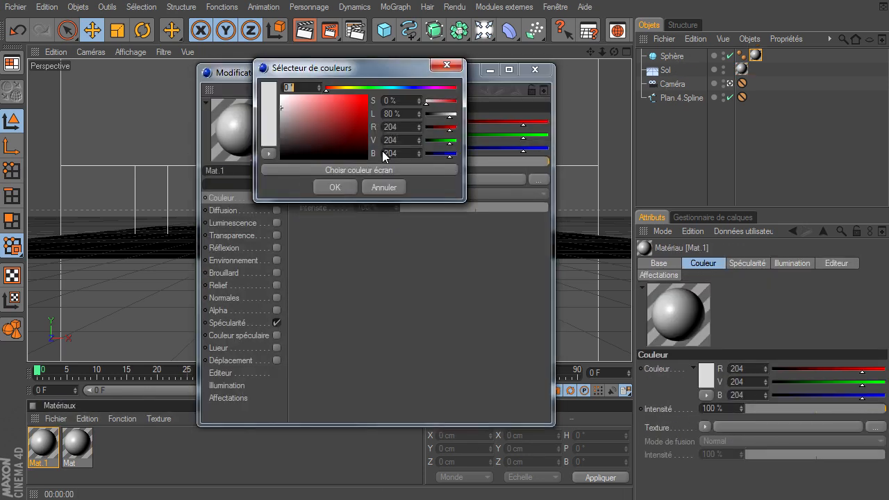
{"action": "left_click", "coordinate": [380, 173]}
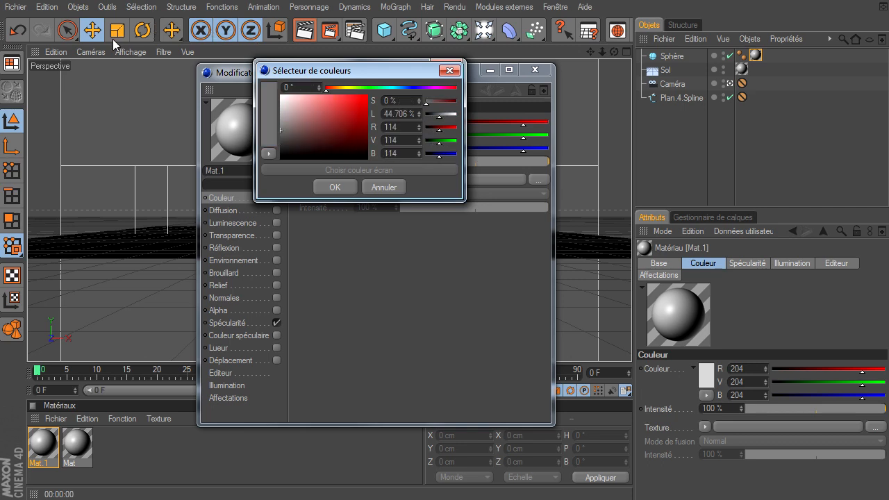
{"action": "left_click", "coordinate": [117, 38]}
{"action": "left_click_drag", "start_coordinate": [362, 111], "coordinate": [365, 100]}
{"action": "left_click", "coordinate": [337, 88]}
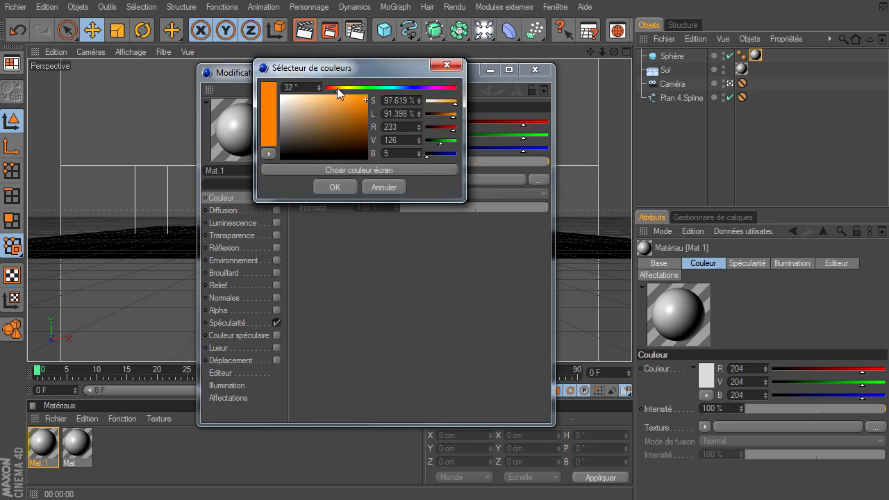
{"action": "left_click", "coordinate": [335, 186]}
{"action": "left_click", "coordinate": [535, 69]}
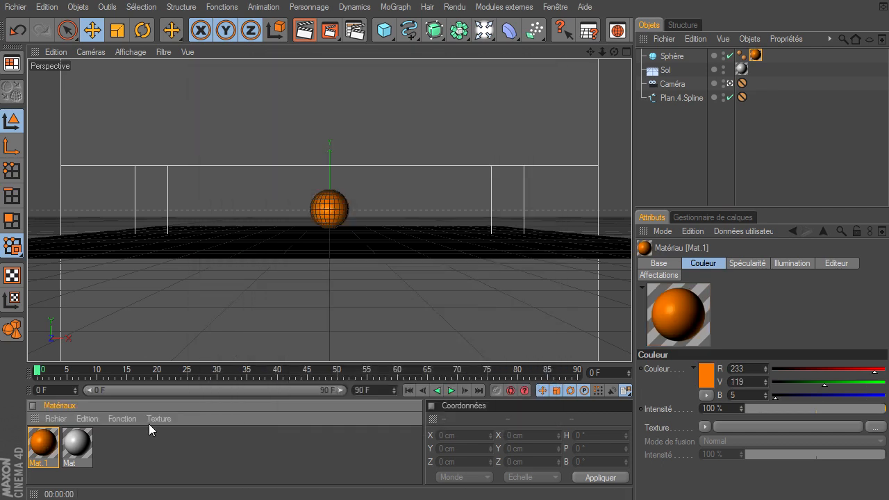
Set the floor material's colour to dark grey with RGB 63, 61, 61 and turn off its specularity
{"action": "double_click", "coordinate": [77, 443]}
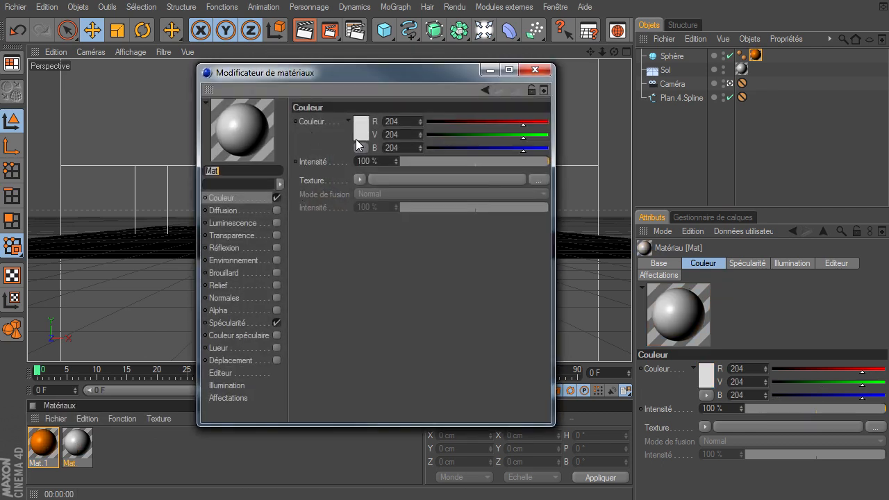
{"action": "left_click", "coordinate": [359, 144]}
{"action": "left_click_drag", "start_coordinate": [302, 139], "coordinate": [290, 146]}
{"action": "left_click", "coordinate": [336, 187]}
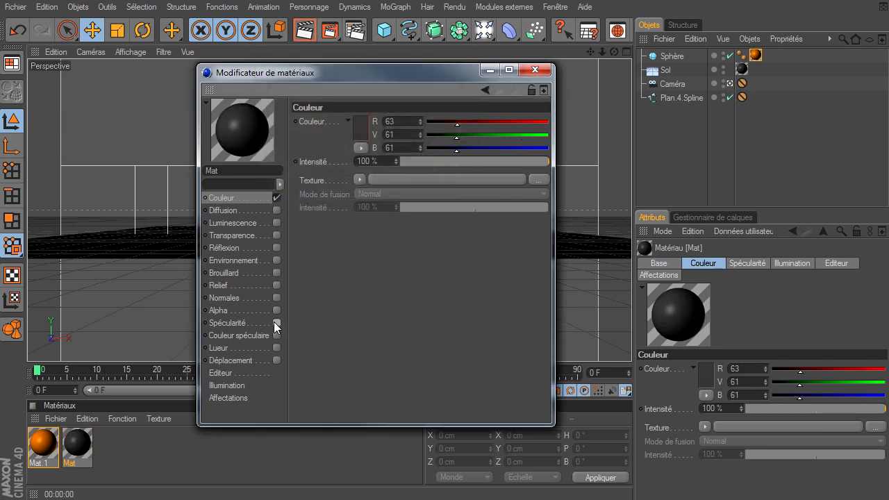
{"action": "left_click", "coordinate": [276, 323]}
{"action": "left_click", "coordinate": [535, 70]}
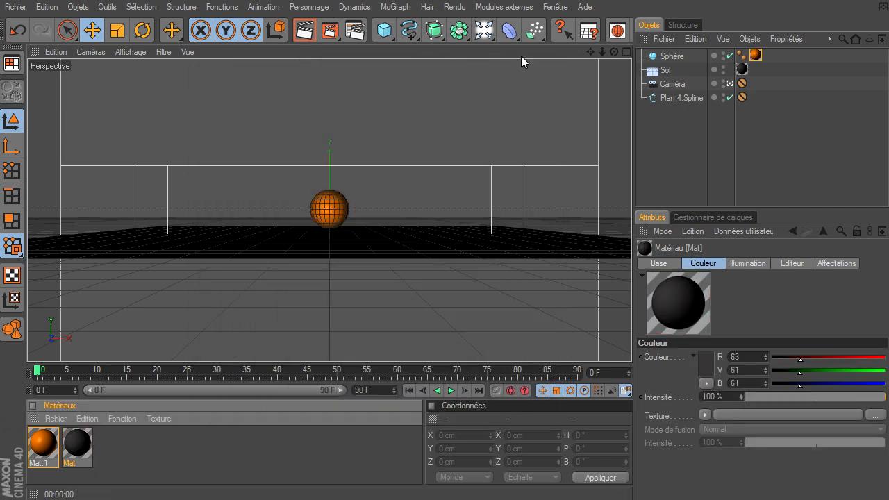
Add a light at a Y position of about 608 cm with soft shadow maps and render the view
{"action": "left_click", "coordinate": [484, 31]}
{"action": "left_click_drag", "start_coordinate": [329, 171], "coordinate": [329, 35]}
{"action": "left_click_drag", "start_coordinate": [633, 340], "coordinate": [738, 292]}
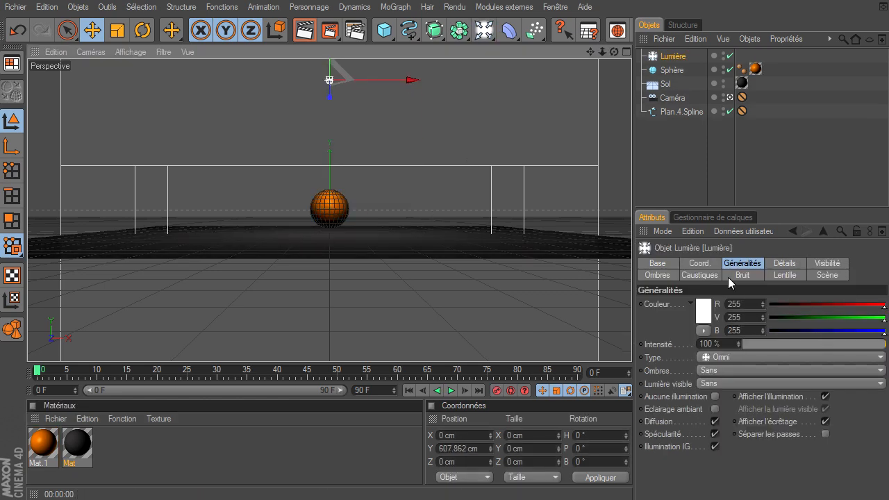
{"action": "left_click", "coordinate": [726, 372]}
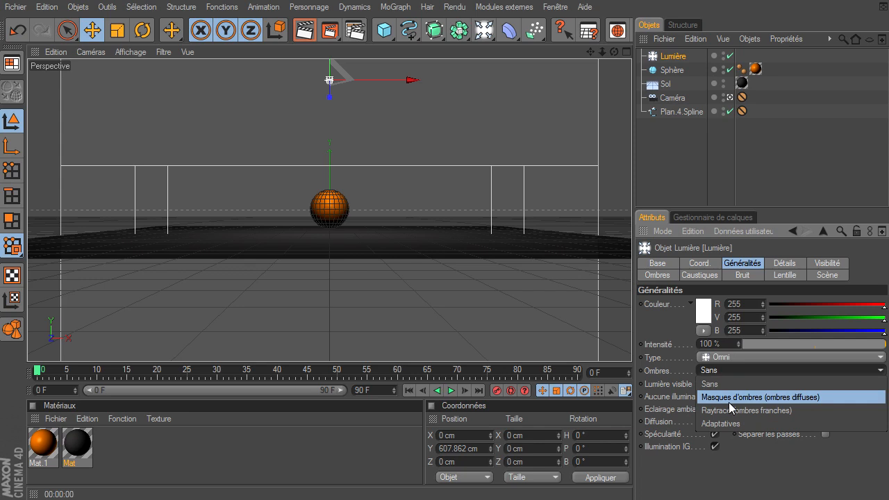
{"action": "left_click", "coordinate": [729, 402]}
{"action": "left_click", "coordinate": [310, 39]}
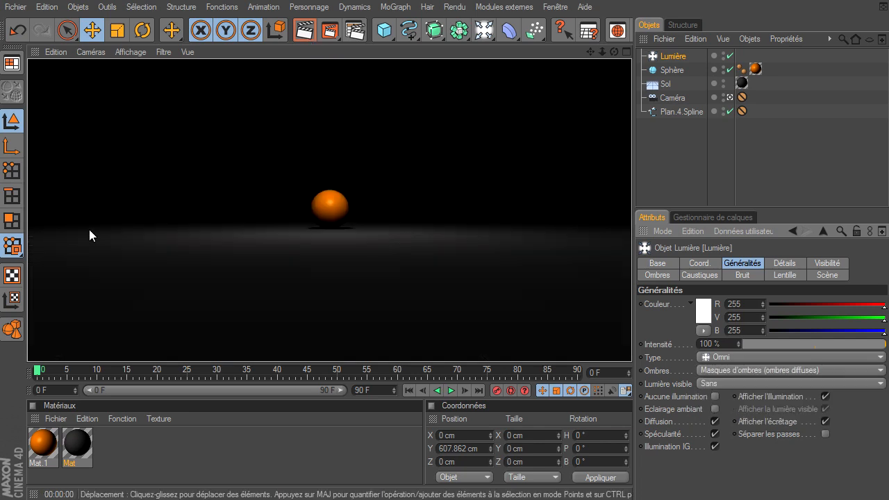
{"action": "left_click", "coordinate": [642, 148]}
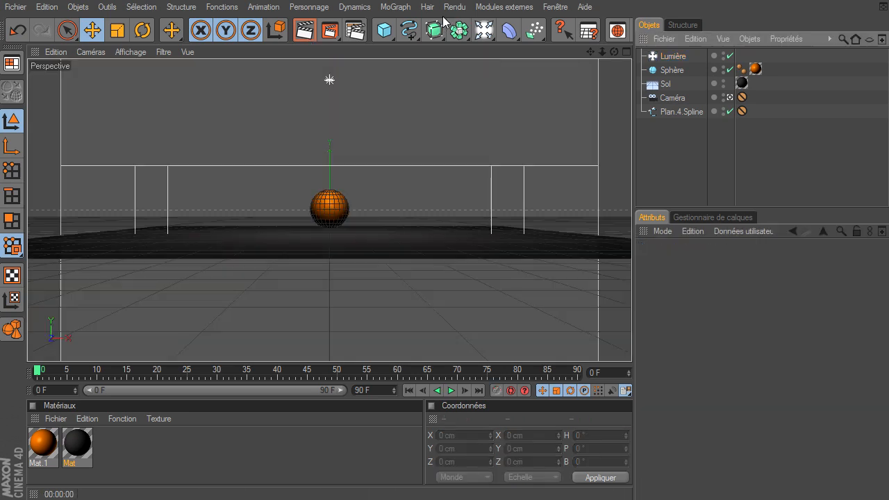
Add a background object to the scene and apply the dark grey floor material to it
{"action": "left_click", "coordinate": [484, 30]}
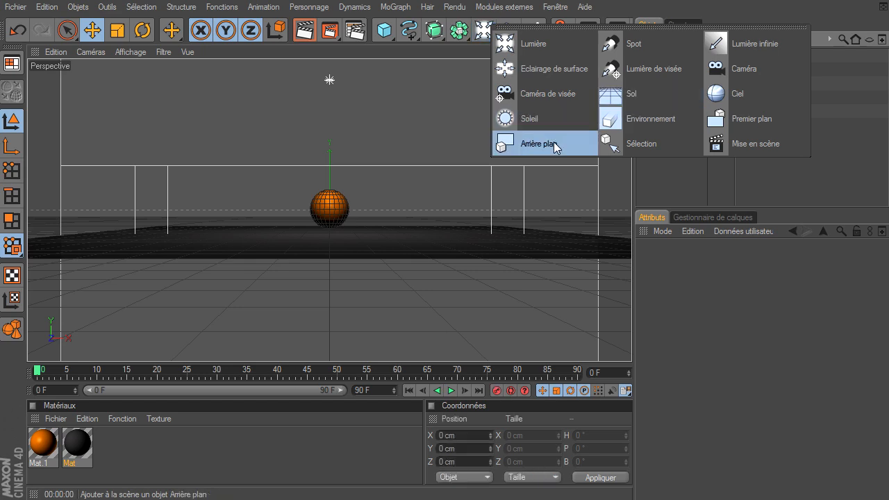
{"action": "left_click", "coordinate": [549, 144]}
{"action": "left_click_drag", "start_coordinate": [82, 456], "coordinate": [417, 302]}
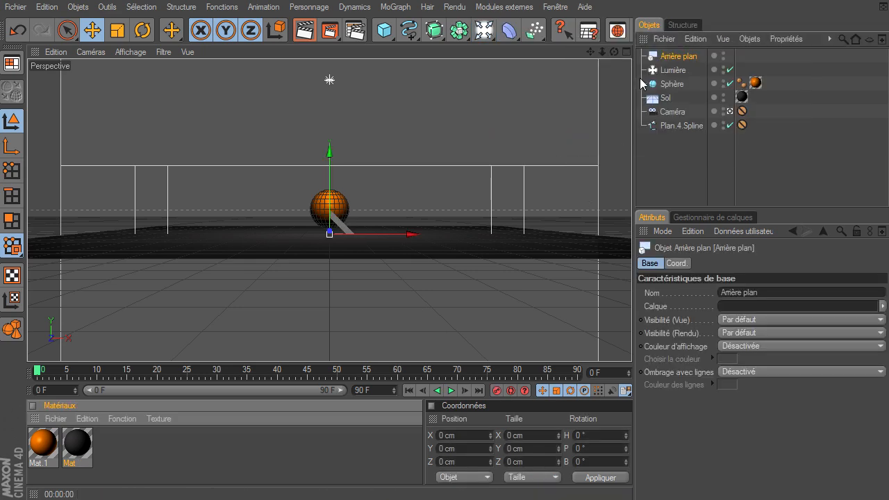
{"action": "left_click_drag", "start_coordinate": [674, 60], "coordinate": [676, 59]}
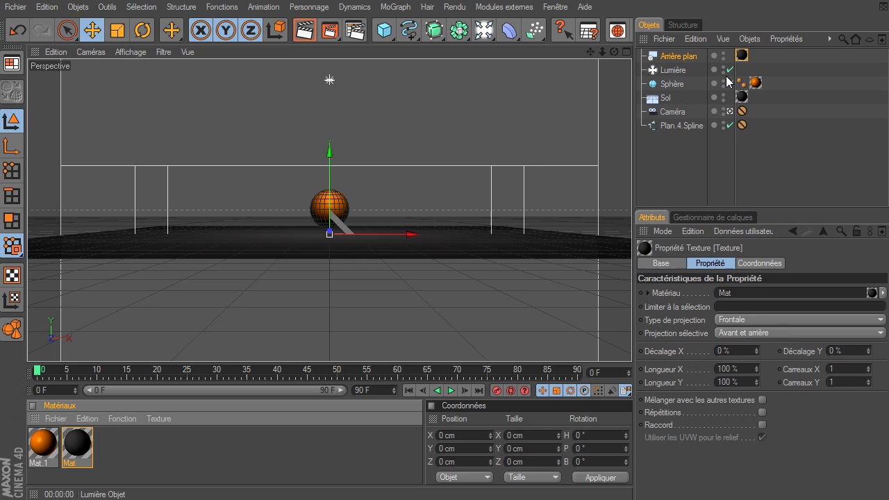
Add a Render tag to the floor with compositing with the background enabled, and render the view
{"action": "left_click", "coordinate": [669, 99]}
{"action": "right_click", "coordinate": [665, 98]}
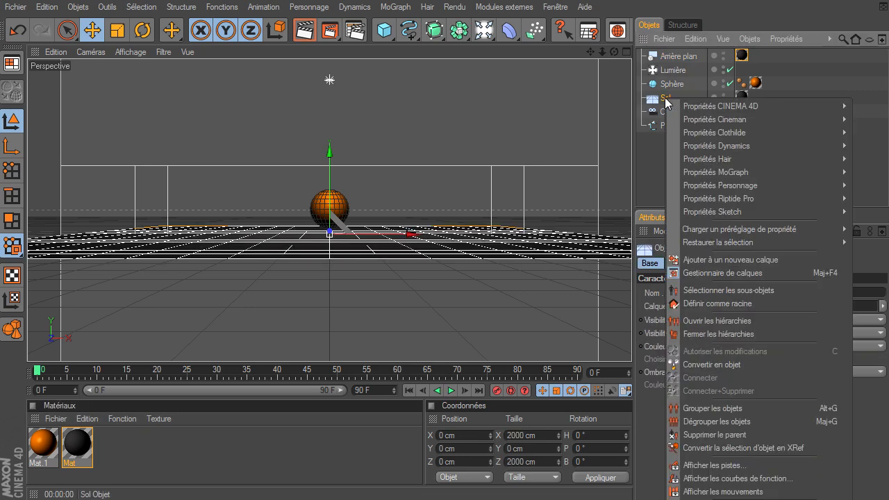
{"action": "mouse_move", "coordinate": [700, 106]}
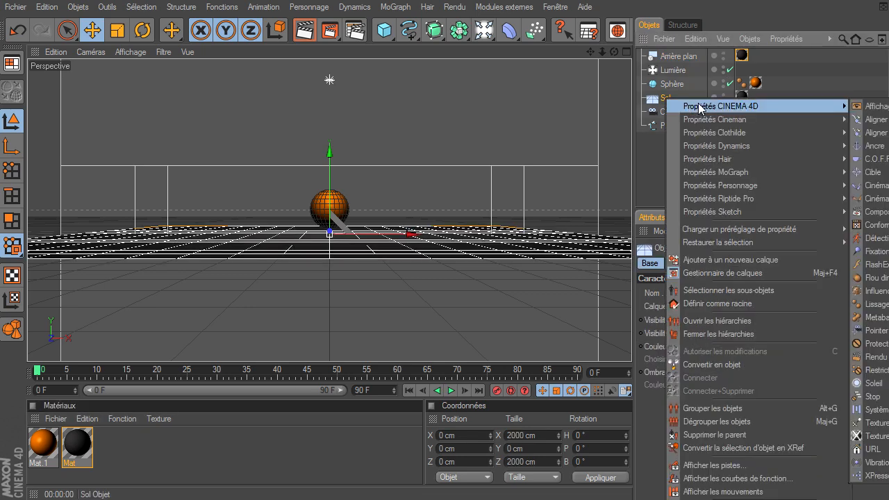
{"action": "left_click", "coordinate": [877, 357]}
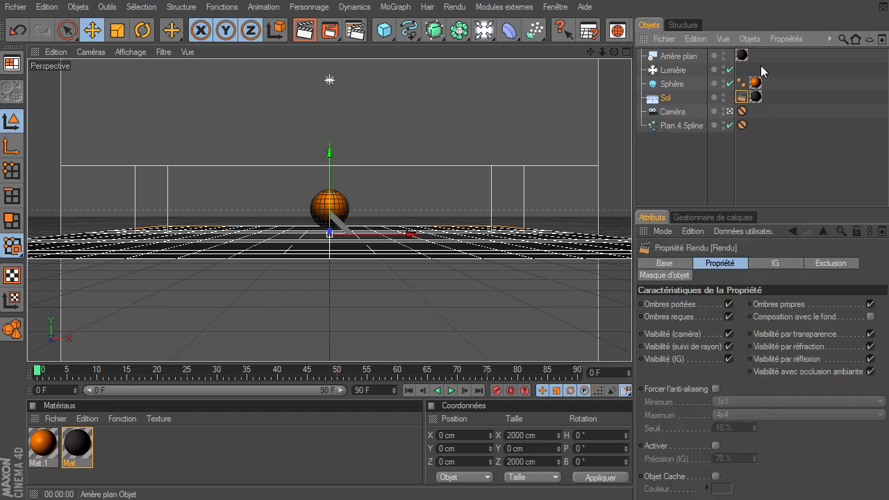
{"action": "left_click", "coordinate": [871, 317]}
{"action": "left_click", "coordinate": [305, 30]}
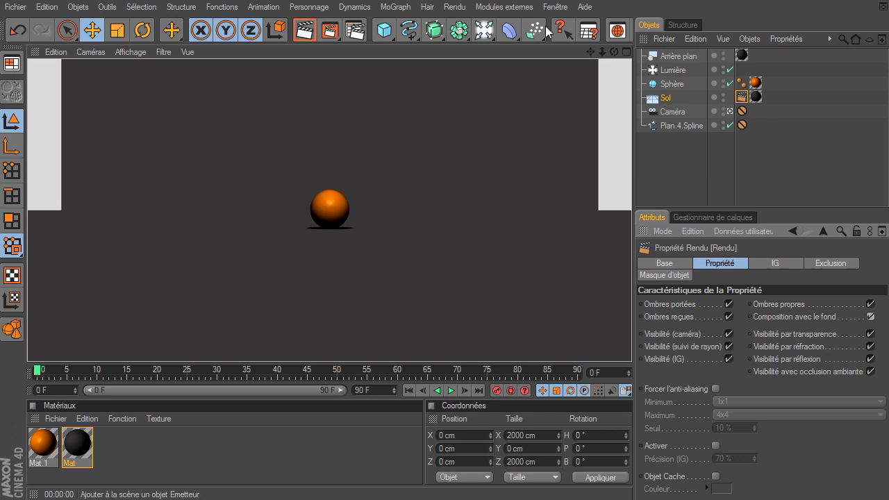
Delete the background, the light and the floor from the scene
{"action": "left_click", "coordinate": [671, 56]}
{"action": "key", "text": "Delete"}
{"action": "left_click", "coordinate": [671, 56]}
{"action": "key", "text": "Delete"}
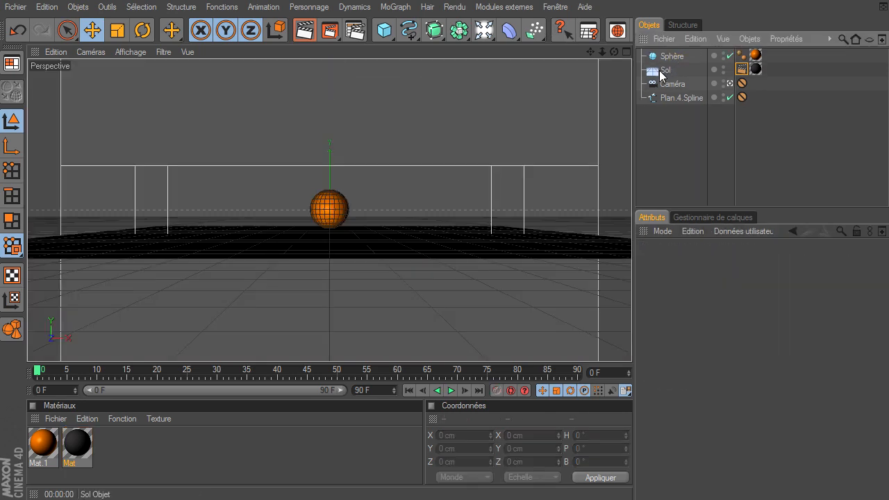
{"action": "left_click", "coordinate": [663, 70]}
{"action": "key", "text": "Delete"}
Merge the preset scene containing the Eclairage and sol et fond groups into the project and render the view
{"action": "scroll", "coordinate": [551, 34], "scroll_direction": "down", "scroll_amount": 4}
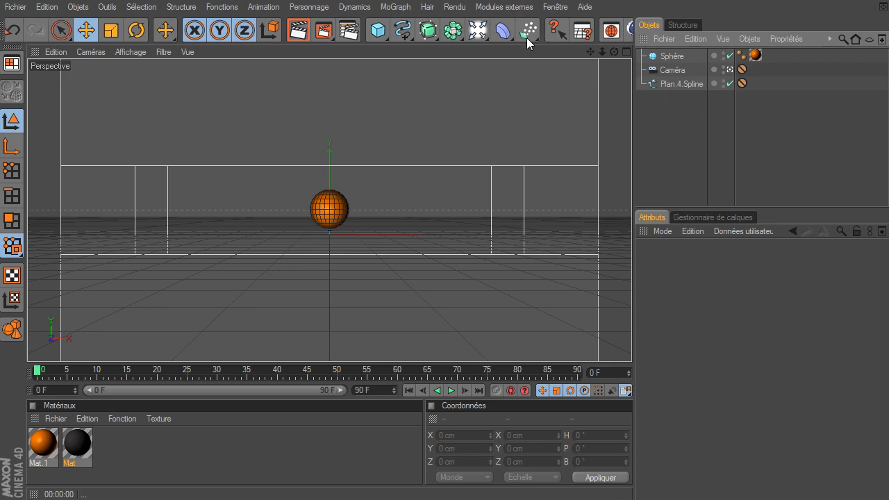
{"action": "left_click", "coordinate": [492, 37]}
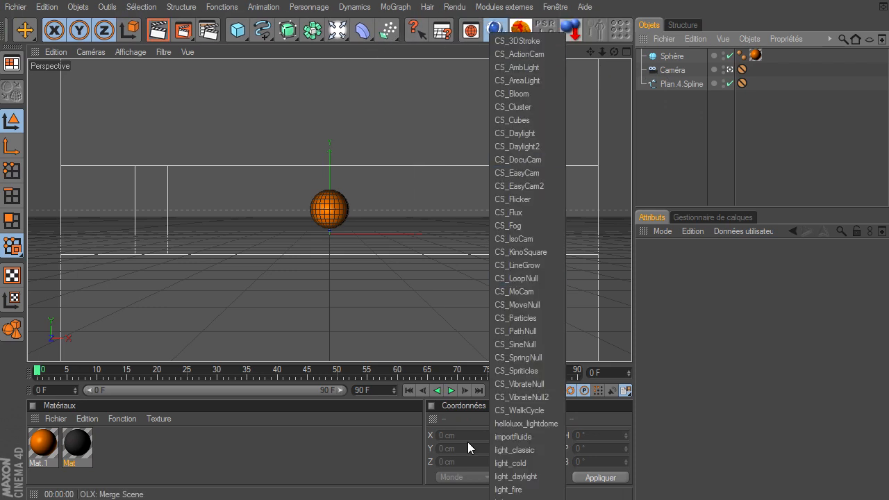
{"action": "left_click", "coordinate": [528, 497]}
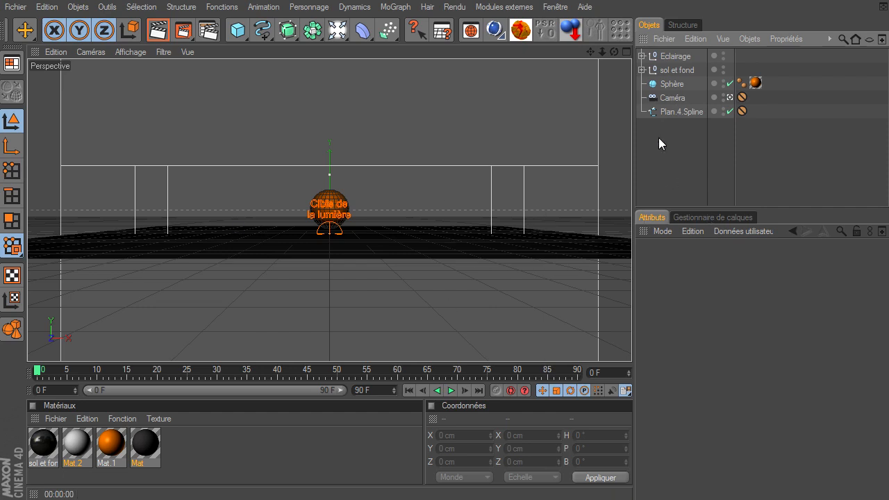
{"action": "left_click", "coordinate": [237, 30]}
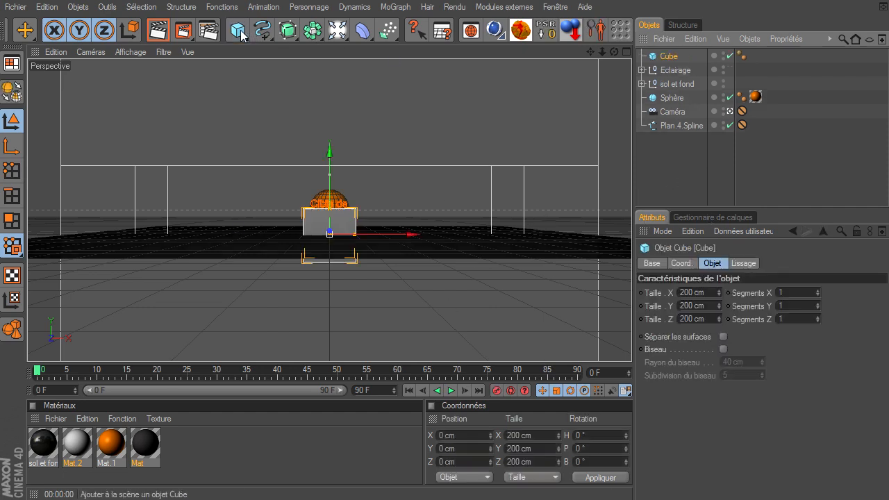
{"action": "key", "text": "ctrl+z"}
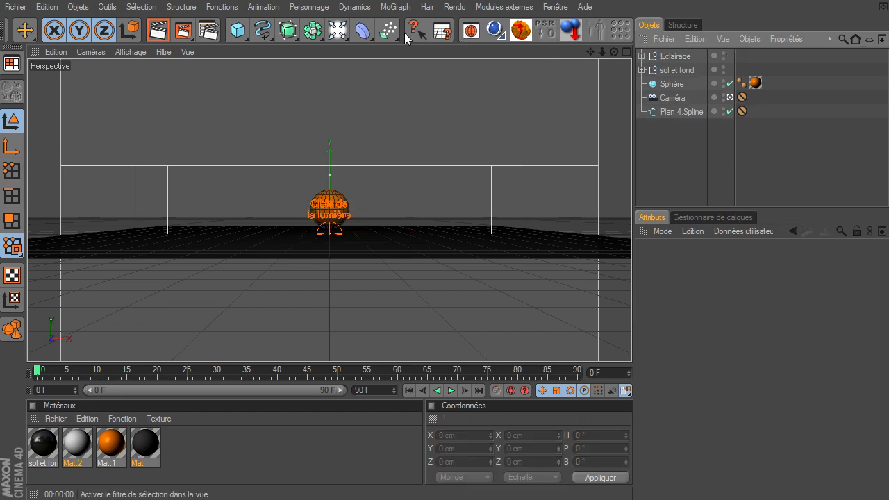
{"action": "scroll", "coordinate": [399, 33], "scroll_direction": "up", "scroll_amount": 3}
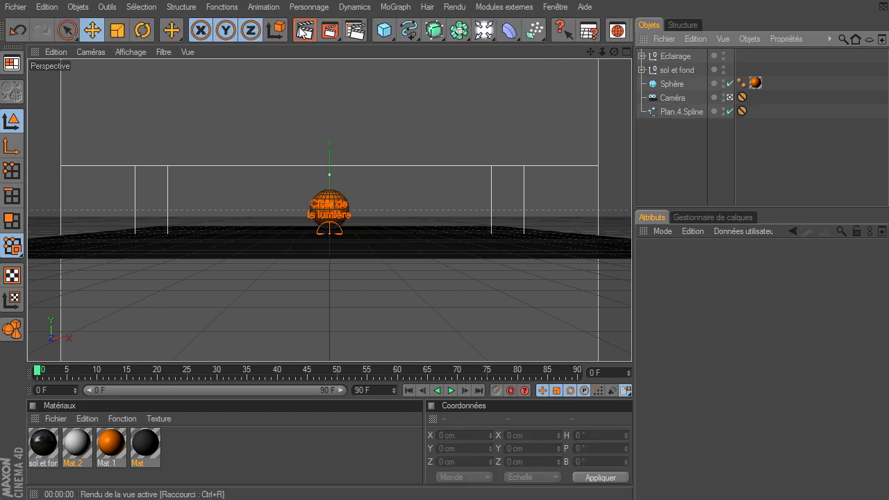
{"action": "key", "text": "ctrl+r"}
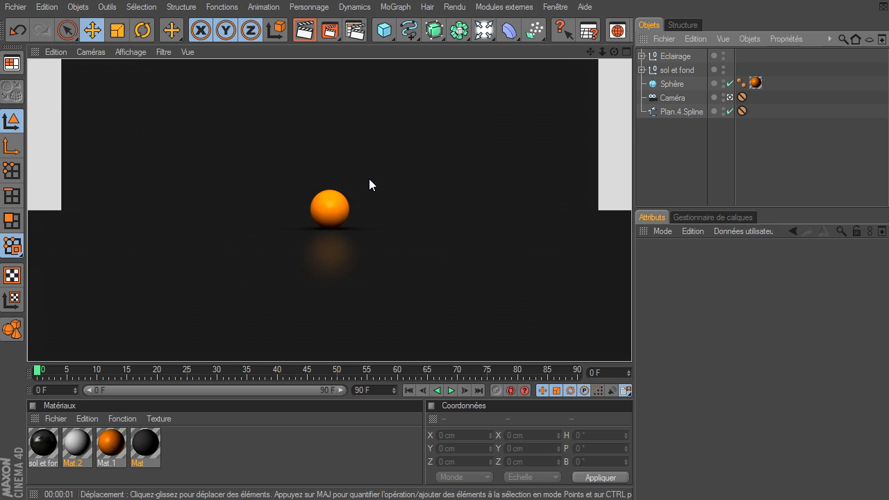
Move the sphere sideways to an X position of about -580 cm within the spline template
{"action": "left_click", "coordinate": [698, 111]}
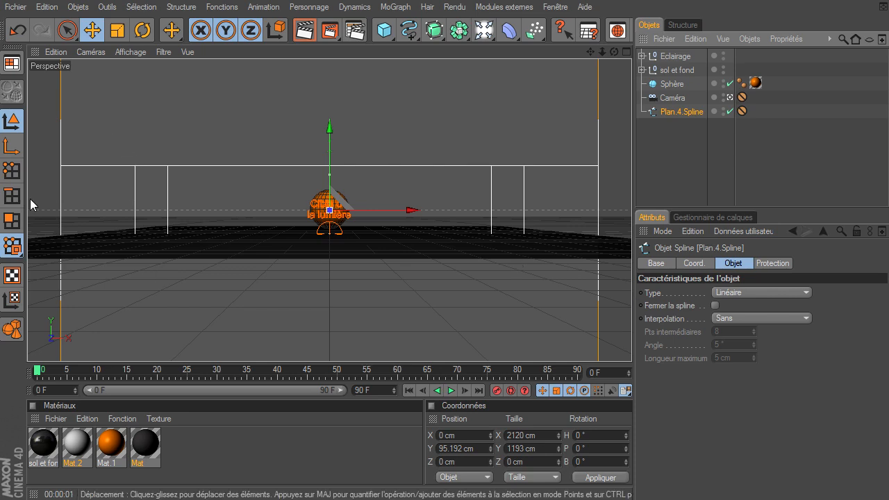
{"action": "mouse_move", "coordinate": [888, 69]}
{"action": "left_mouse_down"}
{"action": "mouse_move", "coordinate": [446, 68]}
{"action": "mouse_move", "coordinate": [888, 72]}
{"action": "left_mouse_up"}
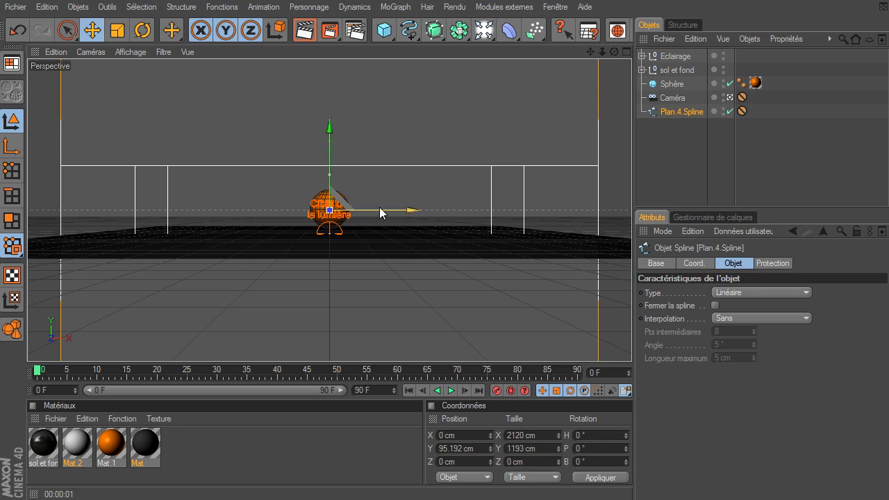
{"action": "left_click", "coordinate": [668, 85]}
{"action": "left_click_drag", "start_coordinate": [410, 210], "coordinate": [297, 210]}
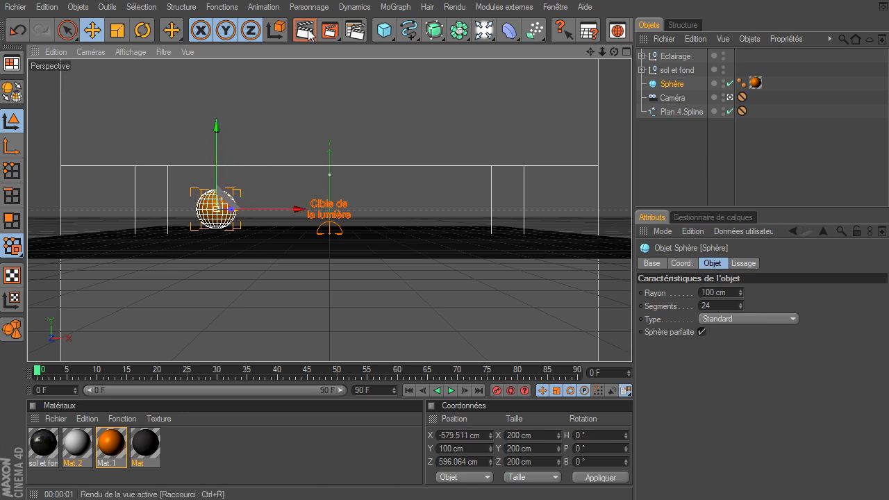
Add a centred MoGraph text object and move it to about X 30 cm and Y 38 cm
{"action": "left_click", "coordinate": [396, 9]}
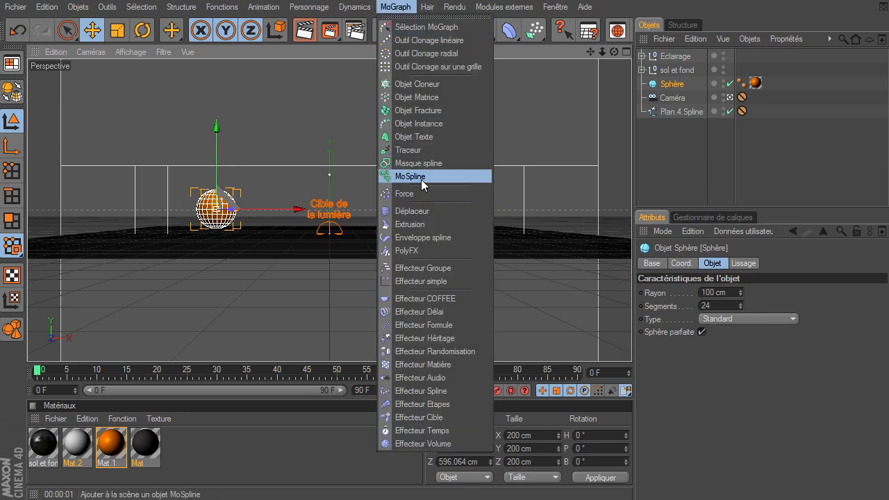
{"action": "left_click", "coordinate": [436, 137]}
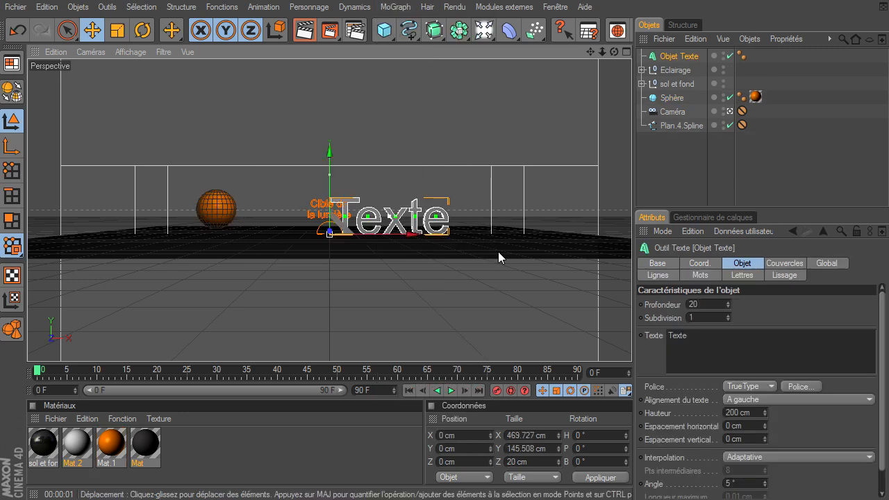
{"action": "left_click", "coordinate": [802, 399]}
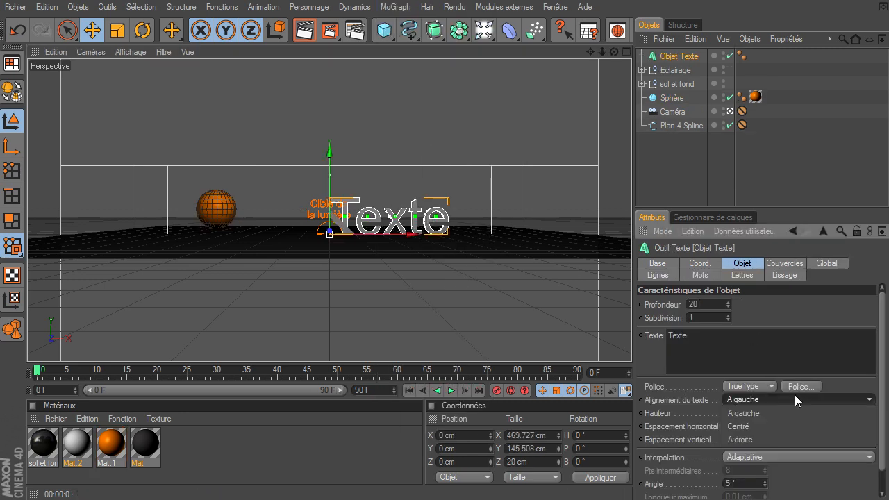
{"action": "left_click", "coordinate": [786, 421]}
{"action": "left_click_drag", "start_coordinate": [334, 166], "coordinate": [334, 157]}
{"action": "left_click_drag", "start_coordinate": [361, 223], "coordinate": [369, 222]}
Set the text object's font to AvantGarde LT Medium and its text to Youtube
{"action": "left_click", "coordinate": [800, 386]}
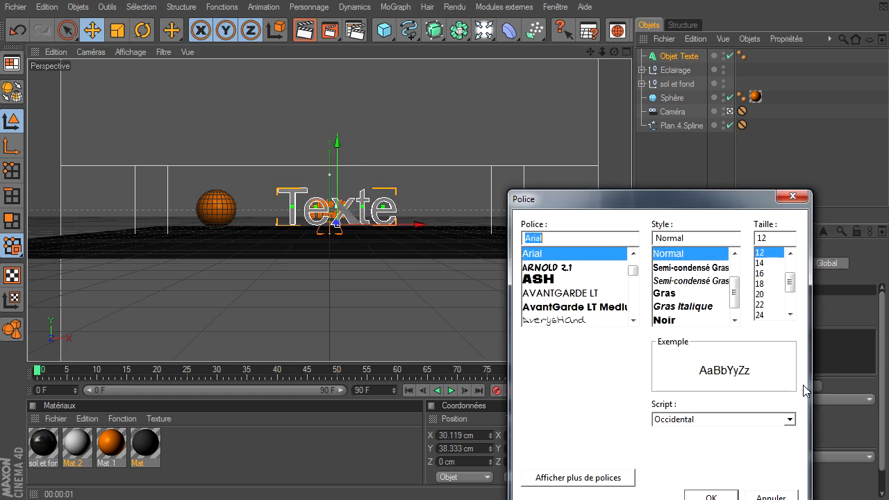
{"action": "left_click", "coordinate": [616, 307]}
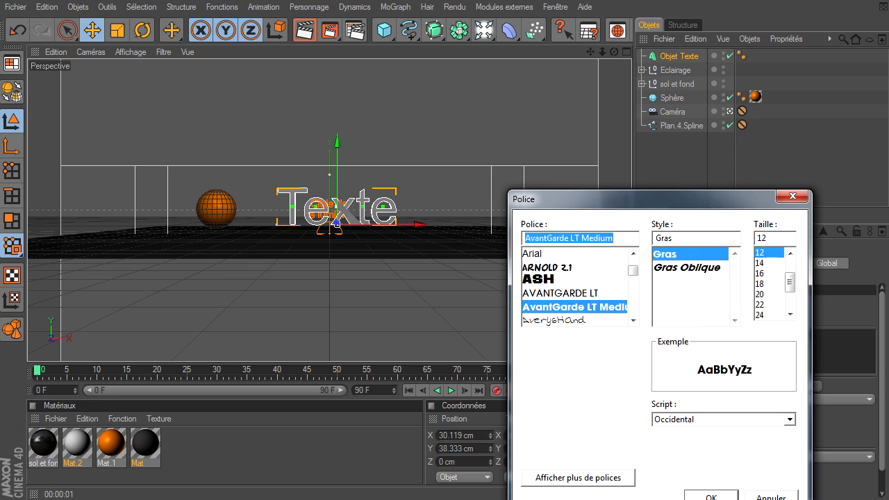
{"action": "left_click", "coordinate": [710, 496]}
{"action": "left_click_drag", "start_coordinate": [749, 353], "coordinate": [416, 337]}
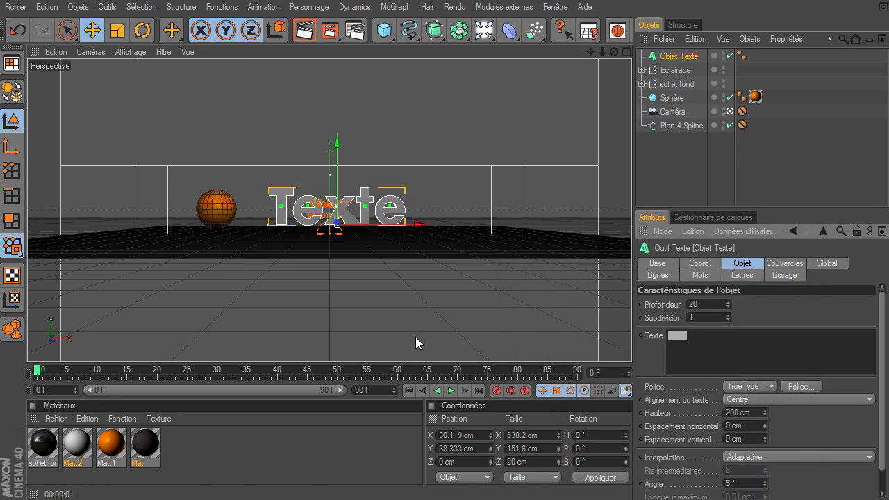
{"action": "type", "text": "Youtube"}
{"action": "left_click", "coordinate": [686, 151]}
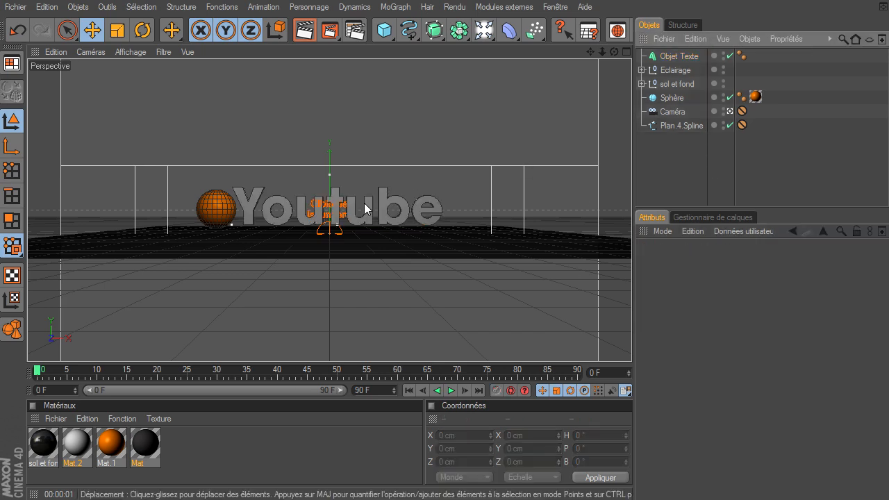
{"action": "left_click", "coordinate": [687, 55]}
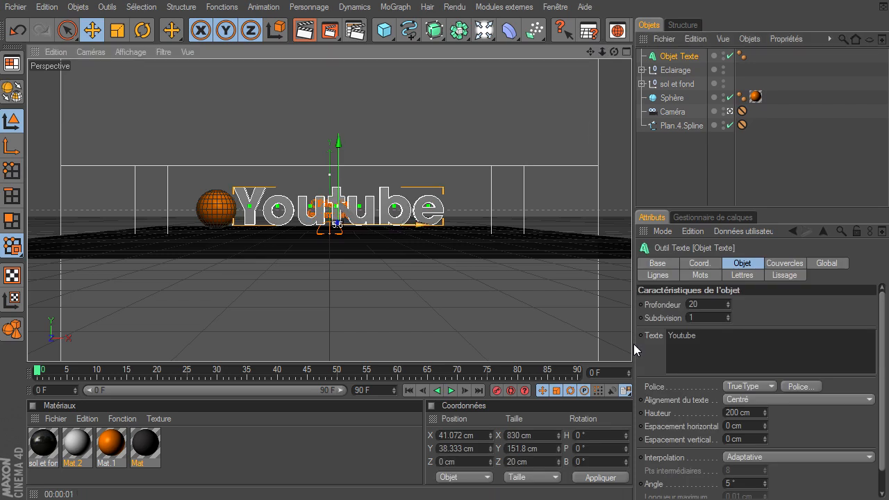
Move the Youtube text sideways to about X 115 cm and set its height to 150 cm
{"action": "left_click_drag", "start_coordinate": [384, 224], "coordinate": [405, 226]}
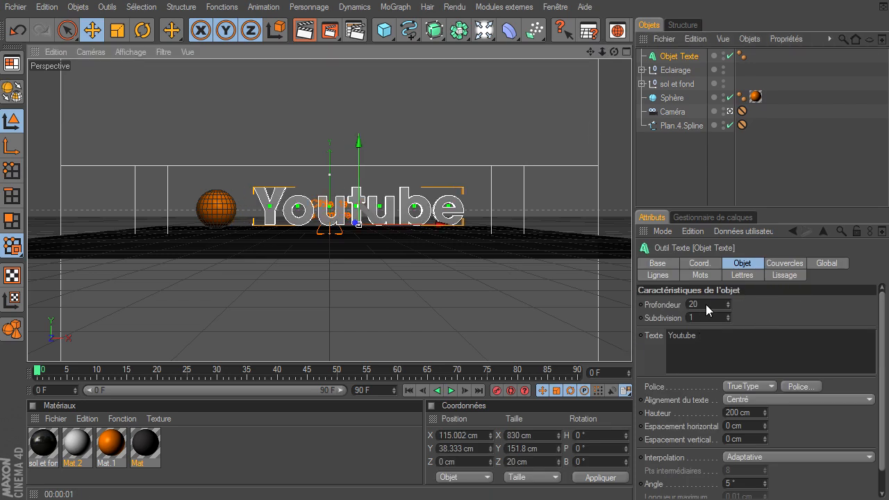
{"action": "double_click", "coordinate": [753, 412]}
{"action": "type", "text": "1"}
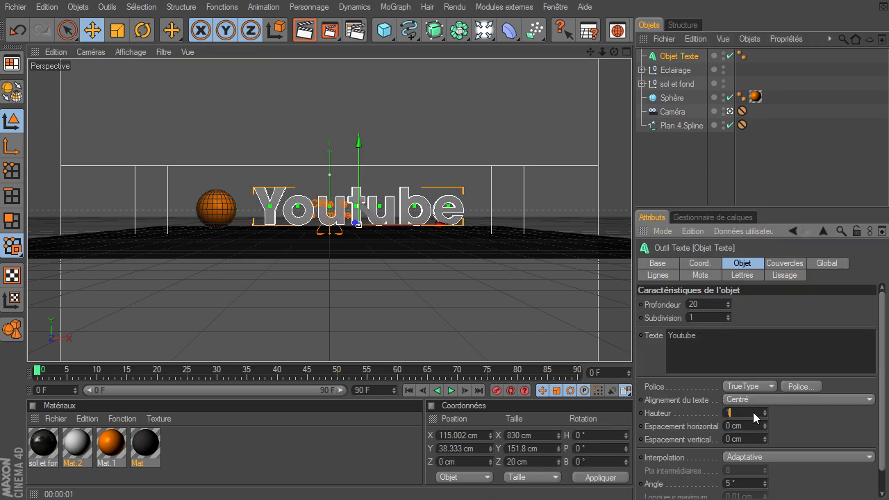
{"action": "type", "text": "50"}
{"action": "key", "text": "Return"}
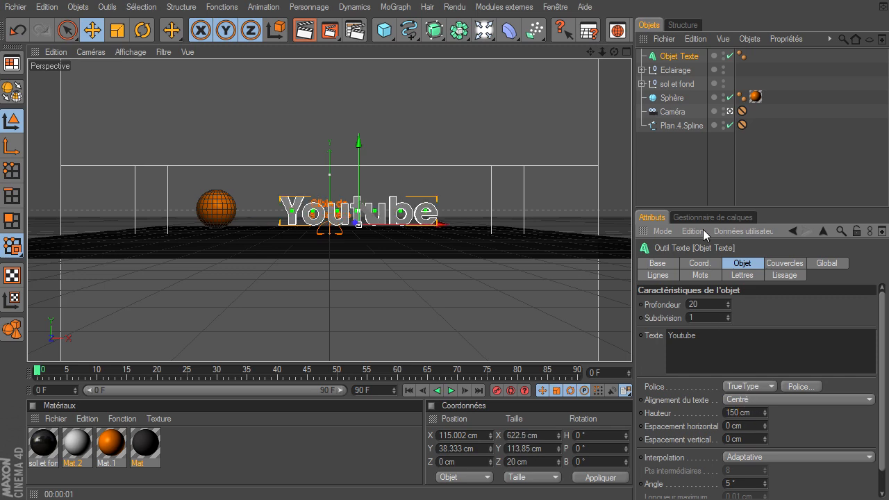
Move the text back to a Z position of about 620 cm beside the sphere, with X at about -84 cm
{"action": "left_click", "coordinate": [627, 53]}
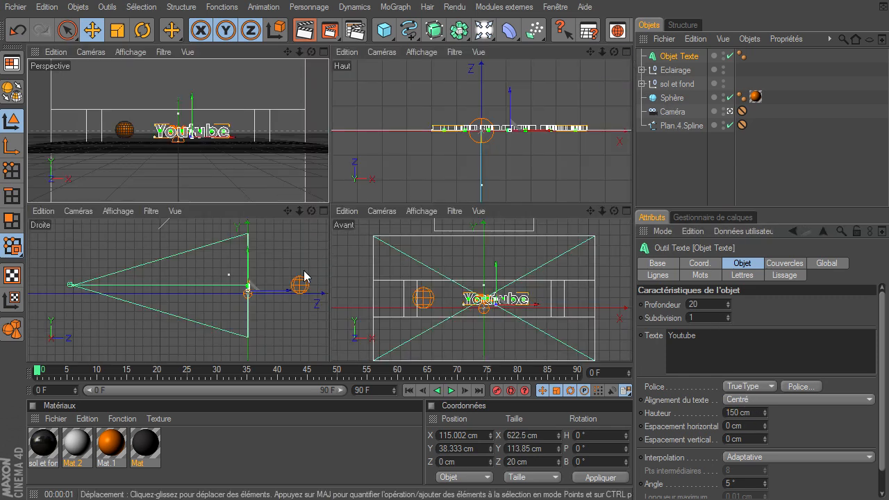
{"action": "left_click_drag", "start_coordinate": [288, 290], "coordinate": [328, 344]}
{"action": "left_click_drag", "start_coordinate": [550, 318], "coordinate": [529, 318]}
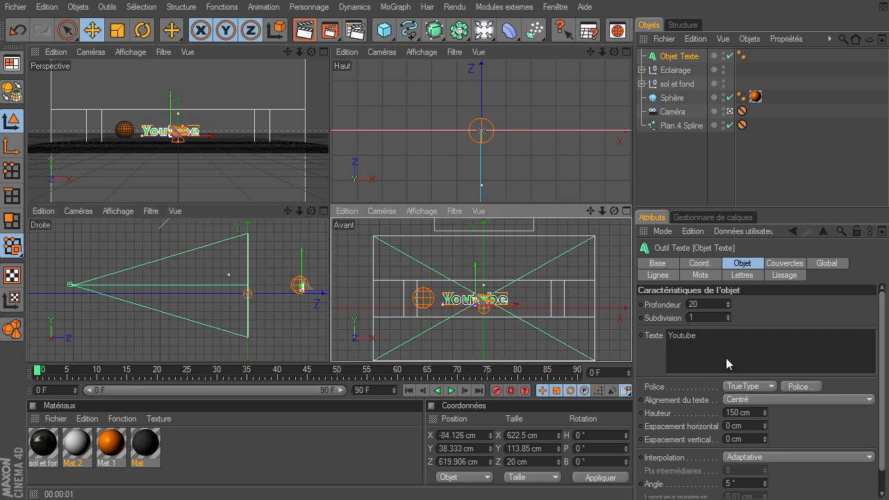
Set the text height to 200 cm and move the text sideways to about X 2 cm
{"action": "double_click", "coordinate": [740, 413]}
{"action": "type", "text": "2"}
{"action": "double_click", "coordinate": [741, 413]}
{"action": "type", "text": "2"}
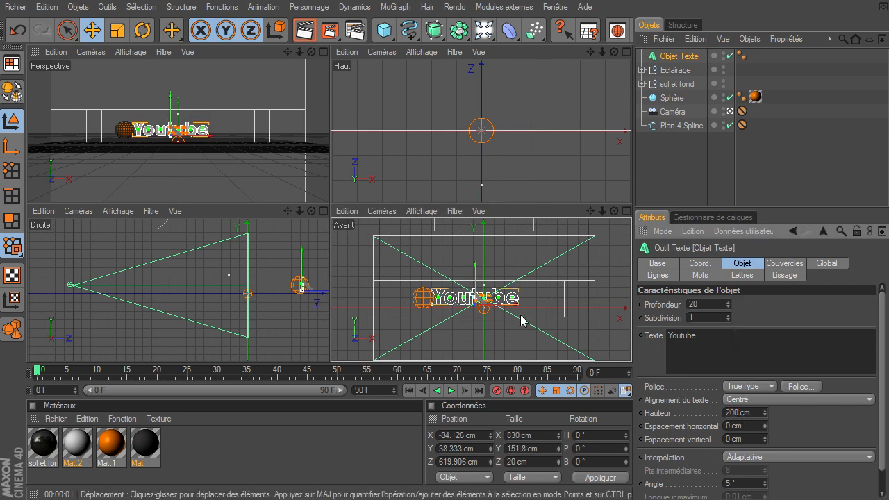
{"action": "left_click_drag", "start_coordinate": [502, 305], "coordinate": [508, 305]}
{"action": "left_click_drag", "start_coordinate": [632, 349], "coordinate": [633, 347]}
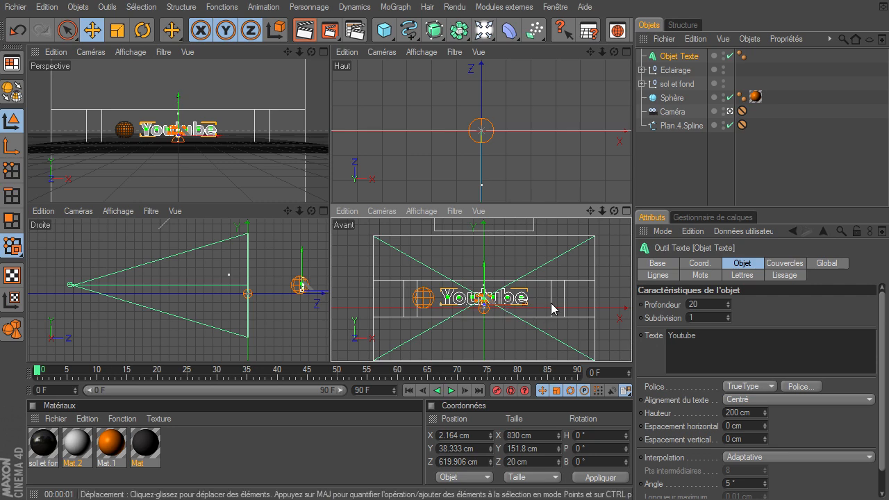
{"action": "left_click_drag", "start_coordinate": [593, 212], "coordinate": [601, 204]}
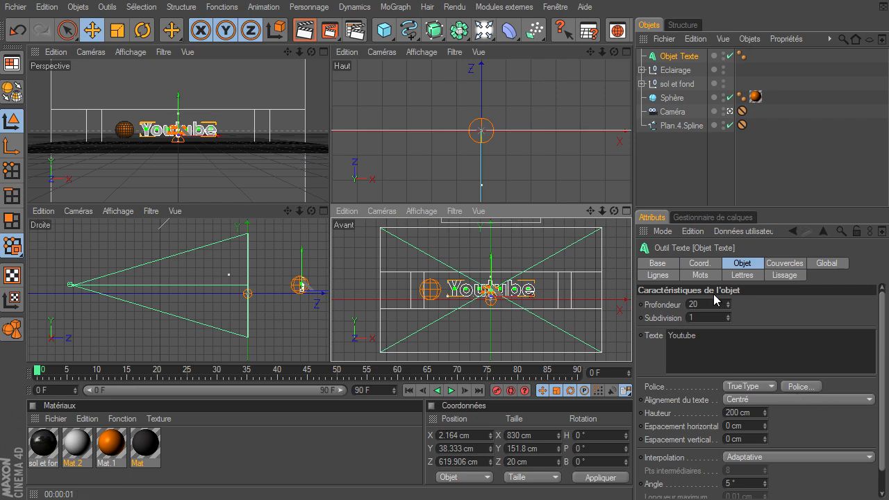
Give the text cap and fillet (Couvercle et biseau) at start and end, each with 3 steps and a 1 cm radius
{"action": "left_click", "coordinate": [767, 263]}
{"action": "left_click", "coordinate": [766, 303]}
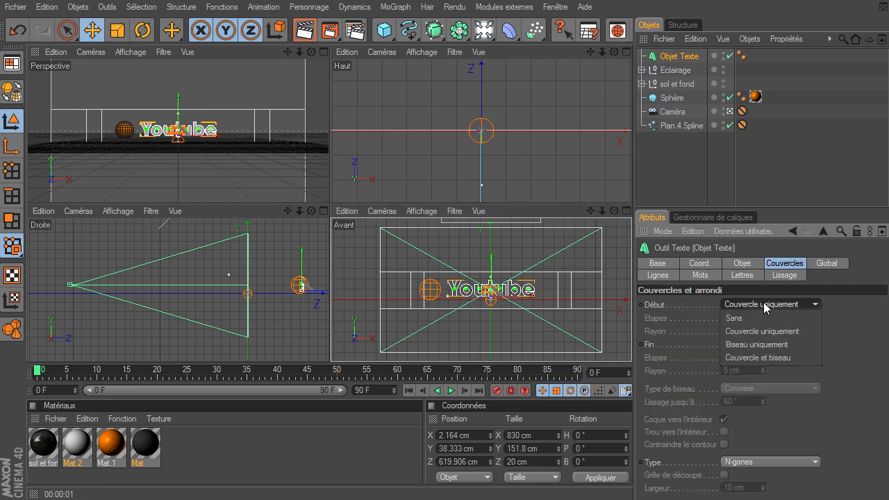
{"action": "left_click", "coordinate": [767, 347]}
{"action": "left_click", "coordinate": [766, 346]}
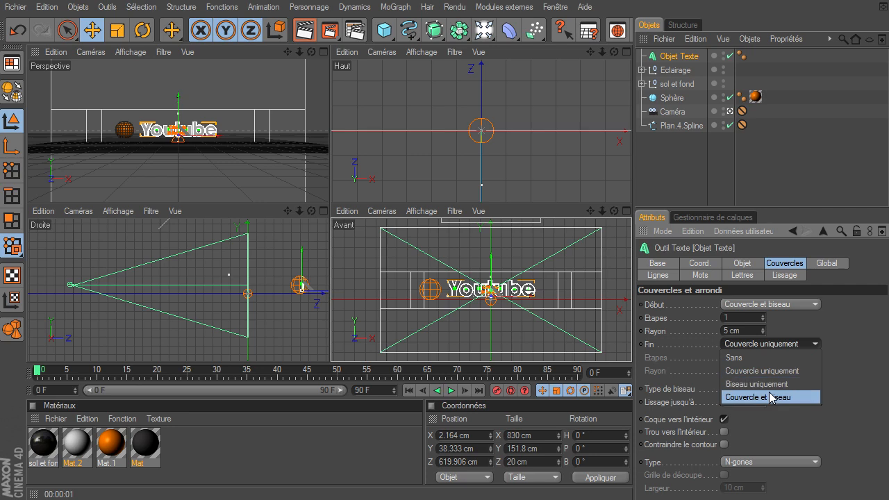
{"action": "left_click", "coordinate": [772, 396]}
{"action": "left_click", "coordinate": [750, 319]}
{"action": "type", "text": "3"}
{"action": "left_click", "coordinate": [753, 330]}
{"action": "type", "text": "1"}
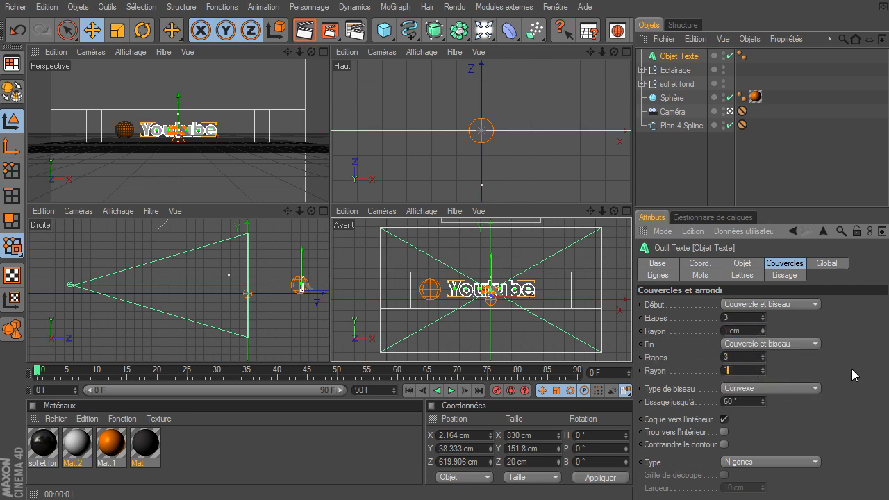
{"action": "left_click", "coordinate": [658, 265]}
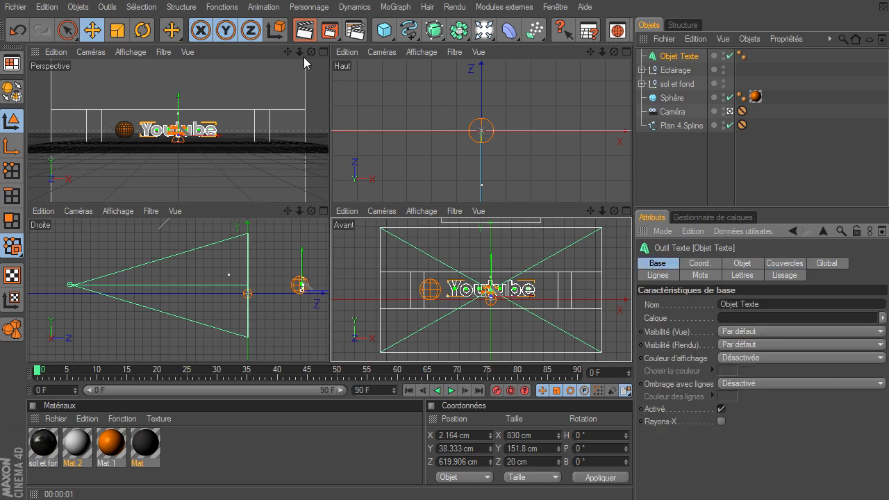
Render the maximized perspective view and apply the orange Mat.1 material to the Youtube text object
{"action": "left_click", "coordinate": [324, 52]}
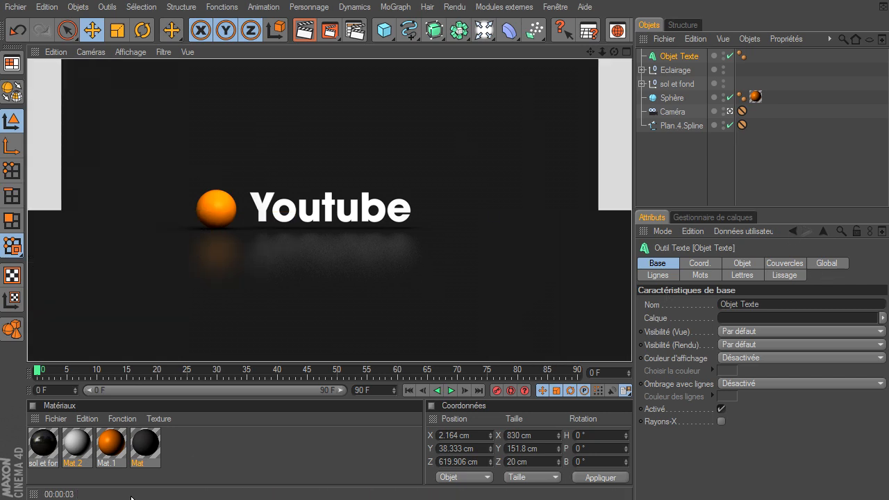
{"action": "left_click_drag", "start_coordinate": [106, 446], "coordinate": [851, 103]}
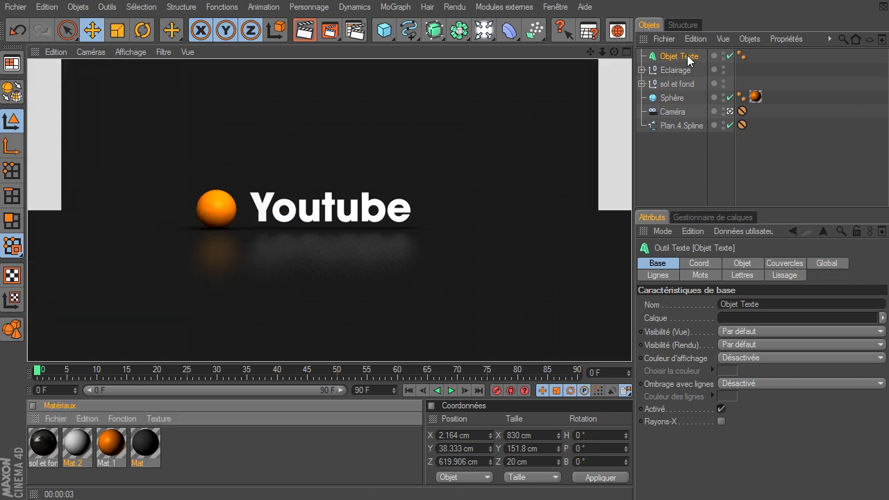
{"action": "left_click_drag", "start_coordinate": [688, 61], "coordinate": [691, 58]}
{"action": "left_click", "coordinate": [676, 188]}
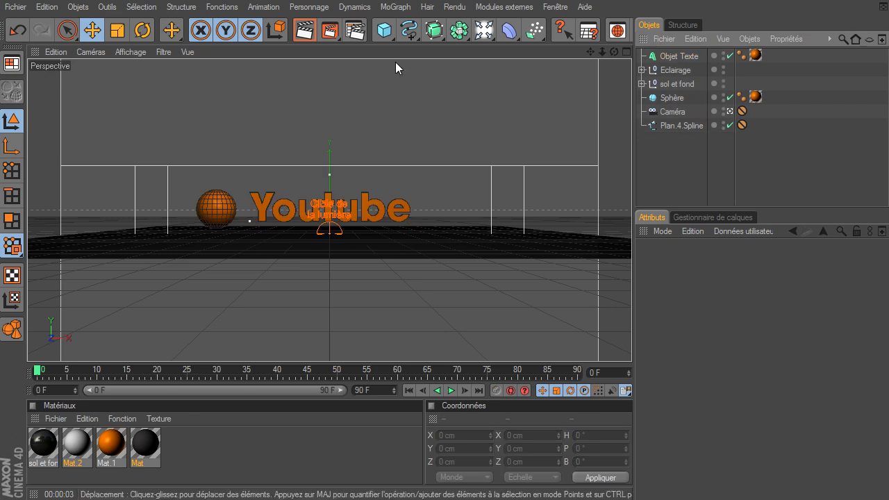
Set the saved image format to JPEG in the render settings
{"action": "left_click", "coordinate": [354, 32]}
{"action": "left_click", "coordinate": [315, 123]}
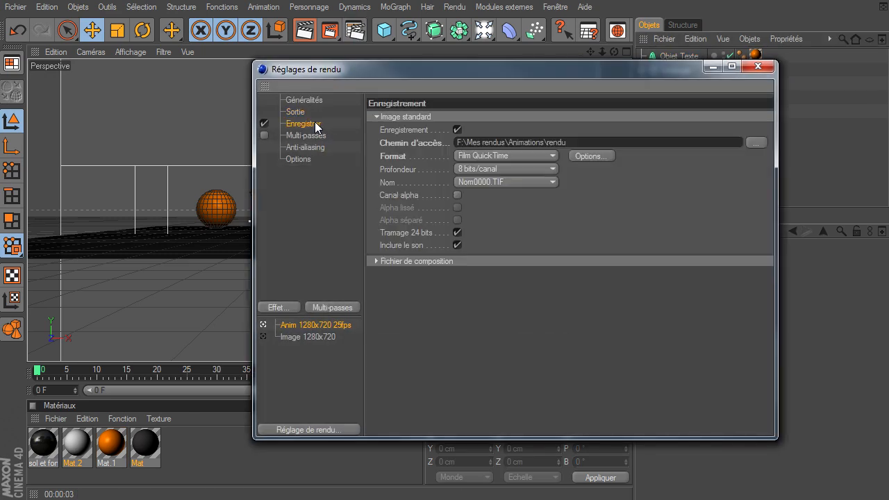
{"action": "left_click", "coordinate": [490, 155]}
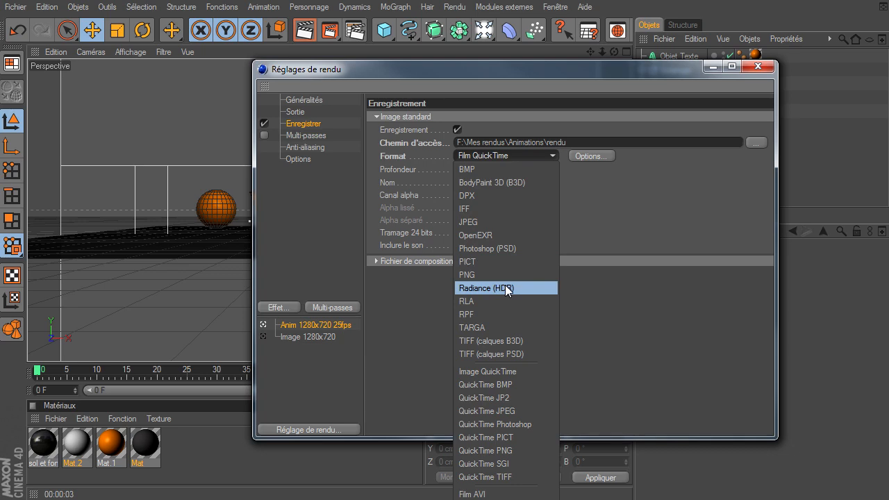
{"action": "left_click", "coordinate": [496, 220]}
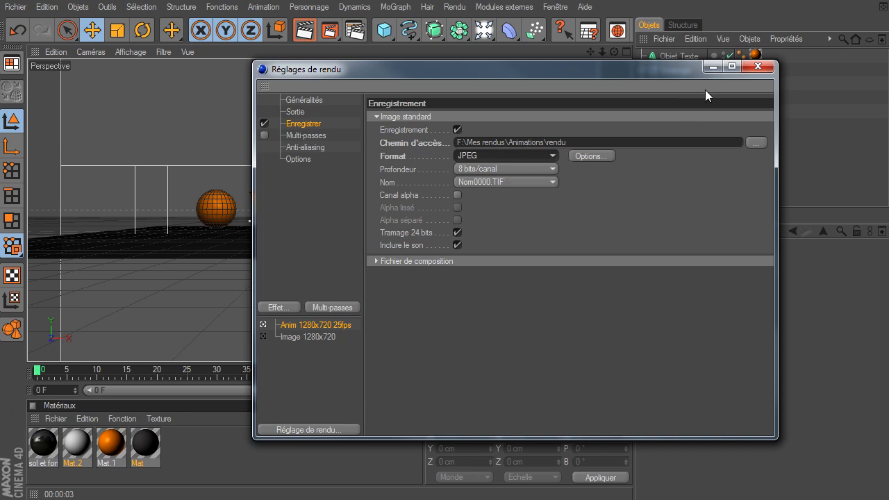
{"action": "left_click", "coordinate": [758, 67]}
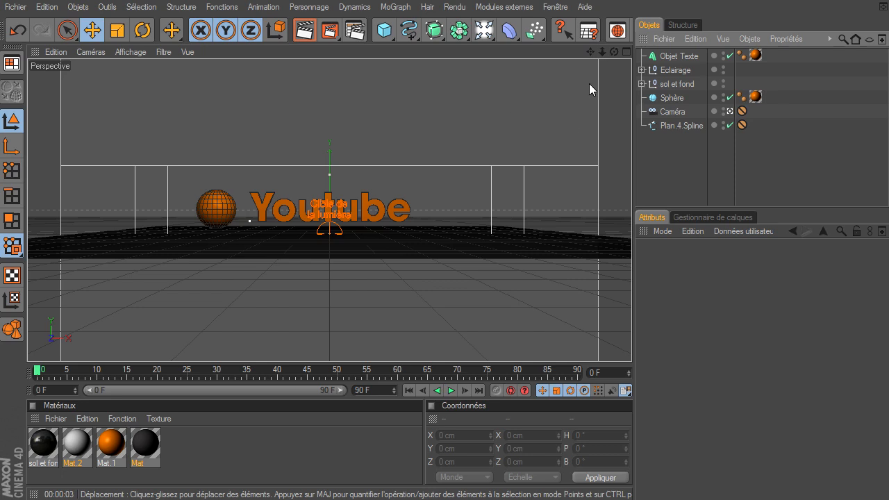
Review the camera's Protection tag and the output dimensions in the render settings
{"action": "left_click", "coordinate": [742, 111]}
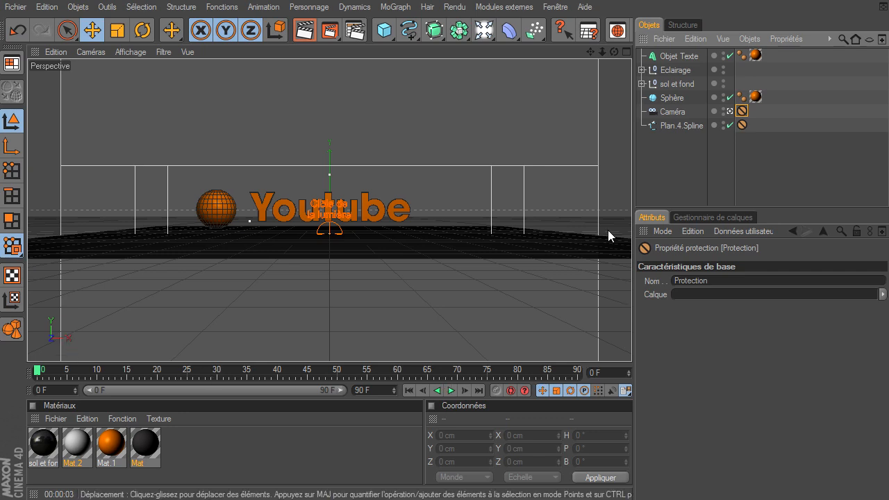
{"action": "left_click", "coordinate": [355, 30]}
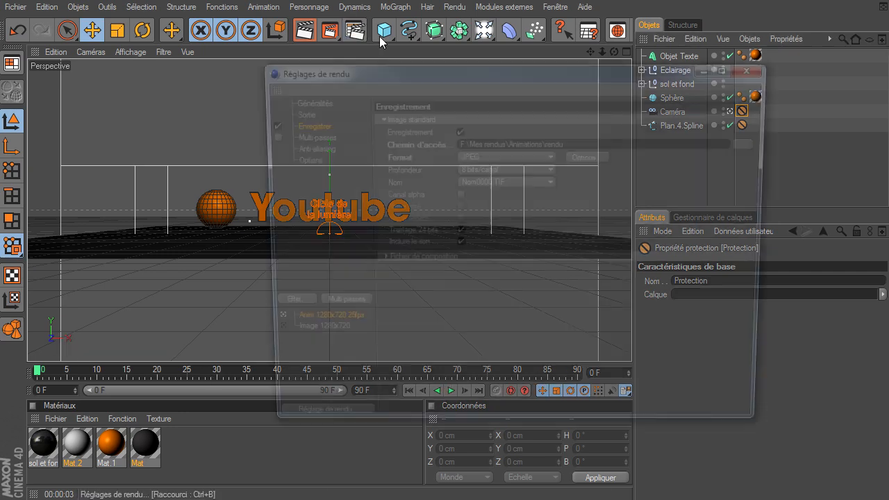
{"action": "left_click", "coordinate": [297, 112]}
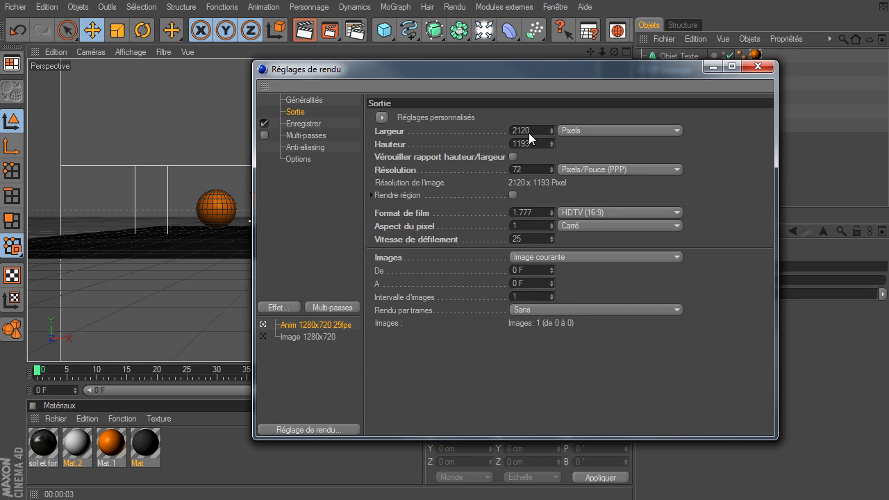
{"action": "left_click", "coordinate": [759, 67]}
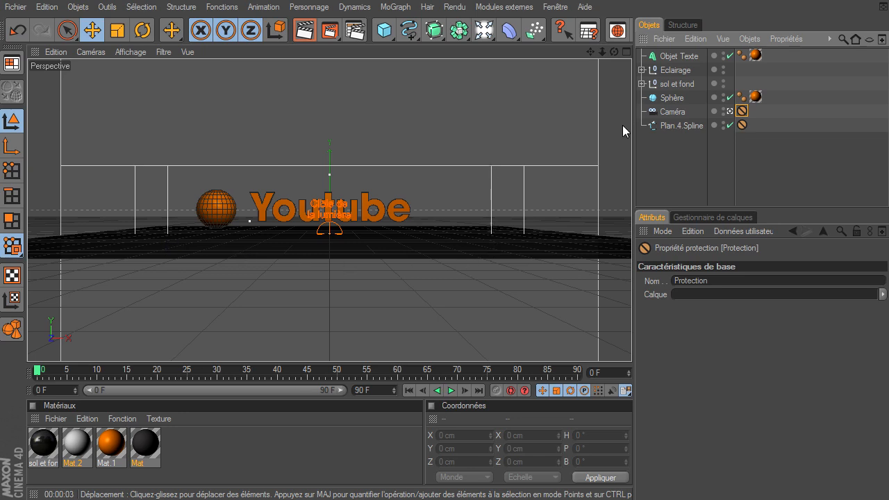
Hide the sol et fond group in the editor viewport only and render the active view
{"action": "left_click", "coordinate": [723, 81]}
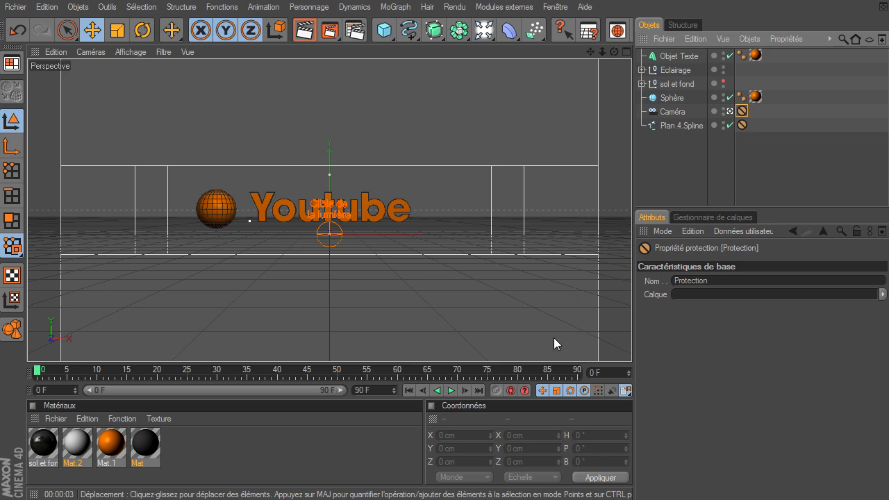
{"action": "left_click", "coordinate": [304, 30]}
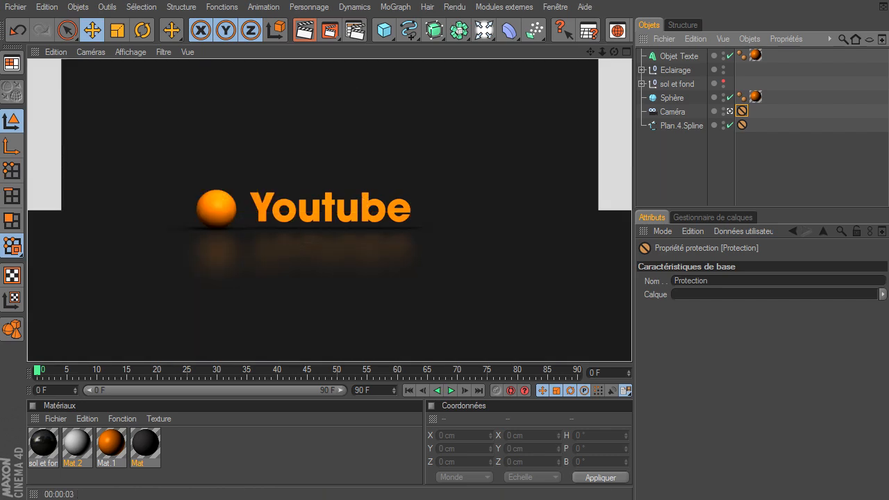
{"action": "left_click_drag", "start_coordinate": [352, 499], "coordinate": [335, 81]}
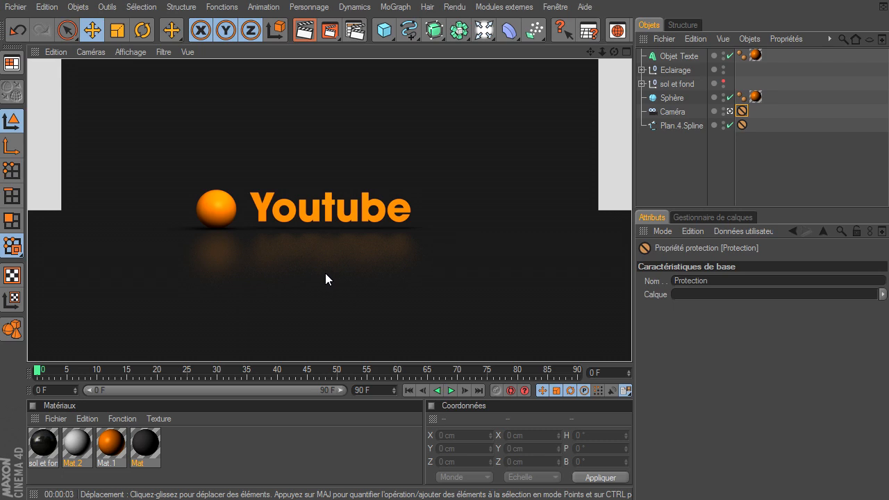
Show the attributes of the Protection tag on the Plan.4.Spline outline
{"action": "left_click", "coordinate": [742, 125]}
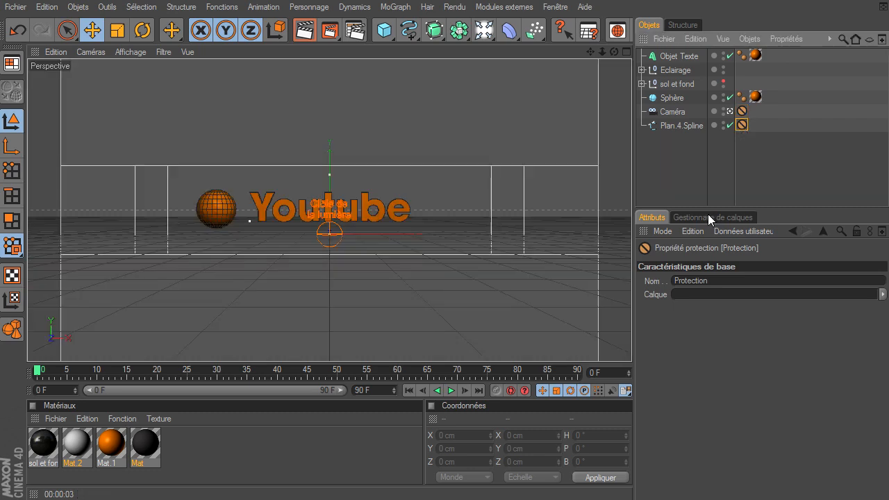